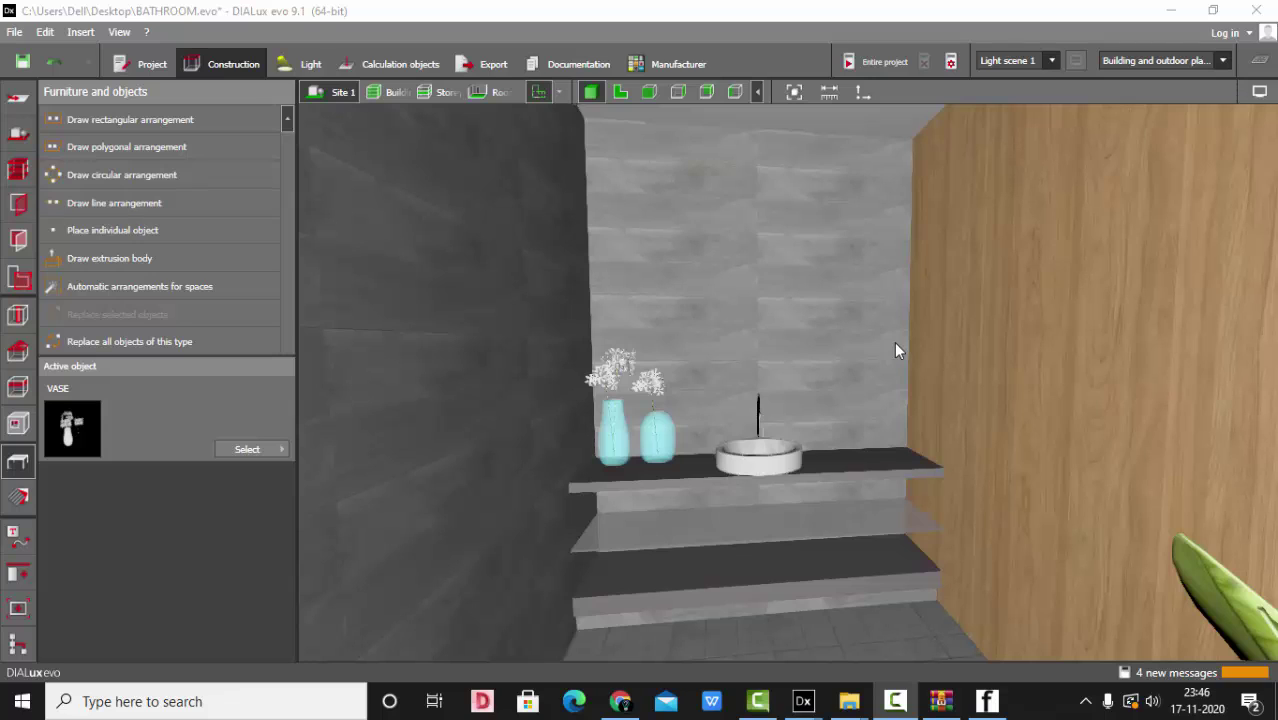
left_click(785, 94)
right_click_drag(792, 208, 747, 290)
scroll(755, 366, "up", 8)
right_click_drag(763, 357, 728, 299)
scroll(767, 320, "down", 3)
scroll(769, 330, "up", 5)
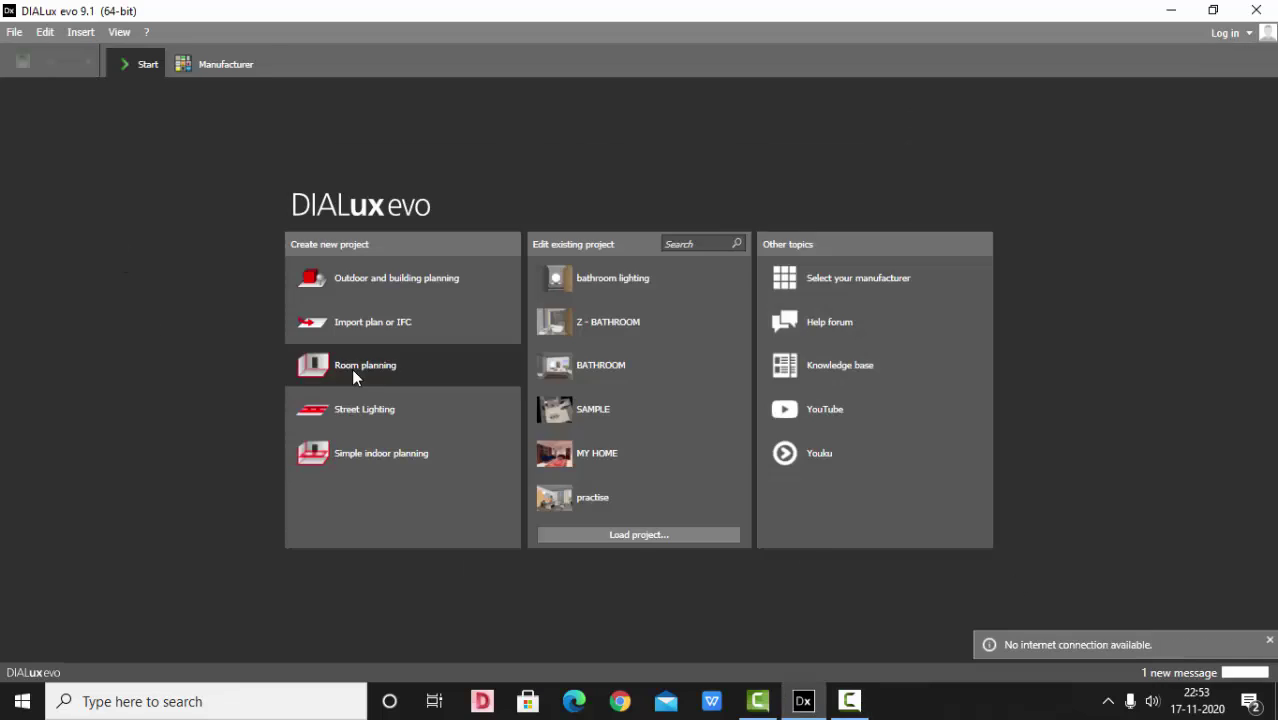
Create a rectangular room plan for Rest, sanitation and first aid rooms with the application Cloakrooms, washrooms, bathrooms, toilets
left_click(355, 367)
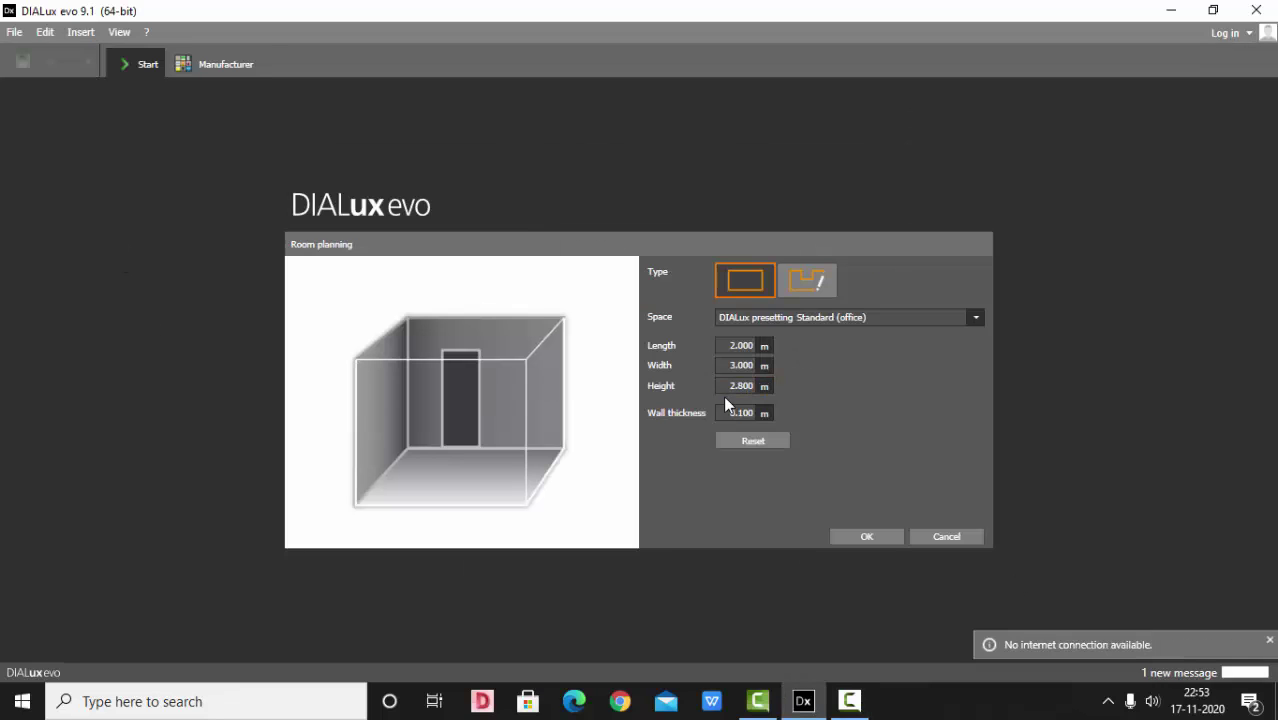
left_click(899, 319)
left_click(785, 380)
left_click(800, 339)
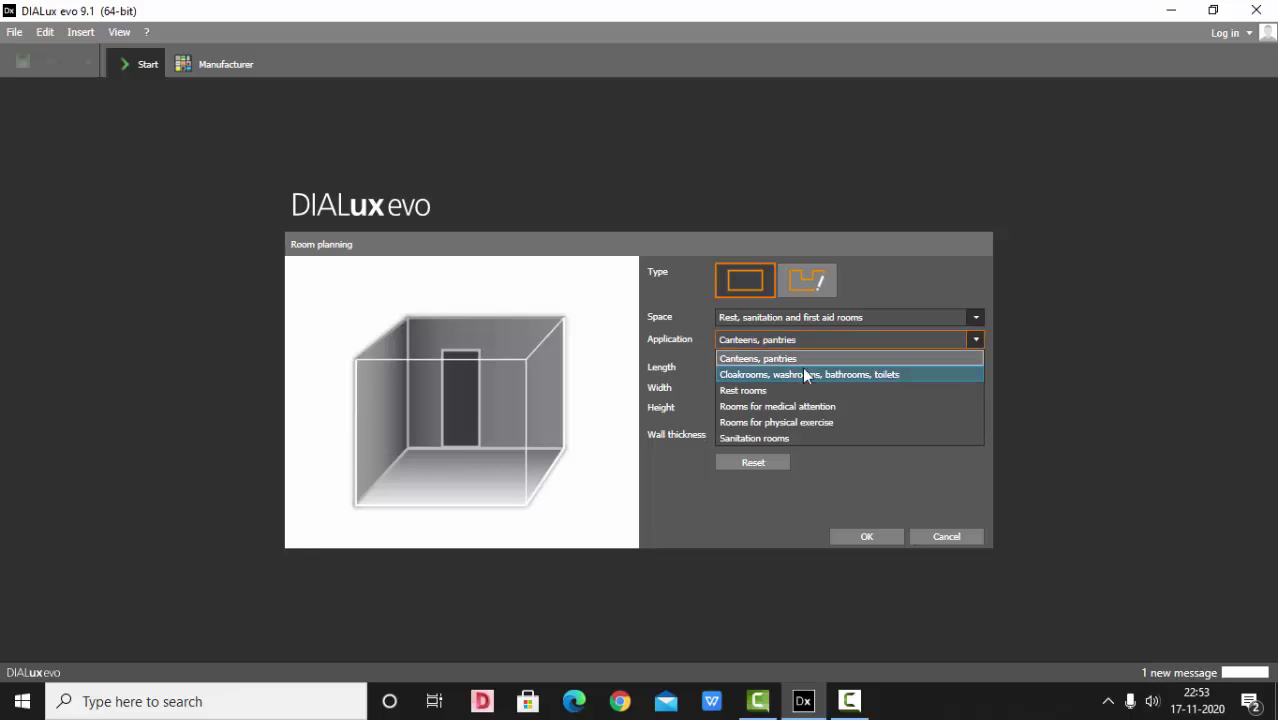
left_click(760, 390)
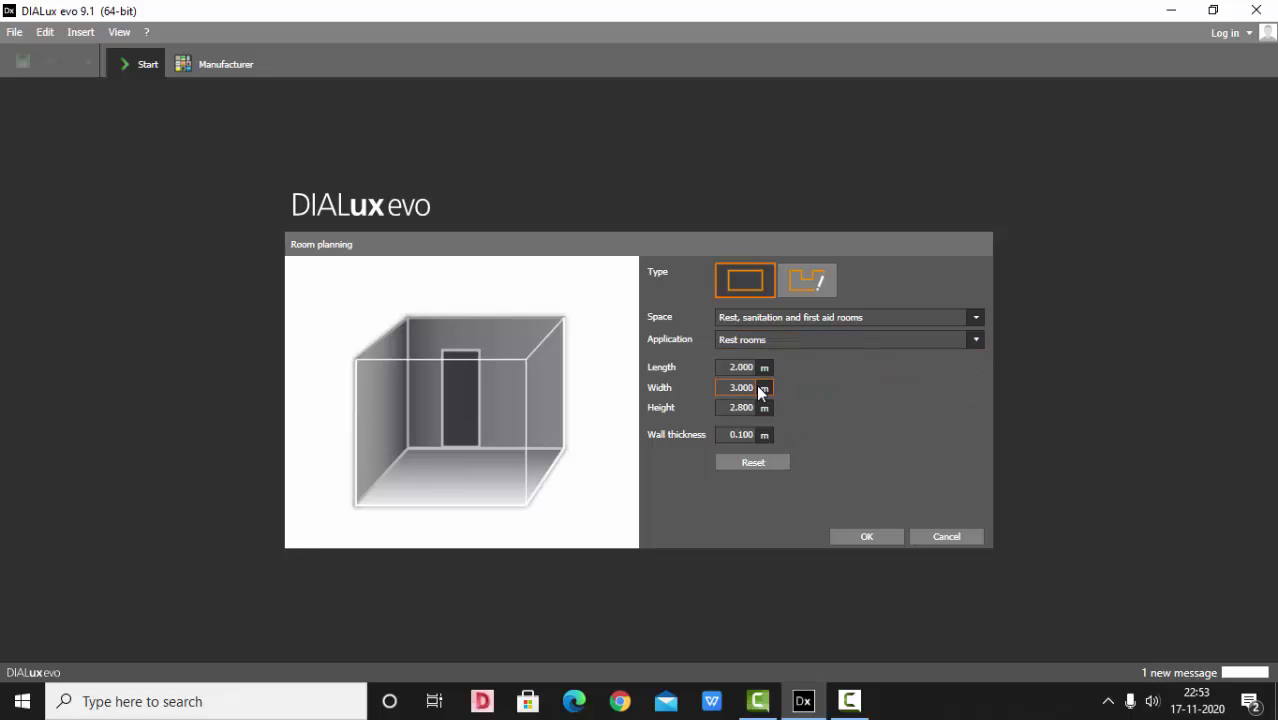
left_click(884, 339)
left_click(880, 356)
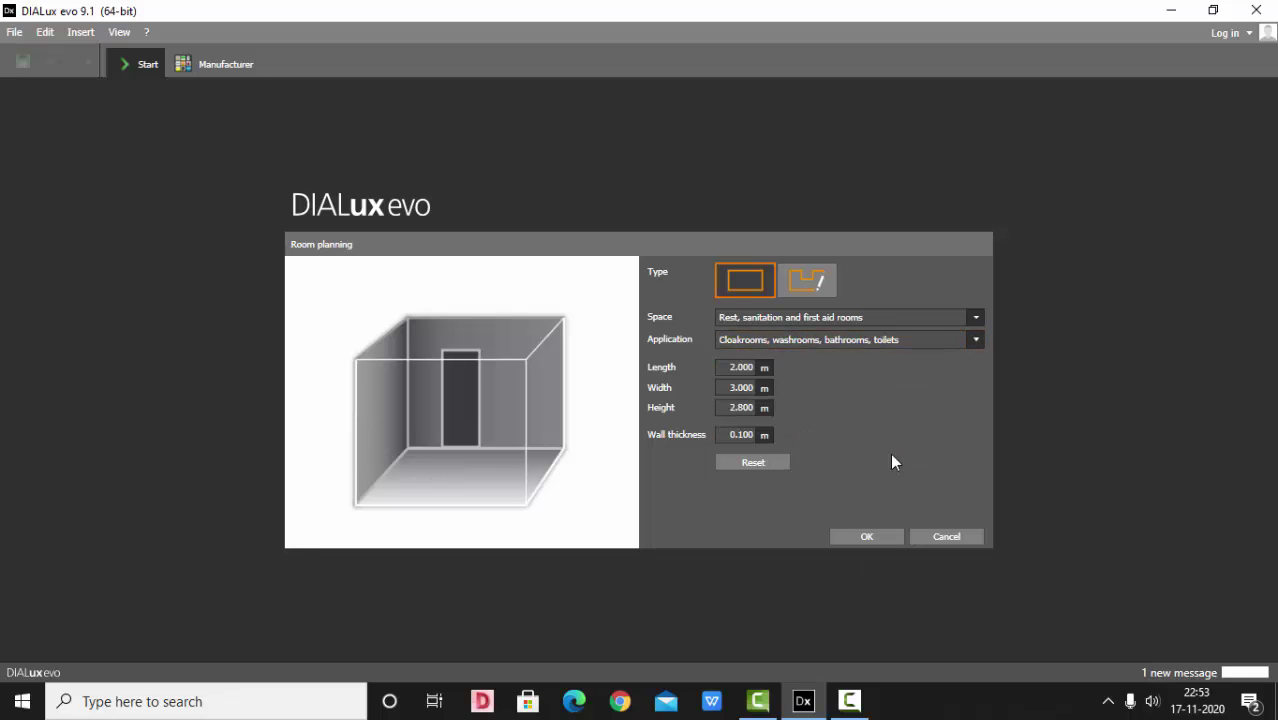
left_click(866, 537)
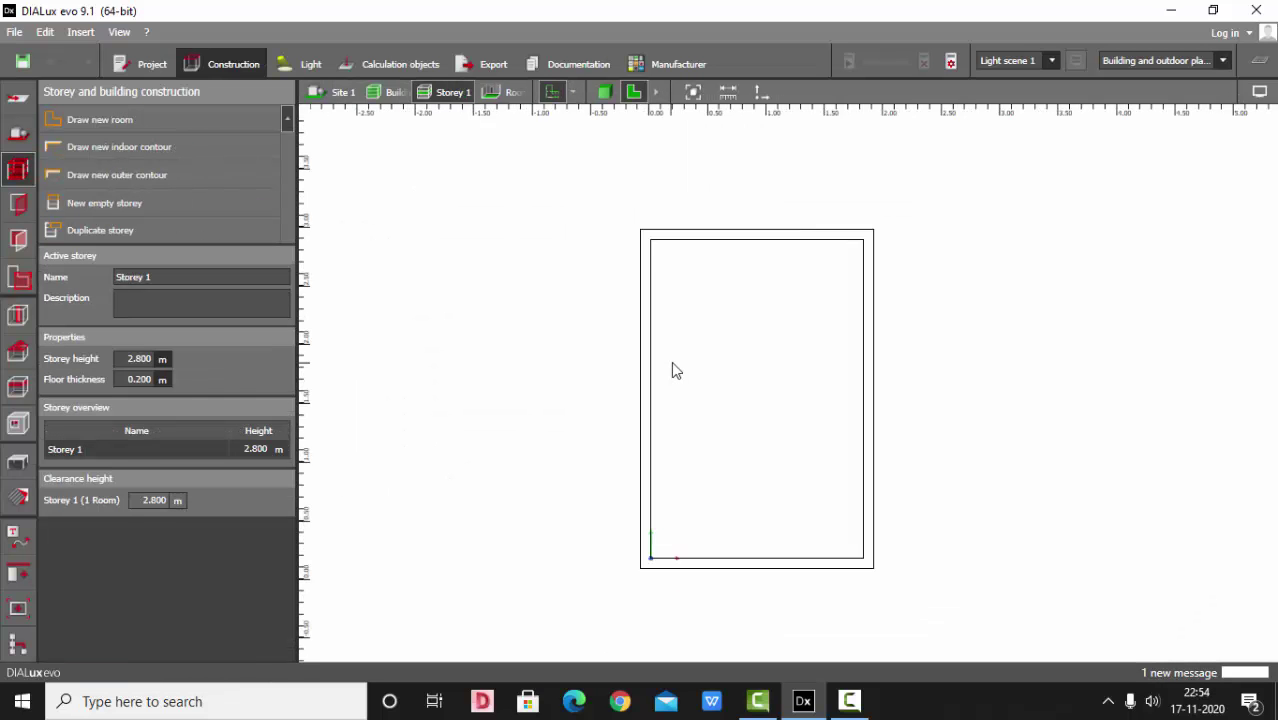
Draw a rectangular floor element on the site that surrounds the whole room with a small margin outside its walls
scroll(671, 361, "down", 2)
left_click(332, 92)
left_click(148, 148)
scroll(556, 158, "down", 1)
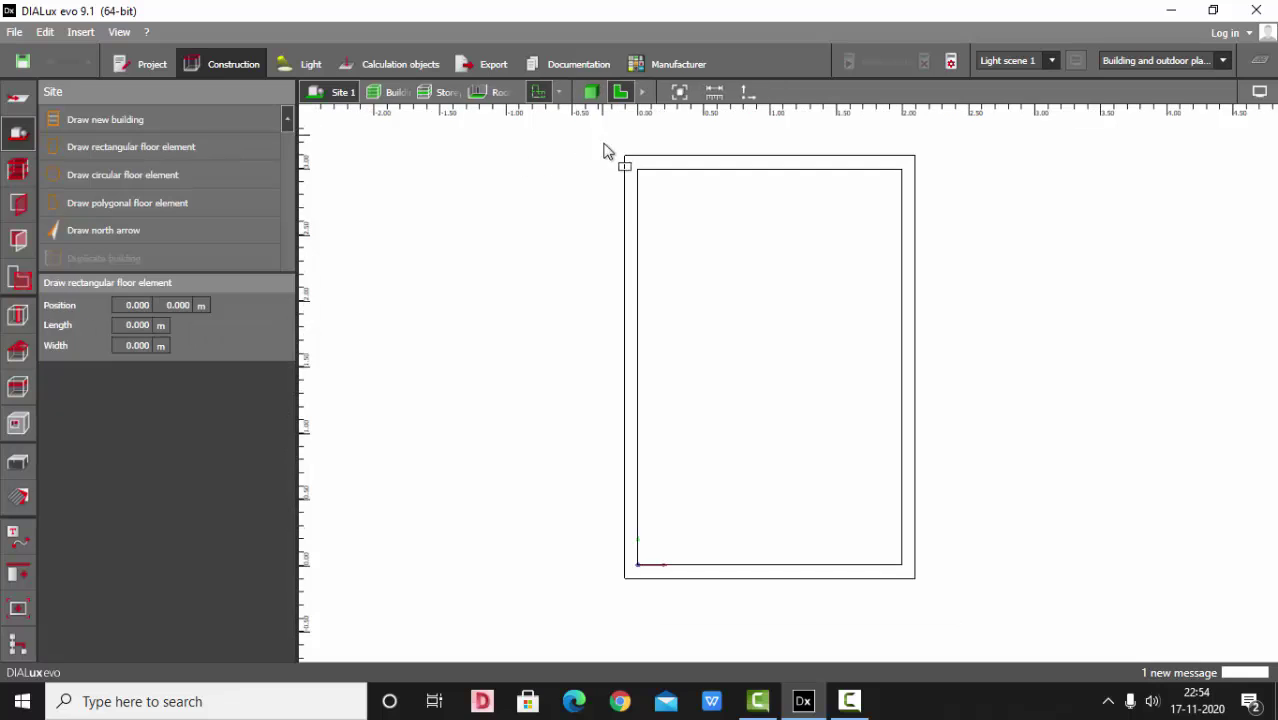
left_click(604, 135)
left_click(603, 592)
left_click(945, 614)
left_click(1055, 502)
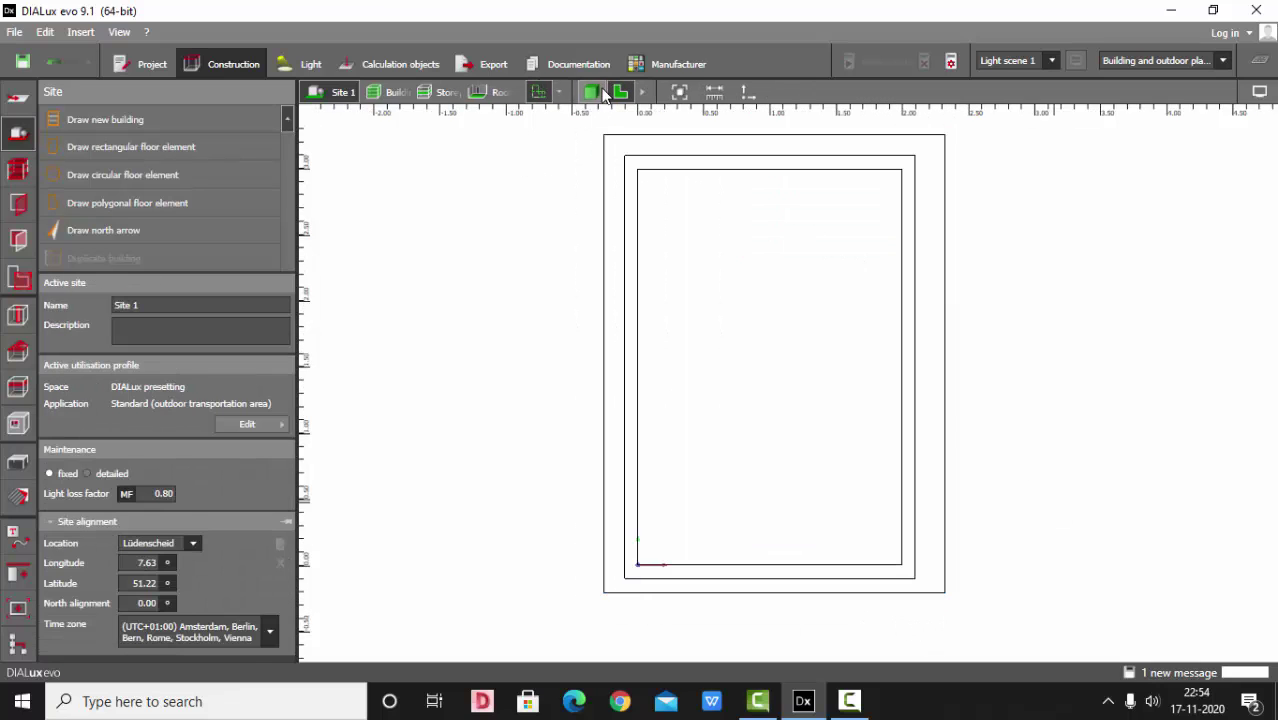
Place a standard door, 2.000 m high and 0.900 m wide, in the room's front wall near the origin corner
left_click(18, 204)
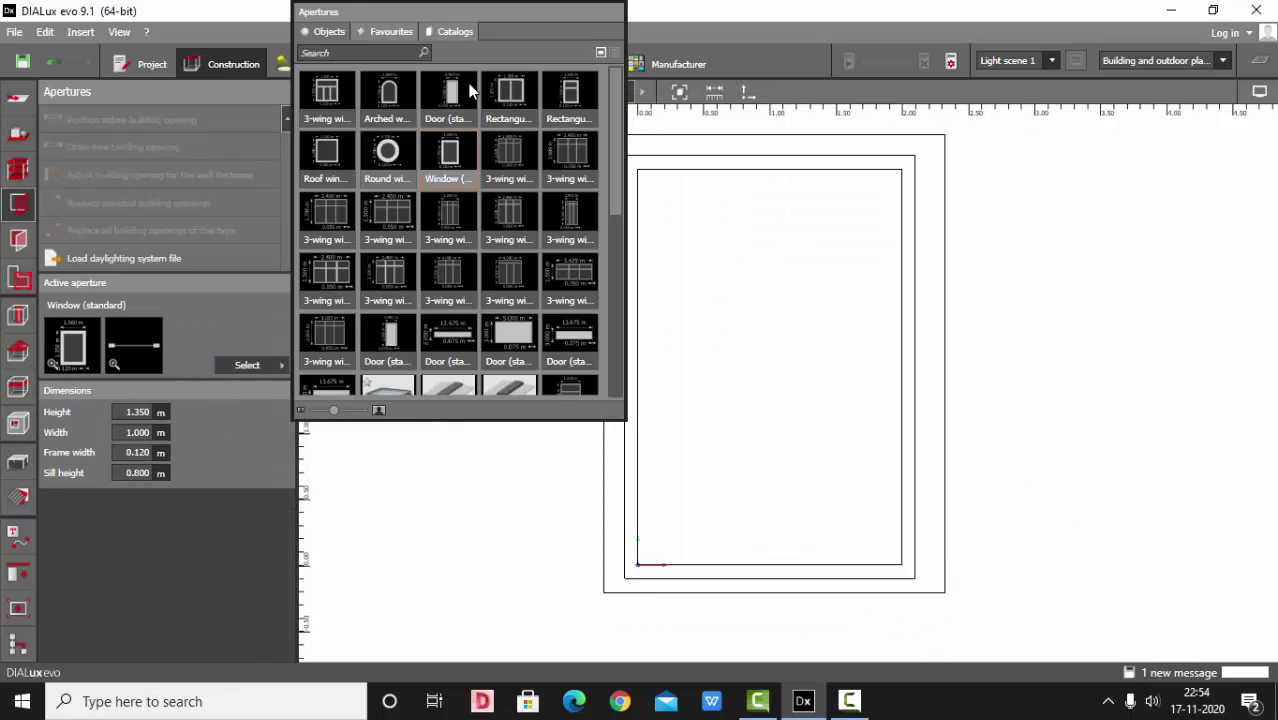
left_click(467, 86)
left_click(371, 464)
left_click(449, 92)
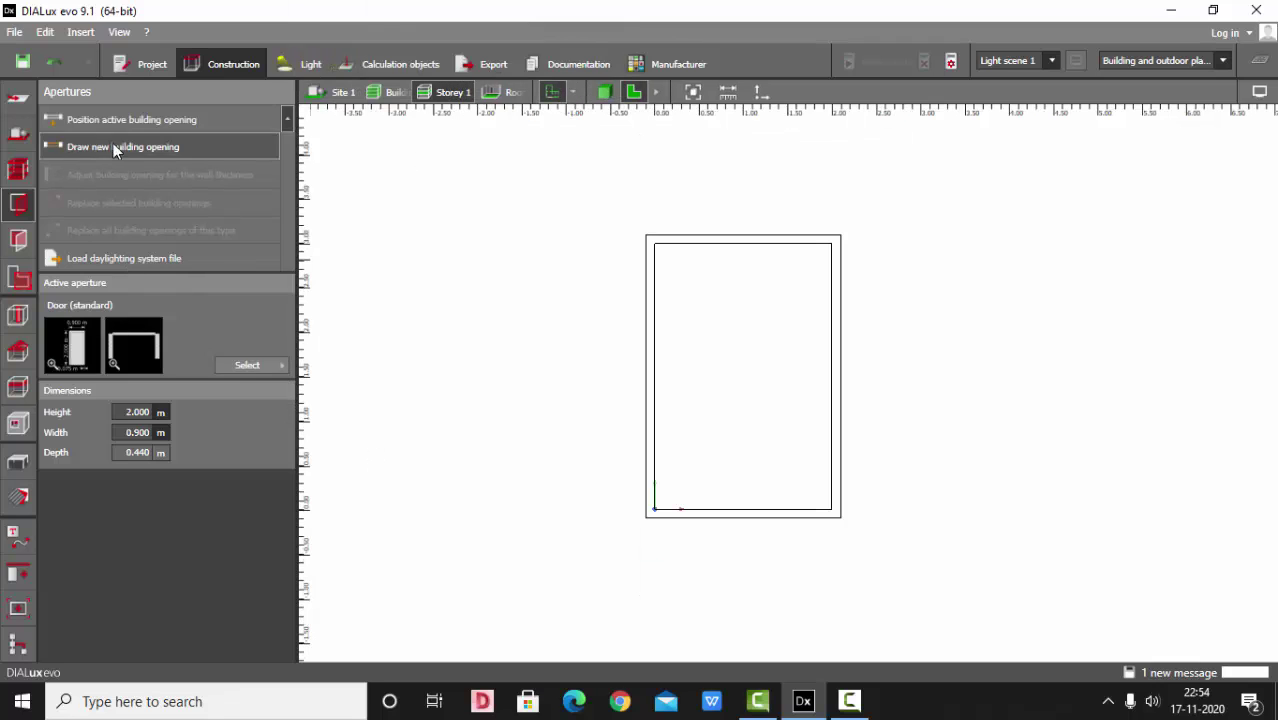
left_click(120, 119)
left_click(693, 522)
scroll(701, 560, "up", 3)
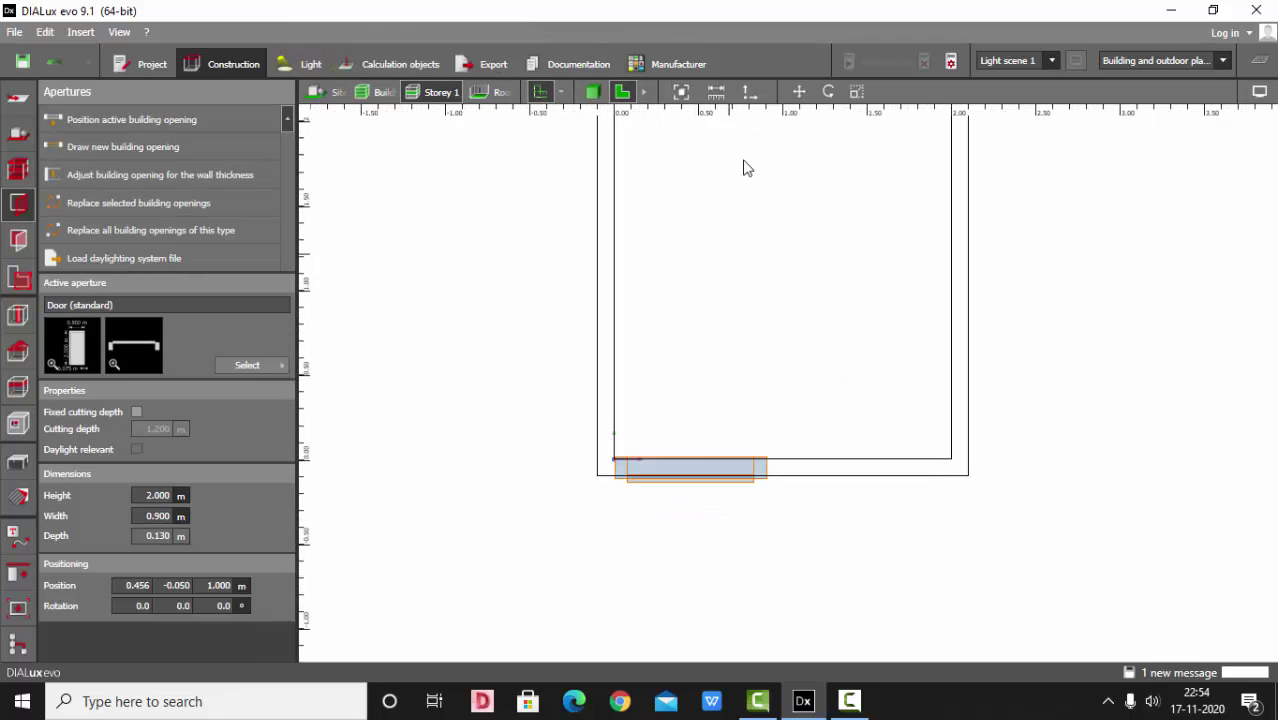
Move the door slightly along the front wall away from the corner, to an X position of about 0.53 m
left_click(799, 92)
scroll(767, 428, "up", 2)
left_click_drag(709, 488, 728, 489)
left_click(636, 254)
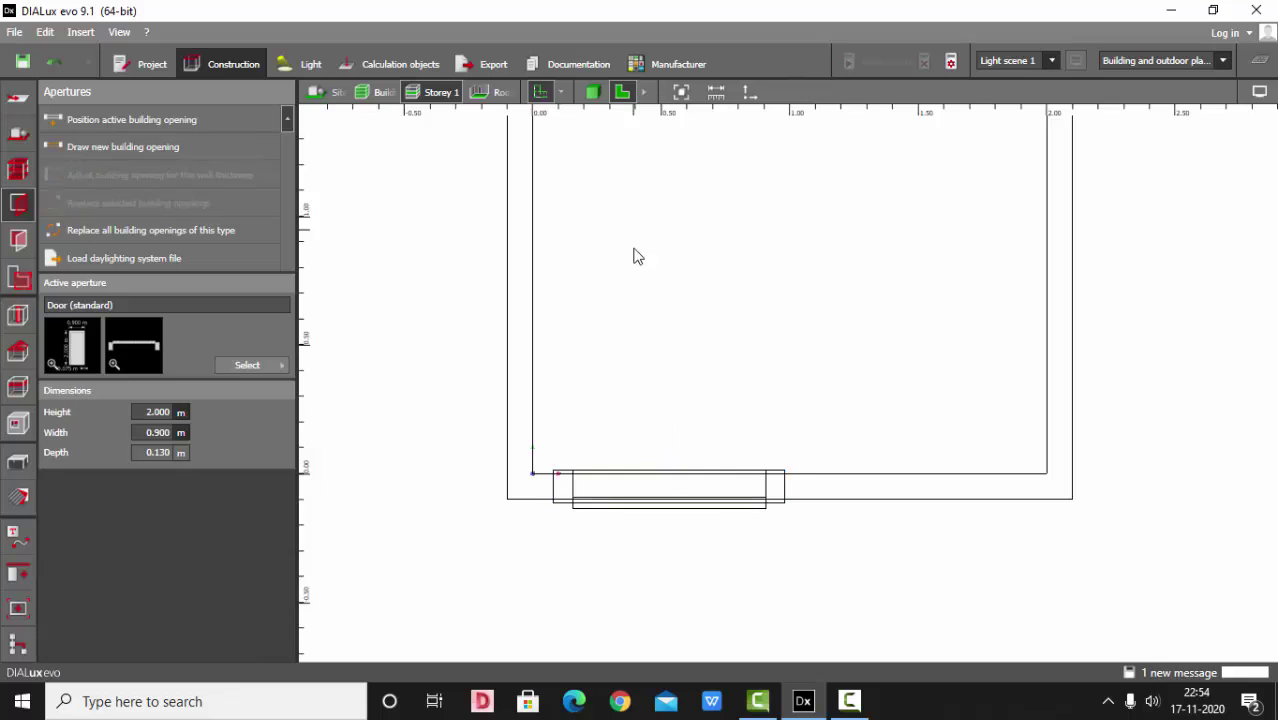
Apply the grey metallic texture material with a 15 % reflection factor to the room walls
left_click(594, 92)
right_click_drag(617, 271, 752, 424)
left_click(19, 498)
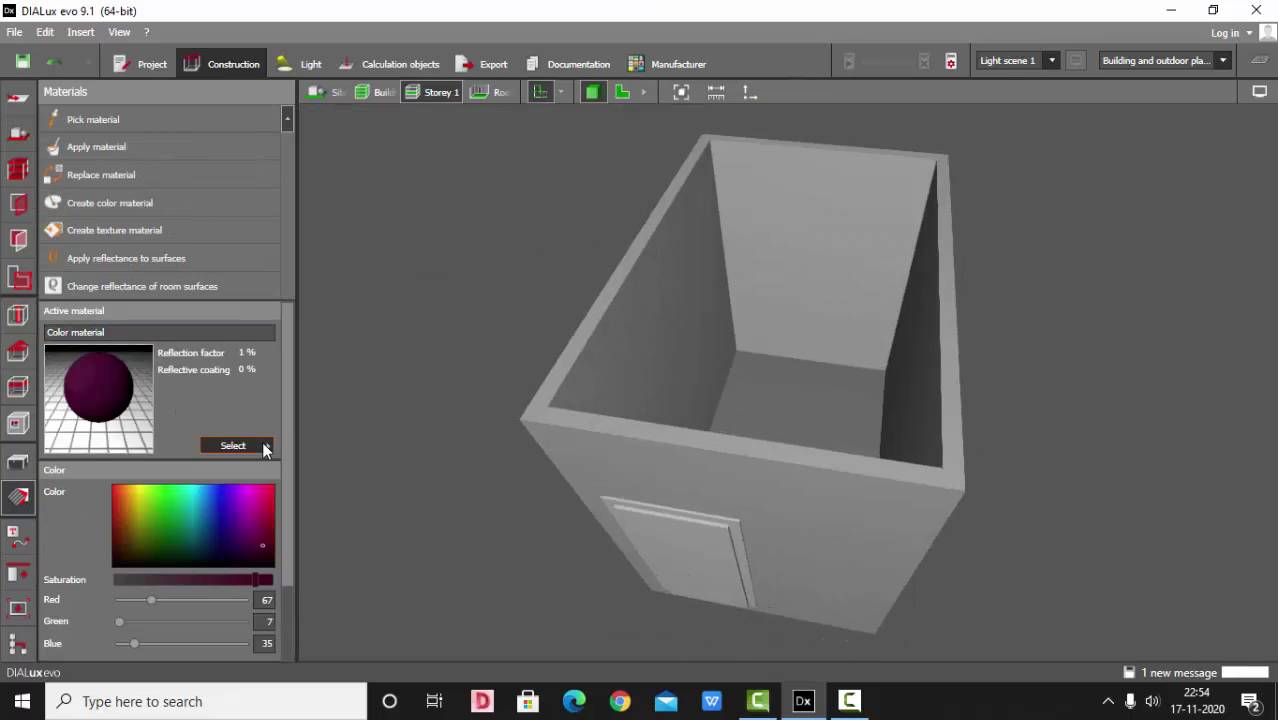
left_click(258, 444)
left_click(433, 530)
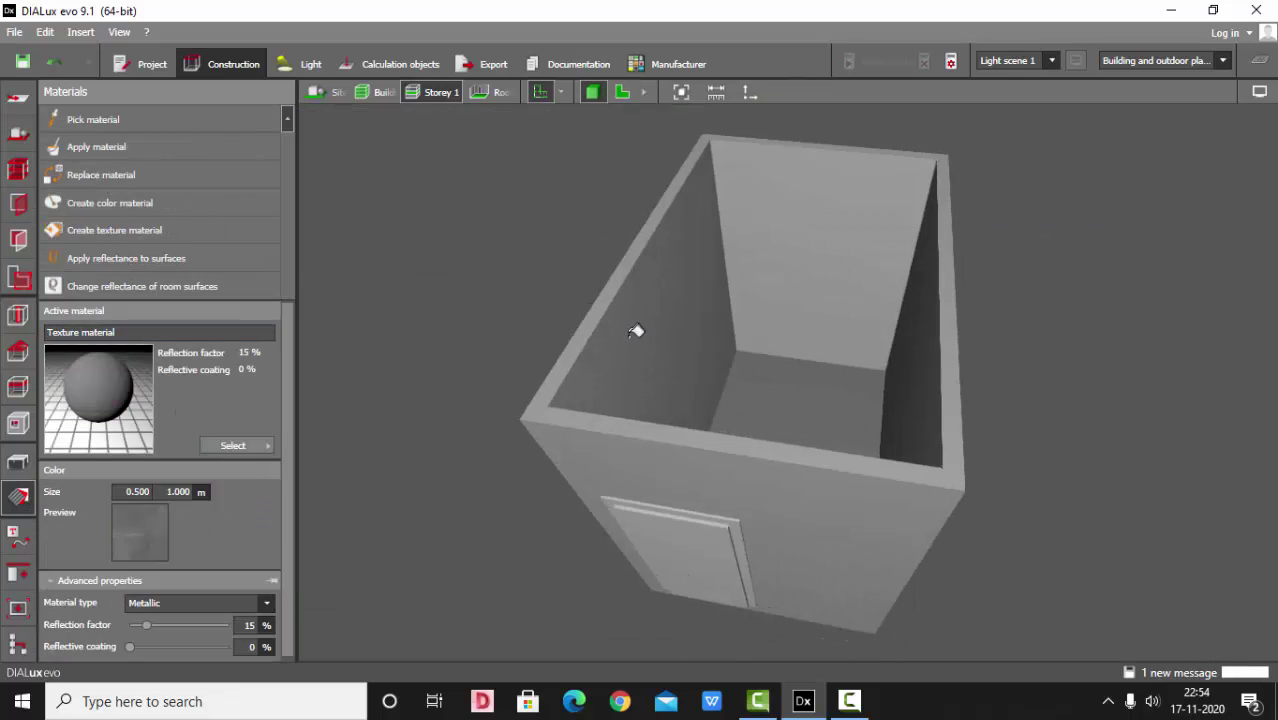
left_click(776, 278)
Set the wall texture's size to 1.000 by 1.000 m and its reflection factor to 17 %
scroll(772, 325, "up", 6)
right_click_drag(742, 330, 753, 207)
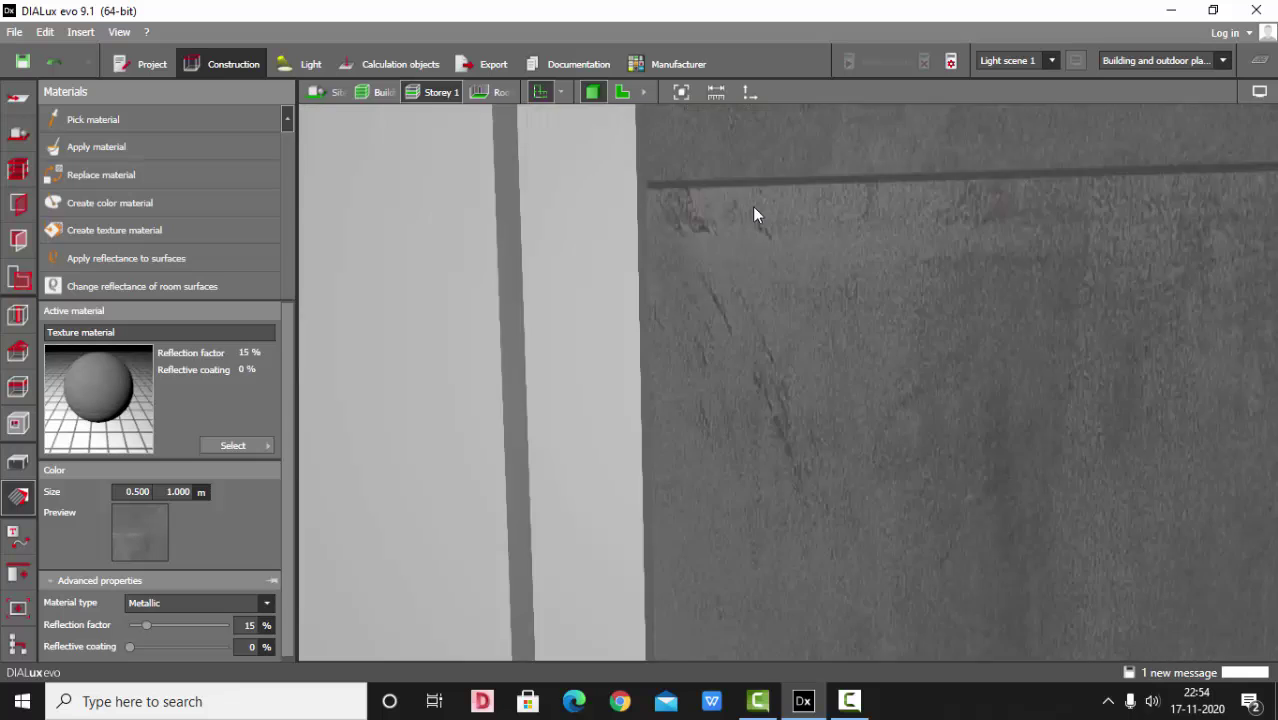
scroll(753, 207, "down", 5)
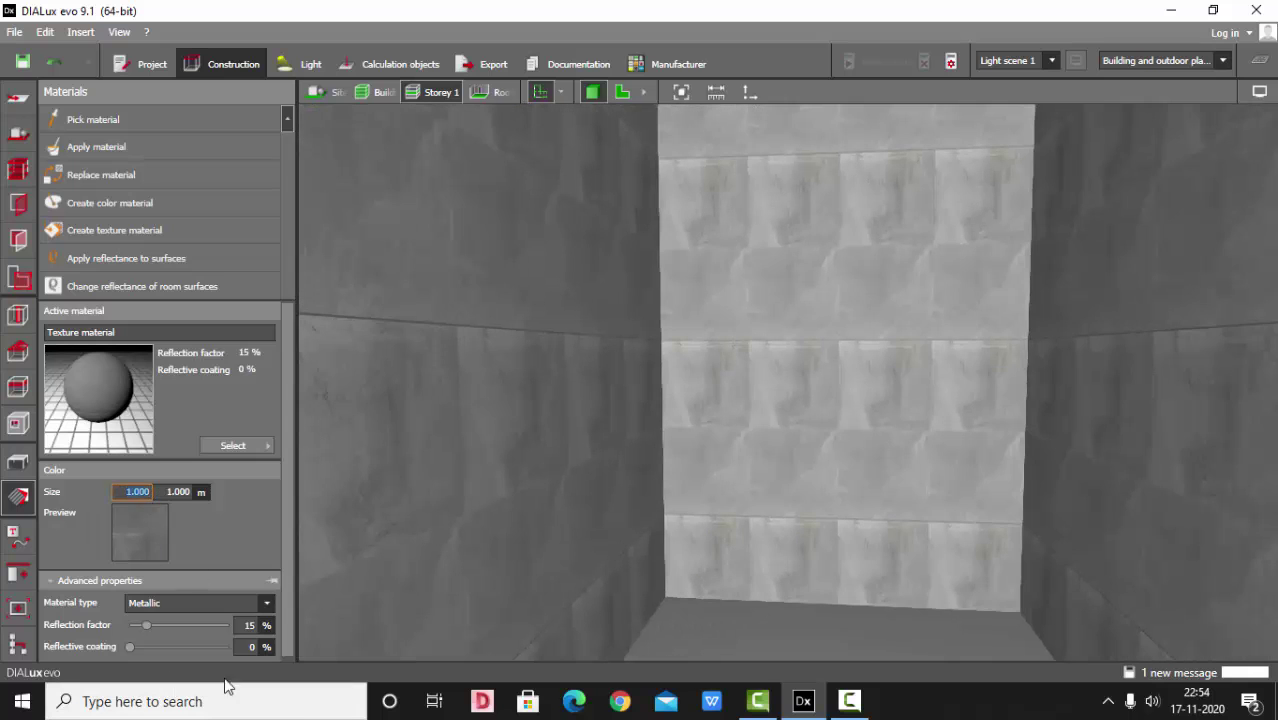
left_click(249, 625)
type("17")
key("Return")
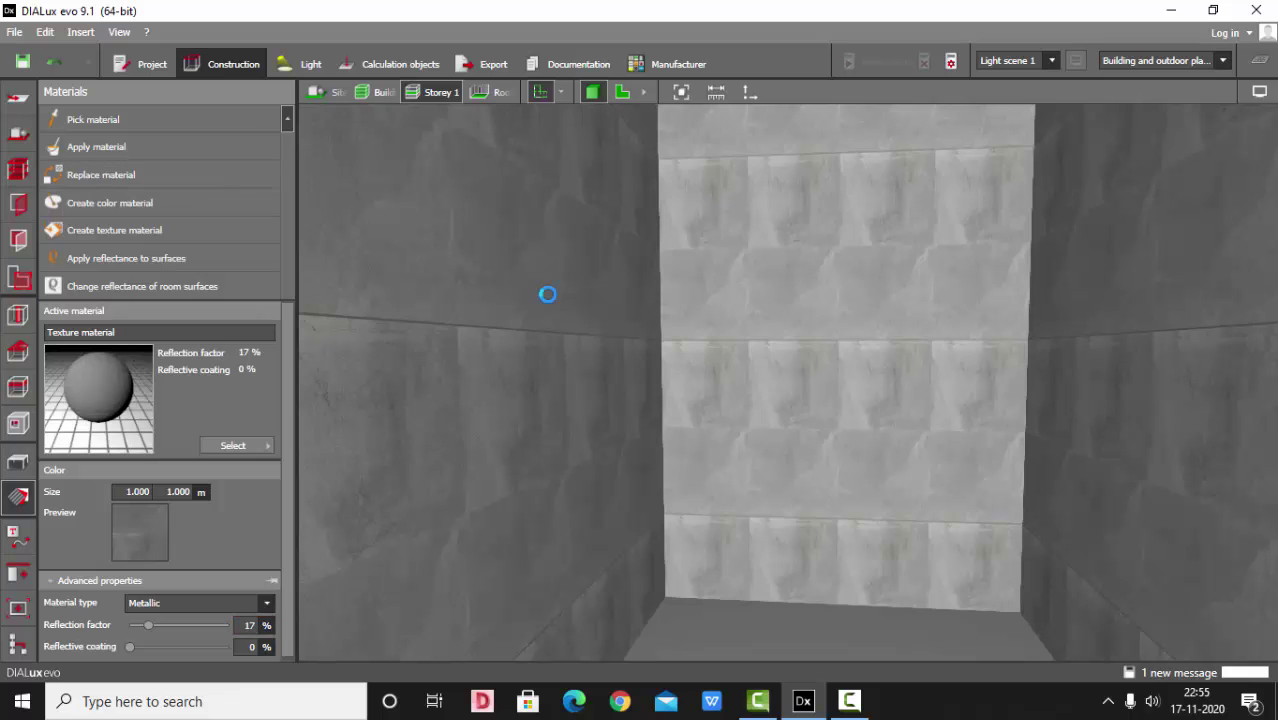
Replace the door leaf's material with the Door, wood, beech texture from the catalogue's indoor door textures
left_click_drag(542, 294, 695, 533)
right_click_drag(695, 527, 660, 410)
left_click(238, 446)
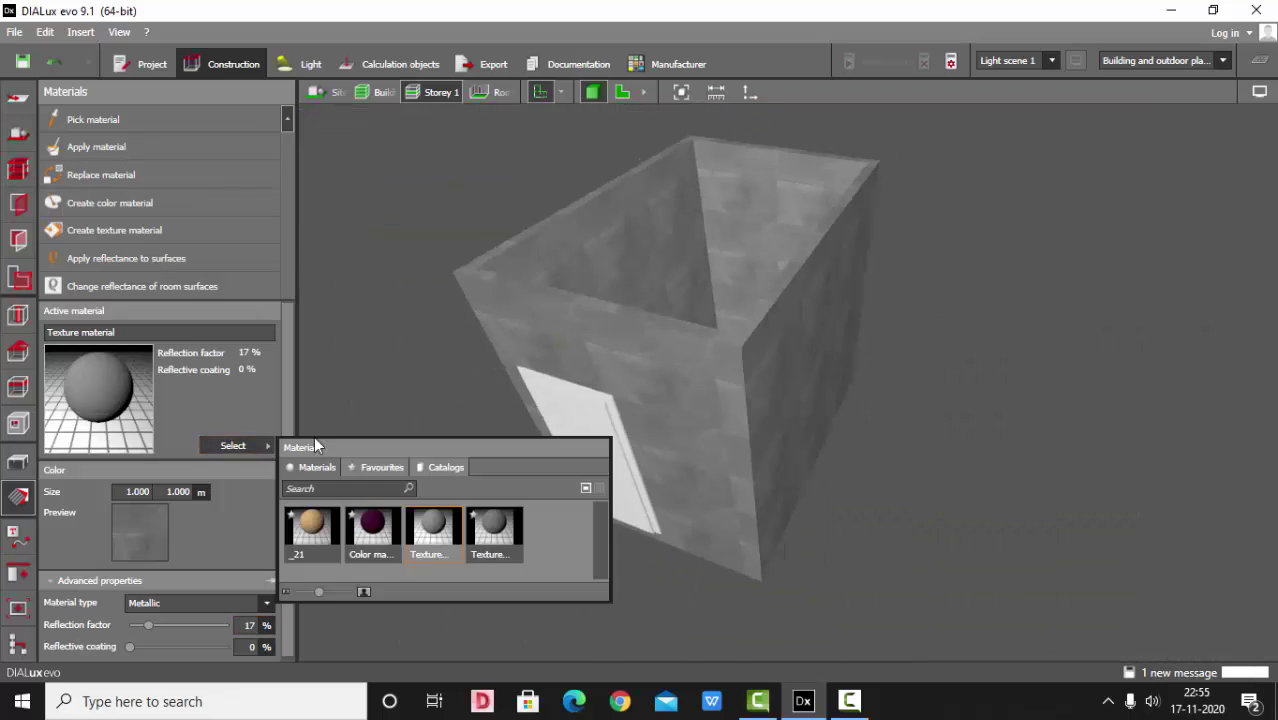
left_click(438, 465)
left_click(354, 545)
left_click(112, 180)
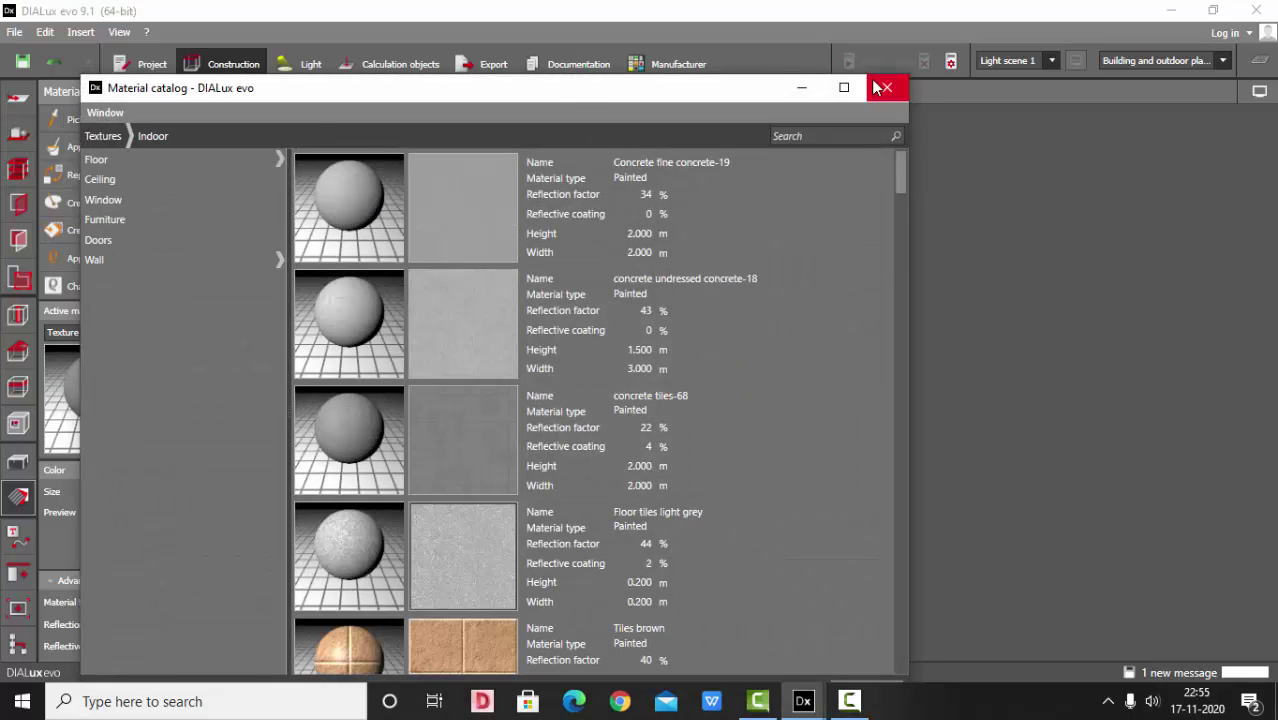
left_click(844, 87)
left_click(24, 160)
left_click(422, 264)
left_click(1171, 10)
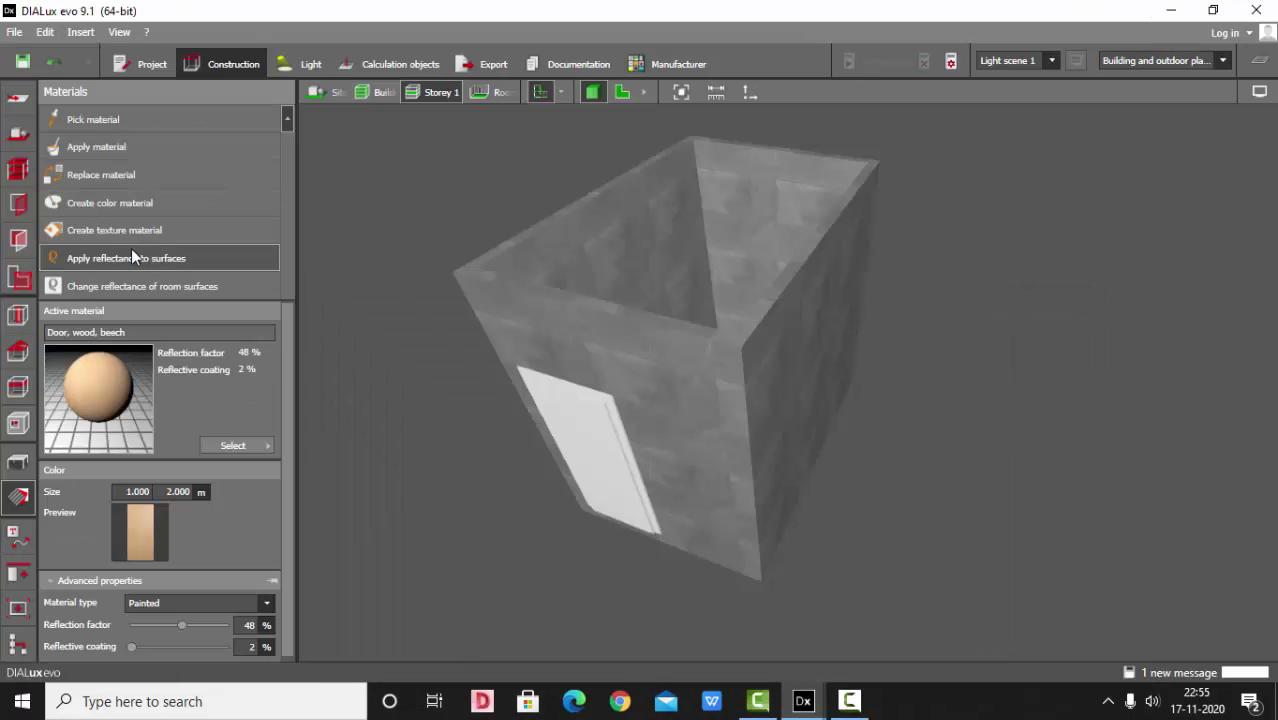
left_click(122, 175)
left_click(606, 455)
Rotate the door half a turn within the front wall so that its leaf faces the room's interior
scroll(764, 378, "up", 5)
right_click_drag(764, 377, 730, 285)
scroll(906, 182, "up", 4)
left_click(18, 461)
left_click(612, 269)
left_click(622, 91)
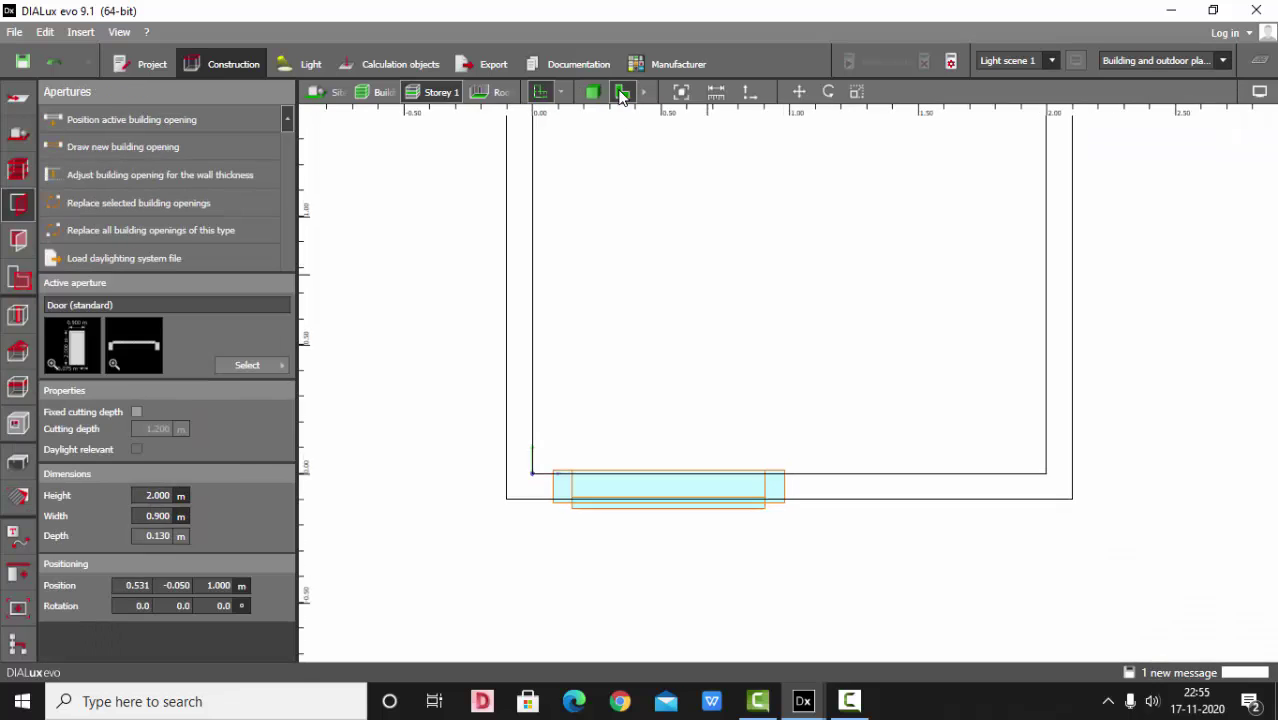
left_click(828, 91)
scroll(640, 480, "up", 1)
left_click_drag(755, 485, 583, 489)
left_click(595, 94)
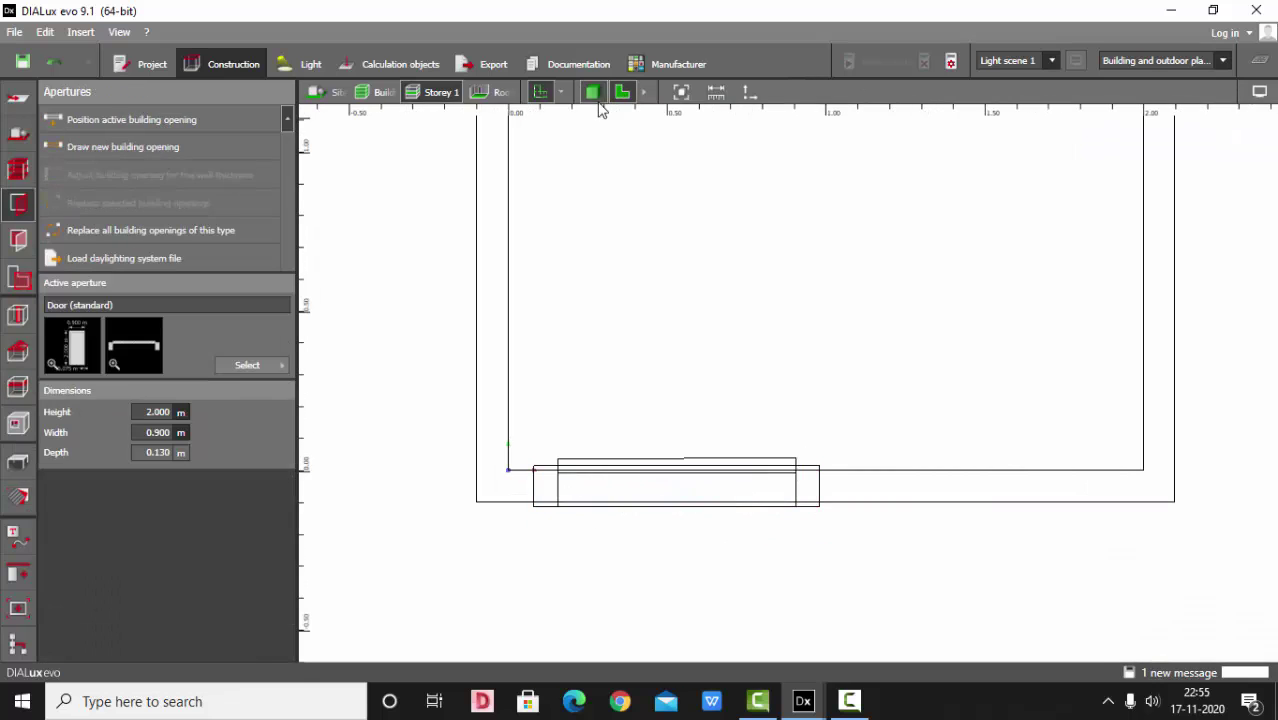
Resize the beech texture on the door's inner face to about 0.736 m wide and 1.920 m high to fit the leaf
scroll(666, 264, "down", 5)
left_click(18, 497)
left_click(707, 496)
scroll(707, 496, "down", 1)
middle_click_drag(707, 496, 712, 396)
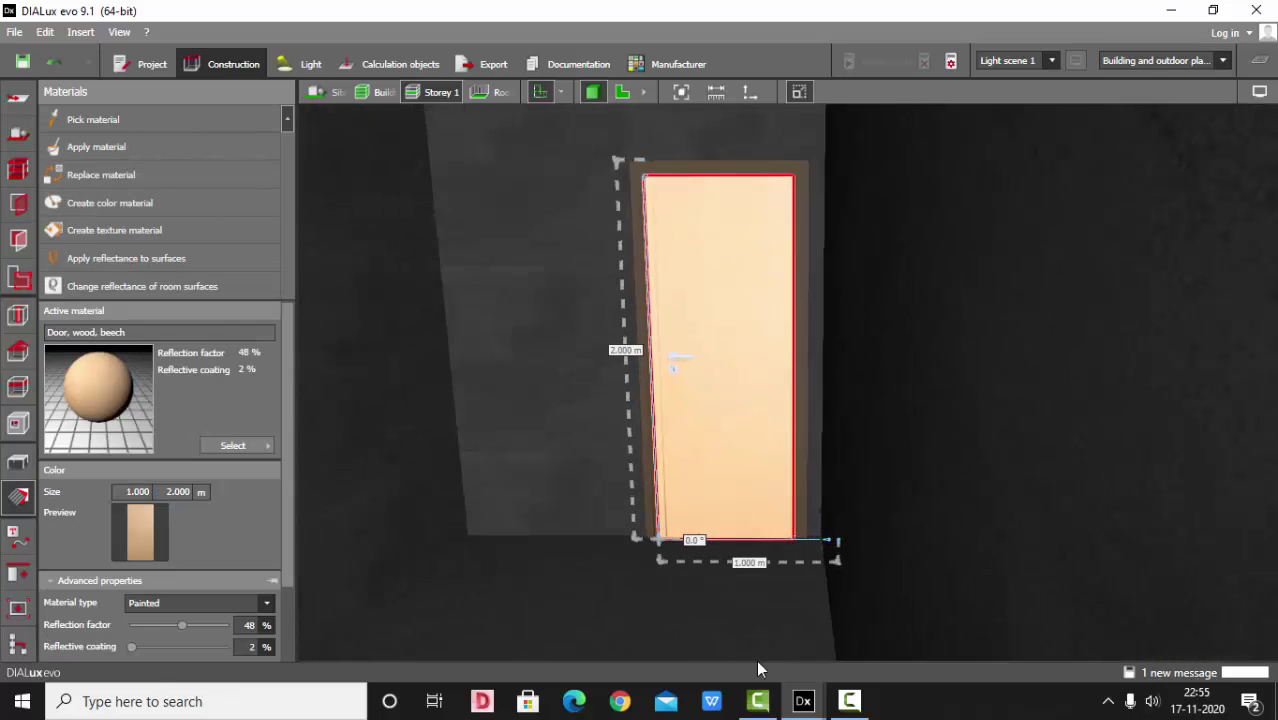
left_click_drag(837, 539, 792, 540)
left_click_drag(641, 160, 642, 177)
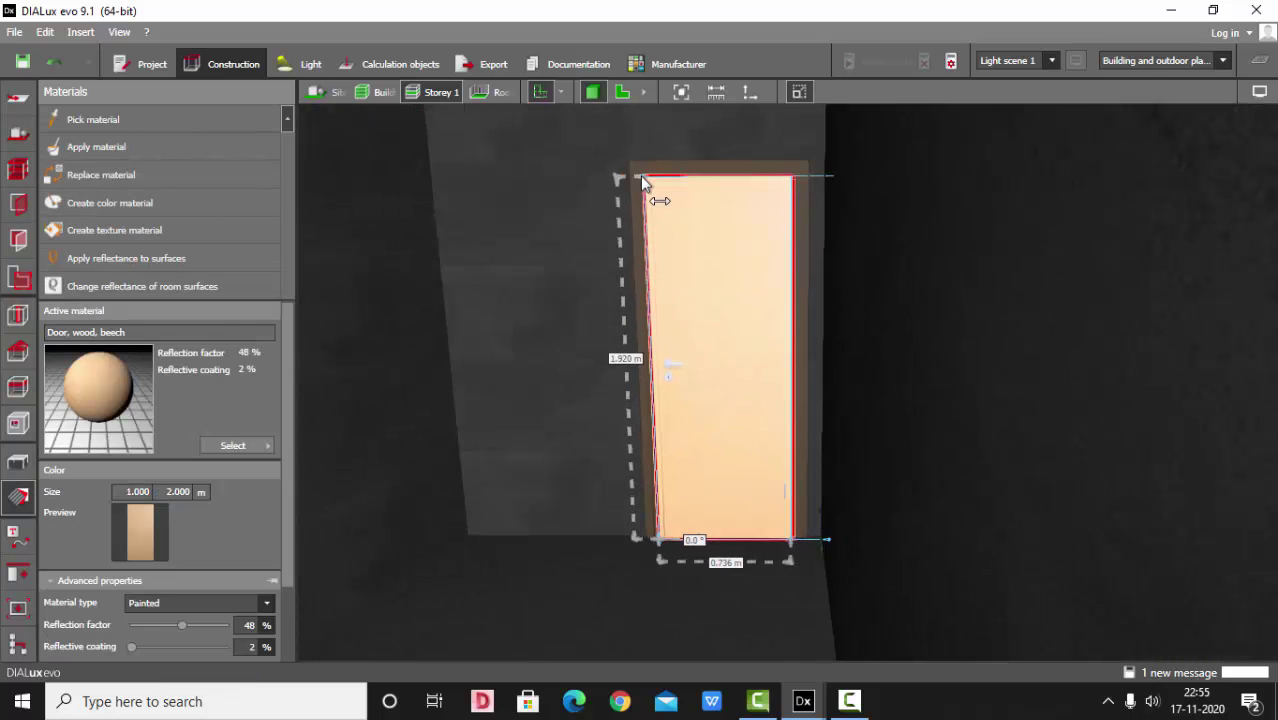
key("Escape")
scroll(665, 310, "up", 3)
right_click_drag(665, 310, 610, 350)
left_click(17, 462)
left_click(622, 92)
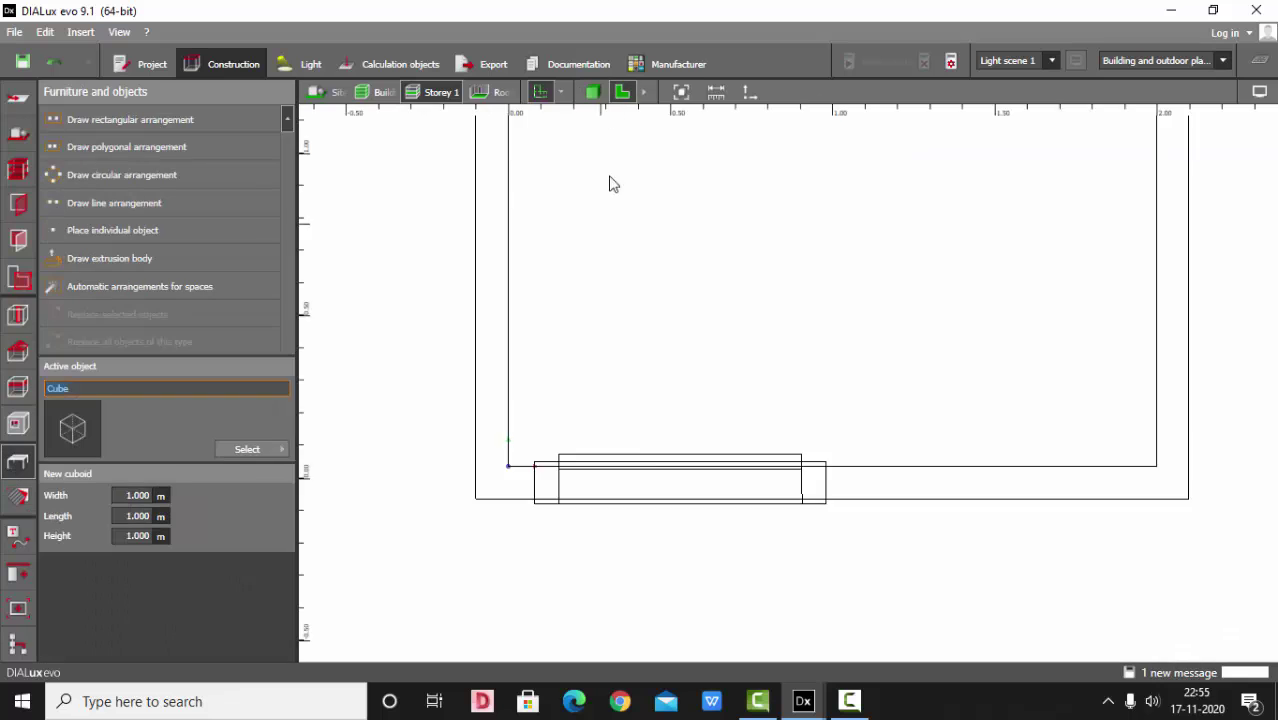
scroll(556, 487, "down", 5)
scroll(590, 232, "up", 2)
Apply the concrete tiles-68 texture from the catalogue's indoor floor textures to the room floor
left_click(593, 91)
right_click_drag(760, 240, 936, 382)
mouse_move(803, 701)
left_click(900, 610)
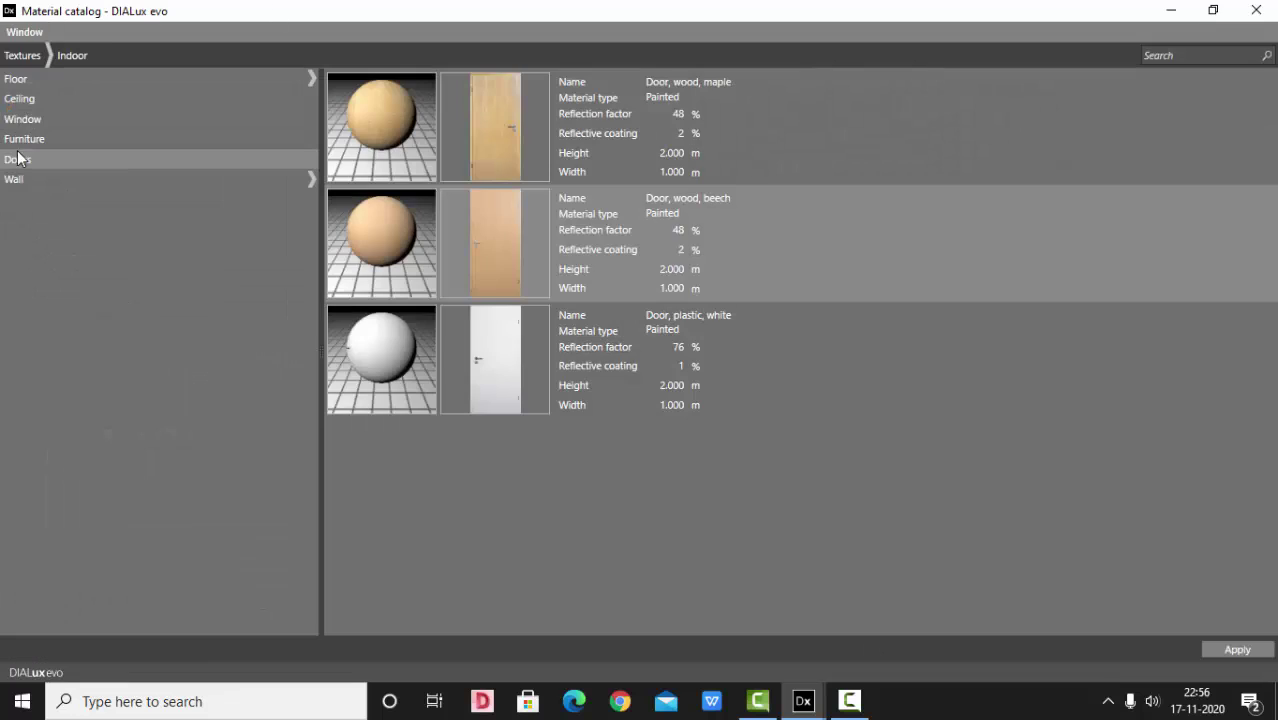
left_click(46, 79)
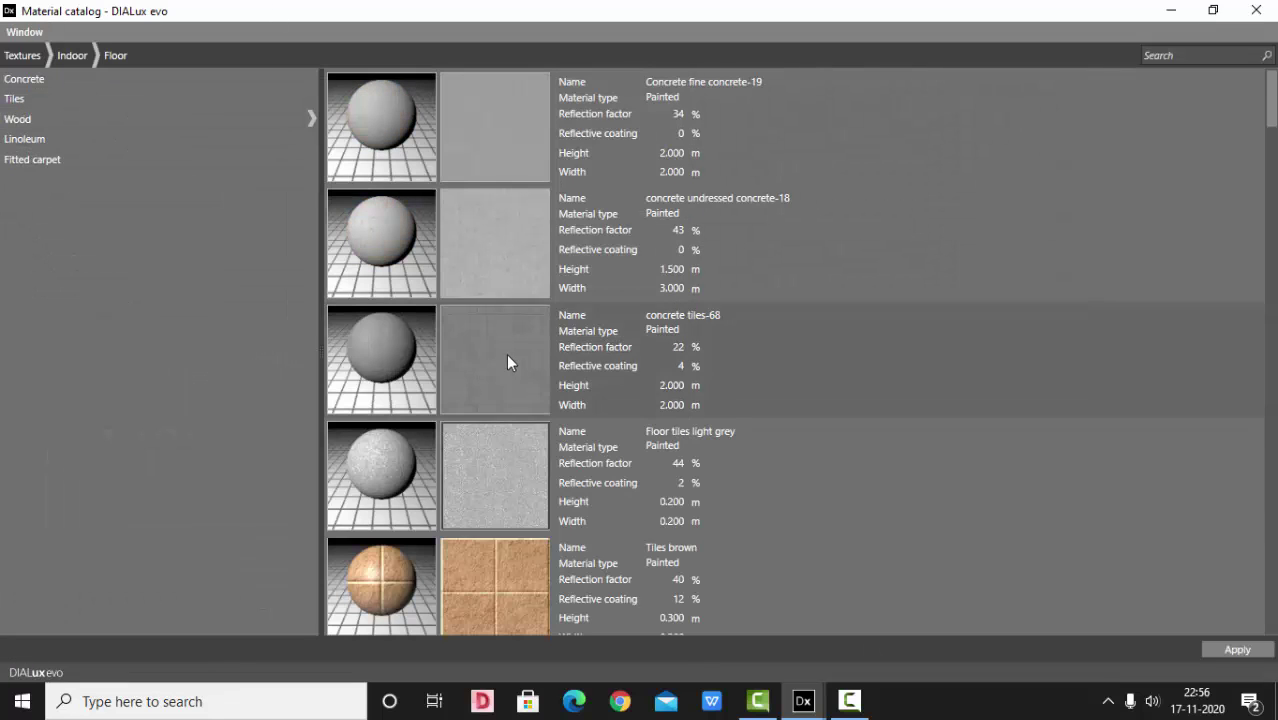
double_click(508, 362)
left_click(807, 389)
Draw a rectangular extrusion body about 2.0 by 0.8 m along the back wall, spanning the room's full width
left_click(19, 463)
left_click(622, 91)
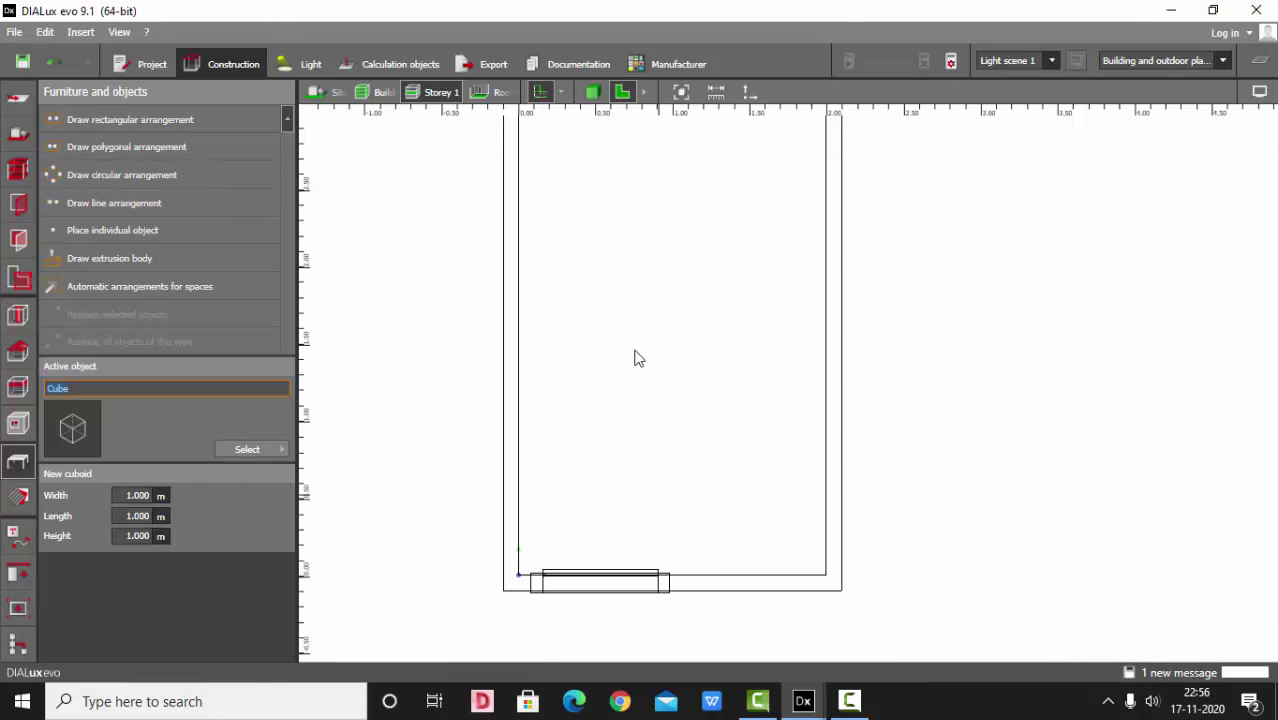
scroll(684, 540, "down", 3)
scroll(672, 276, "up", 2)
left_click(101, 262)
left_click(100, 258)
left_click(542, 275)
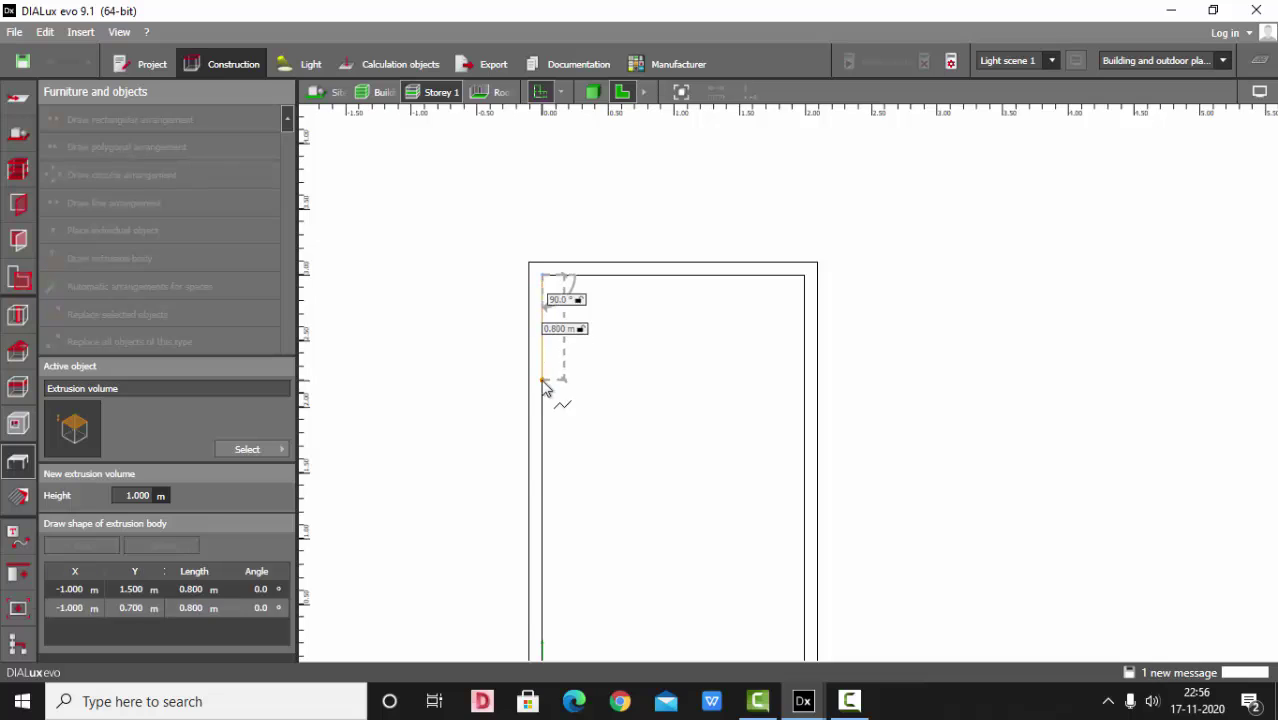
left_click(542, 380)
left_click(804, 380)
left_click(804, 275)
double_click(761, 328)
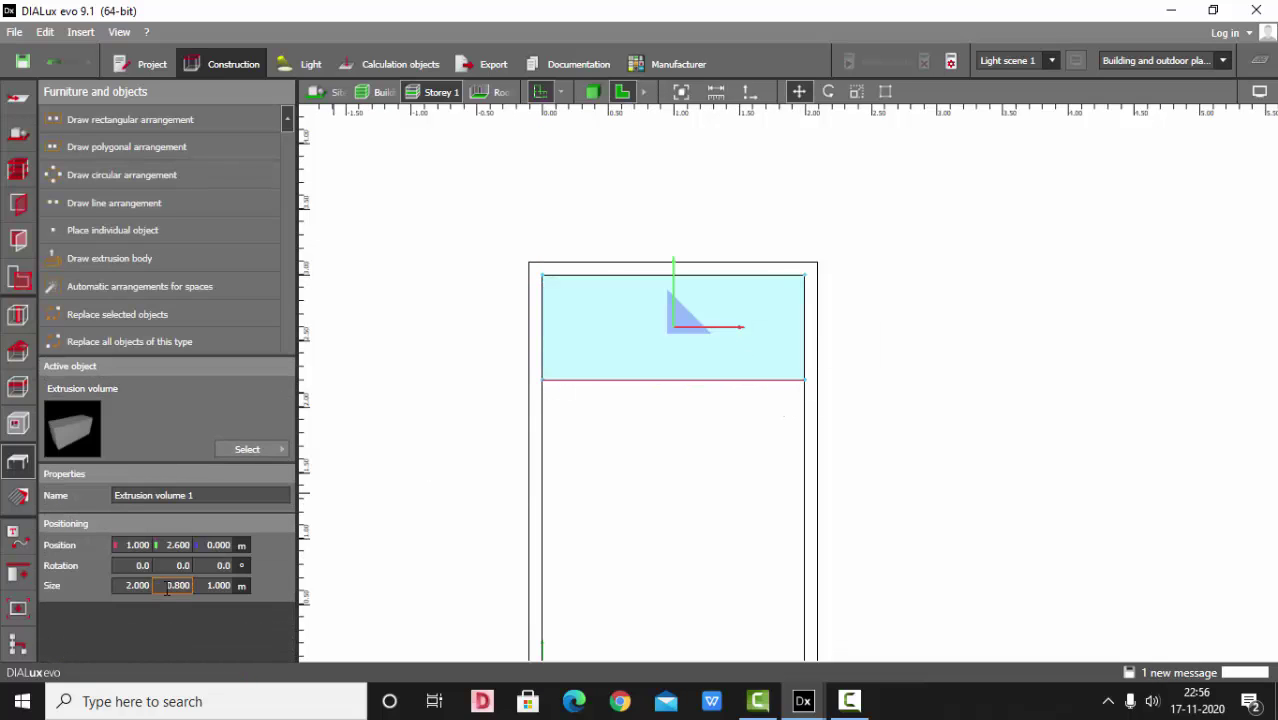
Set the extrusion body's depth to 0.5 m and height to 0.1 m, and move it flush against the back wall
key("BackSpace")
type(".5")
key("Return")
left_click_drag(676, 283, 676, 263)
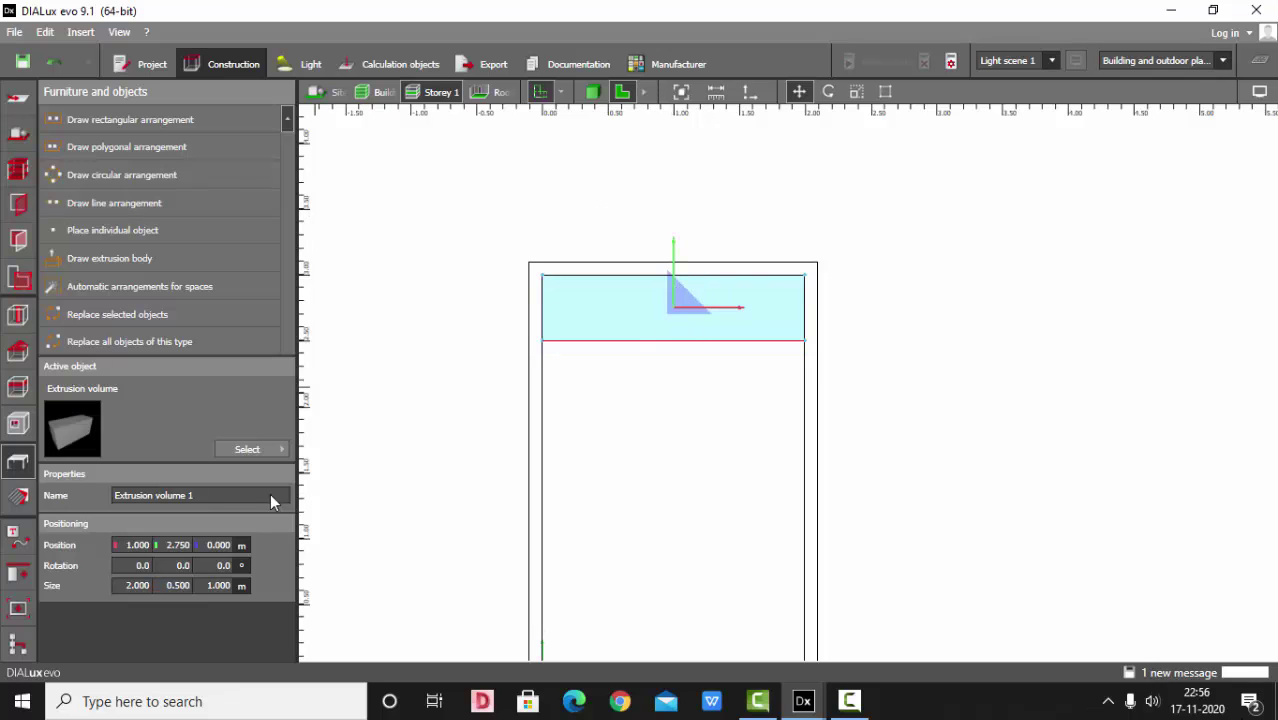
type(".1")
key("Return")
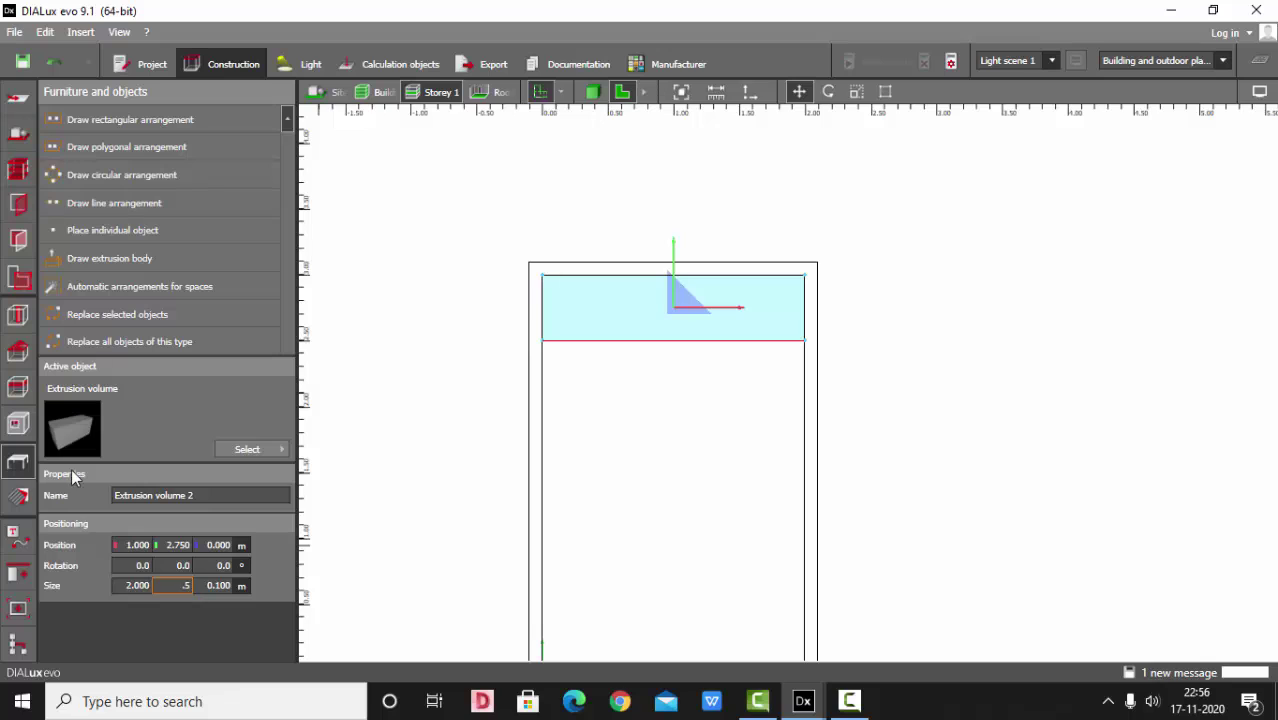
Duplicate the base slab, set the copy's depth to 0.55 m flush with the back wall, and raise it to 0.1 m
type(".55")
key("Return")
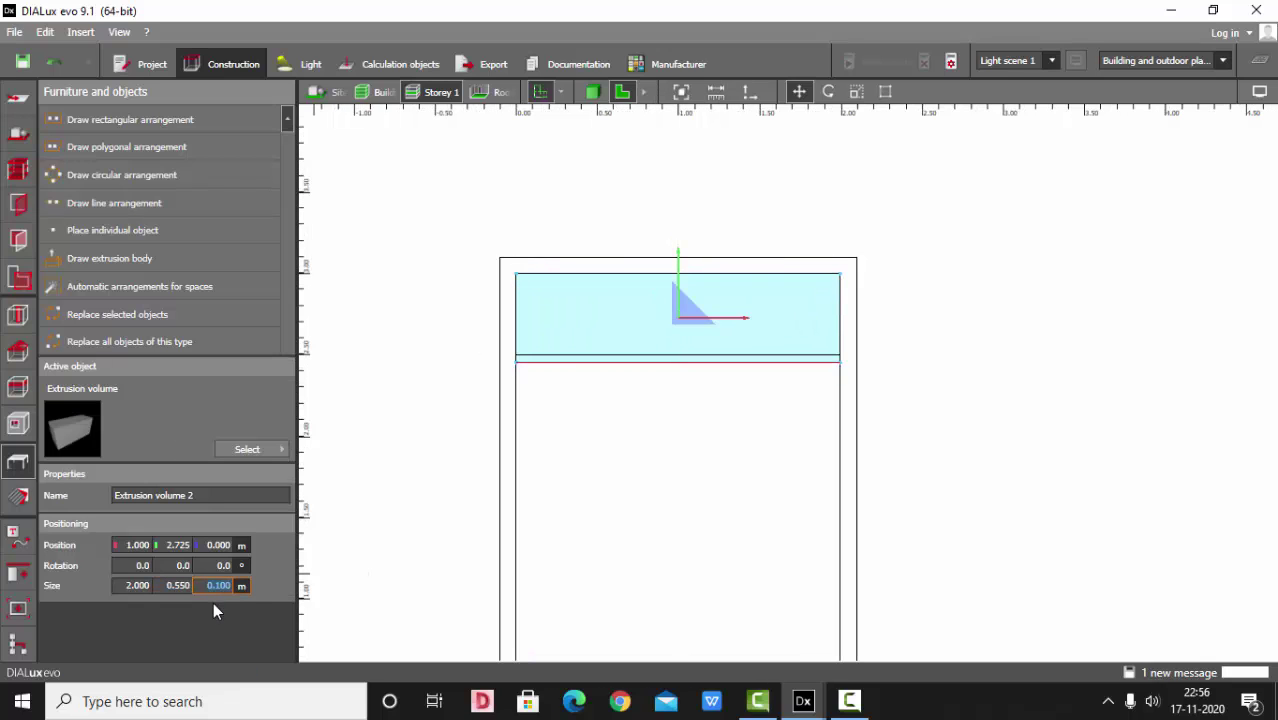
left_click(593, 92)
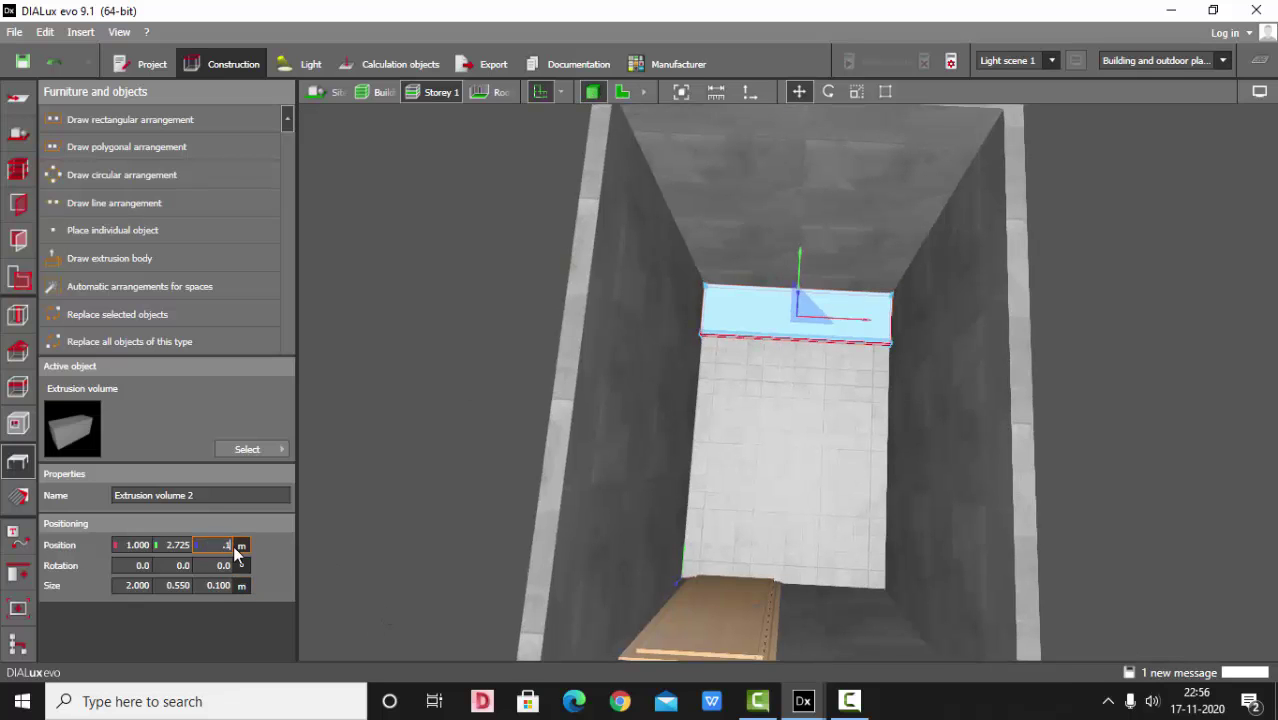
key("Return")
scroll(783, 331, "up", 5)
right_click_drag(745, 500, 724, 272)
left_click(783, 331)
scroll(724, 272, "down", 2)
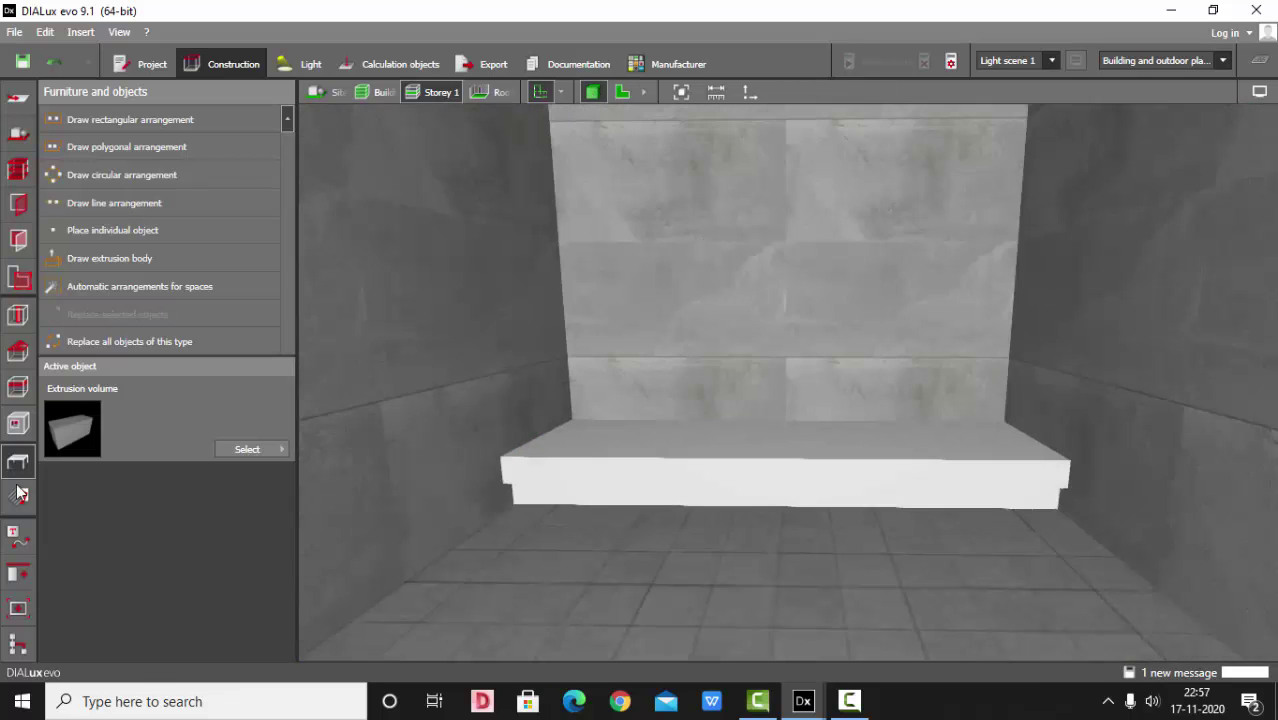
Pick the side wall's texture material and apply it to the lower base slab
left_click(18, 493)
left_click(471, 258)
left_click(690, 494)
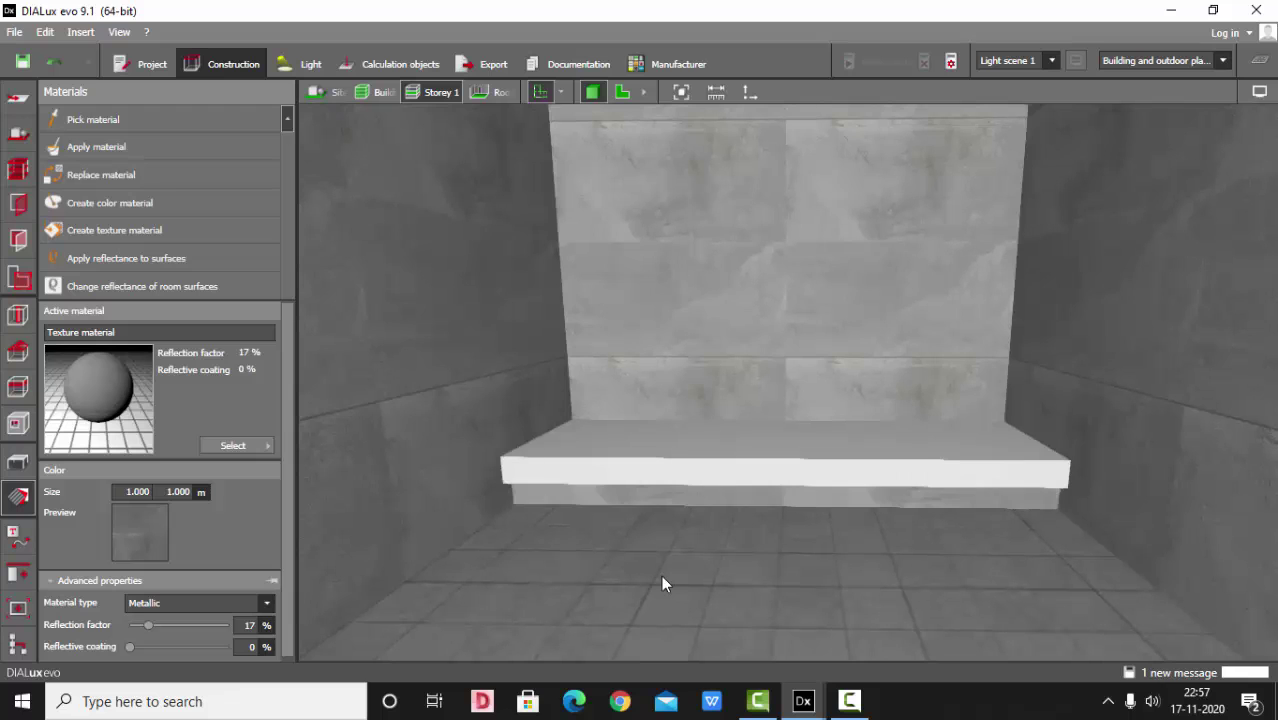
Load the 7022(Umbra grey) colour from the 7xxx Grey group of the colour catalogue as the active material
left_click(254, 447)
left_click(314, 543)
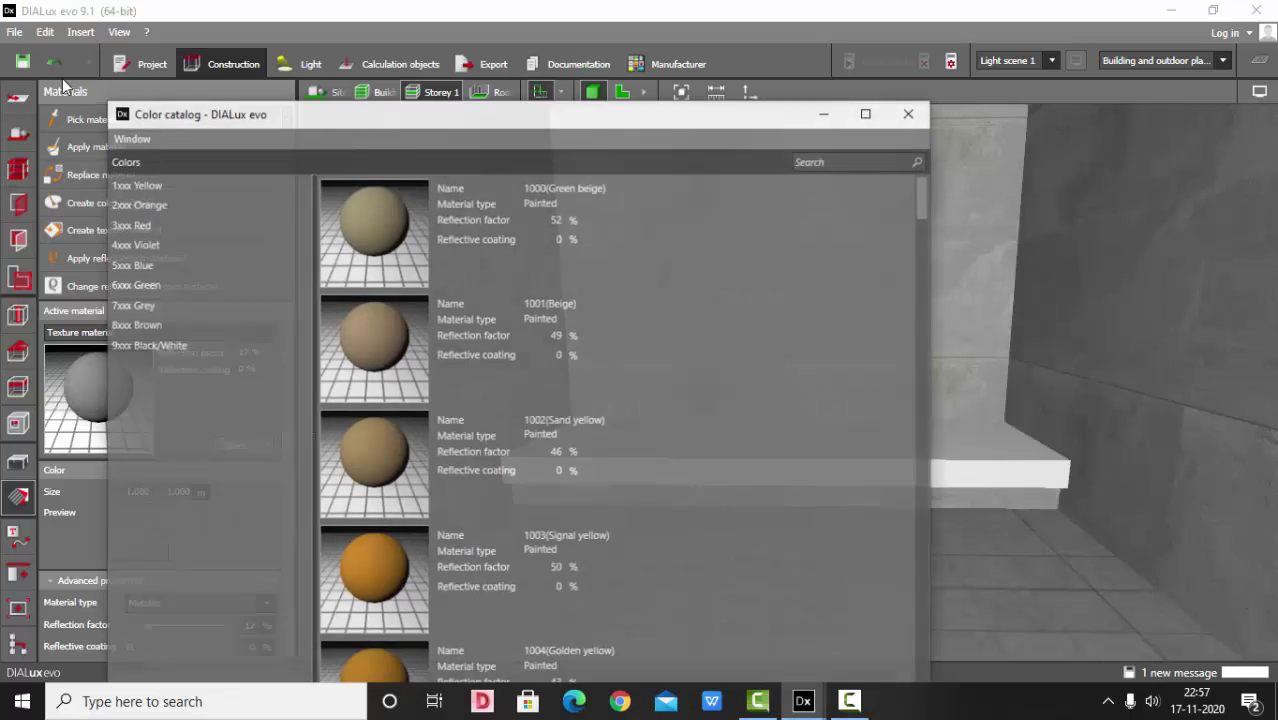
left_click(130, 304)
scroll(600, 400, "down", 5)
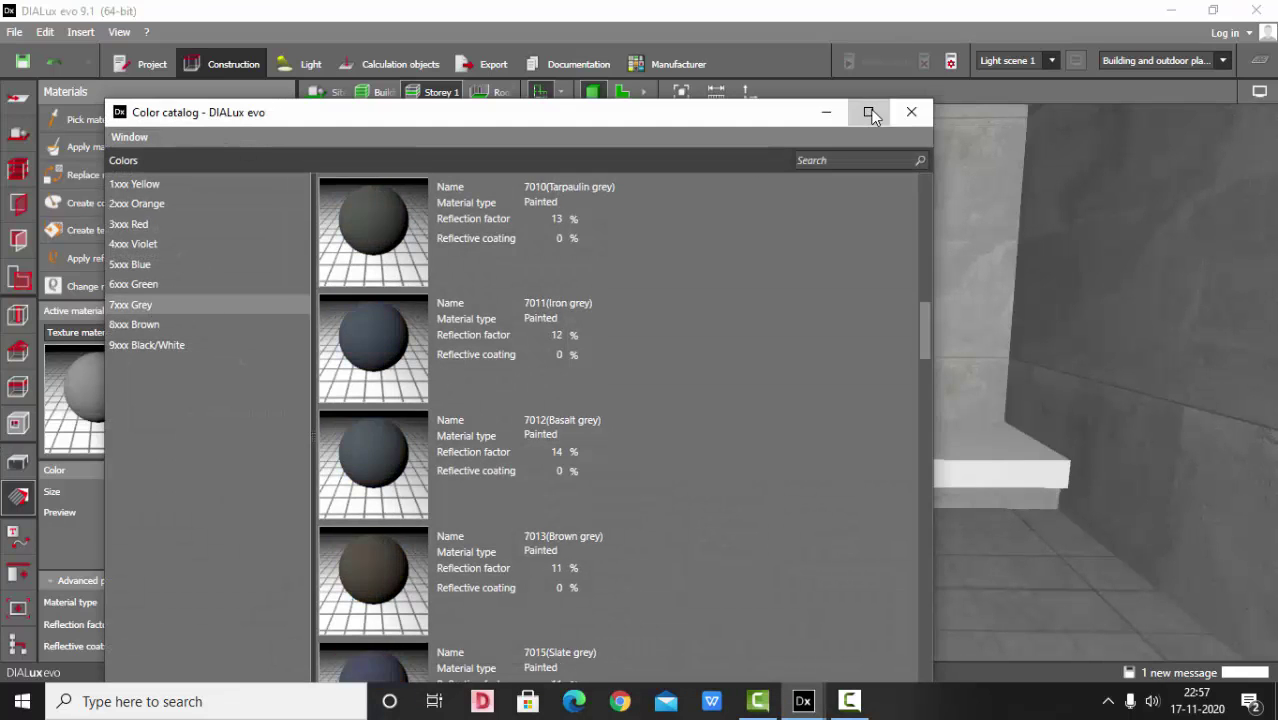
left_click(868, 111)
scroll(370, 436, "down", 6)
scroll(370, 427, "down", 10)
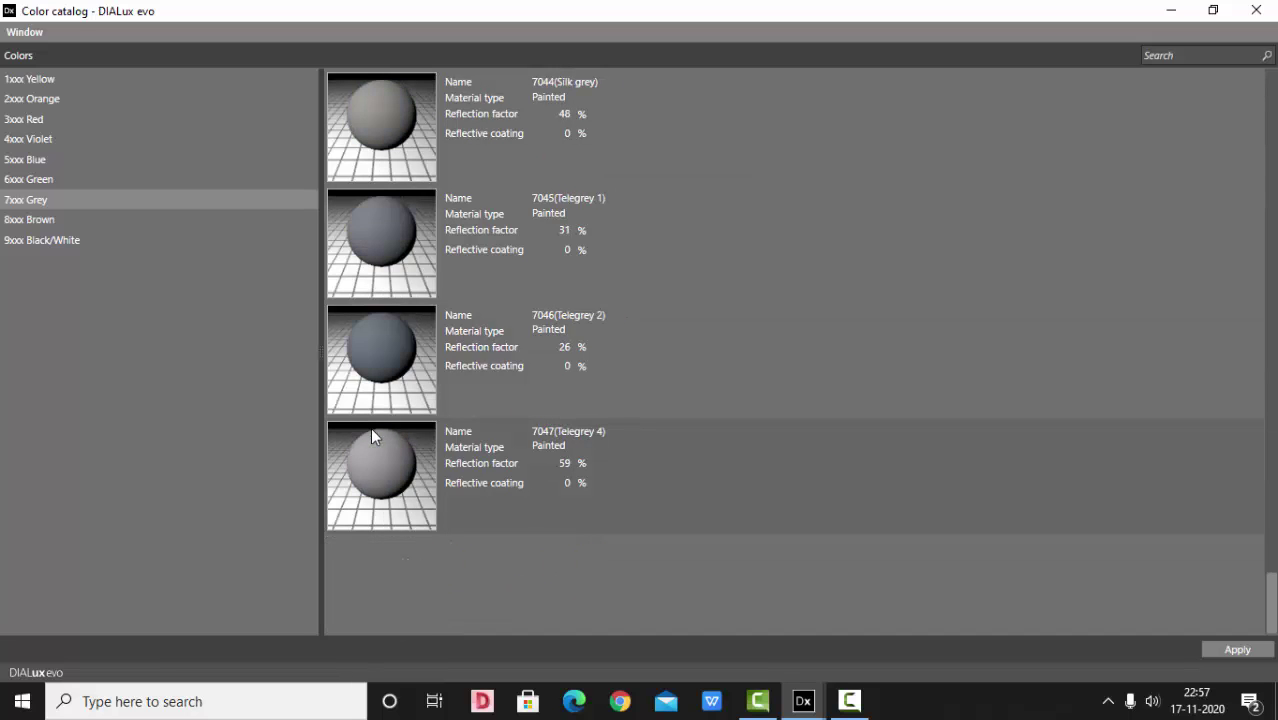
scroll(370, 427, "up", 12)
double_click(557, 228)
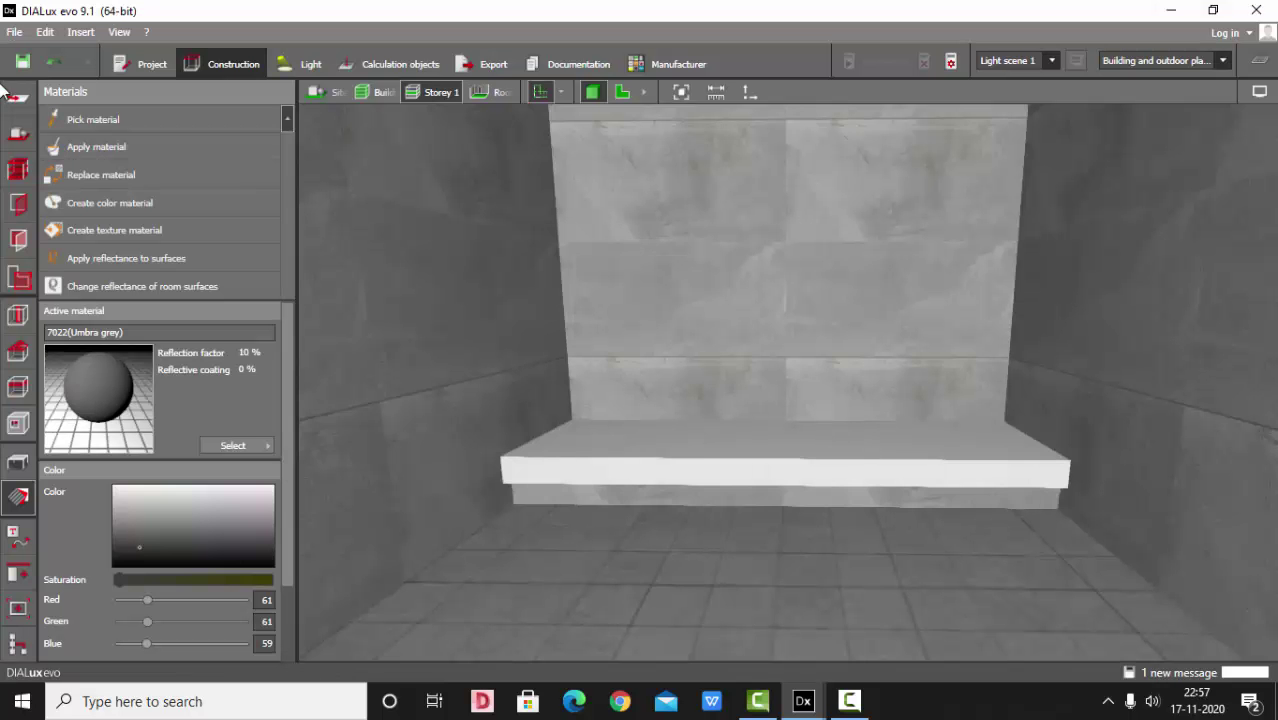
Apply the umbra grey material to the upper slab, adjusting its colour to RGB 79, 77, 76
right_click_drag(699, 457, 521, 569)
scroll(171, 515, "down", 2)
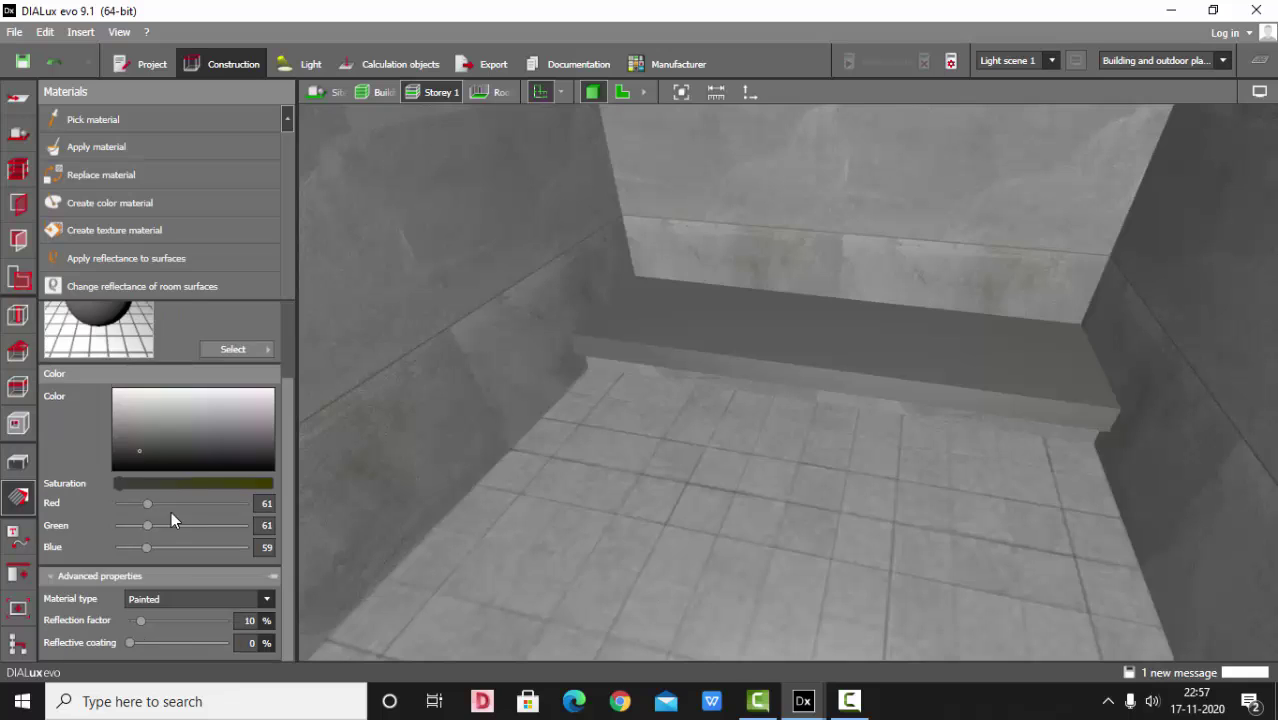
left_click(123, 445)
scroll(200, 575, "down", 2)
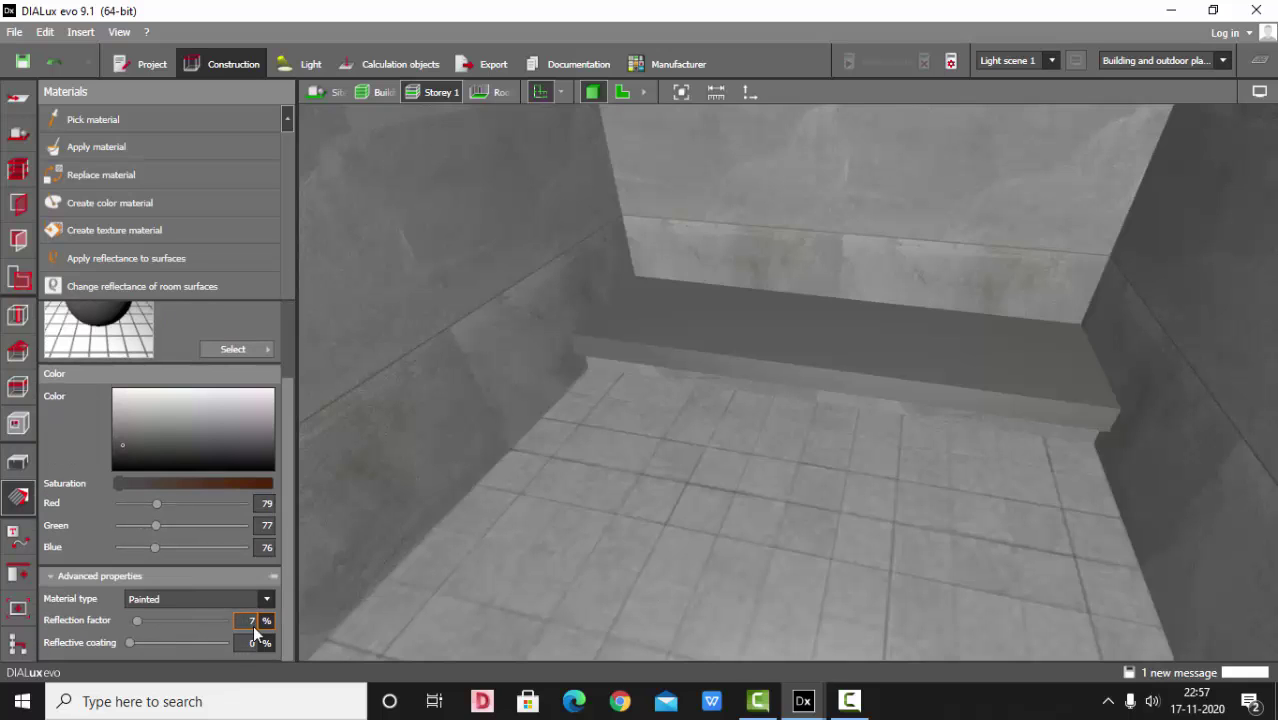
left_click(90, 142)
Duplicate the grey upper slab and raise the copy to a height of 0.7 m
left_click(24, 457)
left_click(789, 412)
right_click_drag(789, 412, 895, 205)
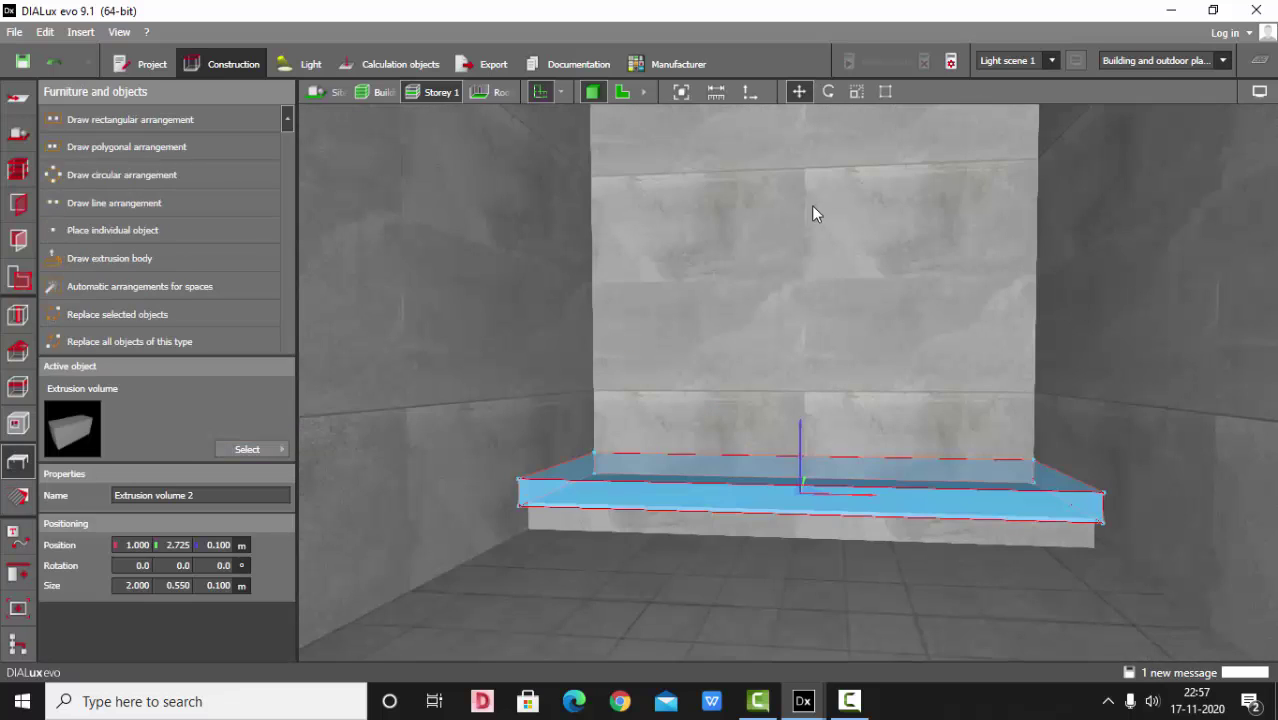
left_click_drag(799, 437, 824, 251, "ctrl")
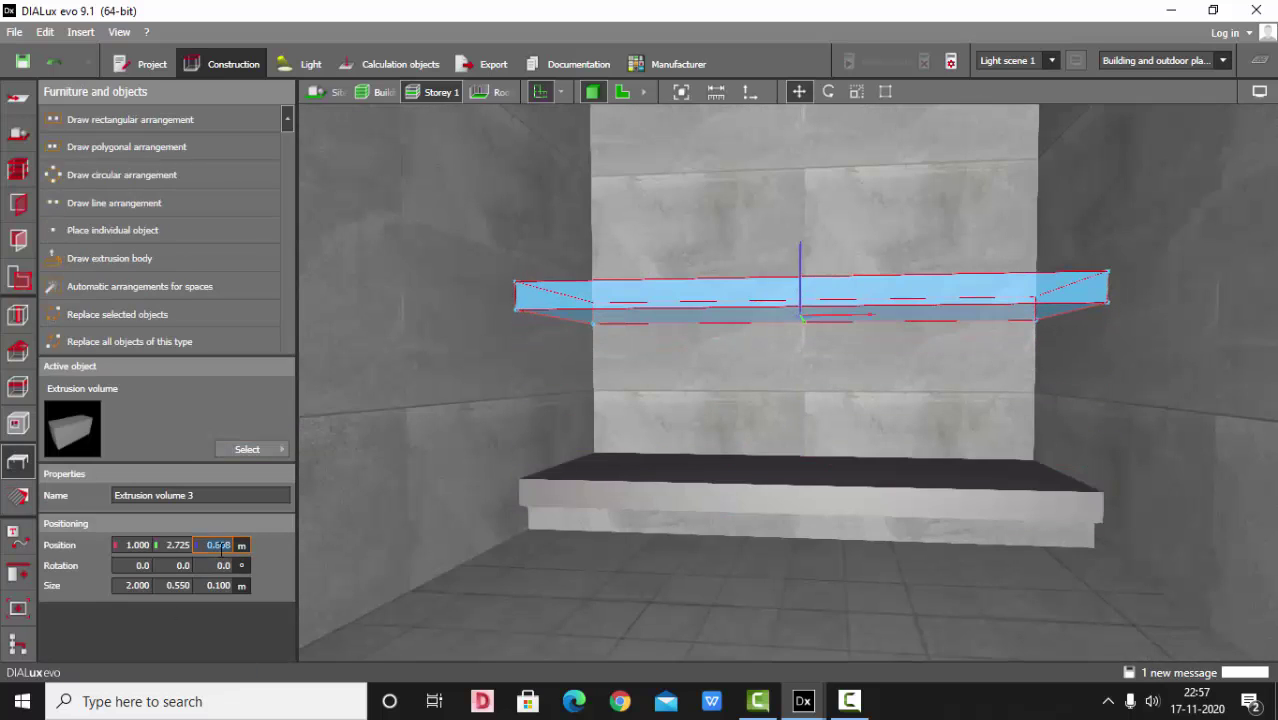
type("0.808")
type("7")
key("Return")
key("Escape")
Set the raised slab's thickness to 0.05 m and its elevation to 0.75 m
right_click_drag(716, 470, 668, 425)
left_click(668, 425)
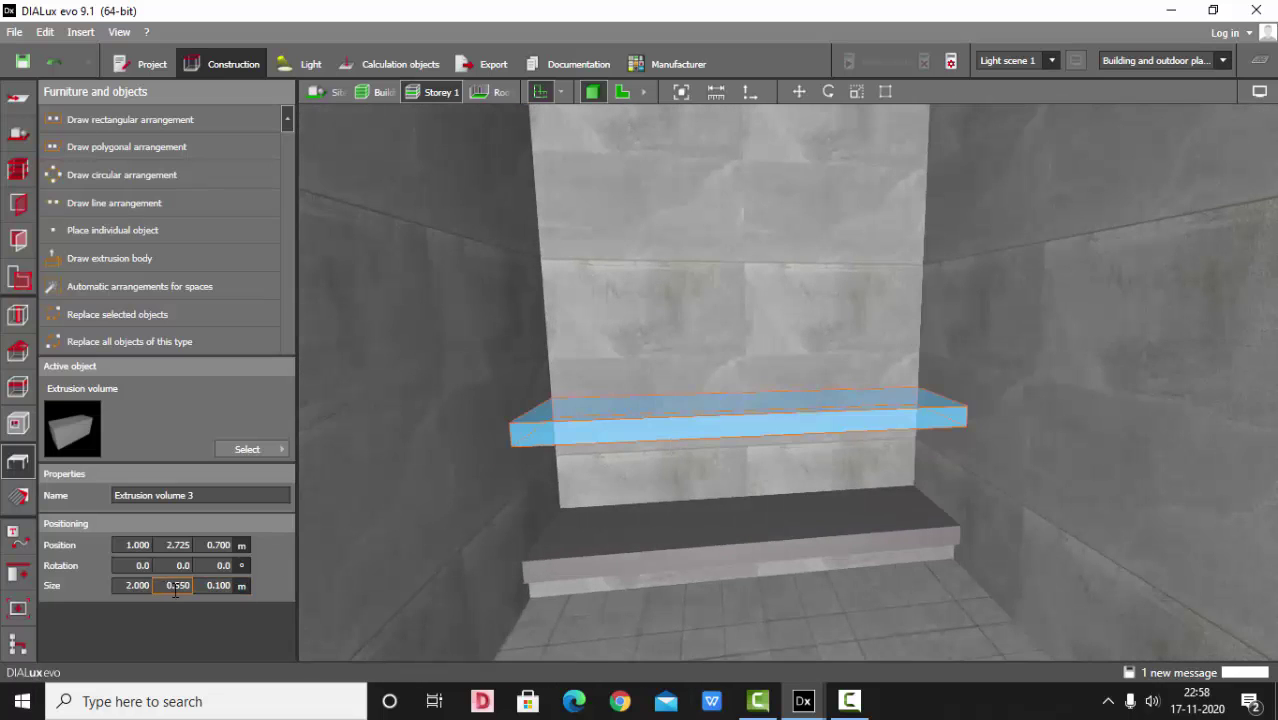
key("Return")
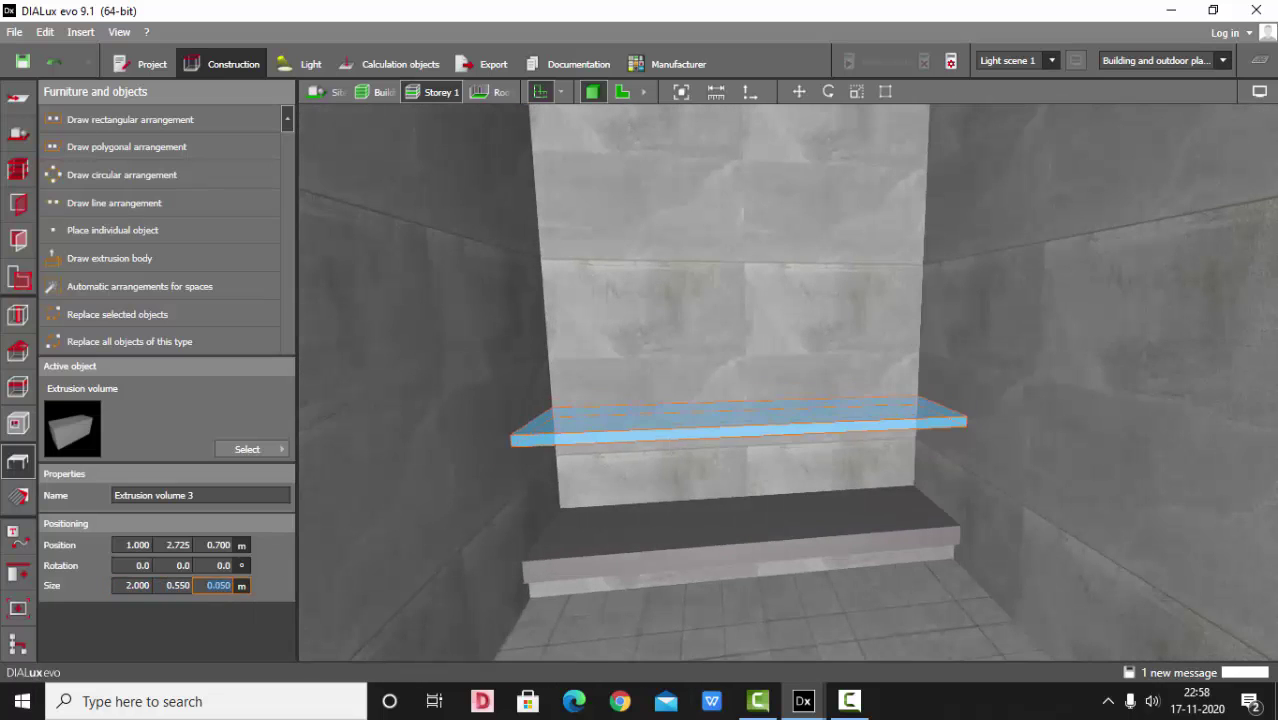
left_click(233, 549)
type("0.75")
key("Return")
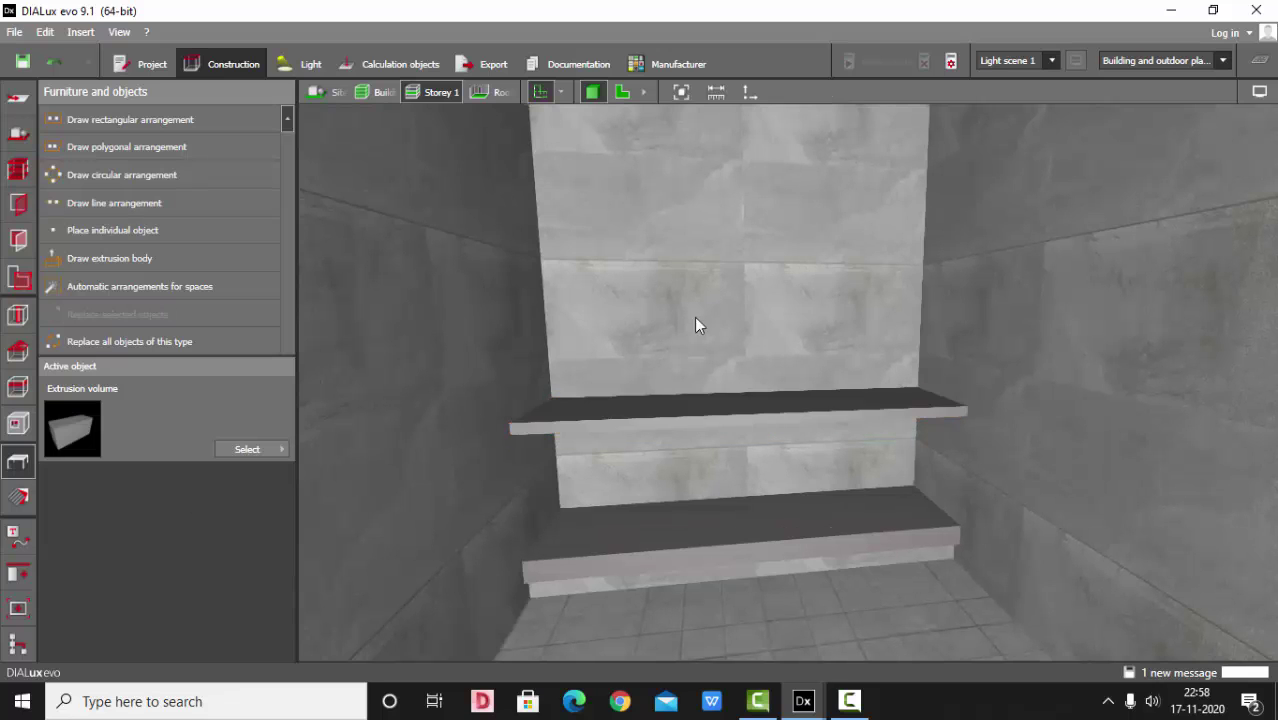
Duplicate the countertop slab and lower the copy to about 0.44 m, between the counter and the base
left_click(799, 92)
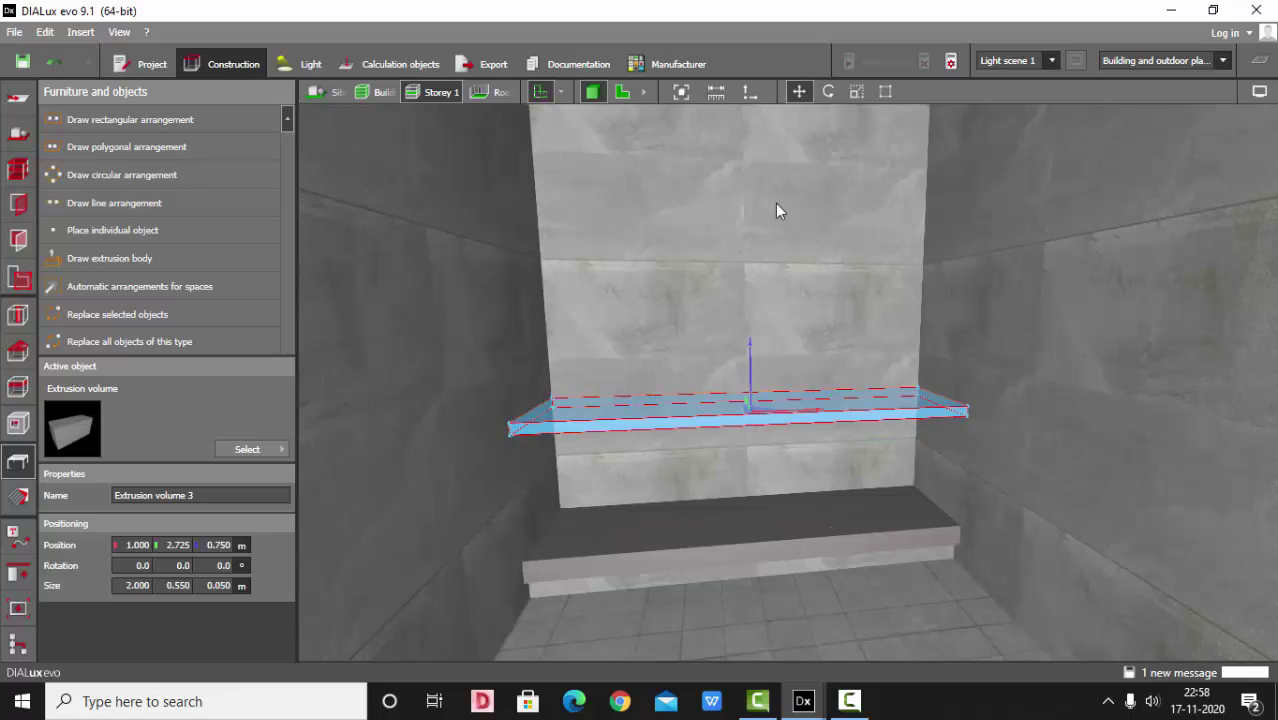
key("ctrl+c")
key("ctrl+v")
left_click_drag(752, 341, 748, 397)
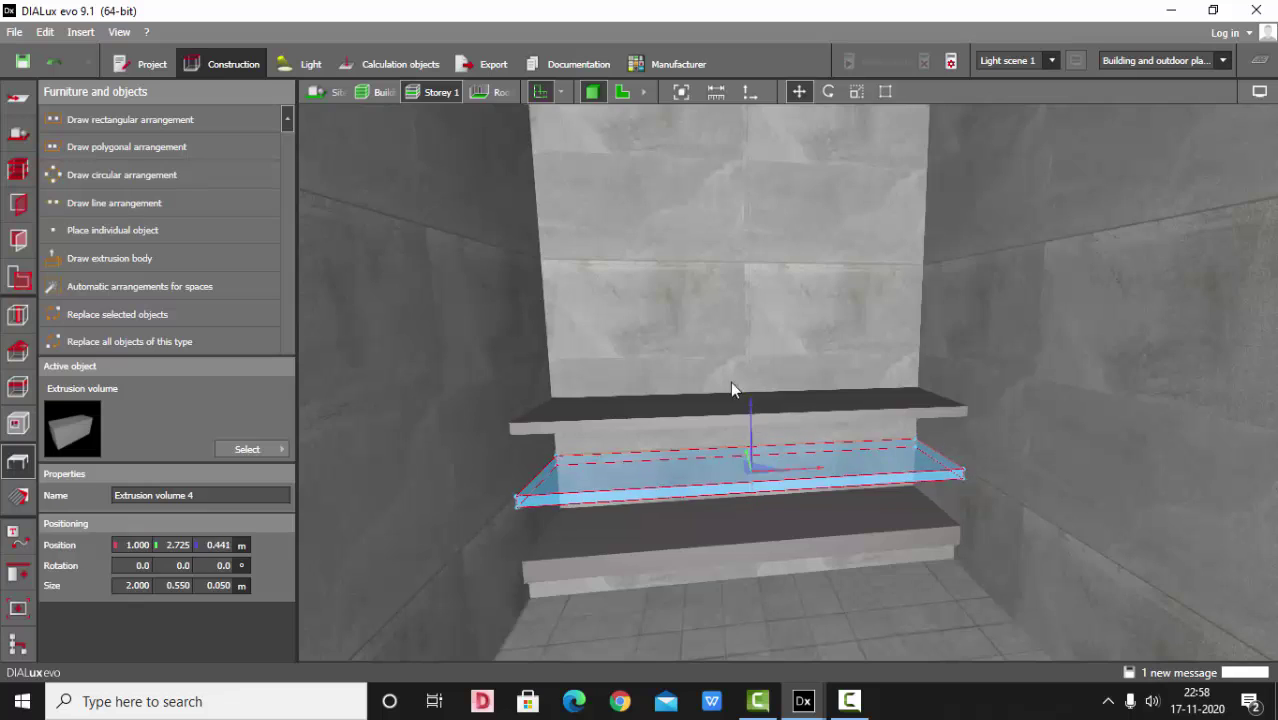
left_click(752, 313)
mouse_move(753, 312)
left_mouse_down()
mouse_move(748, 323)
mouse_move(755, 296)
mouse_move(747, 331)
mouse_move(737, 307)
mouse_move(735, 318)
left_mouse_up()
Set the middle shelf's thickness to 0.01 m
left_click(712, 488)
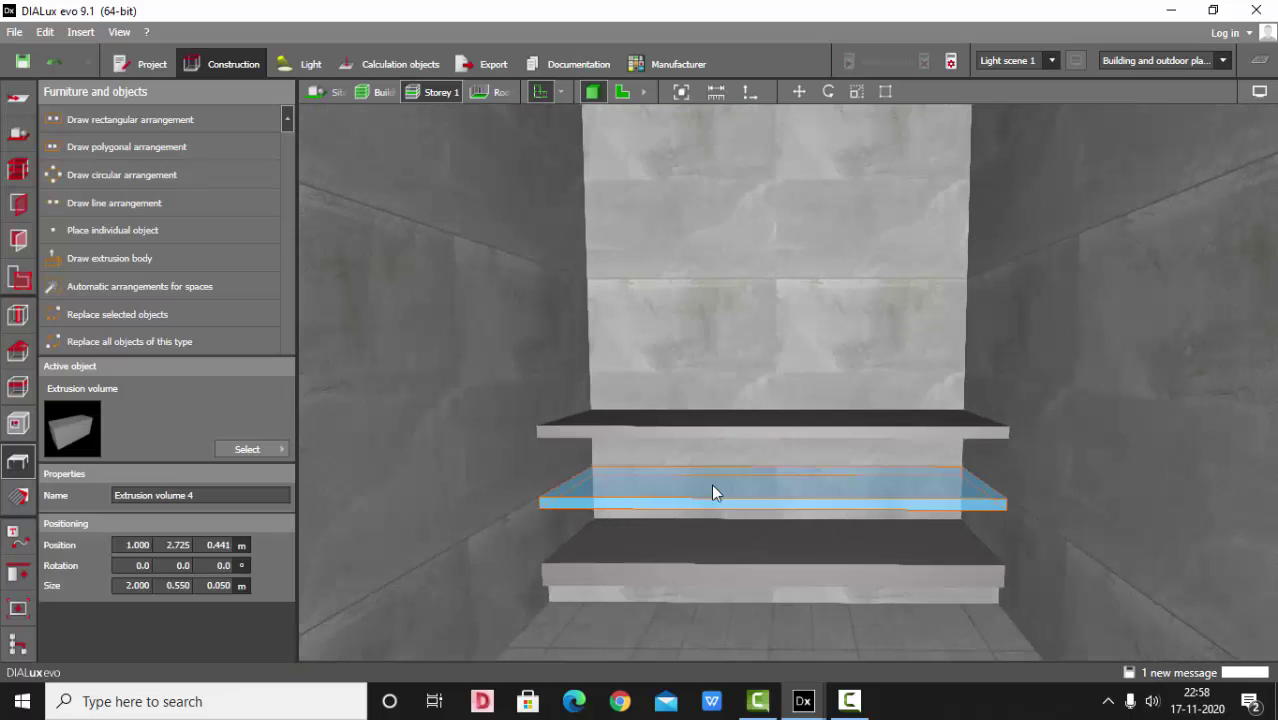
left_click(216, 592)
type(".01")
key("Return")
key("Escape")
Change the umbra grey material to transparent with 20 % degree of transmission and apply it to the middle shelf
scroll(849, 328, "down", 2)
mouse_move(849, 328)
left_mouse_down()
mouse_move(818, 322)
mouse_move(845, 345)
left_mouse_up()
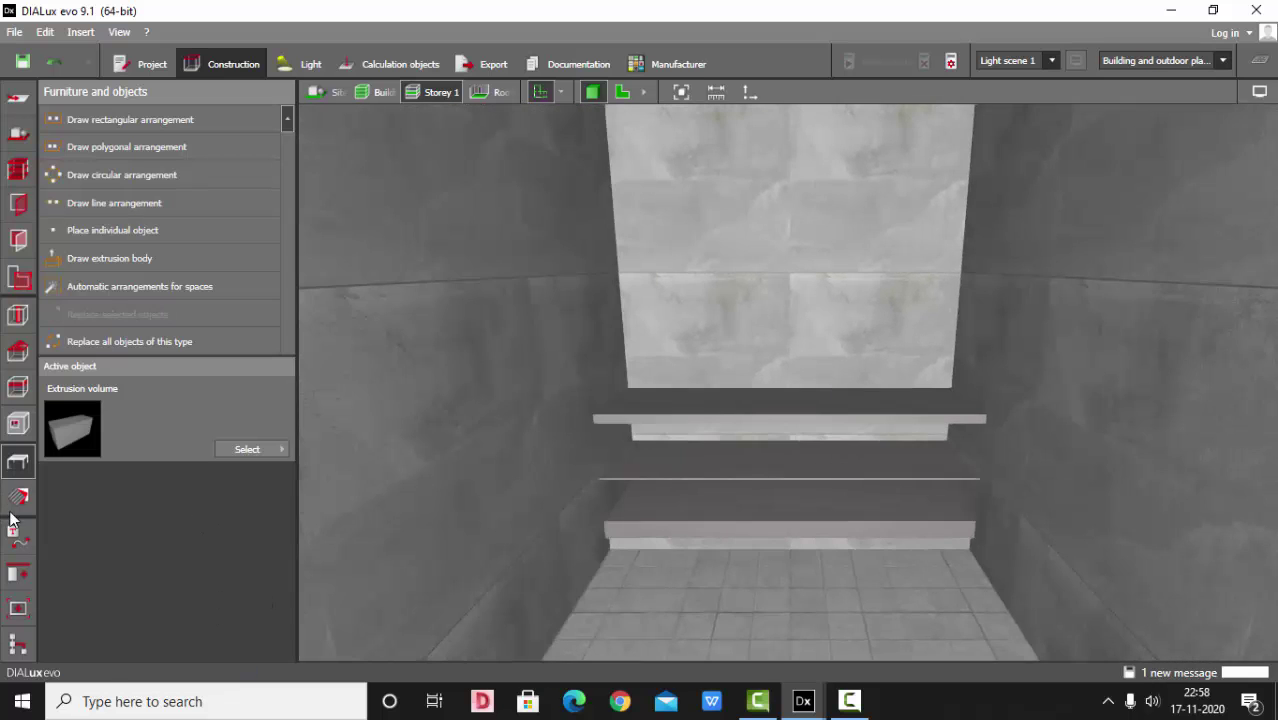
left_click(17, 497)
left_click(150, 650)
scroll(180, 630, "down", 2)
left_click(190, 597)
left_click(170, 649)
scroll(158, 648, "down", 1)
left_click(253, 622)
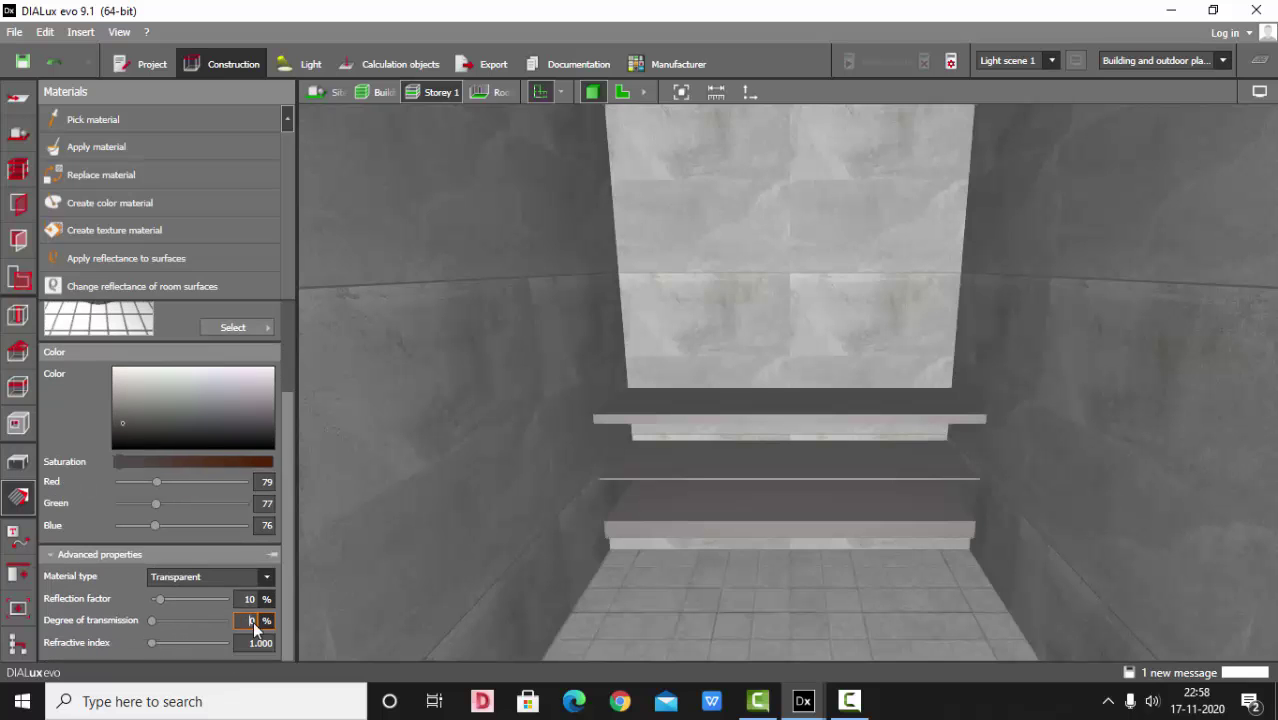
type("20")
key("Return")
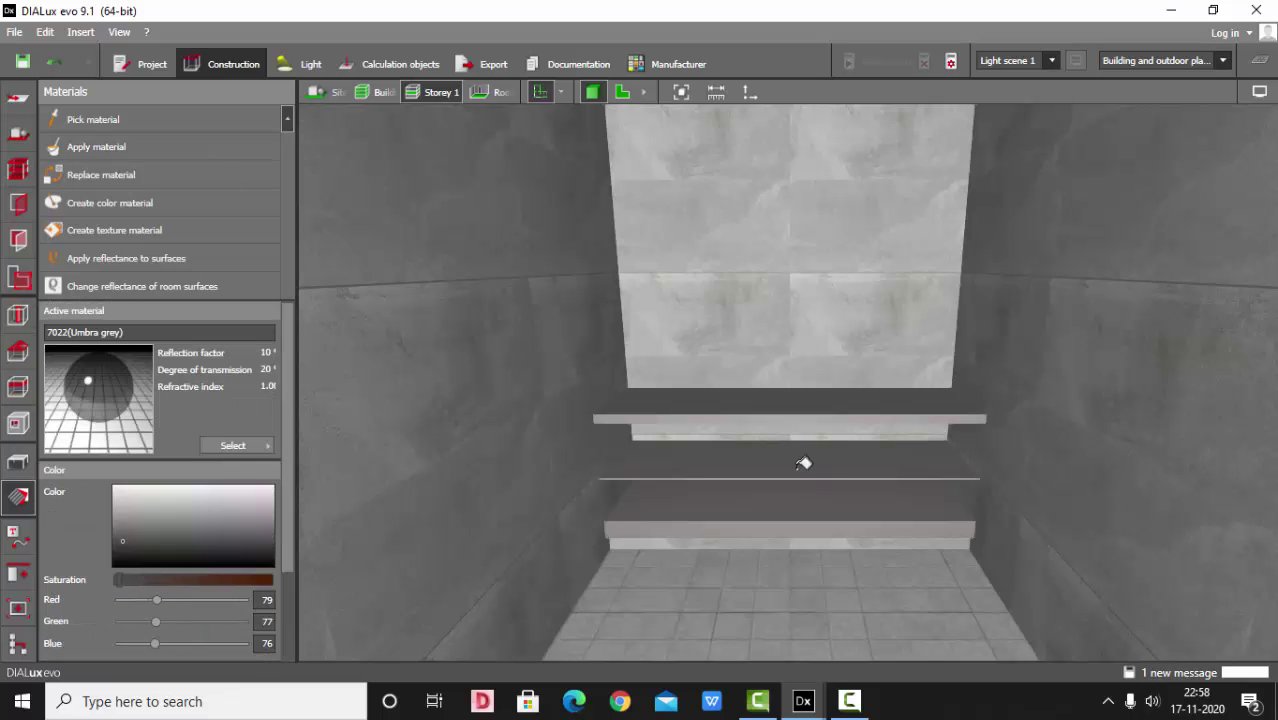
left_click_drag(803, 463, 760, 345)
Apply the wood texture _21 from the material catalogue to the room's right side wall
left_click(238, 445)
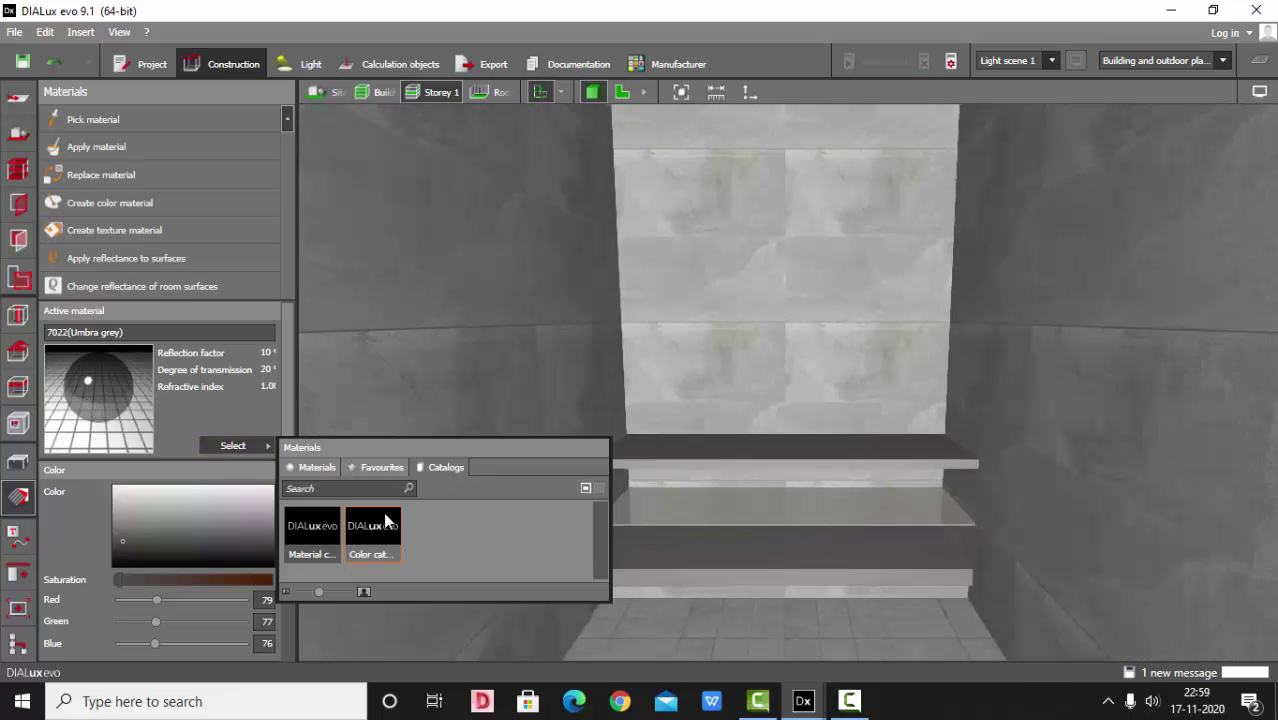
left_click(312, 532)
left_click(90, 176)
left_click(1143, 272)
left_click_drag(900, 180, 744, 330)
In plan view, place the favourite object dino+art+basin inside the room in front of the counter
left_click(18, 460)
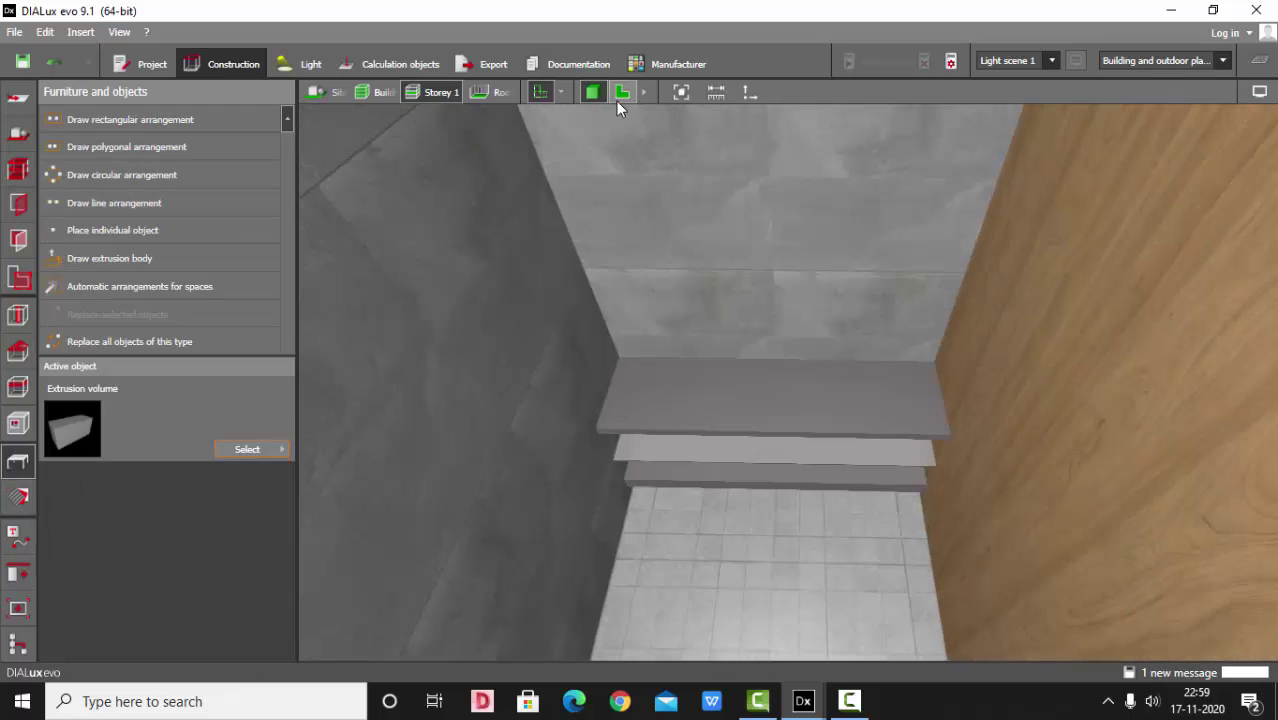
left_click(622, 91)
left_click(247, 449)
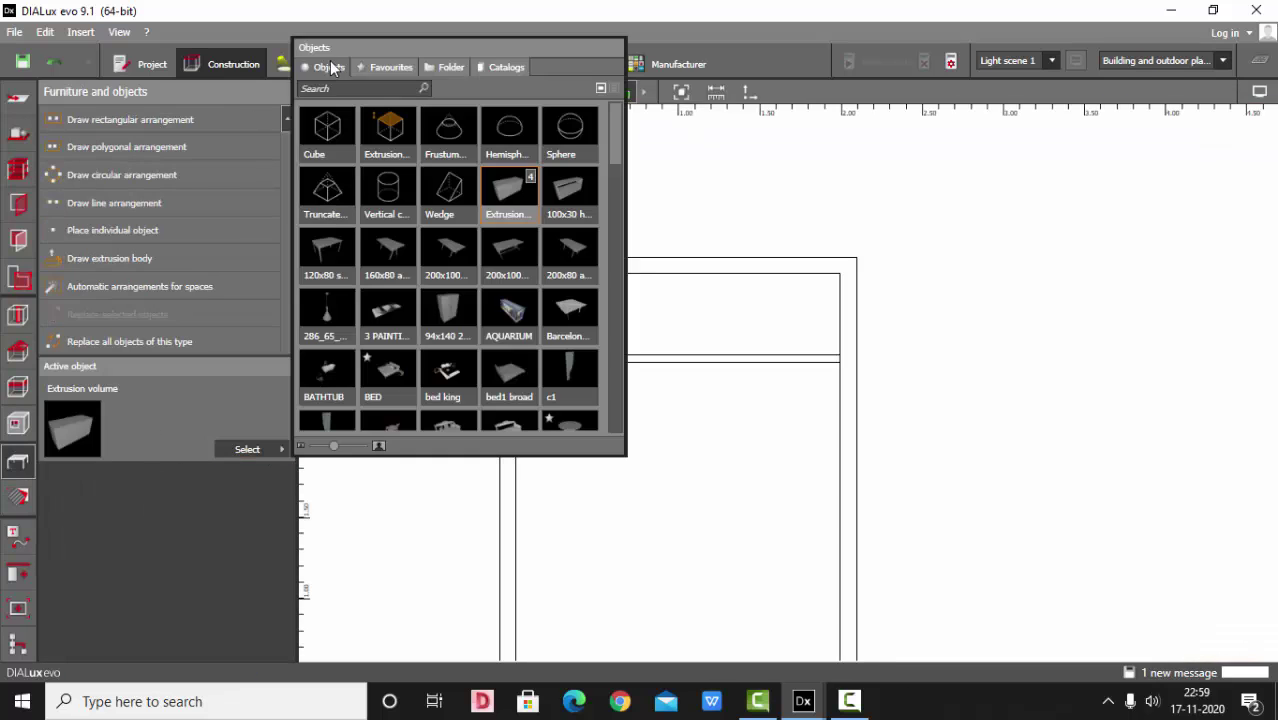
left_click(391, 67)
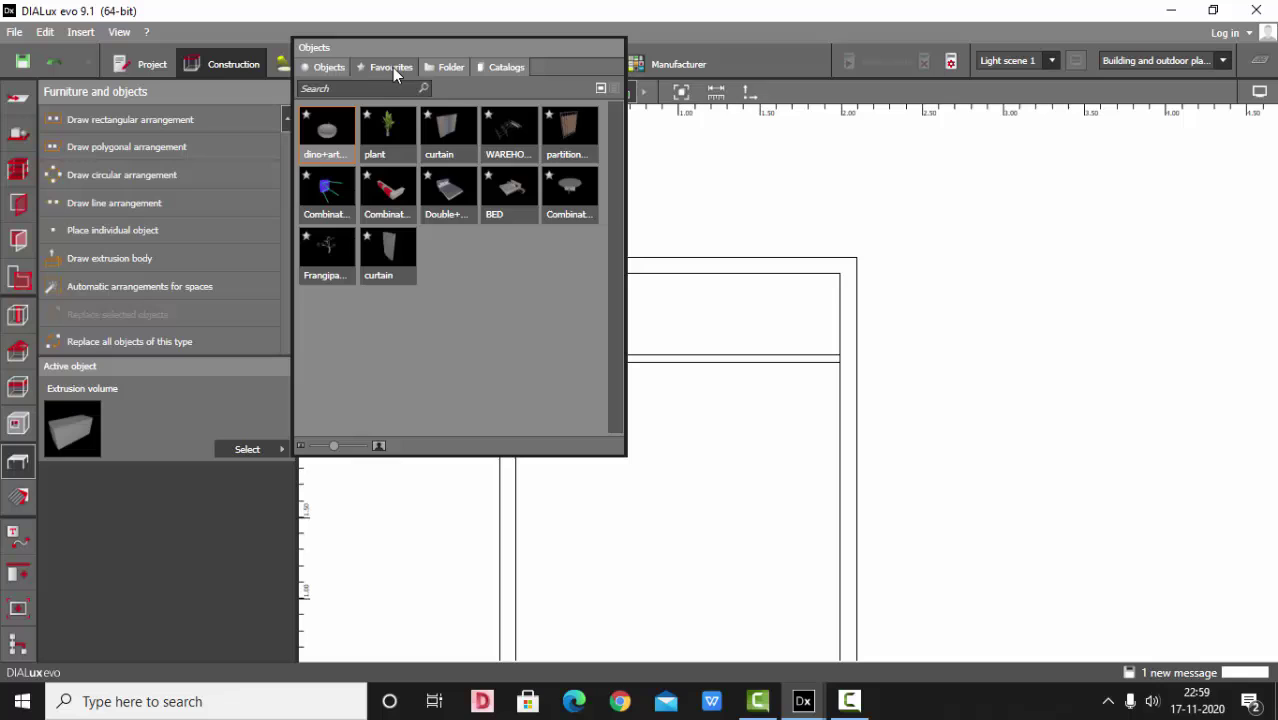
left_click(329, 127)
left_click(275, 445)
left_click(328, 177)
left_click(275, 445)
left_click(654, 542)
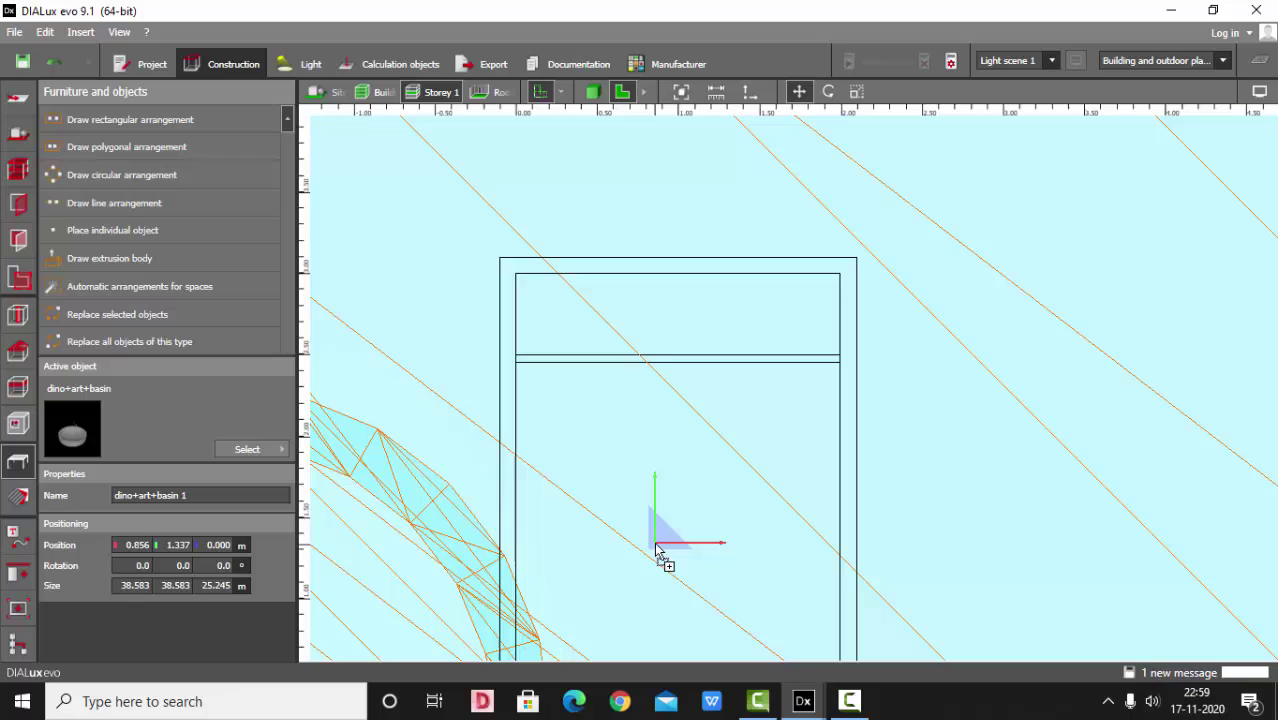
Set the basin's size to 0.4 × 0.4 × 0.4 m, declining the save reminder
left_click(141, 589)
type(".4")
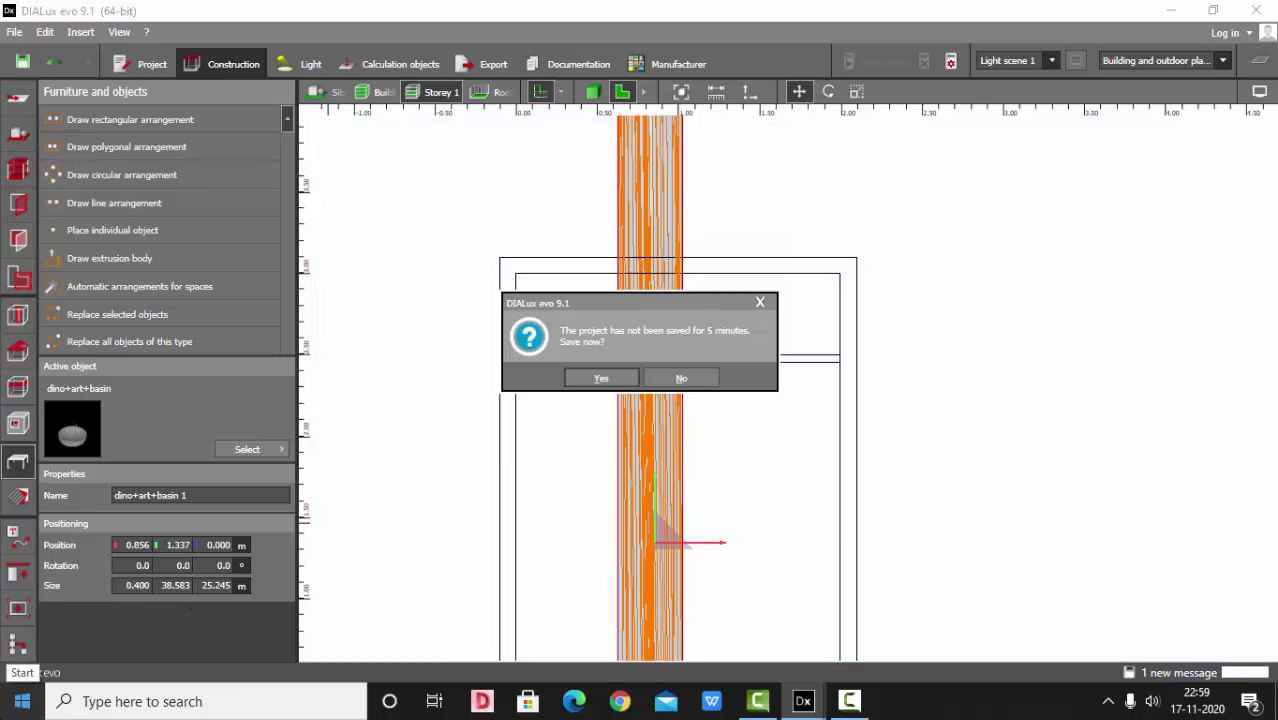
left_click(682, 380)
left_click(181, 587)
type(".4")
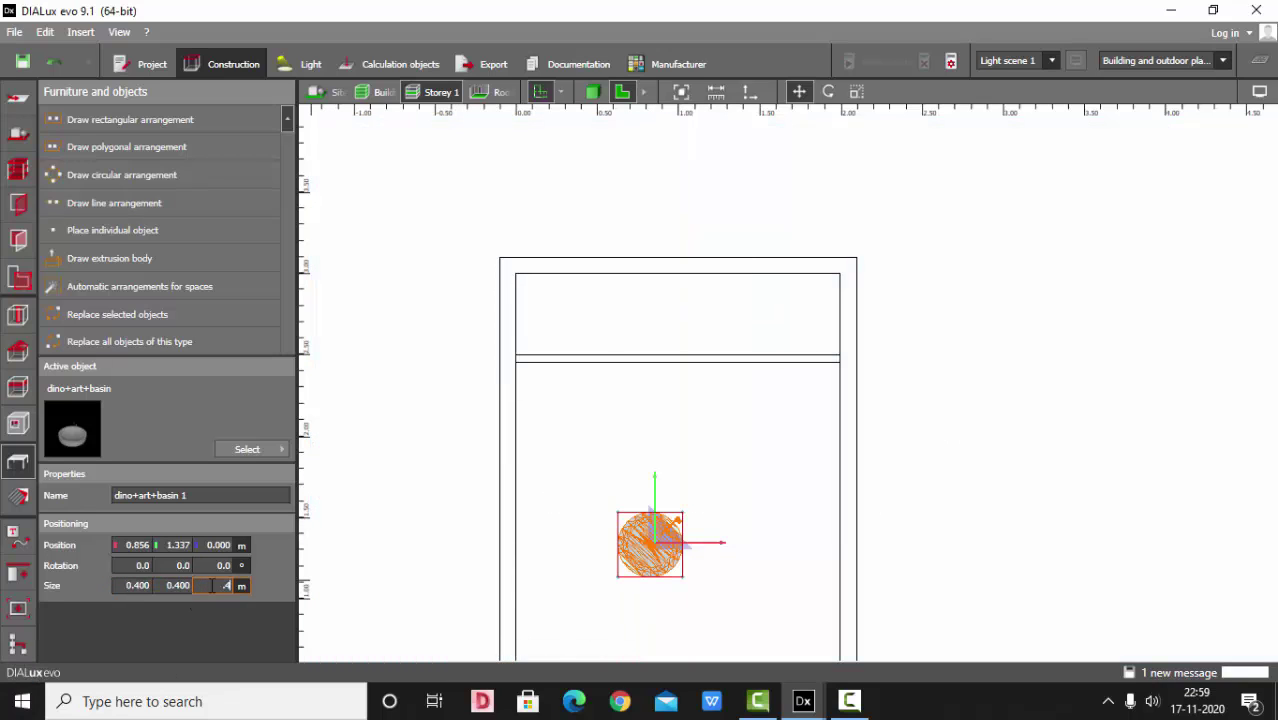
key("Return")
Move the basin onto the counter and rotate it 43° so its tap stands on the back wall side
left_click_drag(650, 547, 656, 317)
scroll(640, 308, "up", 5)
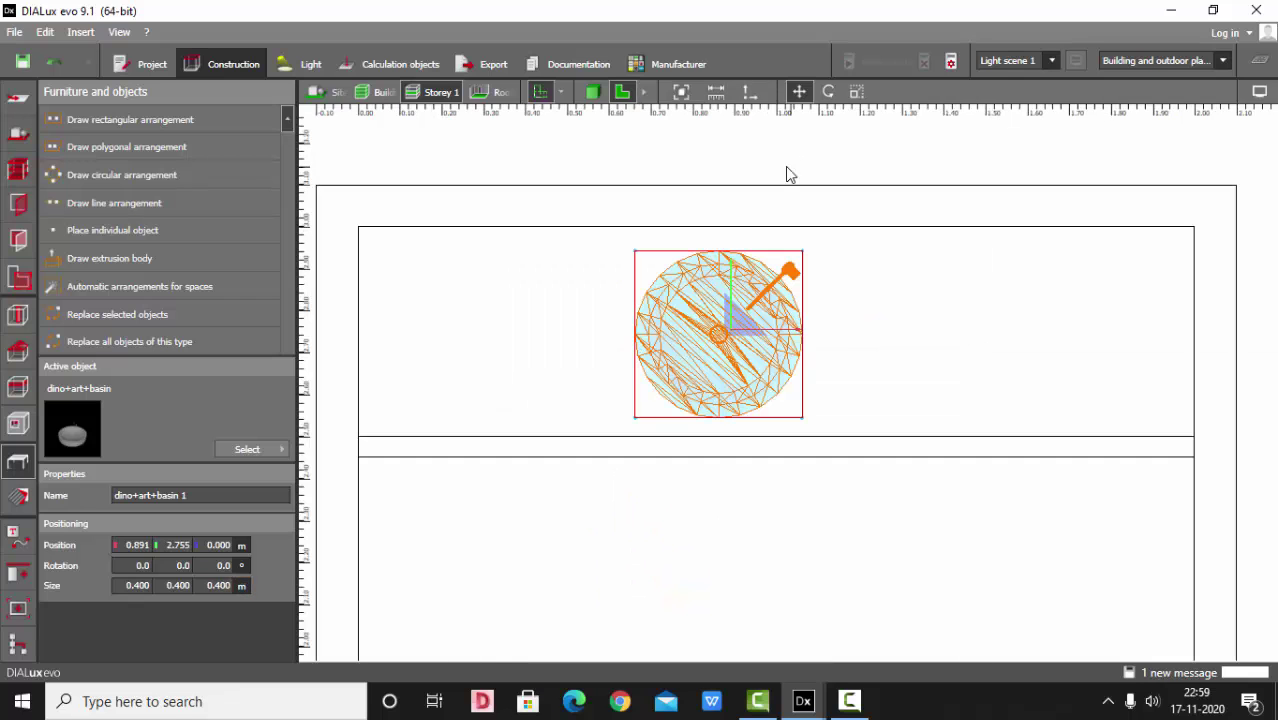
left_click(828, 92)
scroll(733, 280, "up", 2)
left_click_drag(797, 347, 750, 329)
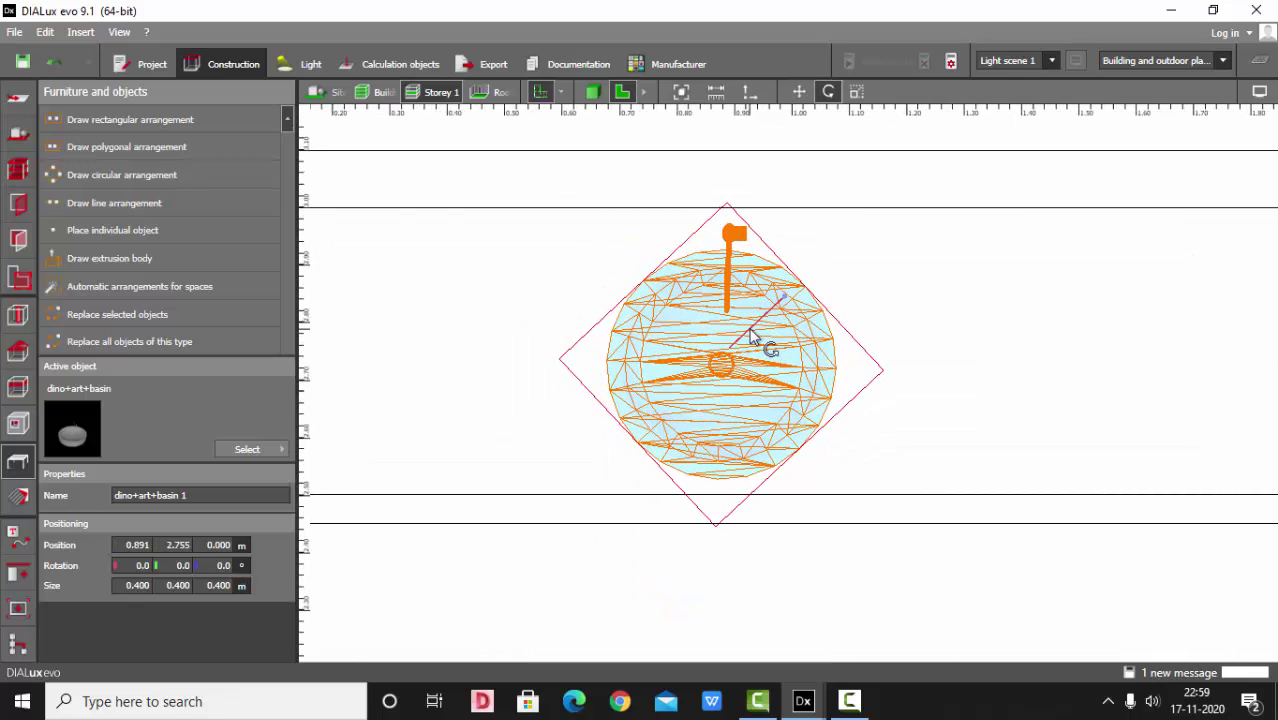
Duplicate the basin and space the two basins along the counter, at about 0.5 m and 1.4 m
left_click(800, 93)
scroll(820, 324, "down", 2)
left_click(836, 260)
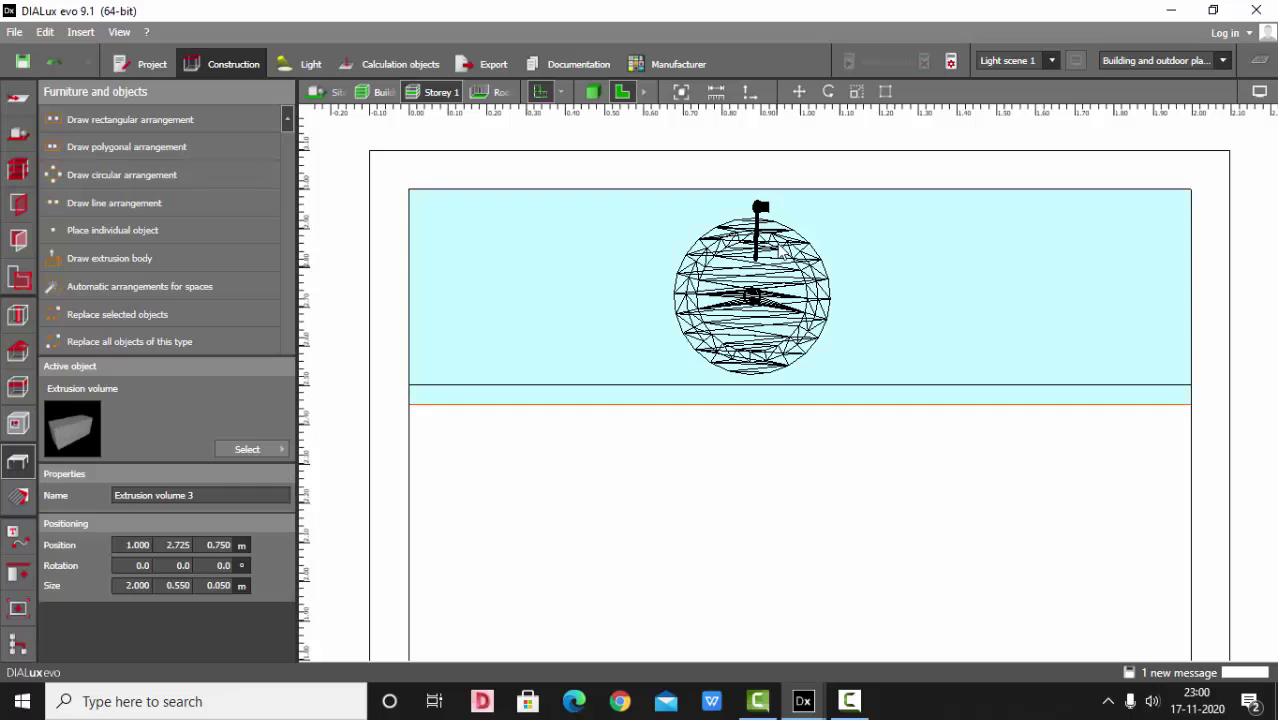
left_click(766, 286)
left_click(799, 91)
left_click_drag(844, 280, 907, 306)
key("ctrl+c")
key("ctrl+v")
Select both basins, raise them to 0.7 m and check their height in the front view
scroll(688, 291, "down", 2)
left_click(652, 292)
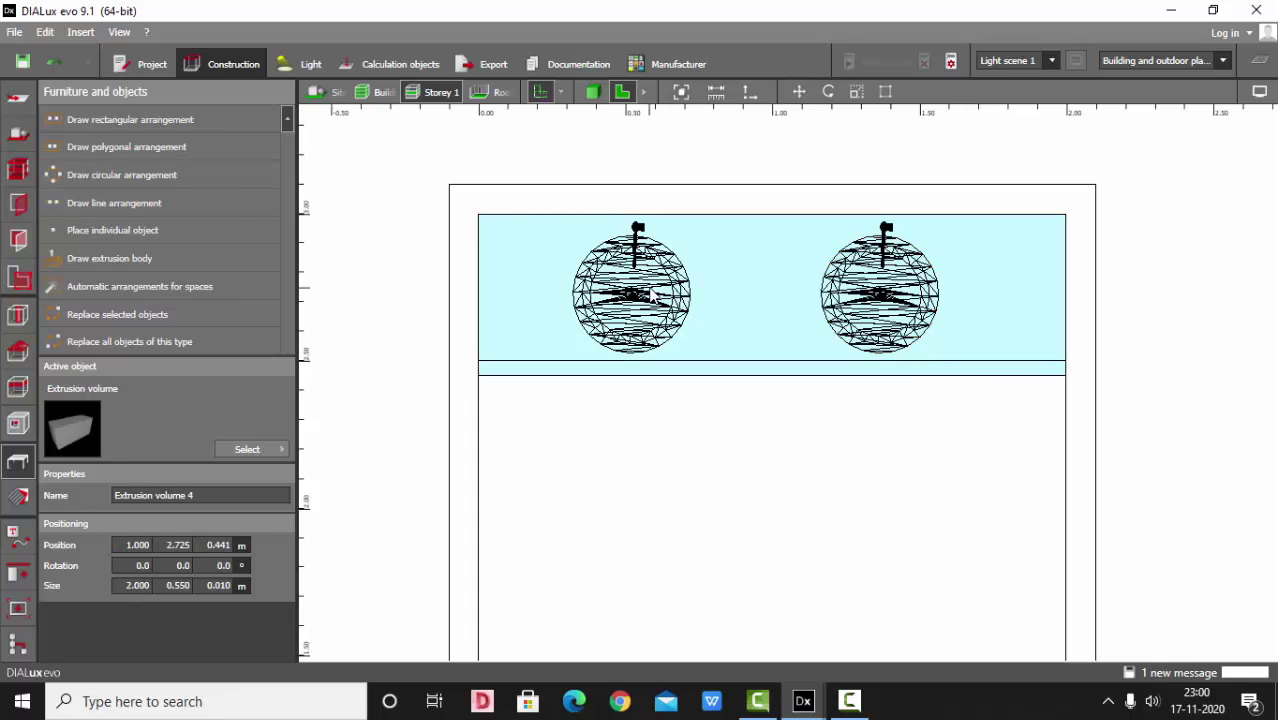
left_click(652, 292)
left_click(858, 310, "ctrl")
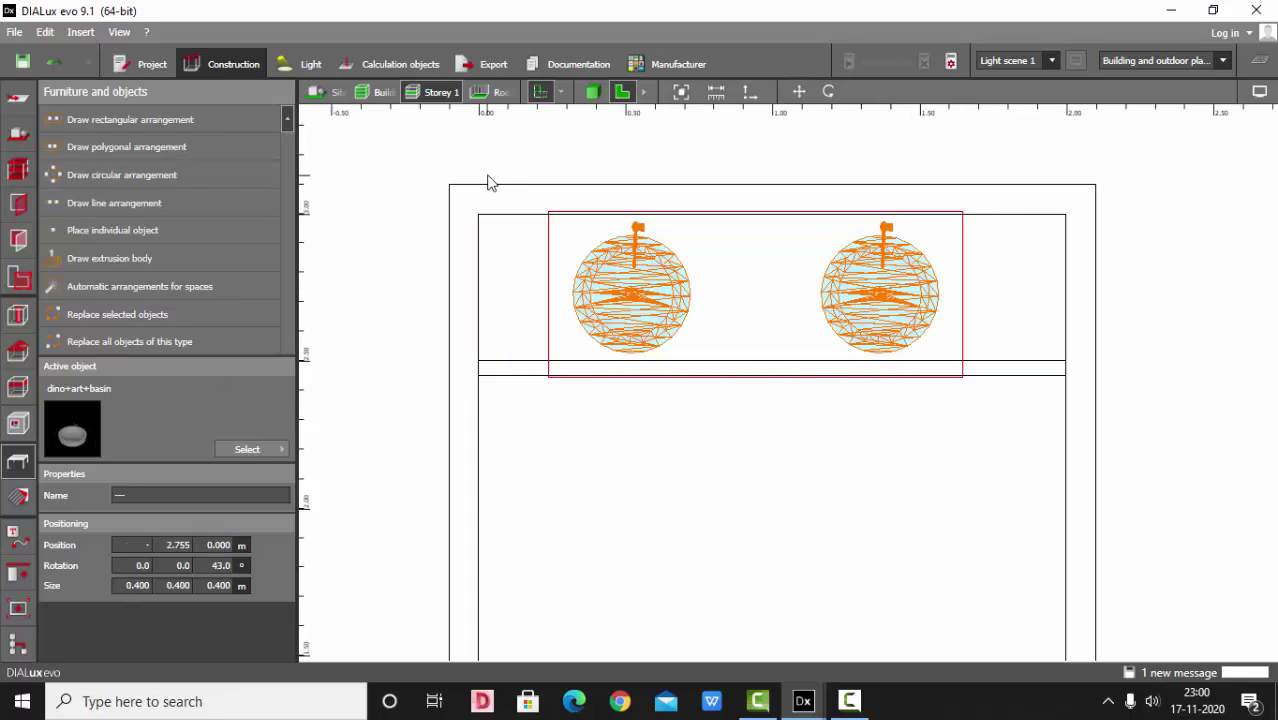
left_click(645, 92)
left_click(650, 93)
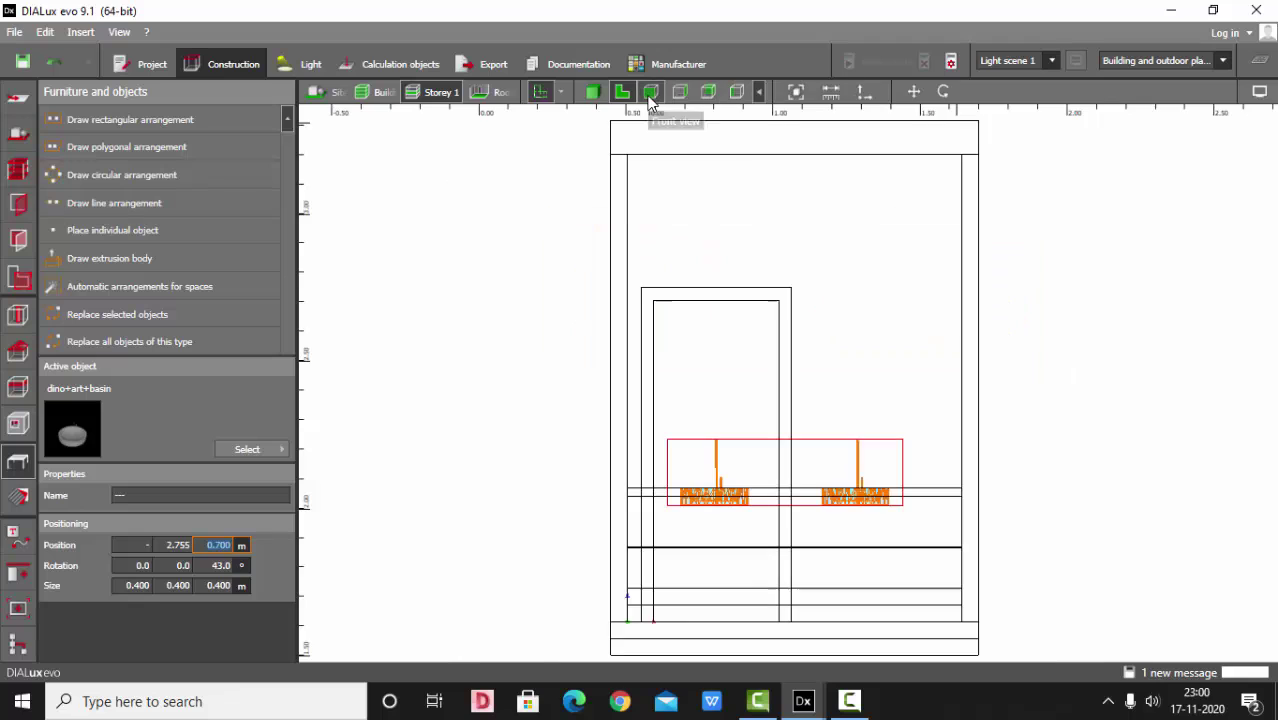
scroll(825, 152, "up", 2)
scroll(785, 487, "down", 3)
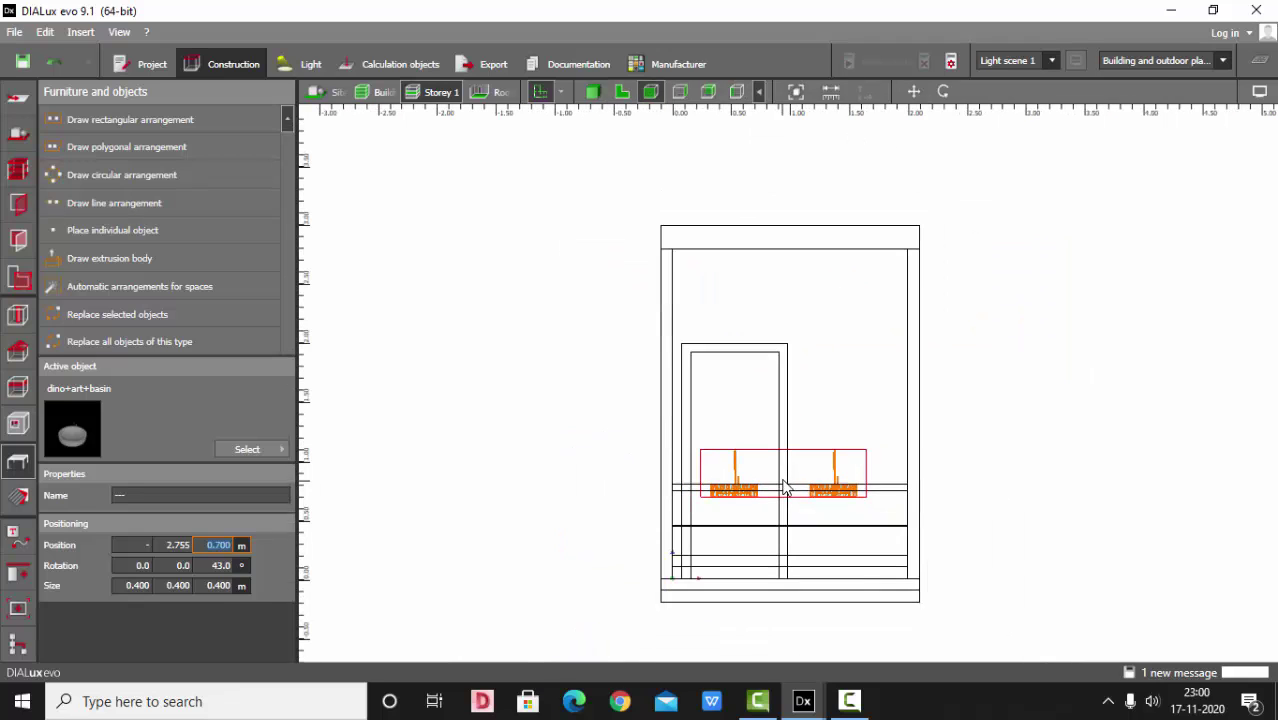
Using a side view, adjust the elevation of both basins to 0.8 m so they rest on the countertop
left_click(680, 92)
type(".75")
key("Return")
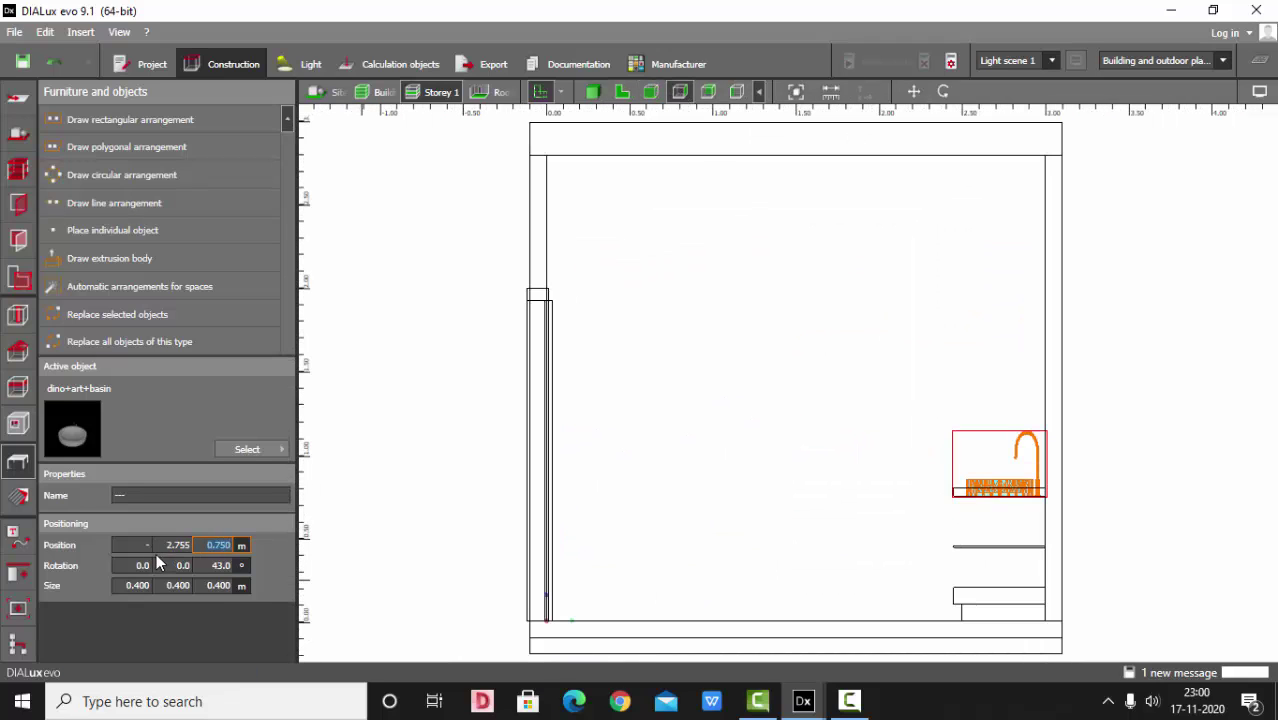
type(".76")
key("Return")
type(".8")
key("Return")
key("Escape")
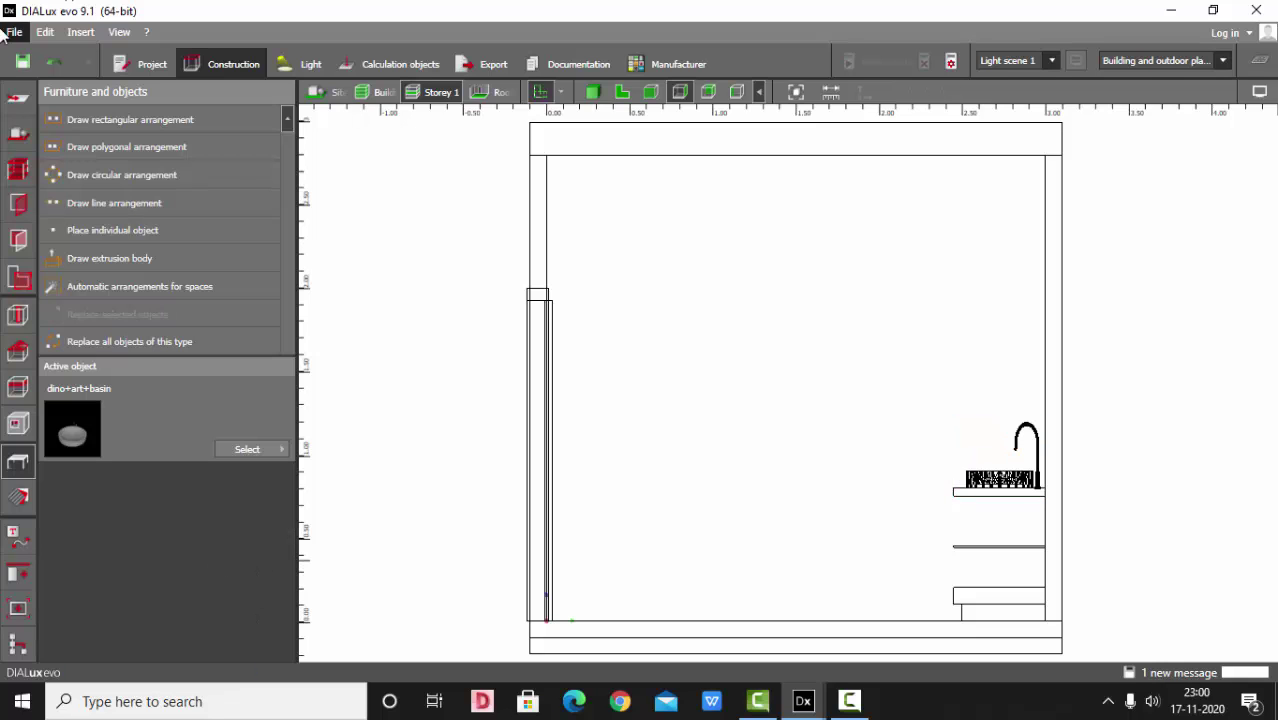
Examine the two basins, their taps and the countertop in the 3D view from several angles
left_click(597, 94)
middle_click_drag(610, 115, 784, 314)
right_click_drag(797, 311, 781, 385)
left_click(19, 497)
left_click(713, 419)
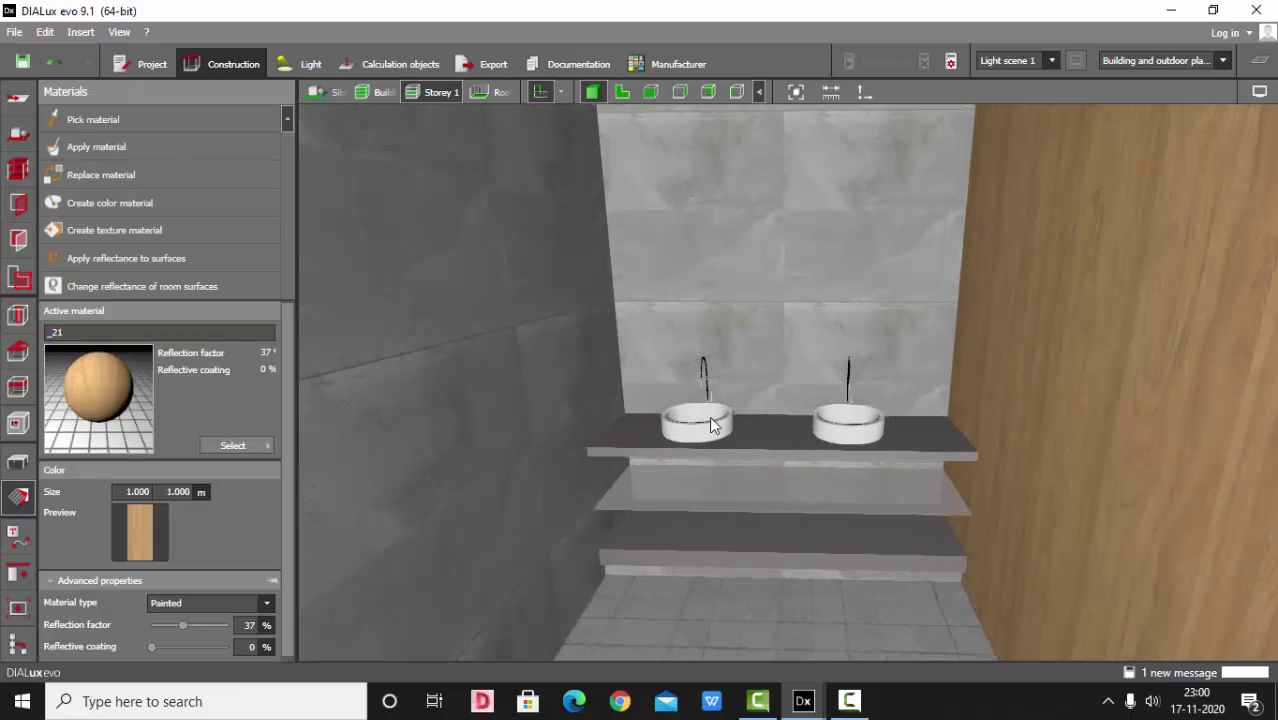
scroll(200, 493, "down", 2)
left_click(18, 463)
scroll(867, 474, "down", 5)
right_click_drag(867, 474, 714, 303)
left_click_drag(713, 303, 822, 408)
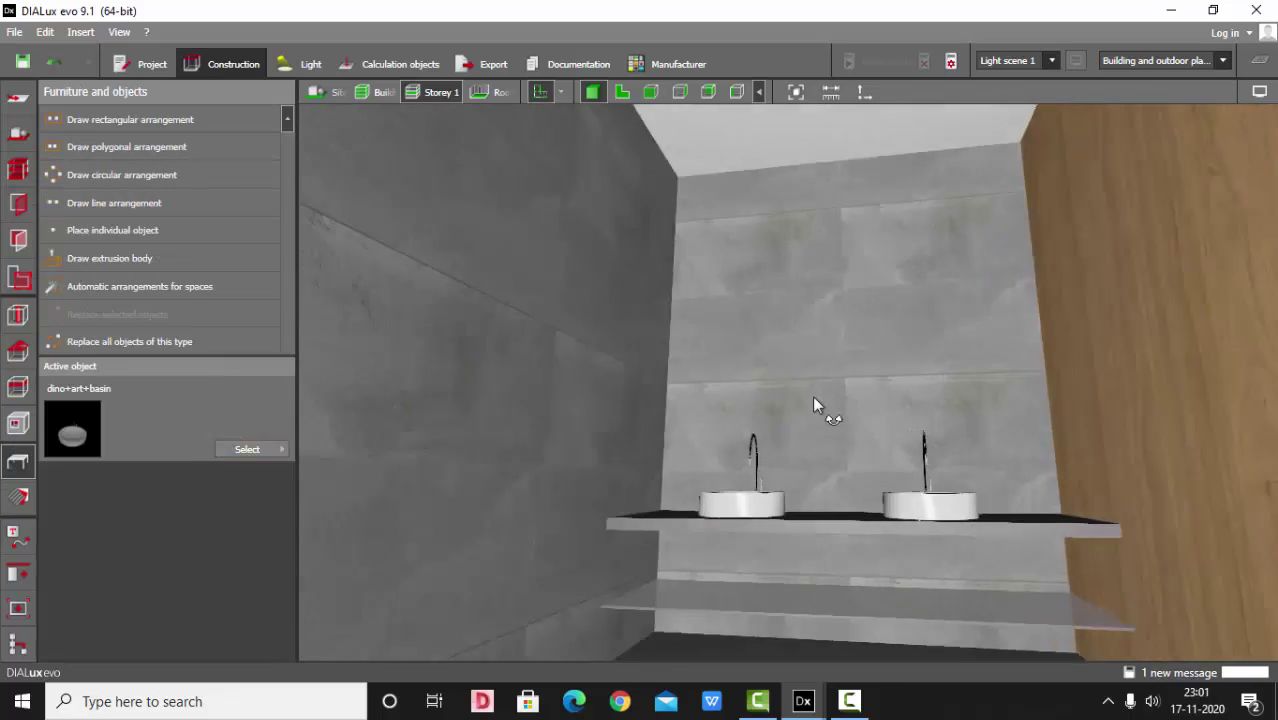
left_click(1110, 702)
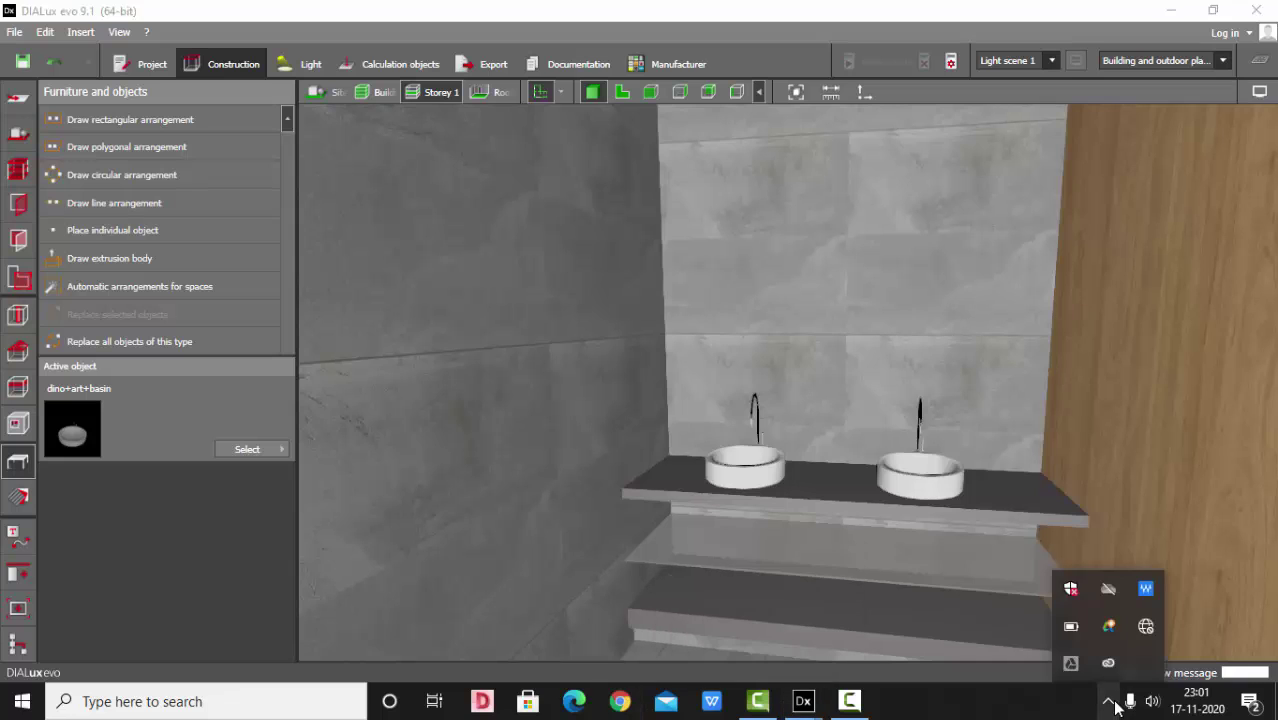
left_click(1072, 627)
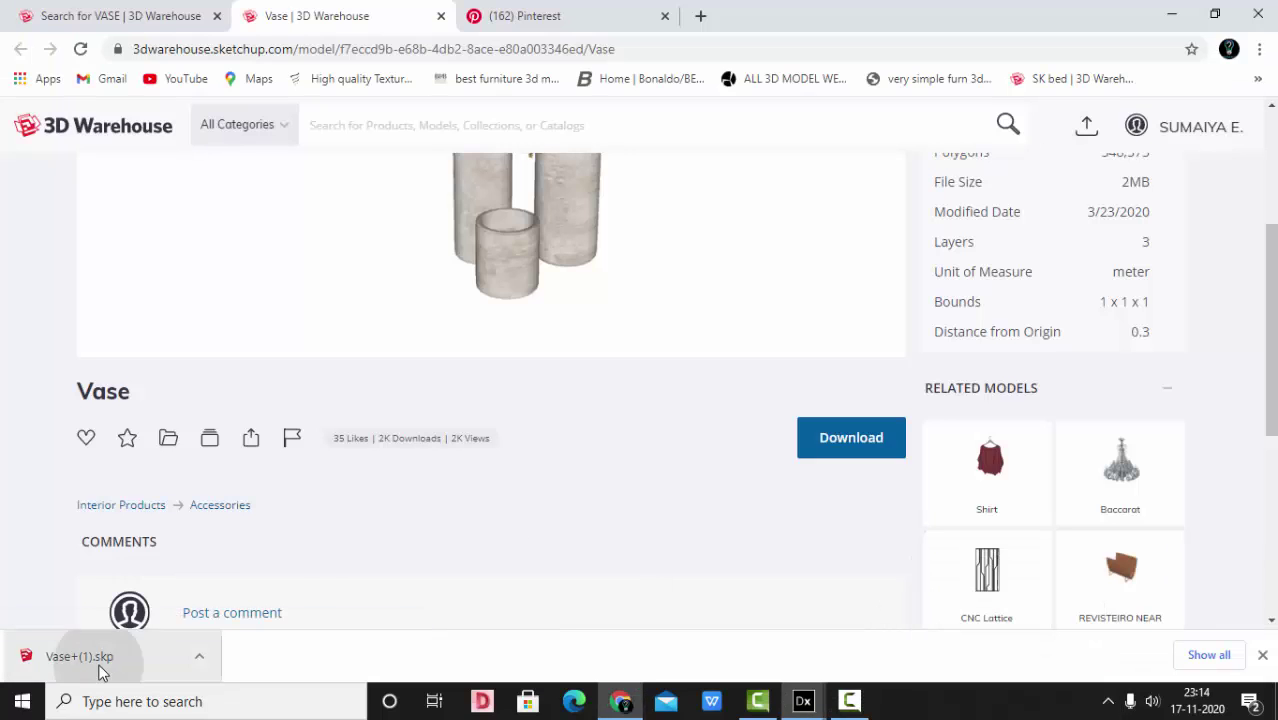
Open the downloaded vase model Vase+(1).skp from 3D Warehouse in SketchUp
left_click(100, 656)
scroll(450, 480, "up", 3)
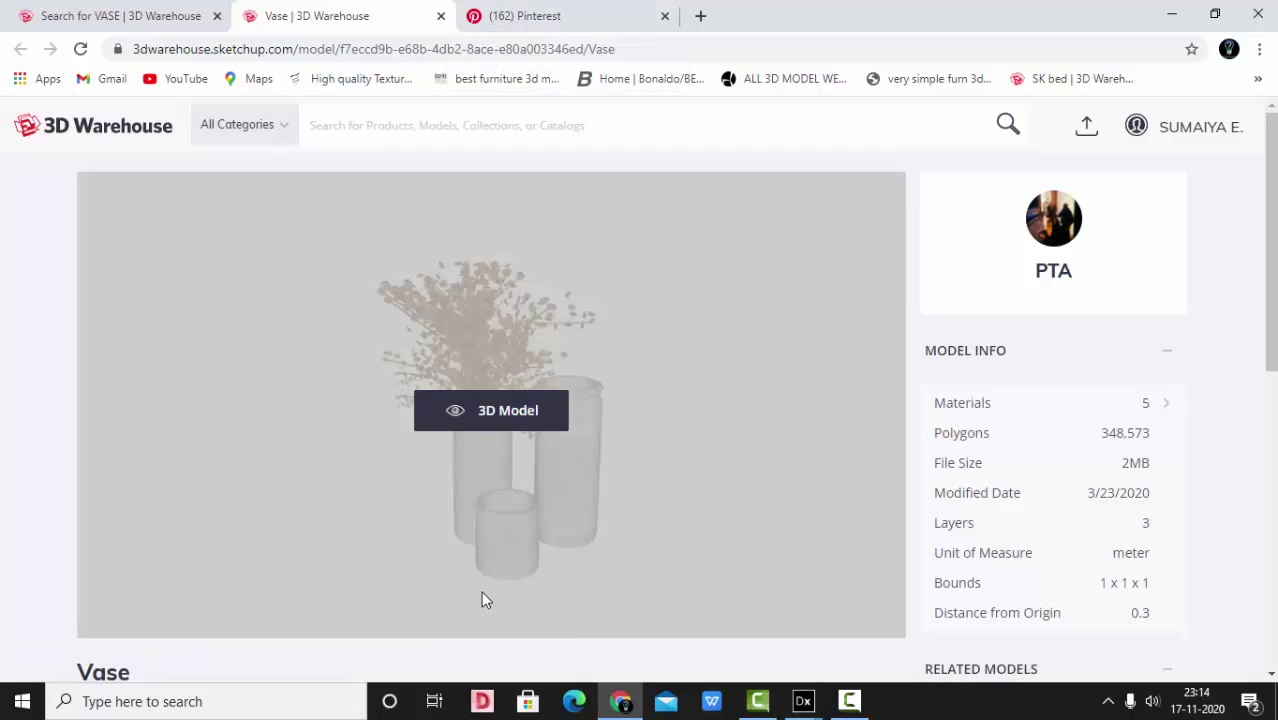
scroll(881, 516, "down", 6)
left_click(898, 711)
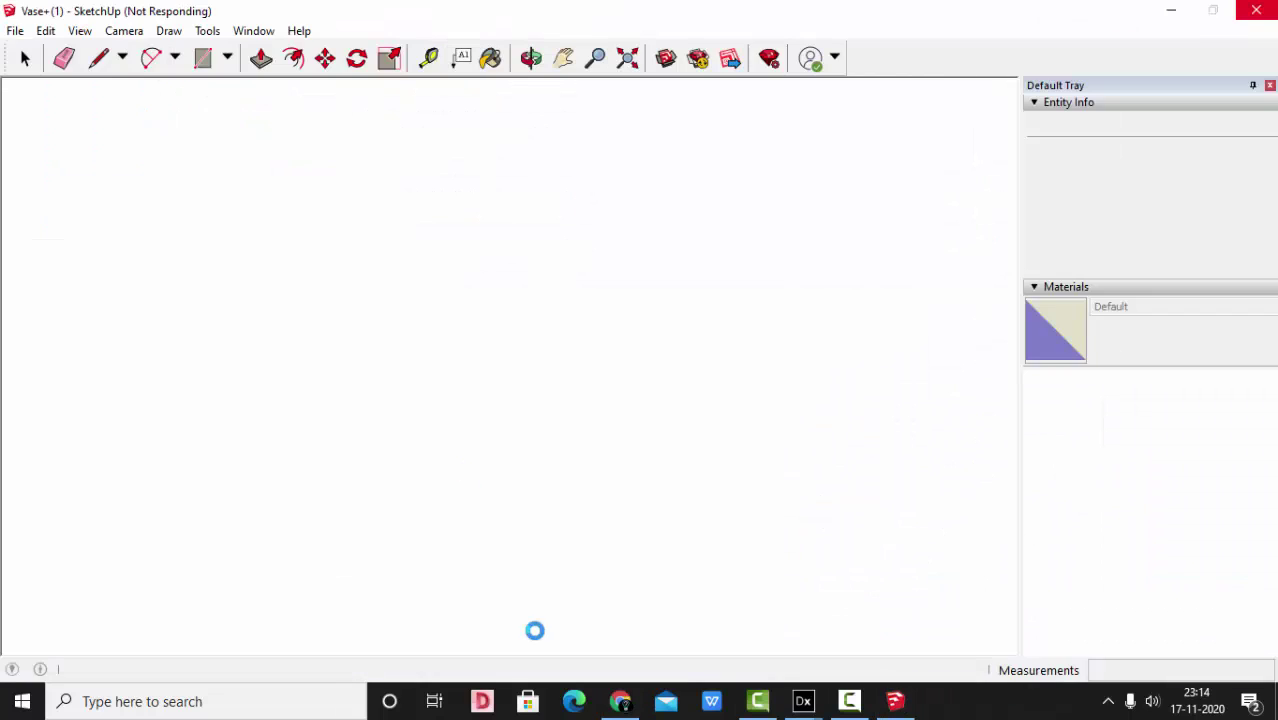
Return to 3D Warehouse in the browser and look through the VASE search results for another model
left_click(620, 702)
left_click(171, 10)
scroll(677, 376, "down", 10)
scroll(677, 381, "down", 3)
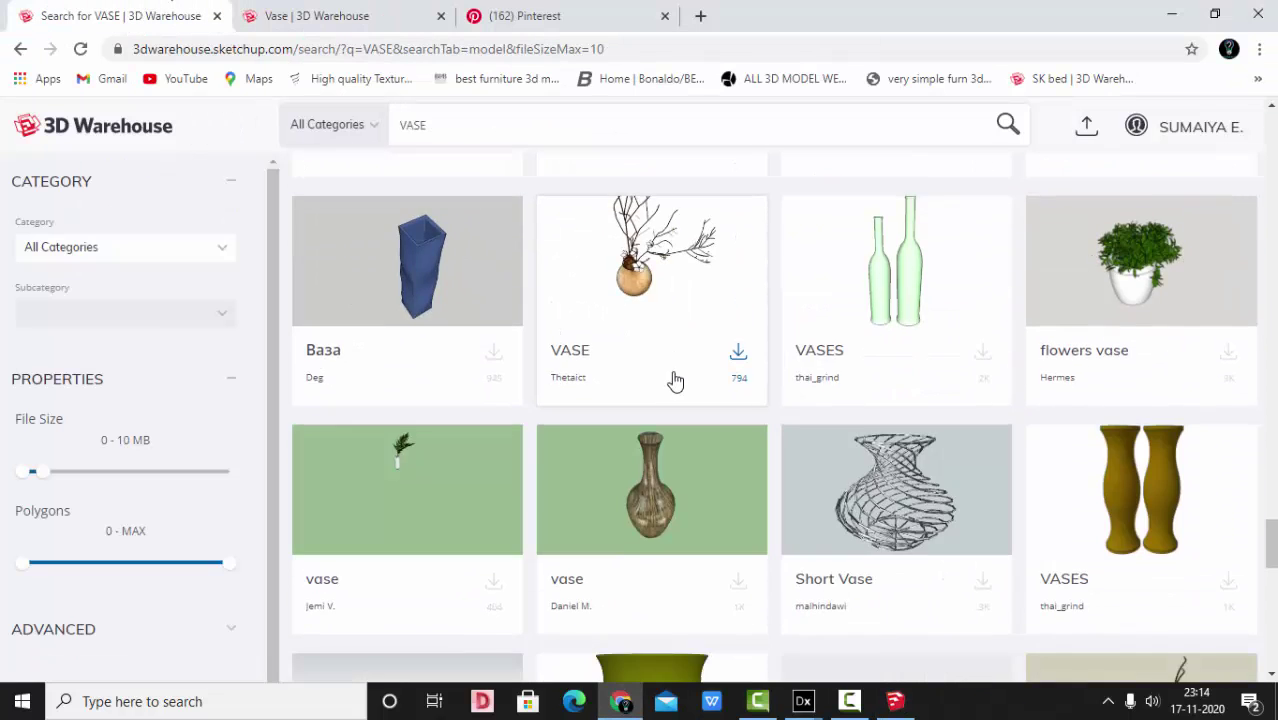
Switch back to the DIALux evo bathroom project and show the basin and counter in plan view
left_click(804, 702)
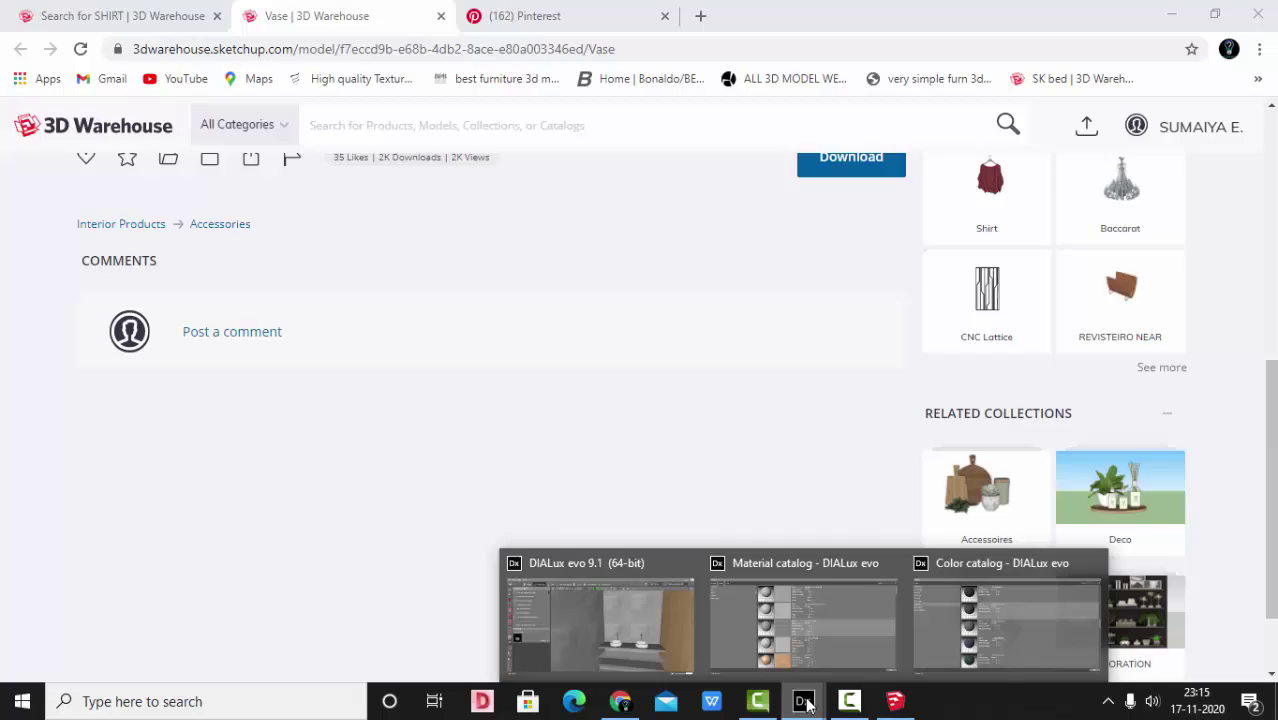
left_click(605, 622)
left_click(622, 92)
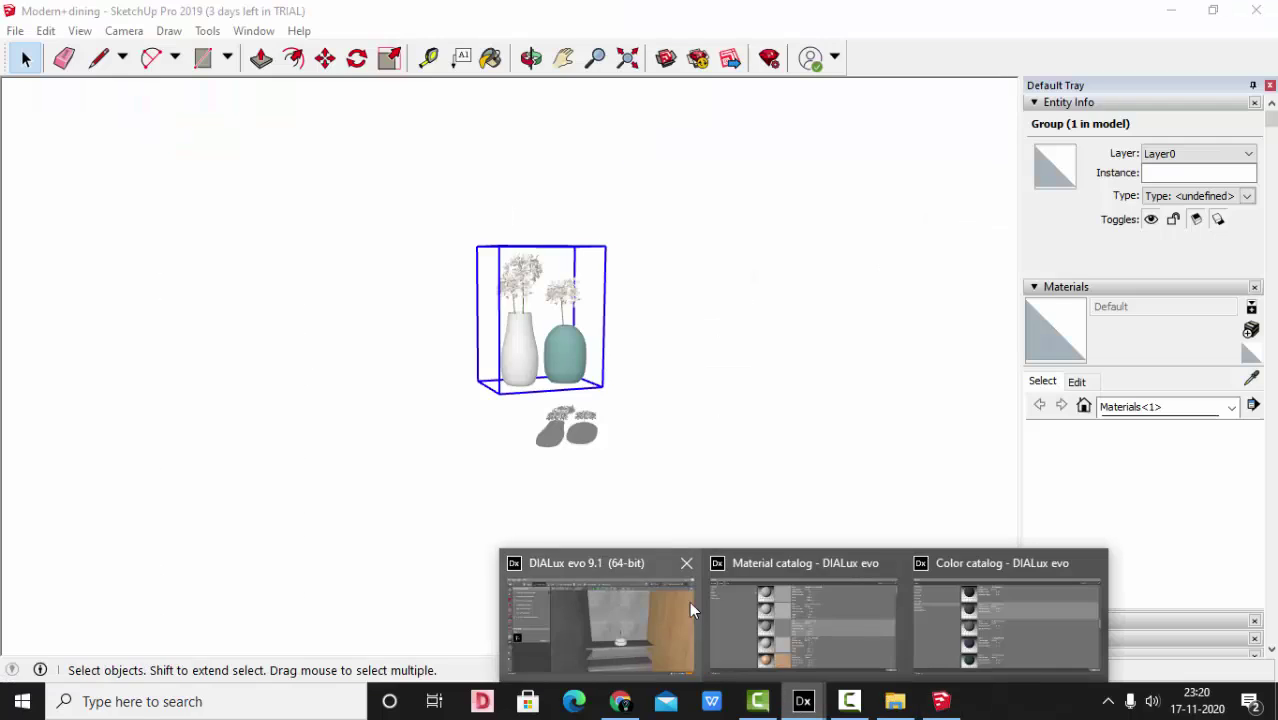
left_click(599, 613)
left_click(694, 380)
left_click(622, 92)
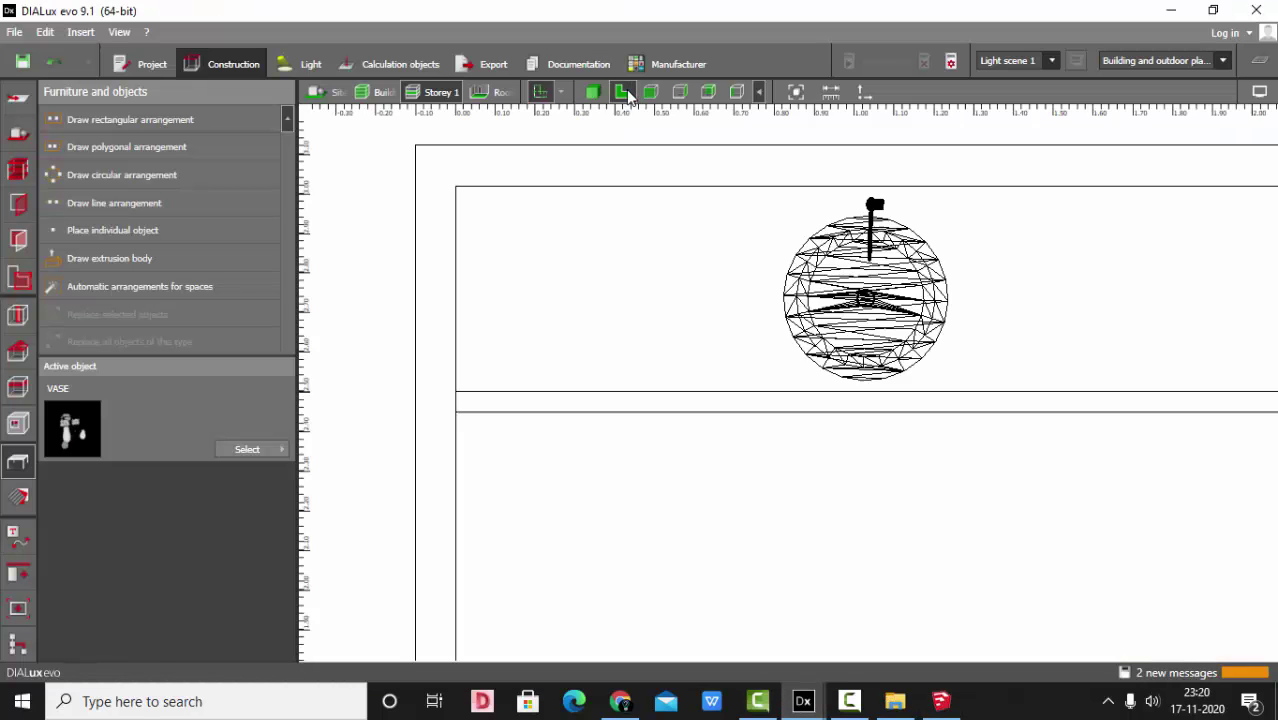
Resize the basin on the counter to 0.5 m in both length and width
left_click(913, 342)
left_click_drag(149, 587, 119, 684)
type(".")
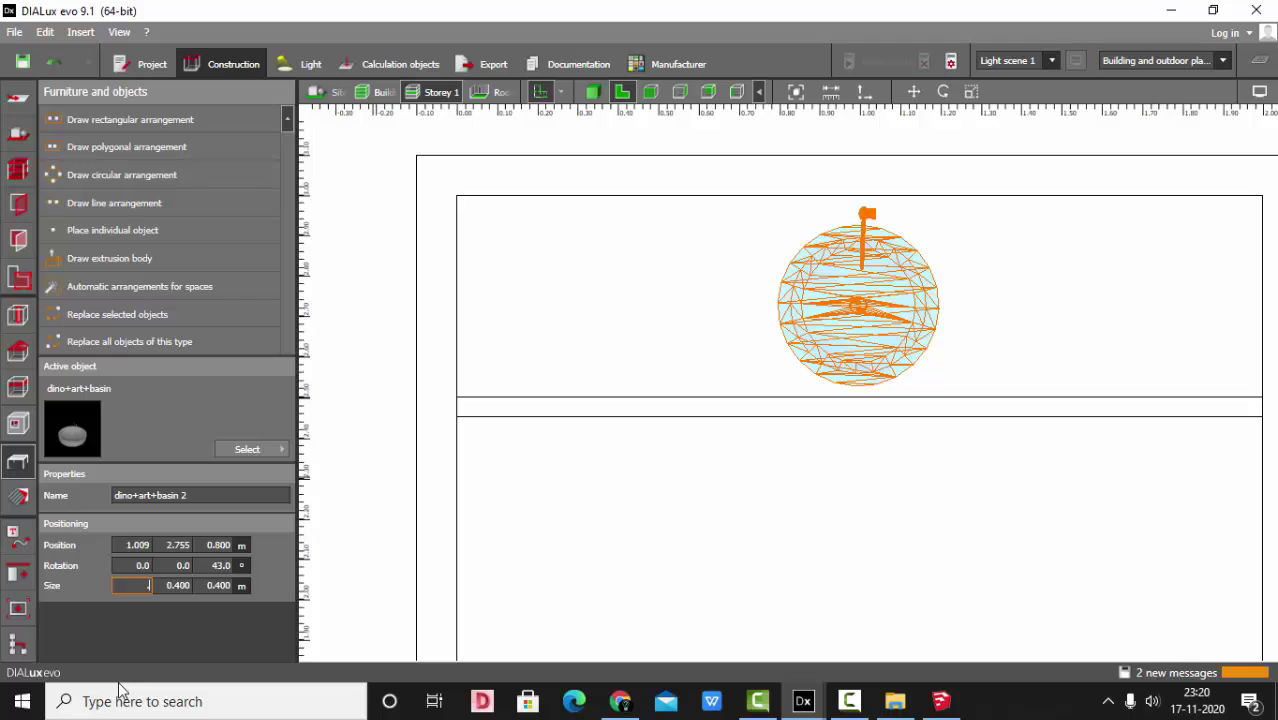
type("0.6")
key("Return")
type(".5")
key("Return")
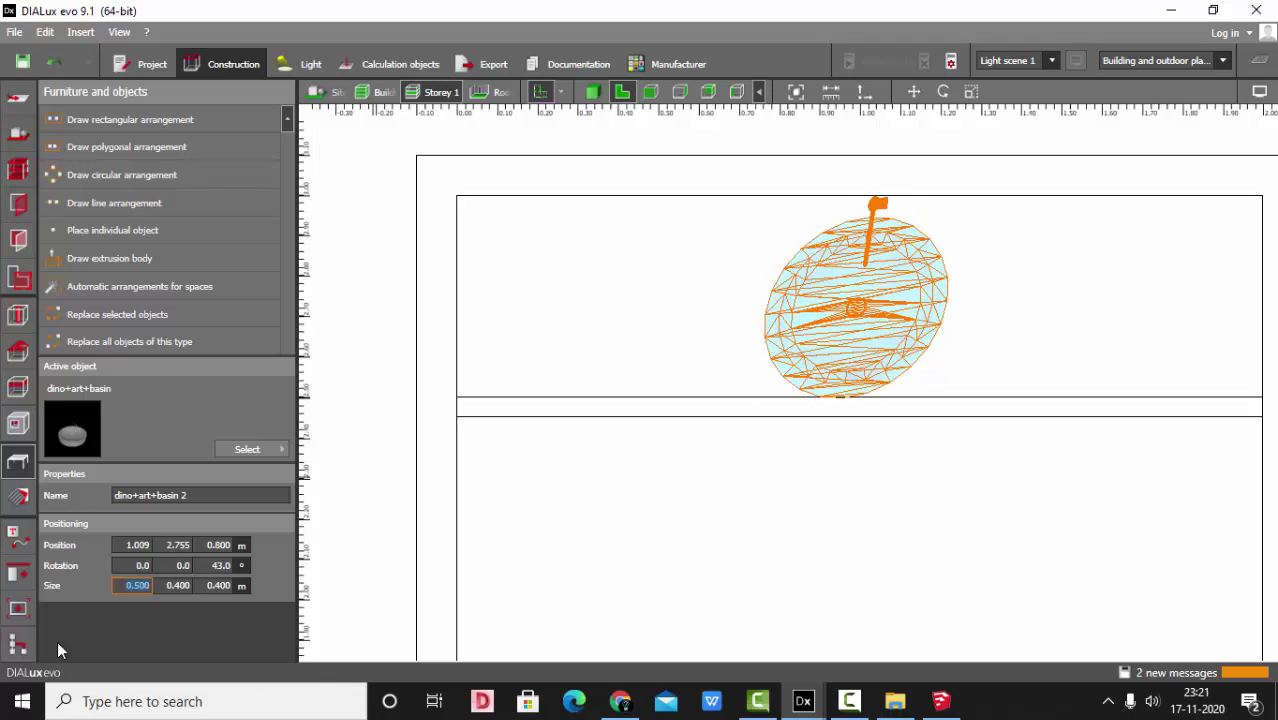
left_click(181, 591)
type(".5")
key("Return")
Move the basin on the counter to about 0.973 m, 2.782 m and check its placement in 3D
left_click(912, 93)
scroll(870, 212, "up", 1)
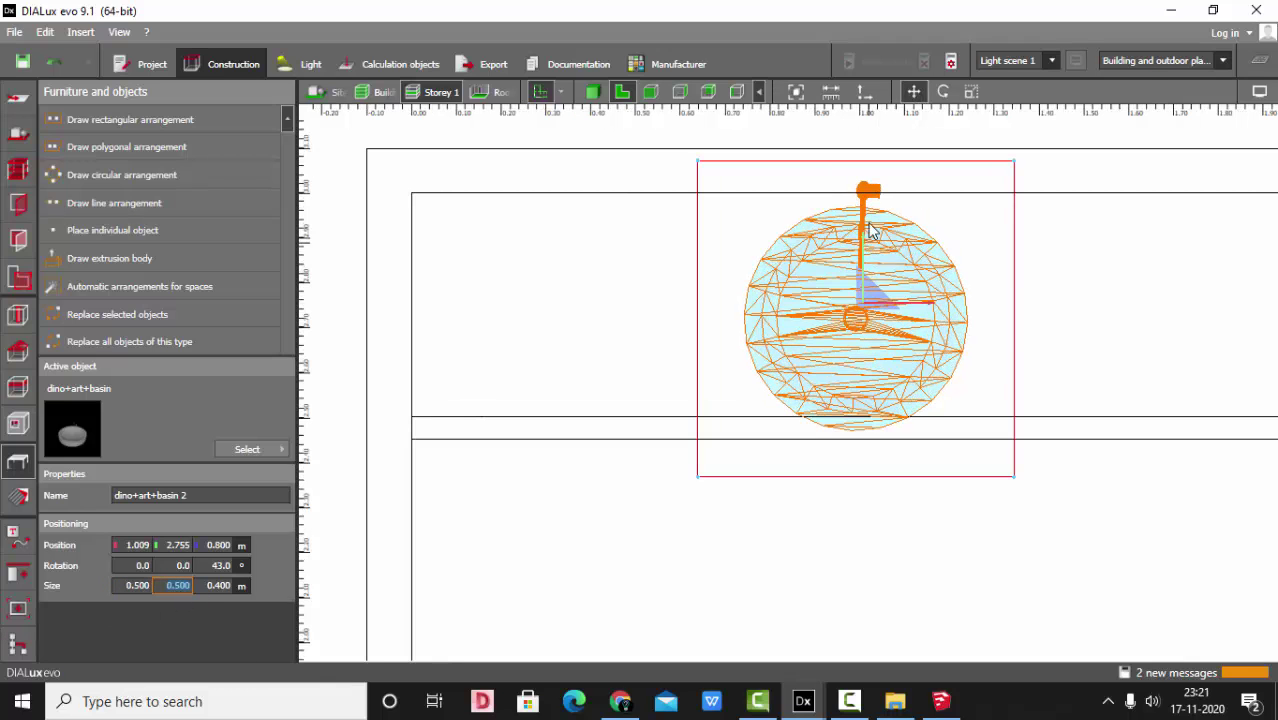
left_click_drag(868, 311, 852, 300)
left_click(593, 92)
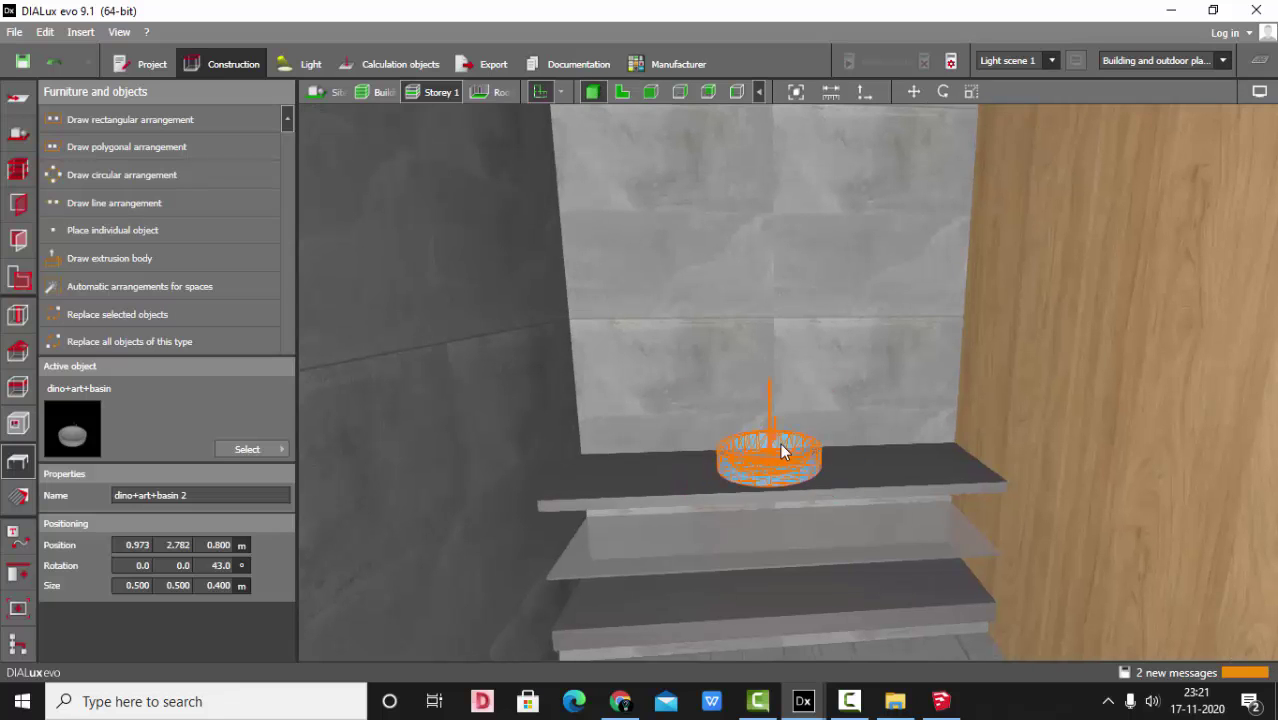
left_click(621, 92)
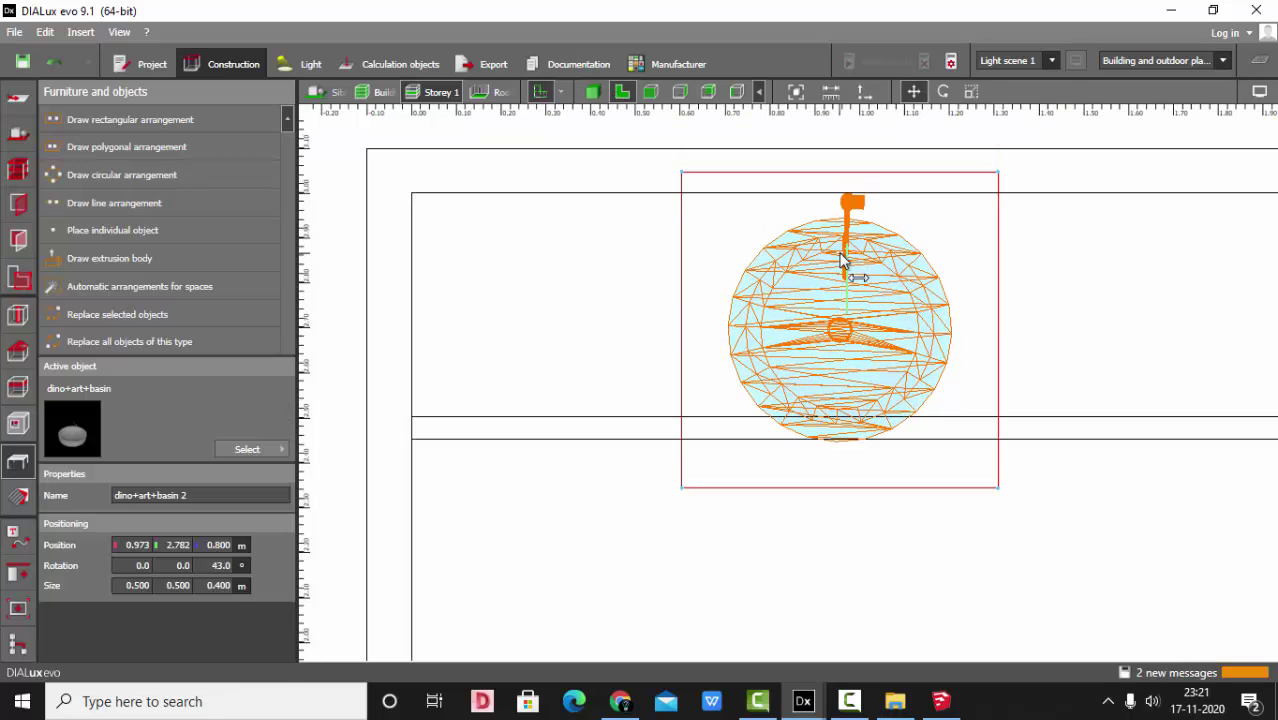
left_click(628, 149)
left_click(593, 92)
right_click_drag(686, 287, 687, 270)
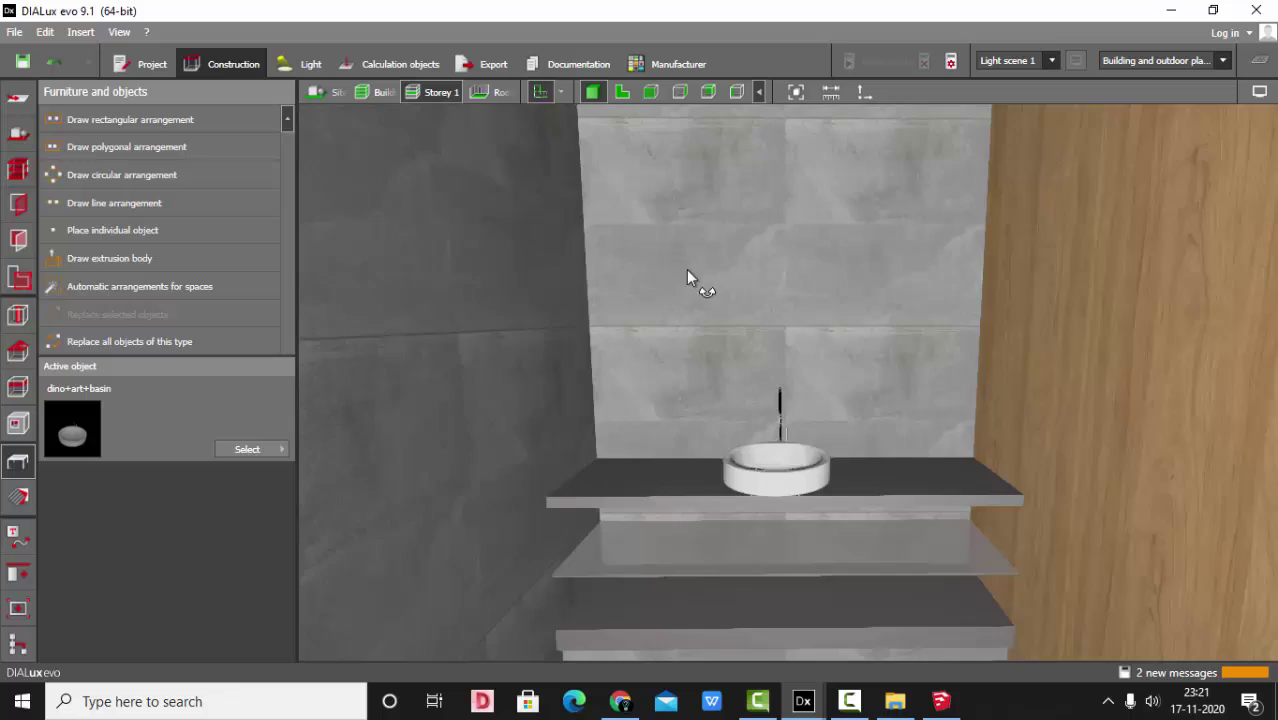
Import the furniture file VASE from the Desktop into the project in plan view
left_click(770, 466)
left_click(622, 92)
left_click(978, 314)
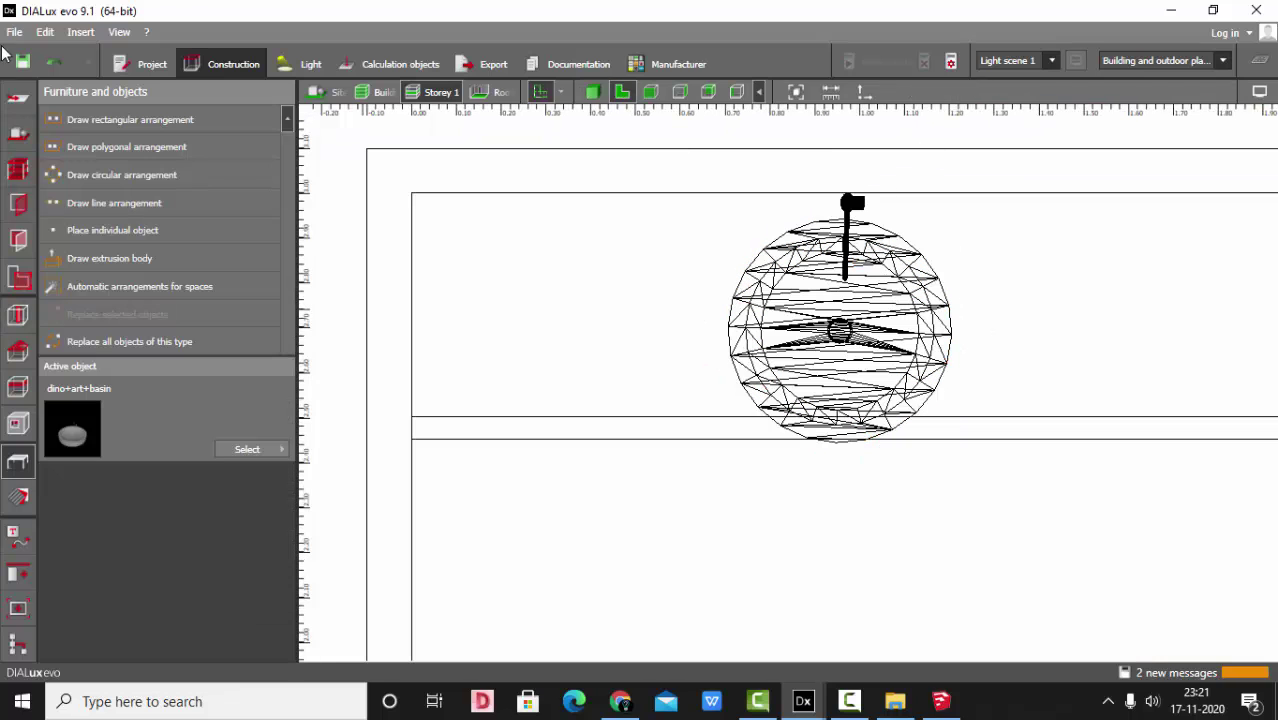
left_click(14, 31)
mouse_move(150, 167)
left_click(241, 282)
left_click(200, 157)
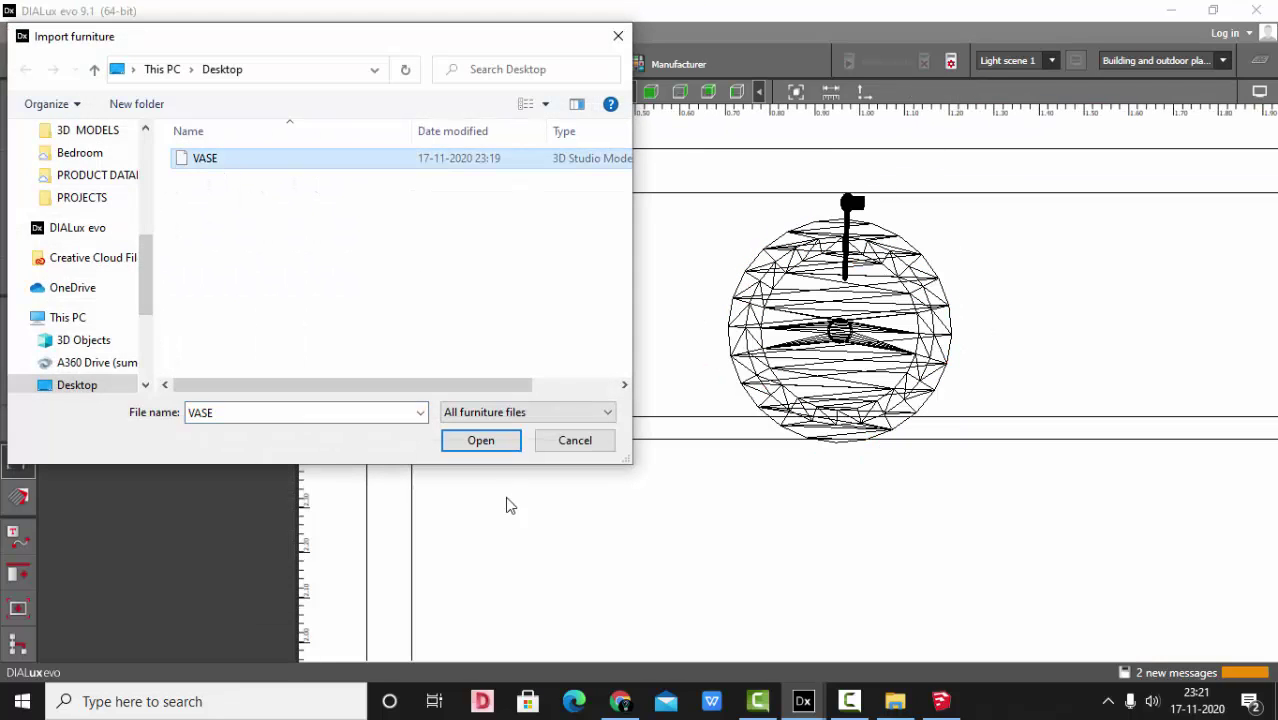
left_click(485, 440)
Set the imported vase object's size to 0.5 × 0.25 × 0.7 m
left_click(133, 586)
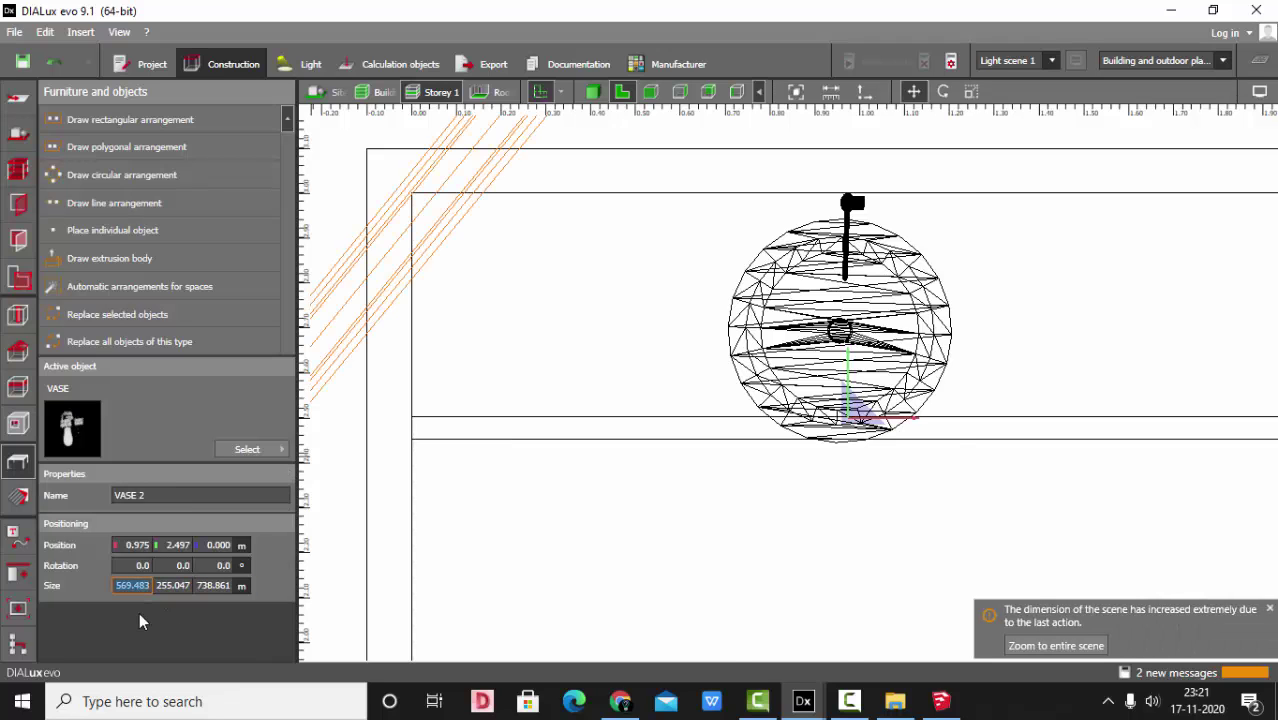
type("0.5")
key("Return")
left_click(172, 588)
type(".25")
key("Return")
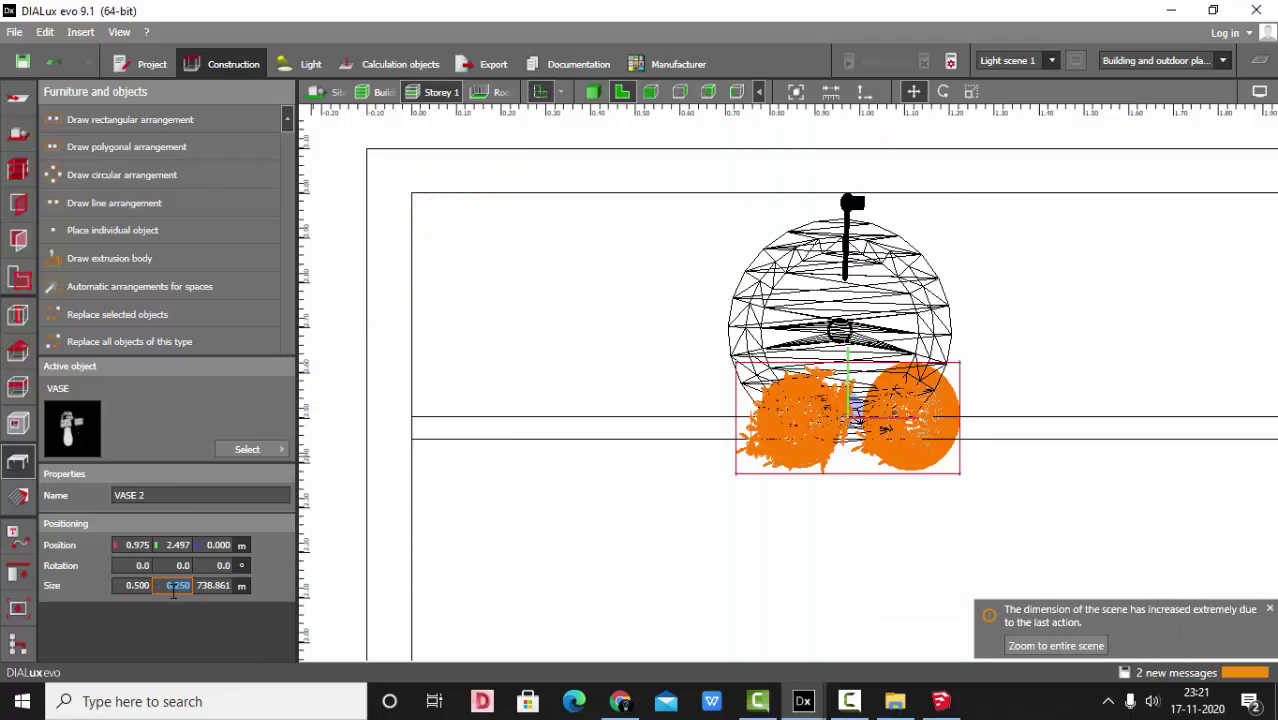
left_click(212, 587)
type(".0.7")
key("Return")
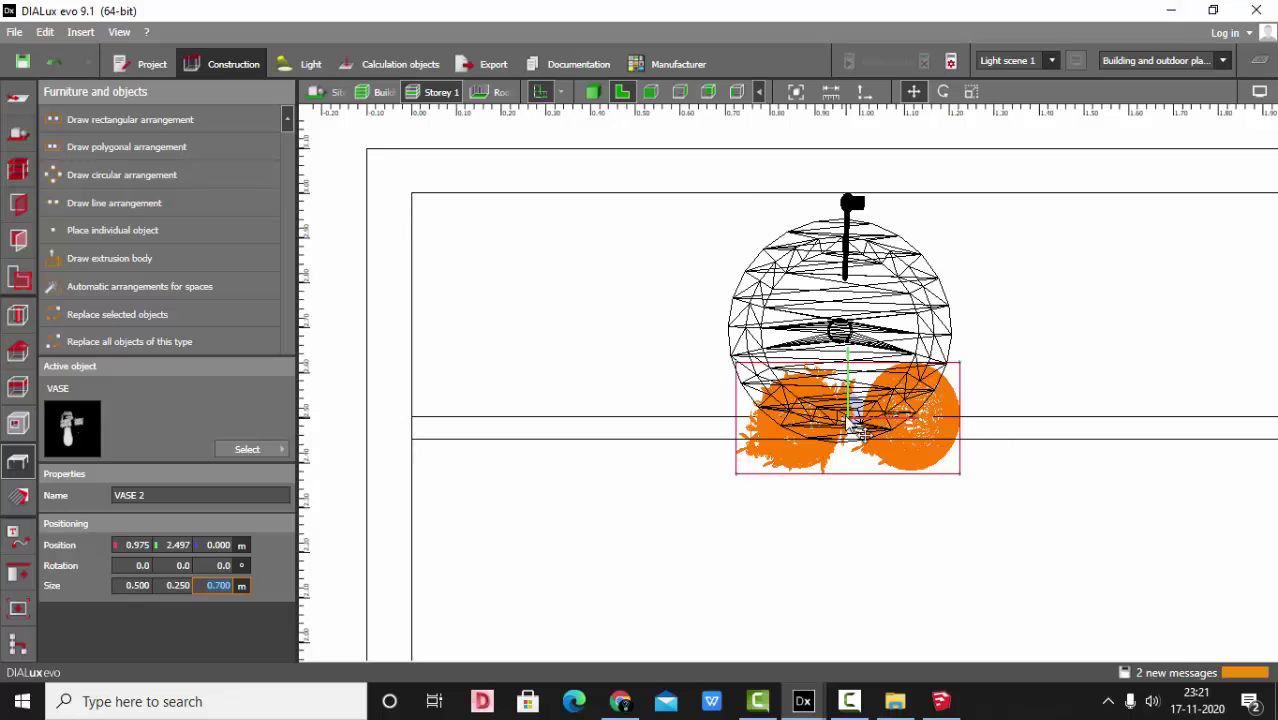
Move the vases beside the basin to about 0.264 m, 2.797 m and set their elevation to 0.8 m
left_click_drag(846, 425, 528, 291)
left_click(220, 545)
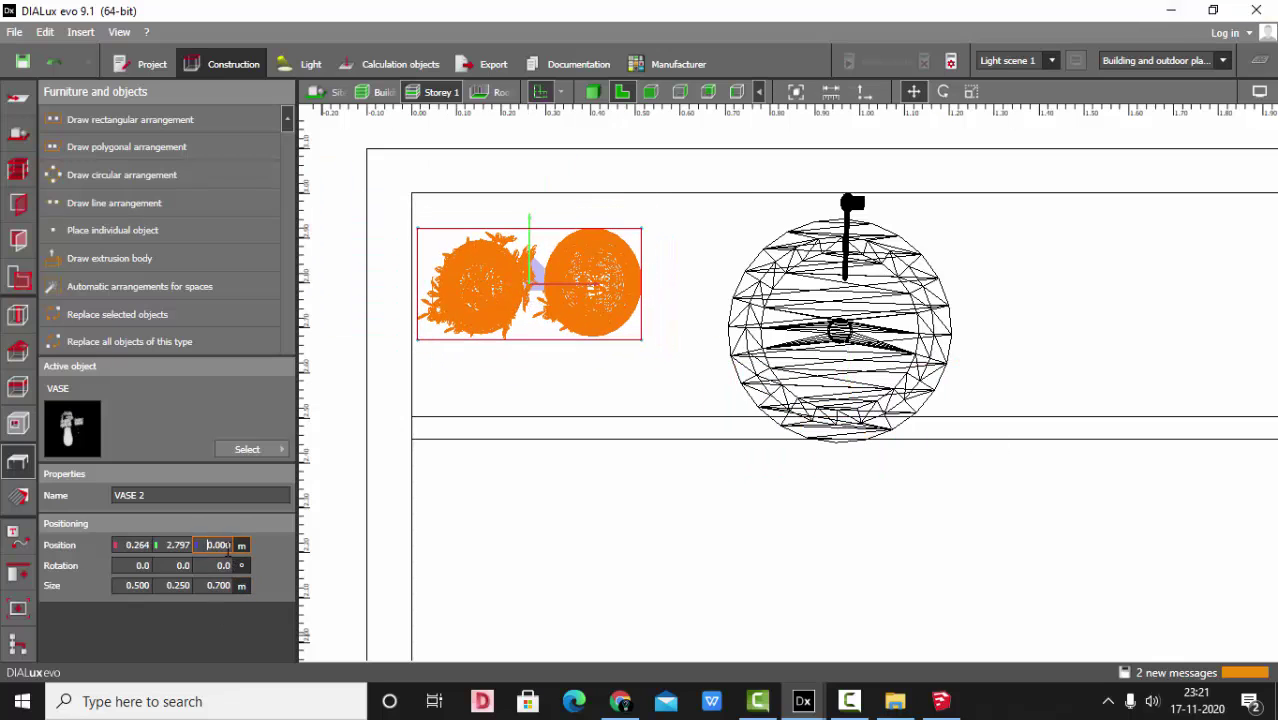
type("0.8")
key("Return")
Raise the vases to an elevation of 1.15 m so they stand on the countertop, checking front and 3D views
left_click(592, 91)
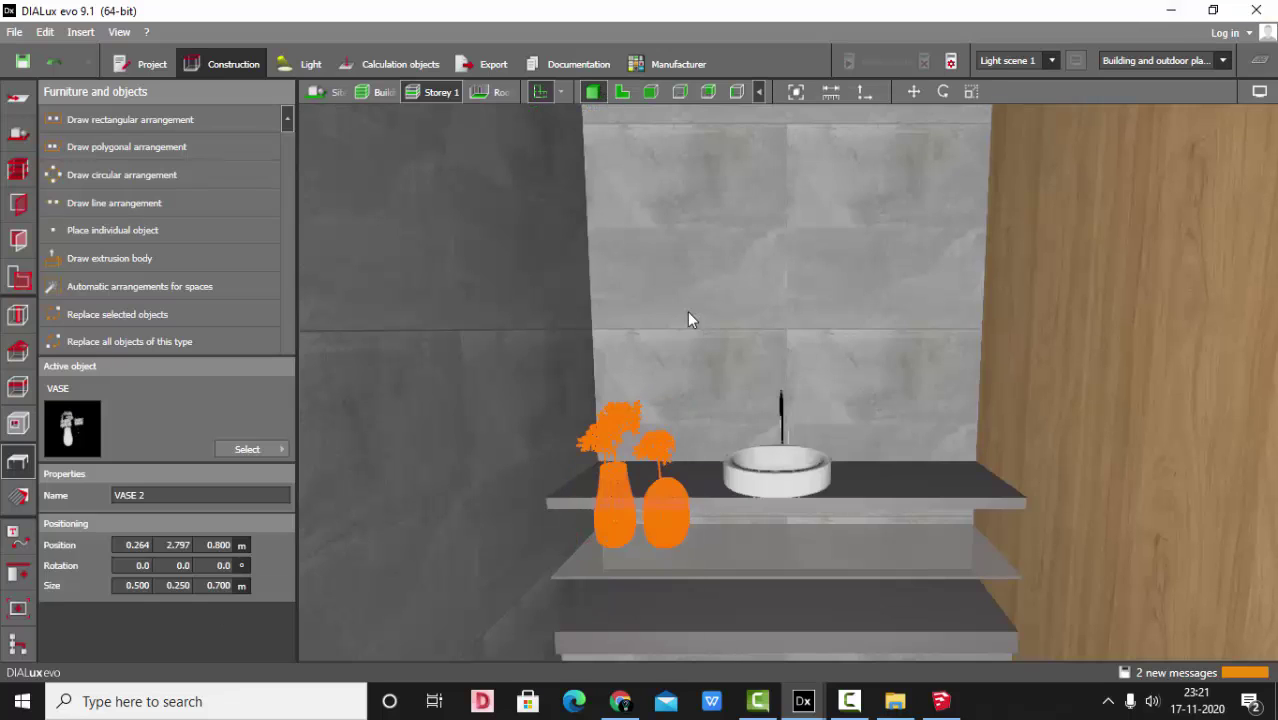
left_click_drag(633, 403, 622, 346)
left_click(651, 92)
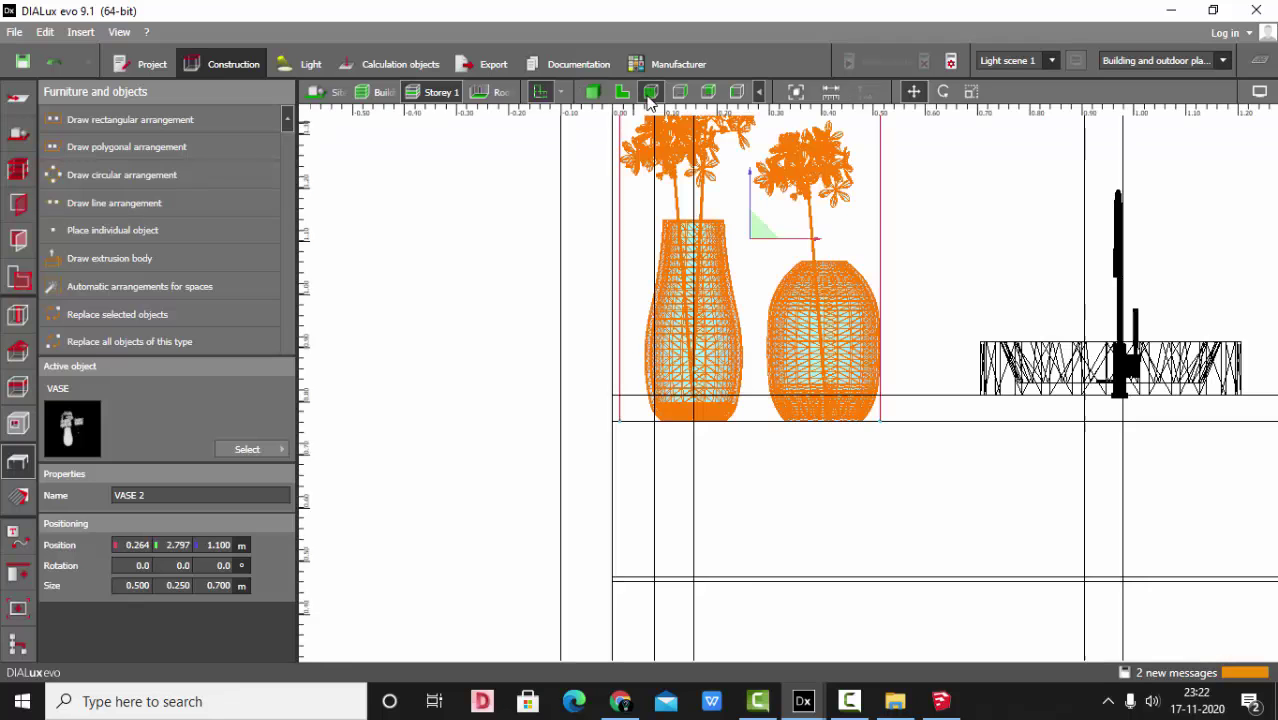
left_click(592, 91)
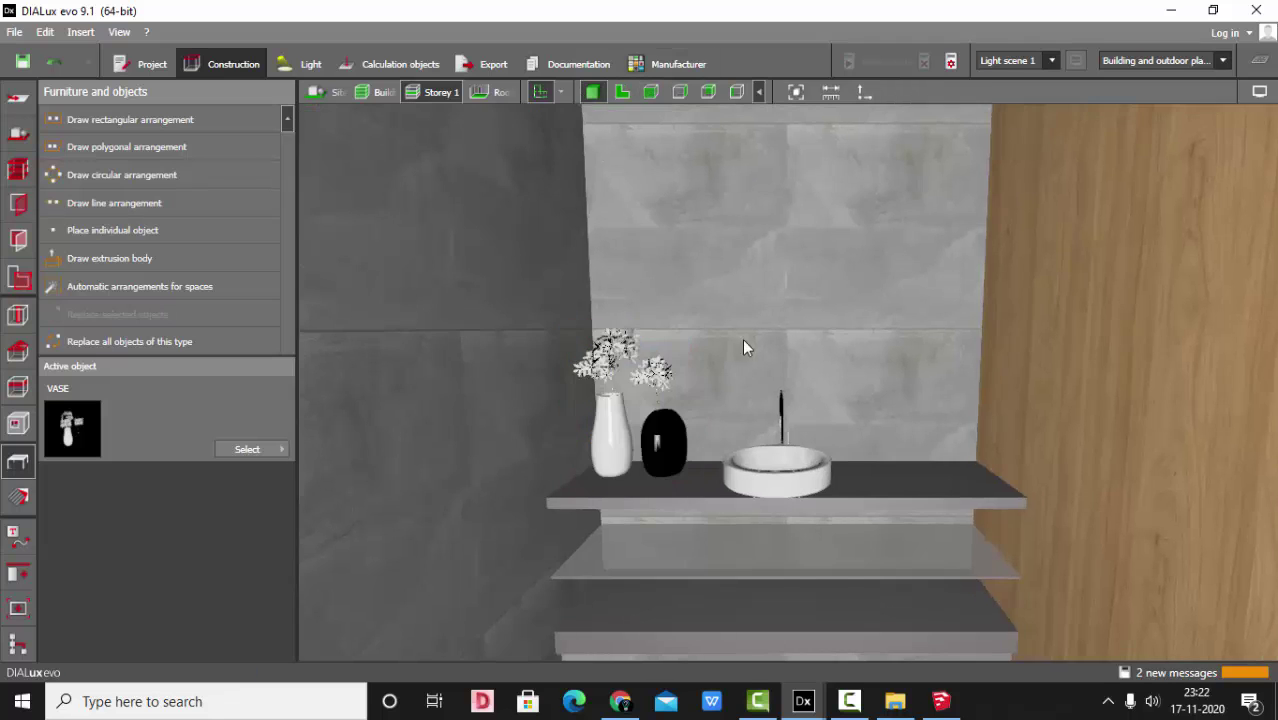
scroll(735, 331, "down", 2)
scroll(727, 336, "up", 1)
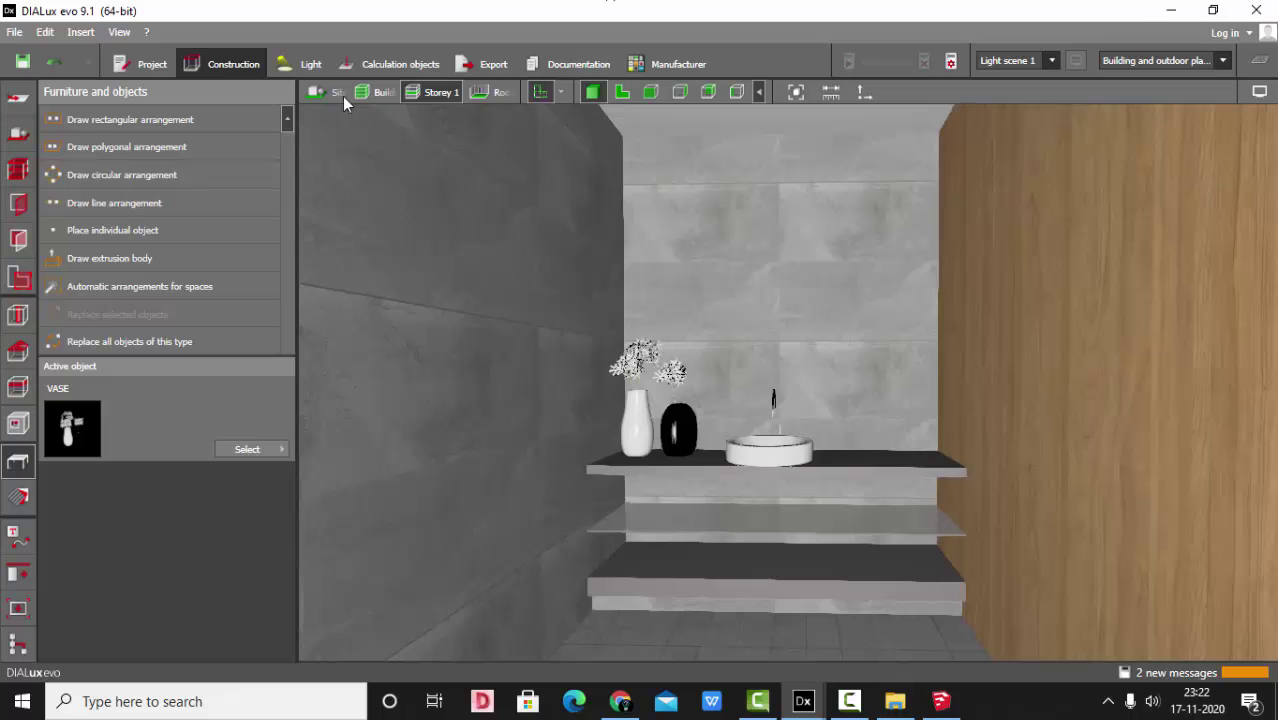
Scale the vases down to about 0.482 × 0.241 × 0.675 m and shift them toward the back wall to about 2.837 m
scroll(725, 310, "up", 2)
left_click(640, 400)
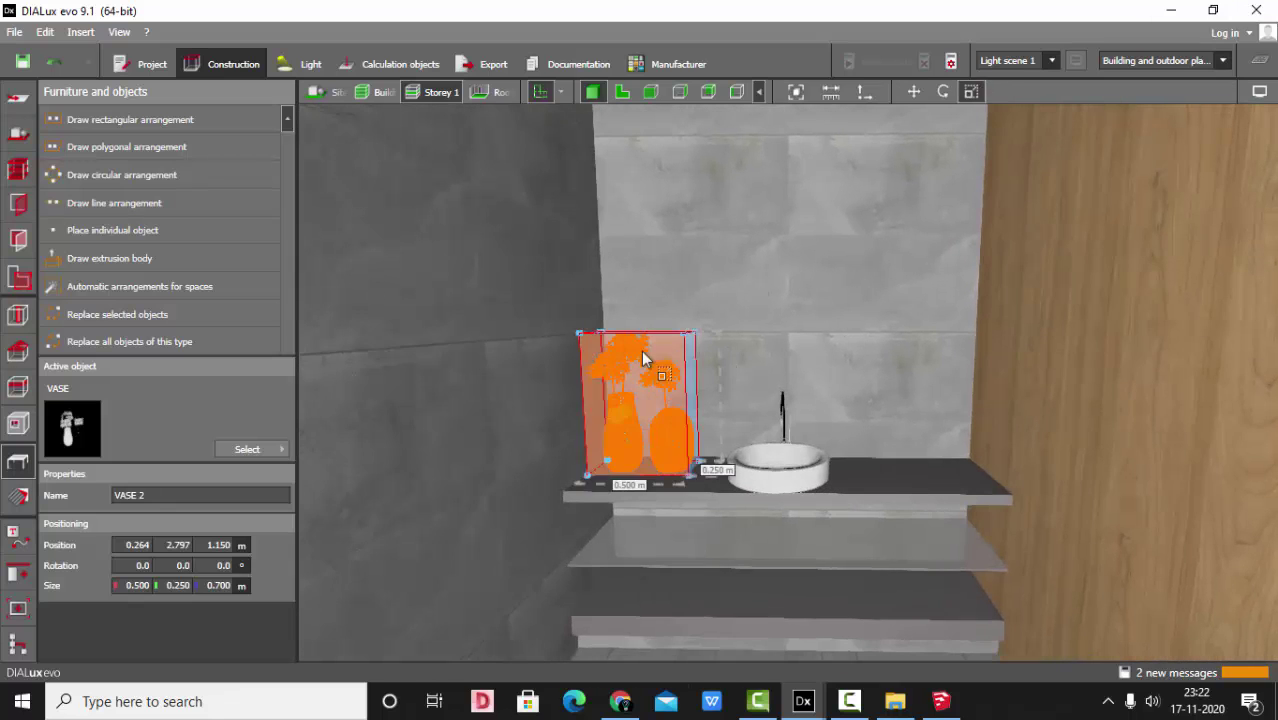
left_click(621, 91)
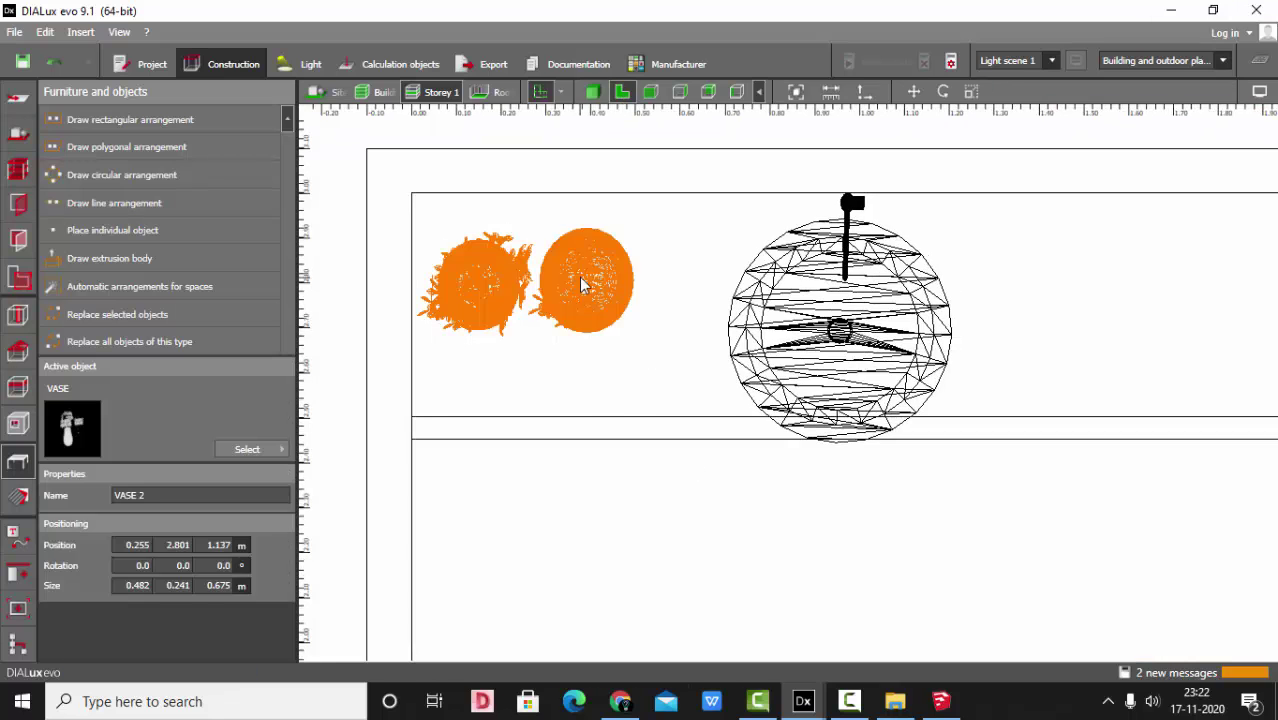
mouse_move(512, 266)
left_mouse_down()
mouse_move(557, 304)
mouse_move(512, 246)
left_mouse_up()
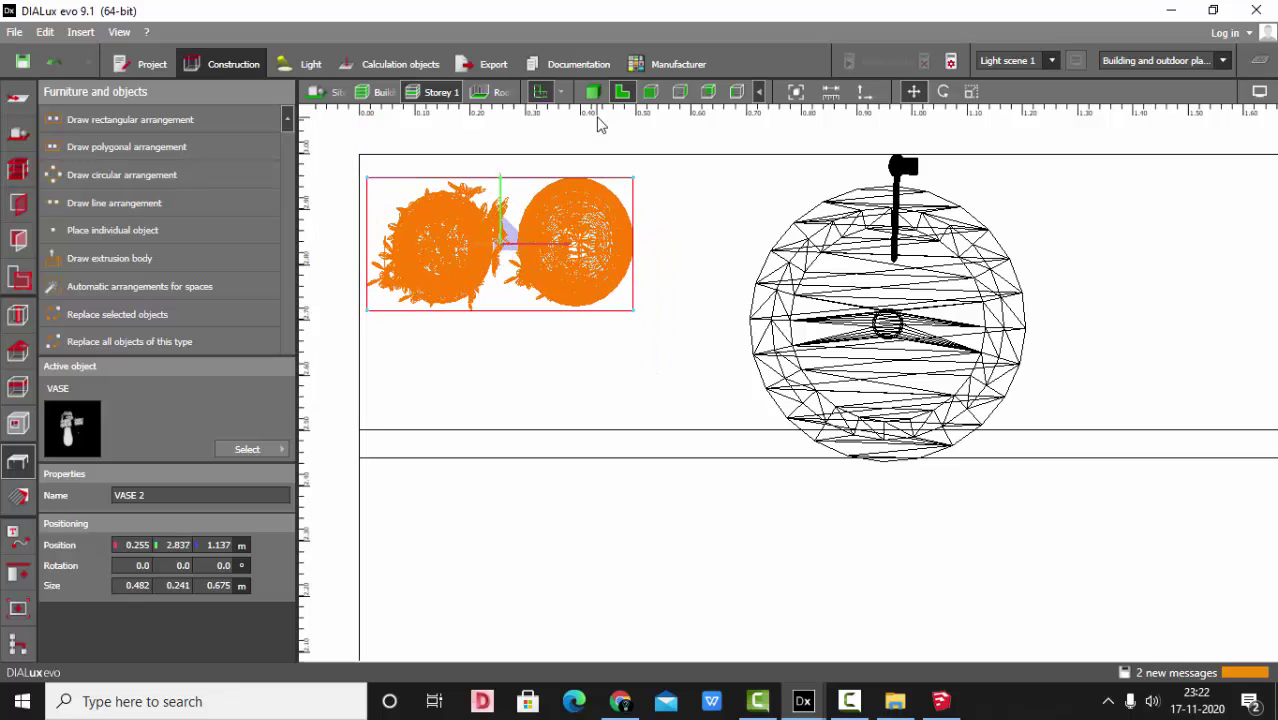
Pick the vase material and make it Transparent with a 50% degree of transmission
left_click(594, 92)
left_click(22, 497)
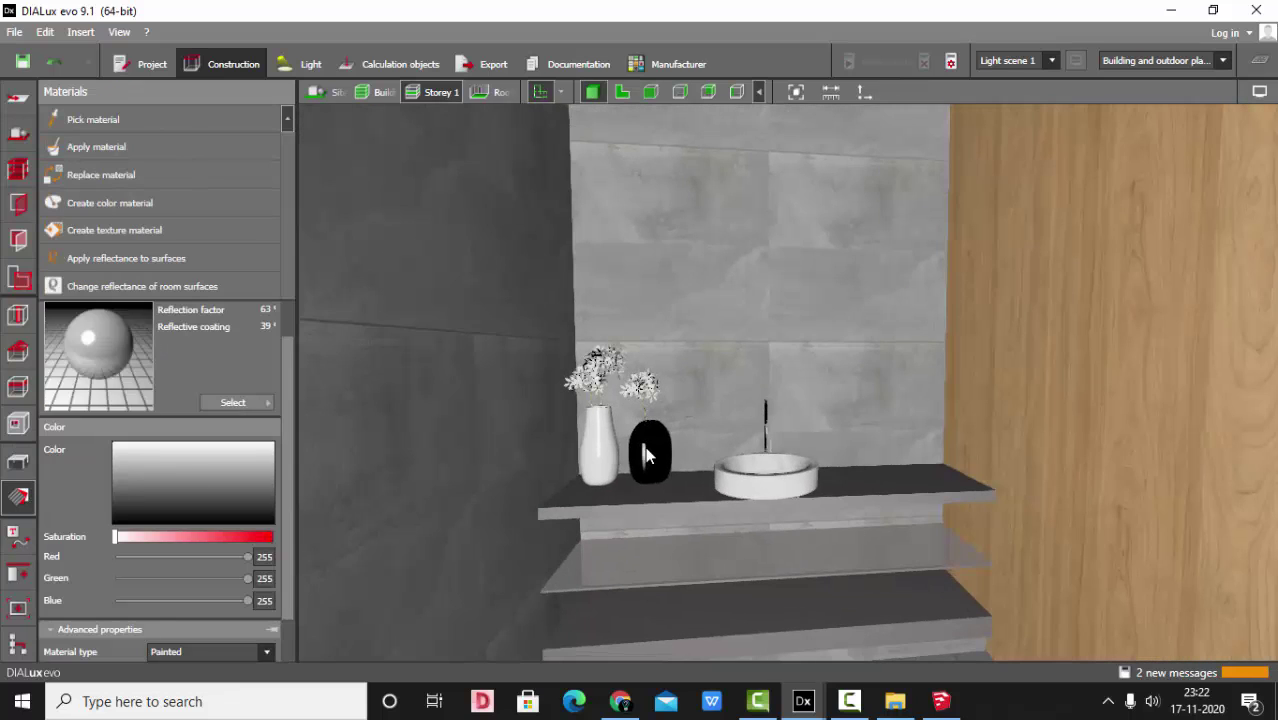
scroll(223, 485, "down", 1)
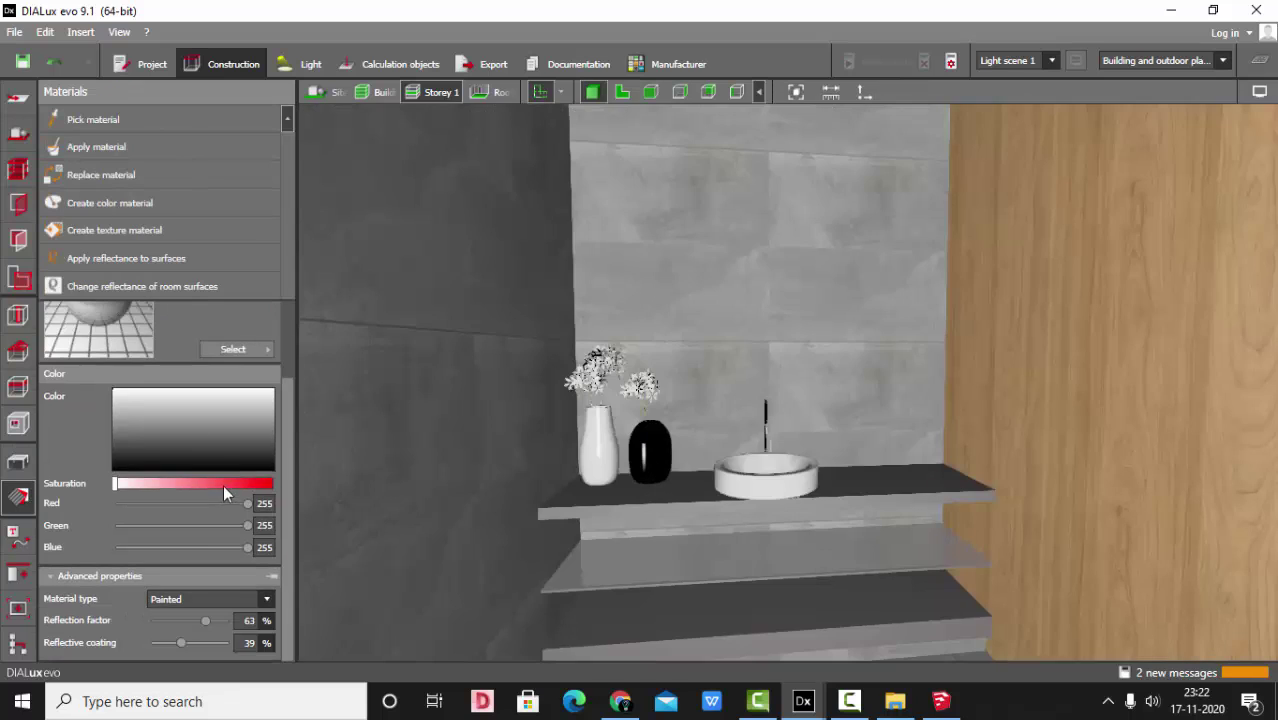
left_click(234, 601)
left_click(188, 643)
scroll(187, 643, "up", 2)
scroll(190, 607, "down", 1)
left_click(190, 603)
left_click(182, 643)
scroll(168, 616, "down", 1)
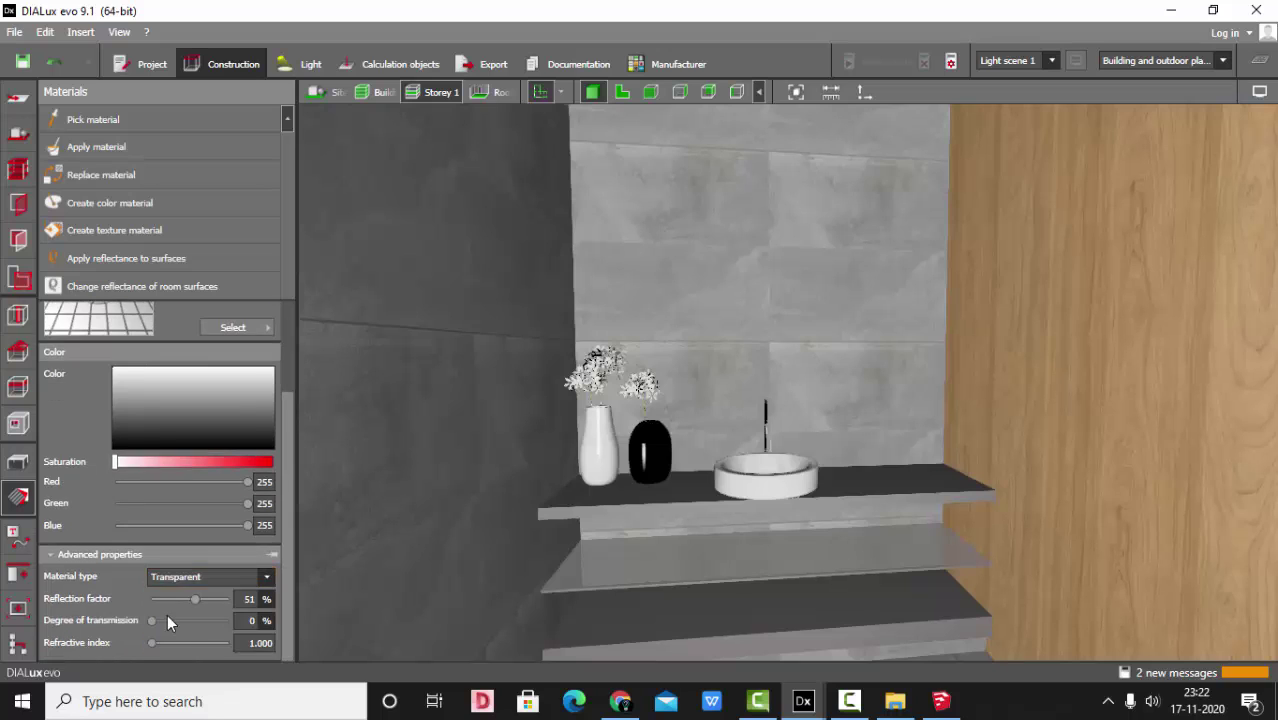
left_click(257, 624)
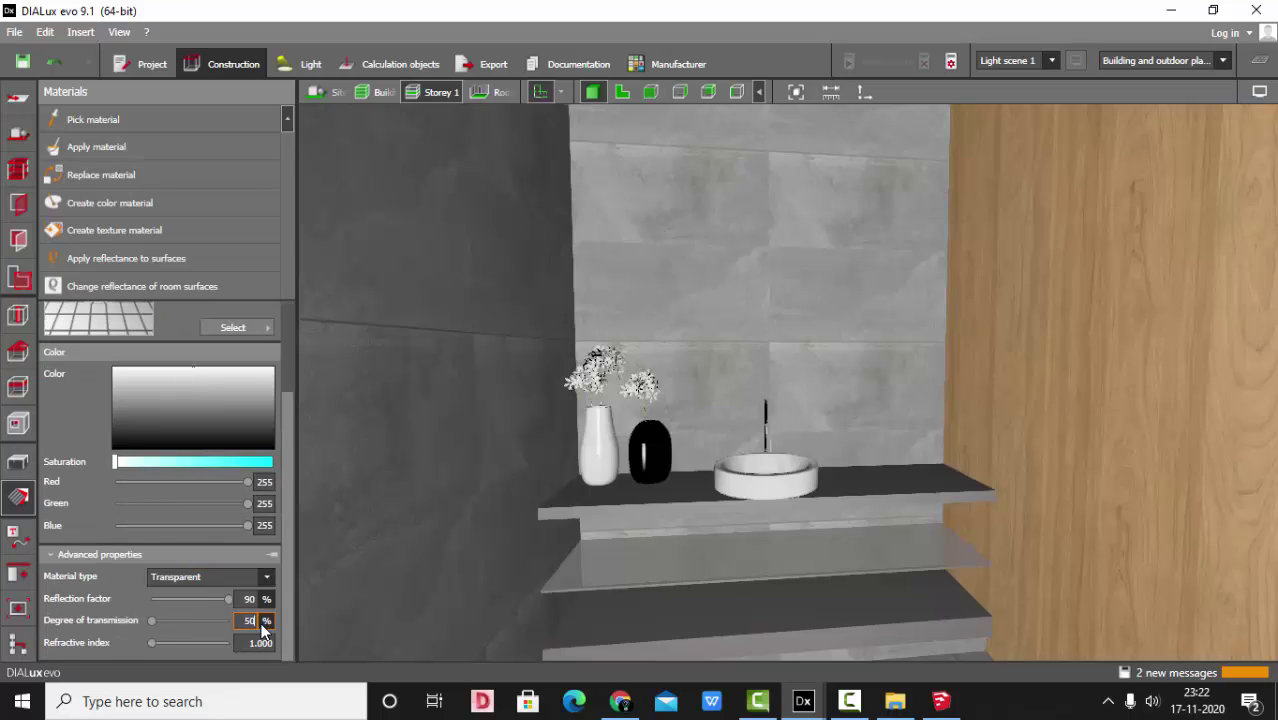
Tint the transparent material light blue (red 99, green 188, blue 255) and replace the material of both vases with it
scroll(586, 589, "up", 1)
scroll(152, 541, "up", 2)
left_click_drag(116, 580, 213, 583)
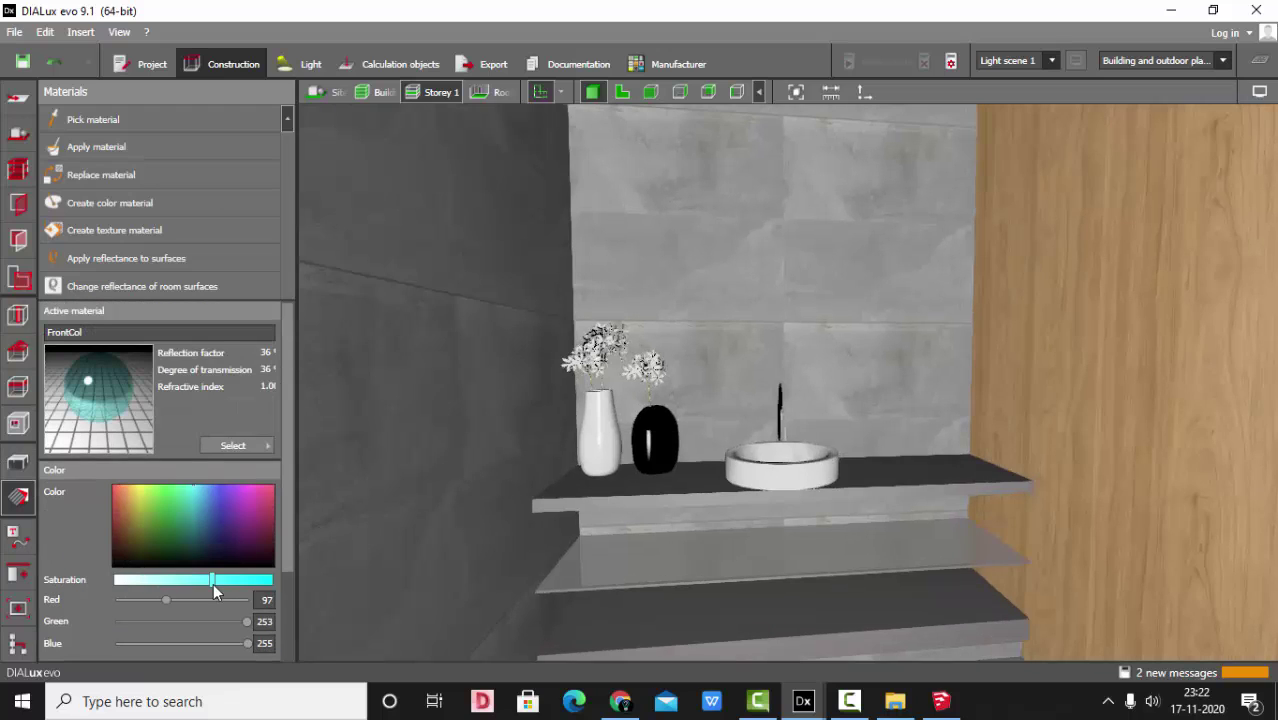
mouse_move(197, 485)
left_mouse_down()
mouse_move(191, 510)
mouse_move(216, 489)
mouse_move(205, 480)
left_mouse_up()
left_click(80, 175)
left_click(595, 438)
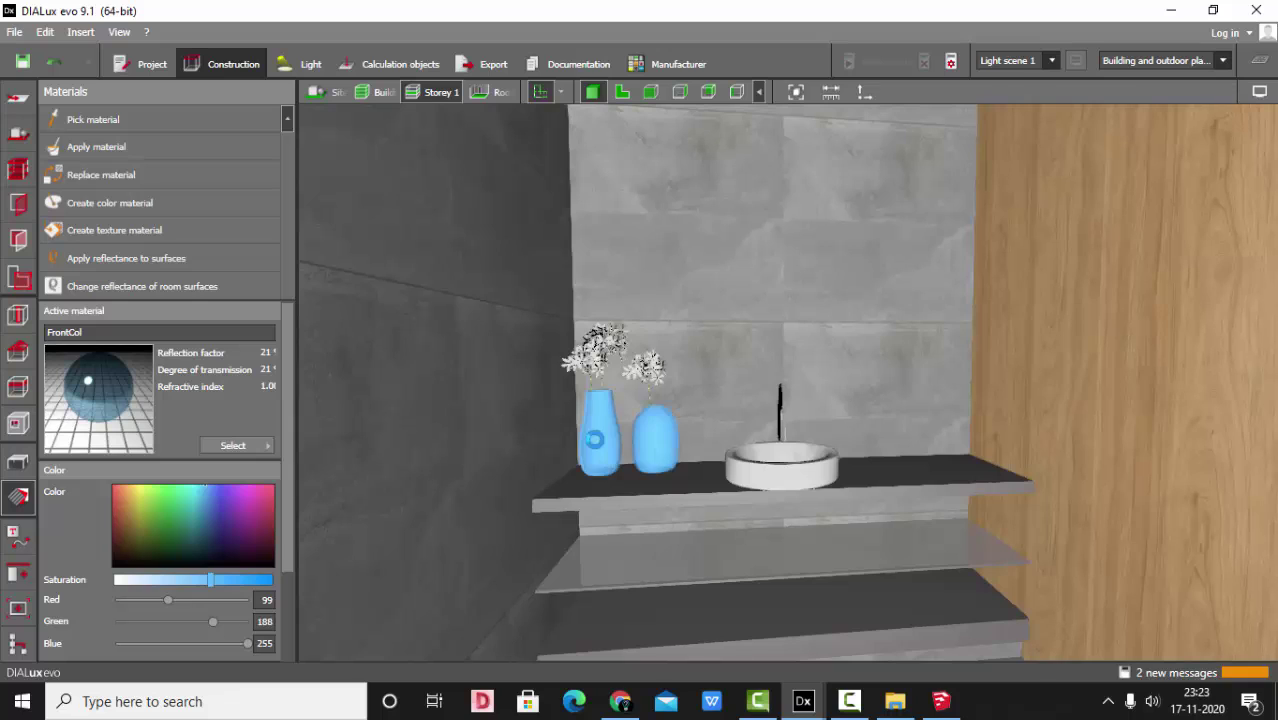
Pick the blue vase material again and darken it to a deeper teal blue (red 26, green 116, blue 153) on both vases
left_click_drag(146, 509, 200, 505)
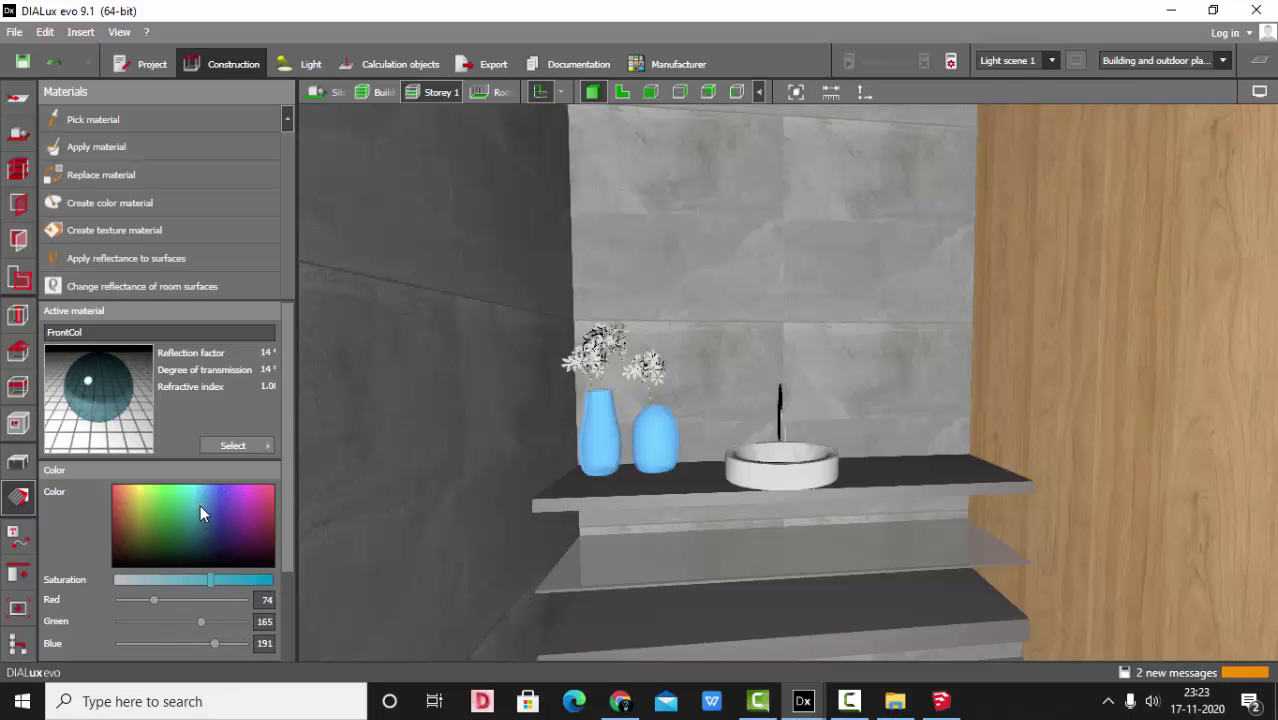
left_click_drag(210, 579, 257, 581)
left_click(97, 196)
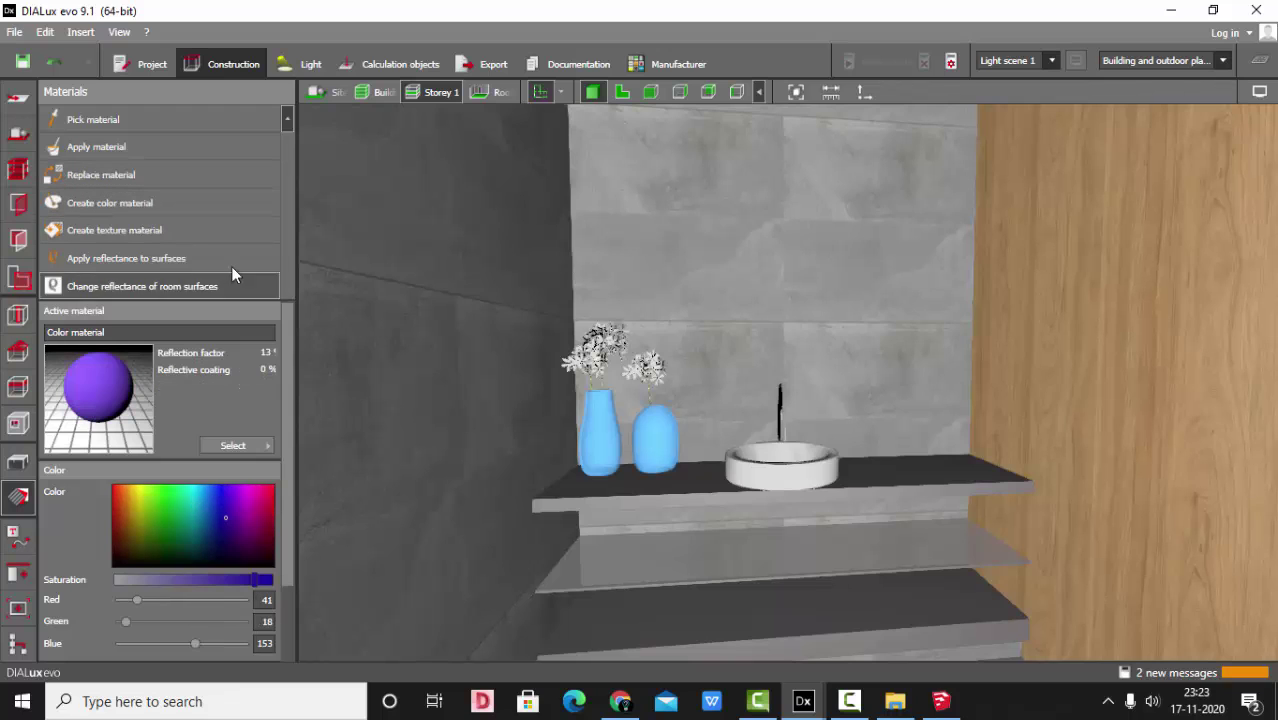
left_click(597, 437)
left_click_drag(211, 512, 201, 516)
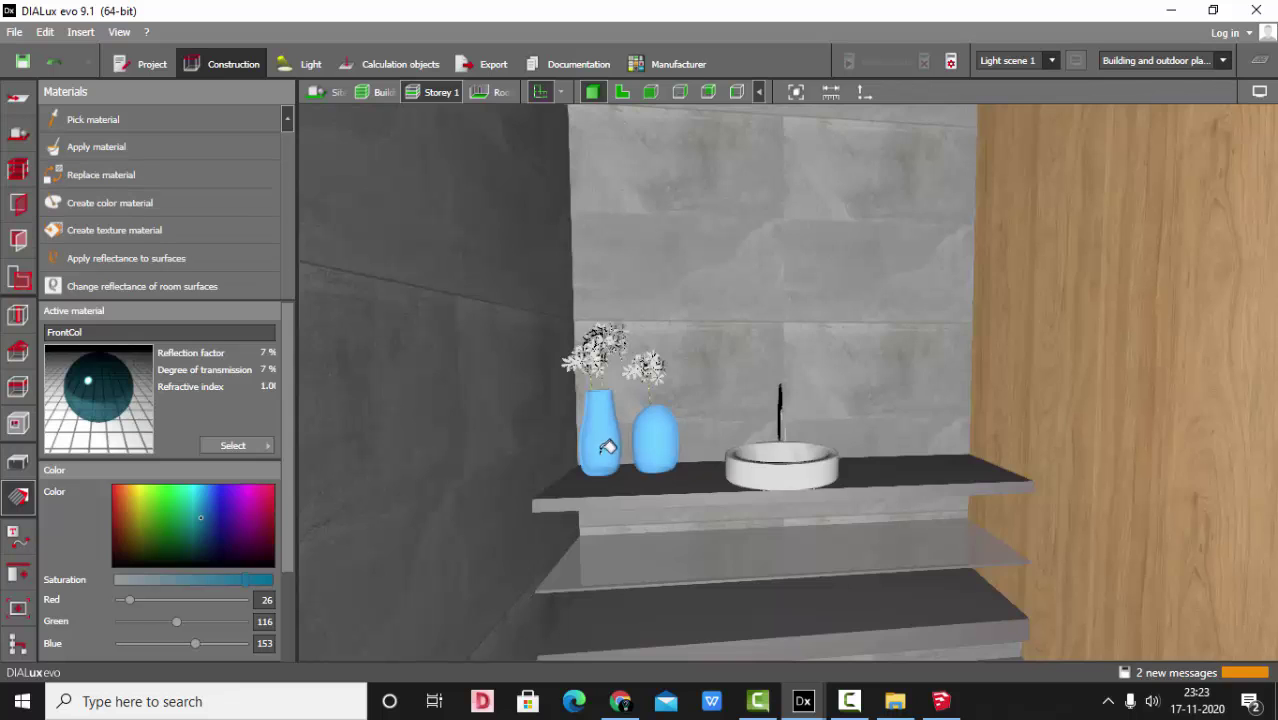
Pick the flower material and reduce its reflective coating to 0% for the flowers in both vases
scroll(590, 350, "up", 3)
scroll(590, 350, "up", 2)
left_click(622, 338)
left_click_drag(287, 550, 276, 653)
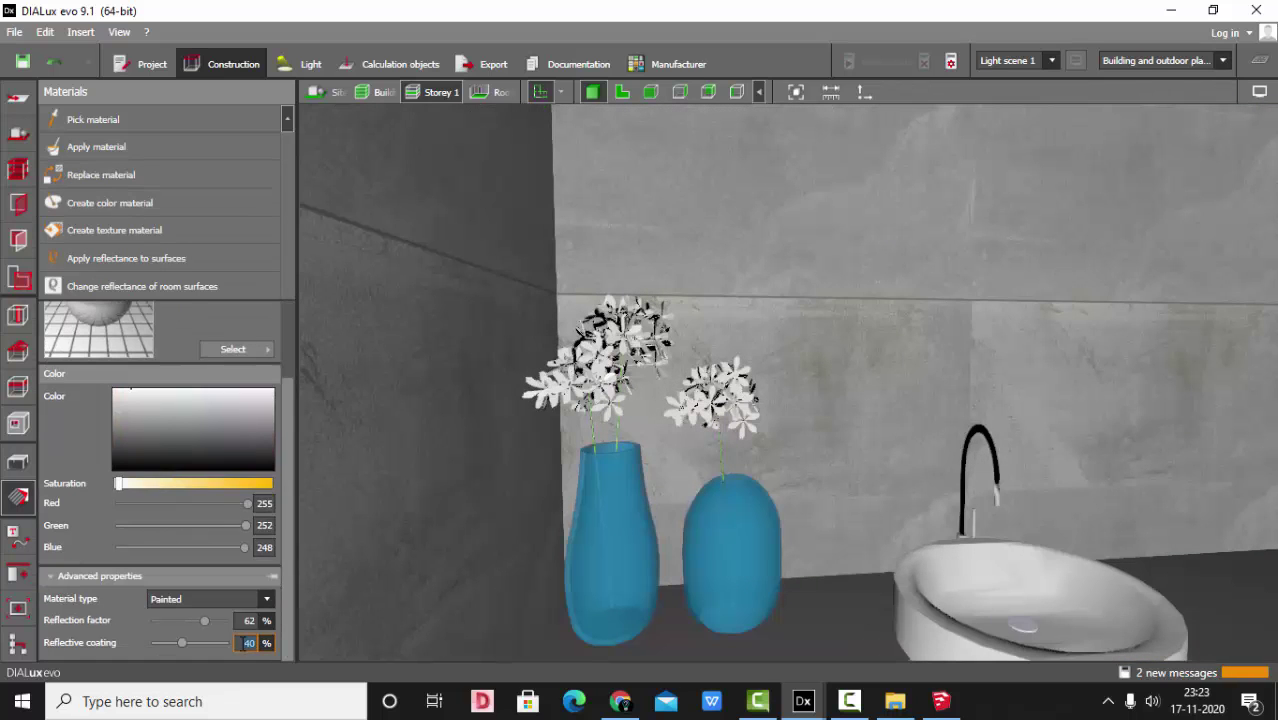
scroll(495, 252, "down", 5)
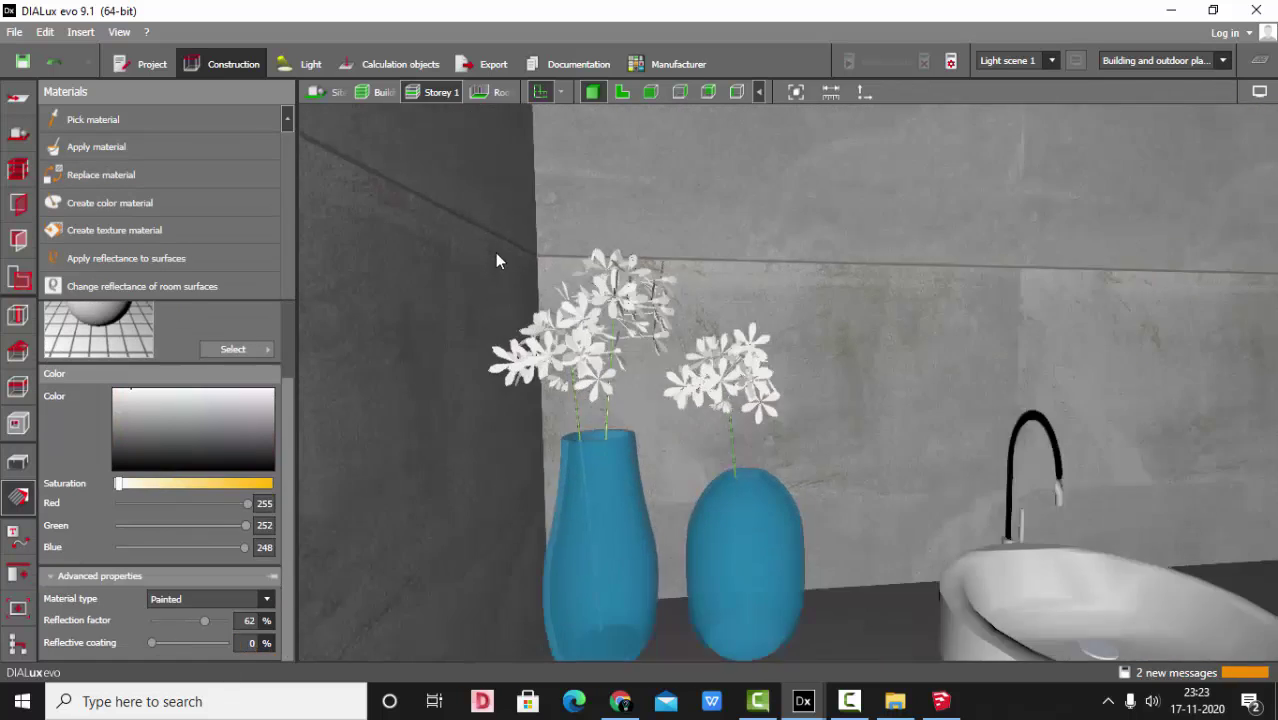
Choose the plant object from the catalog and place it in plan at about 1.287, 0.311 m, in the corner beside the door
right_click_drag(917, 244, 690, 275)
left_click(17, 463)
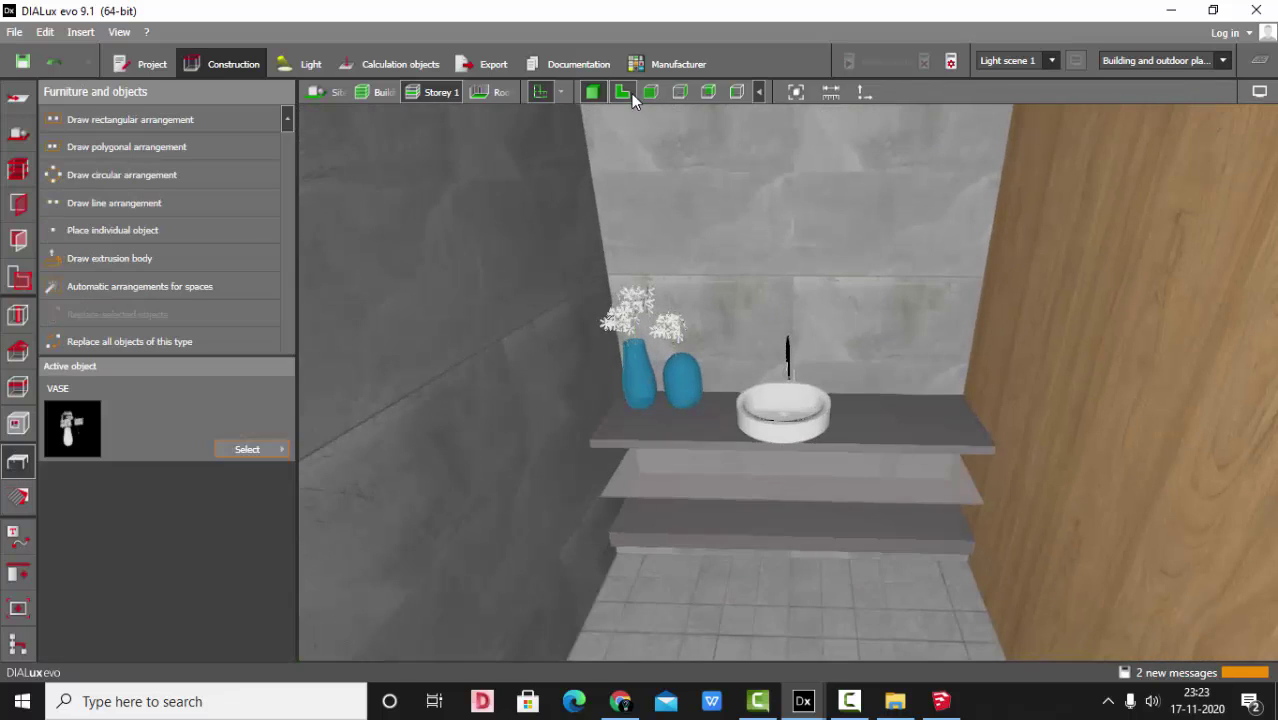
left_click(627, 93)
scroll(552, 214, "up", 1)
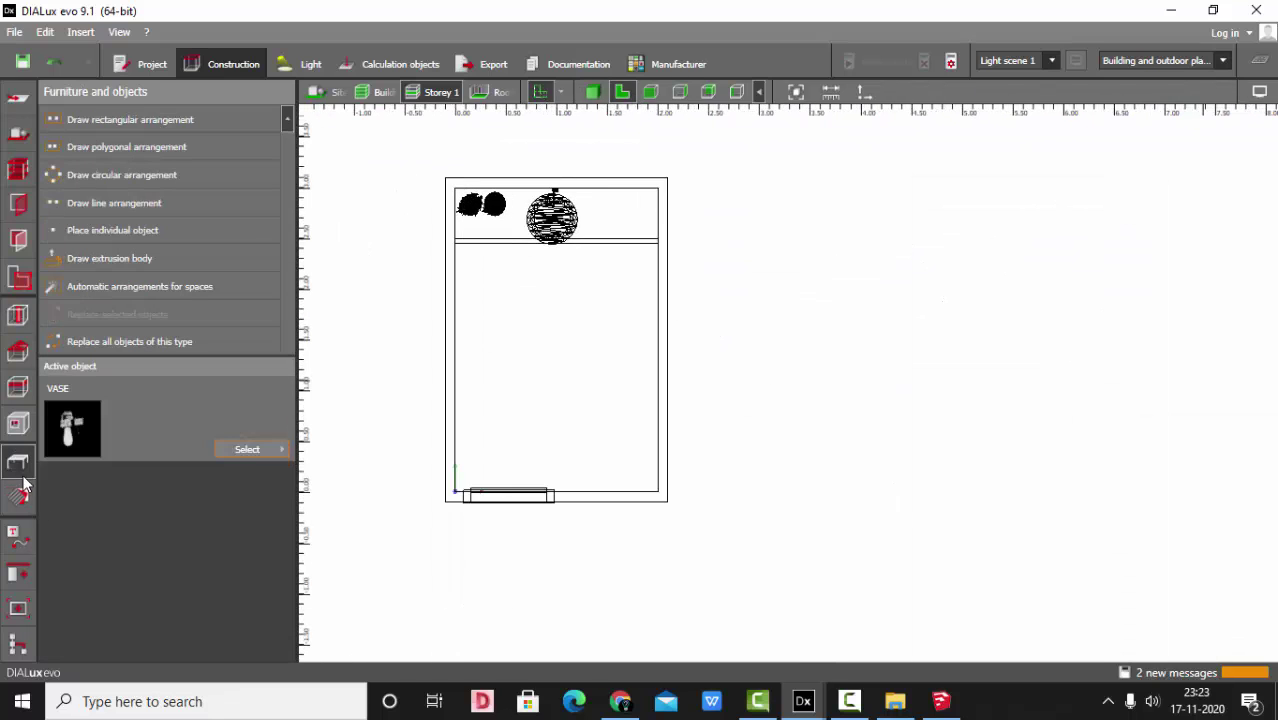
left_click(224, 449)
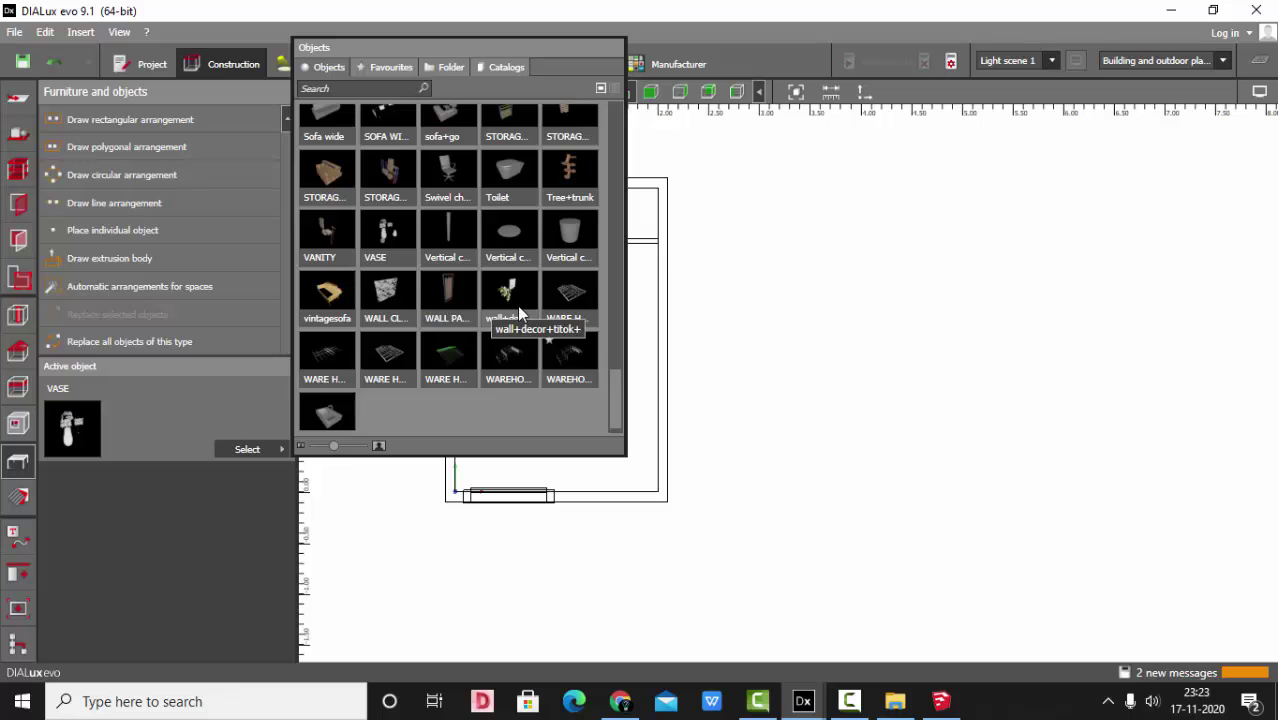
scroll(517, 306, "up", 10)
left_click(378, 245)
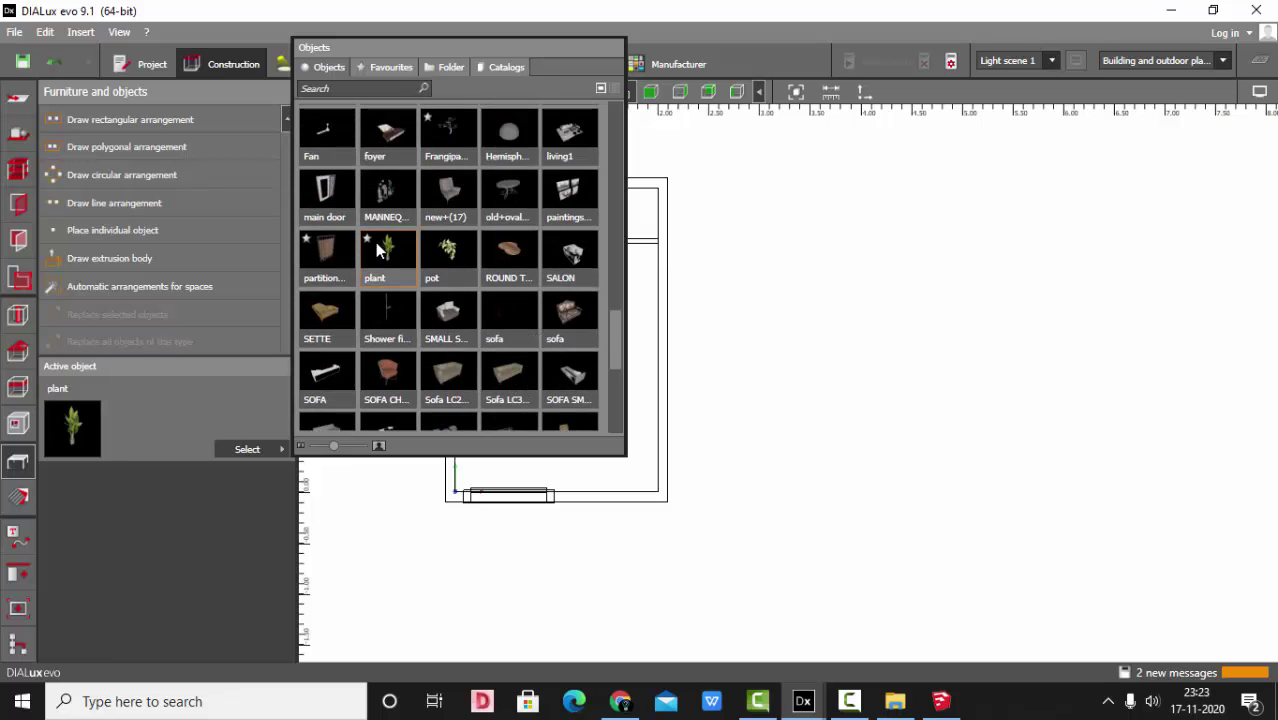
left_click(97, 231)
left_click(588, 463)
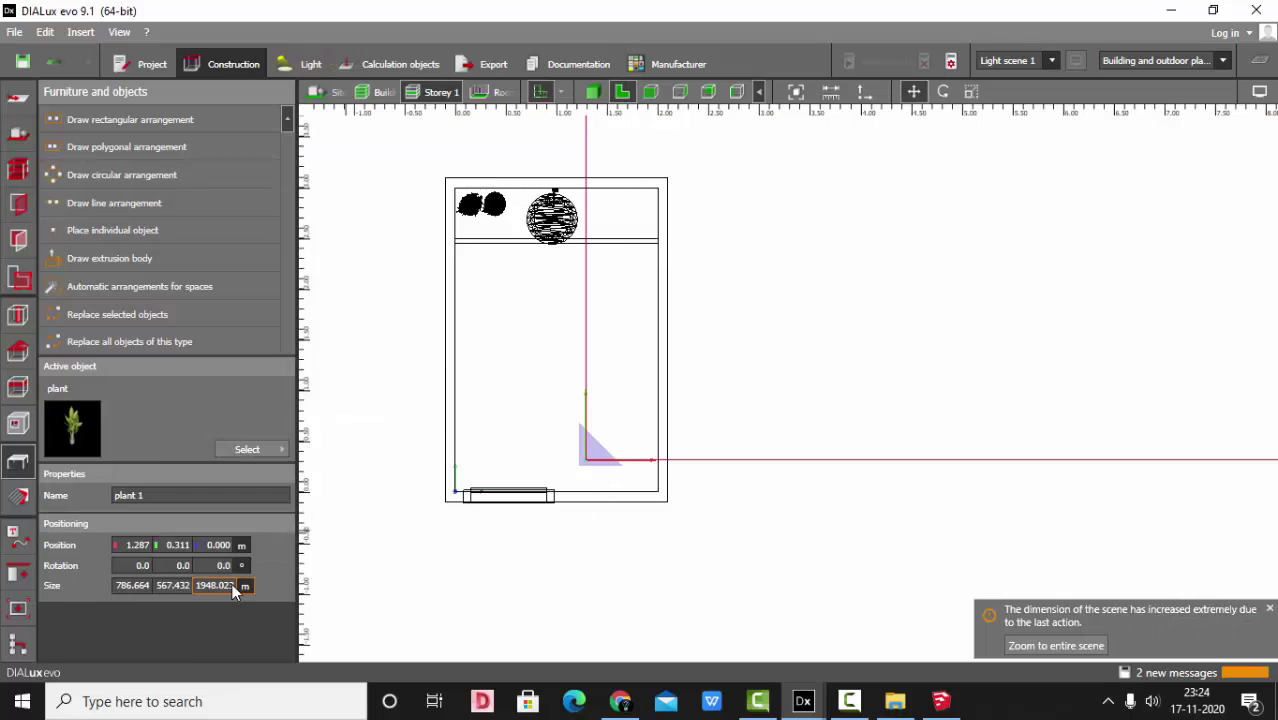
Set the plant's size to 0.7 × 0.5 × 0.8 m
left_click(137, 589)
type(".7")
key("Return")
left_click(176, 590)
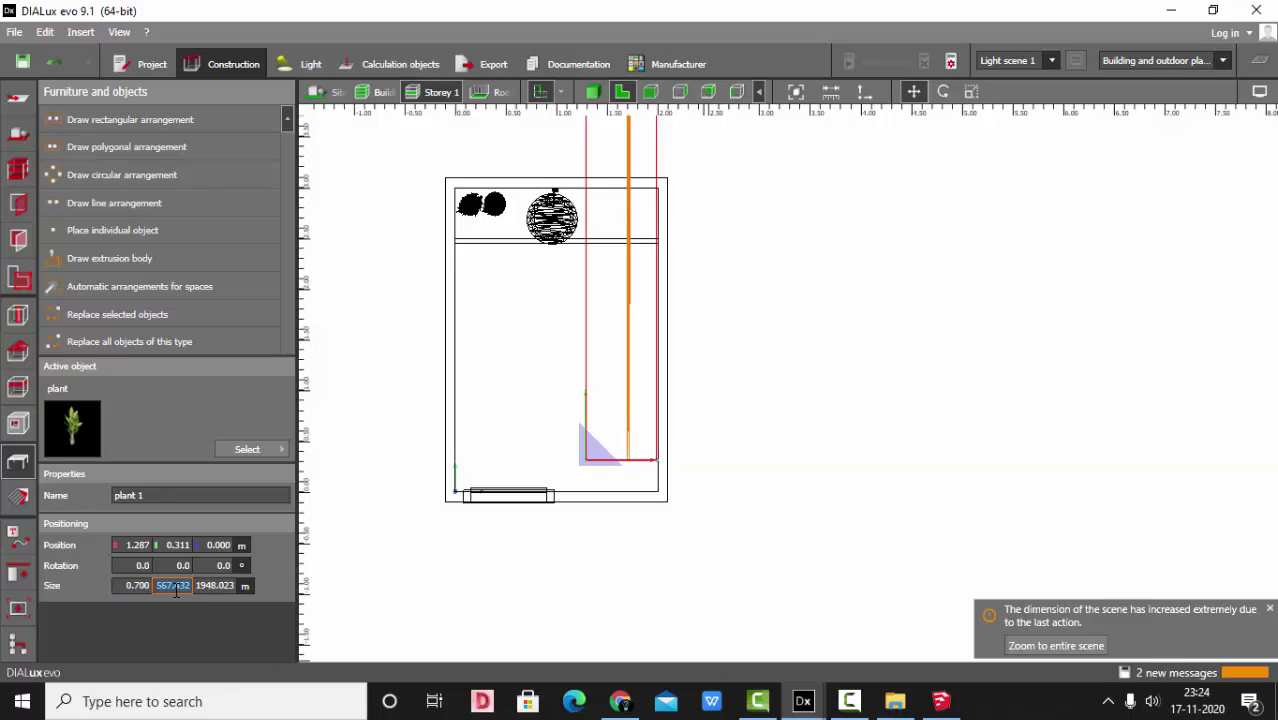
type("0.5")
key("Return")
left_click(207, 585)
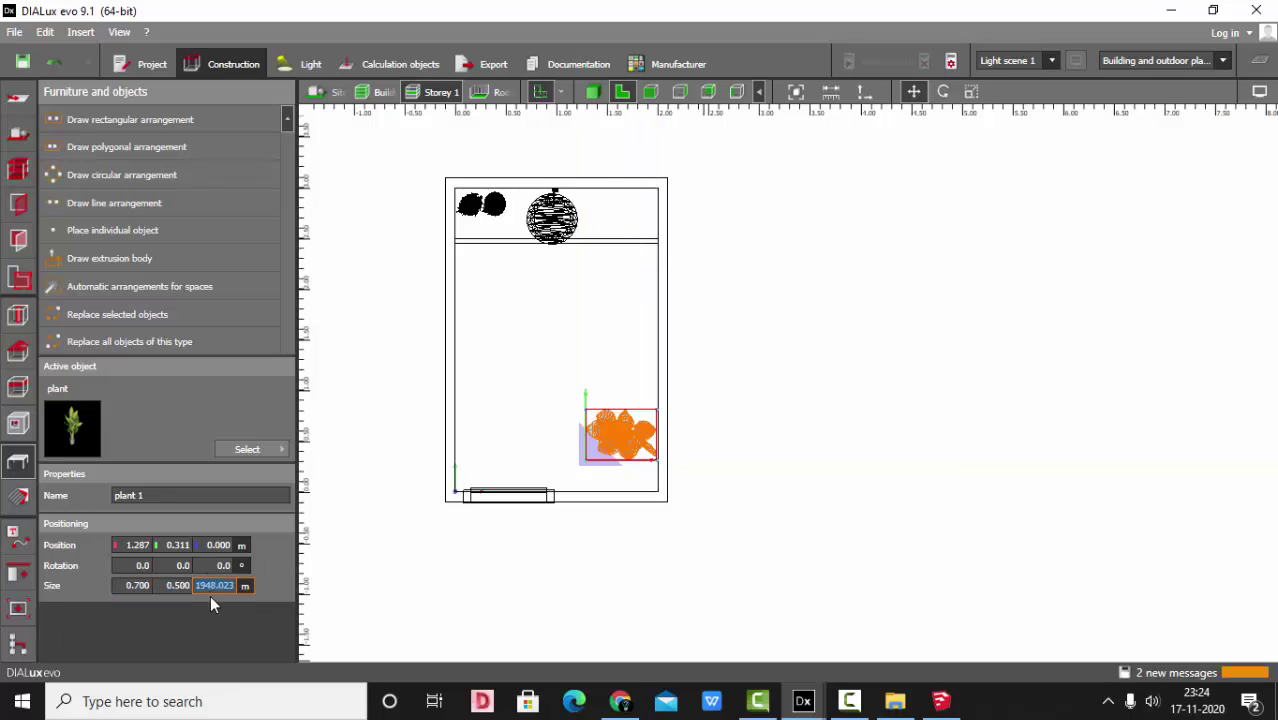
type("0.8")
key("Return")
Try to rotate the plant in the plan view
left_click(943, 92)
scroll(822, 362, "up", 2)
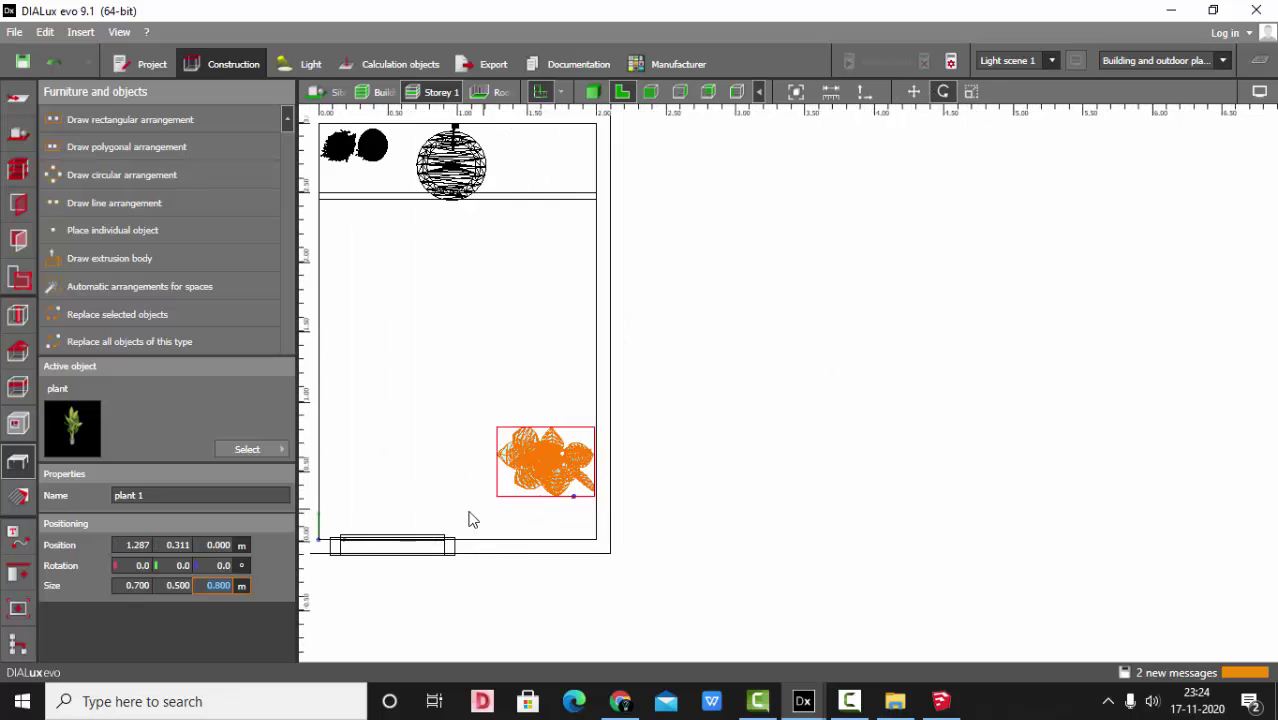
left_click_drag(573, 496, 600, 496)
Move the plant toward the door wall to a y position of about 0.026 m and check it in 3D
left_click(913, 92)
scroll(474, 503, "up", 2)
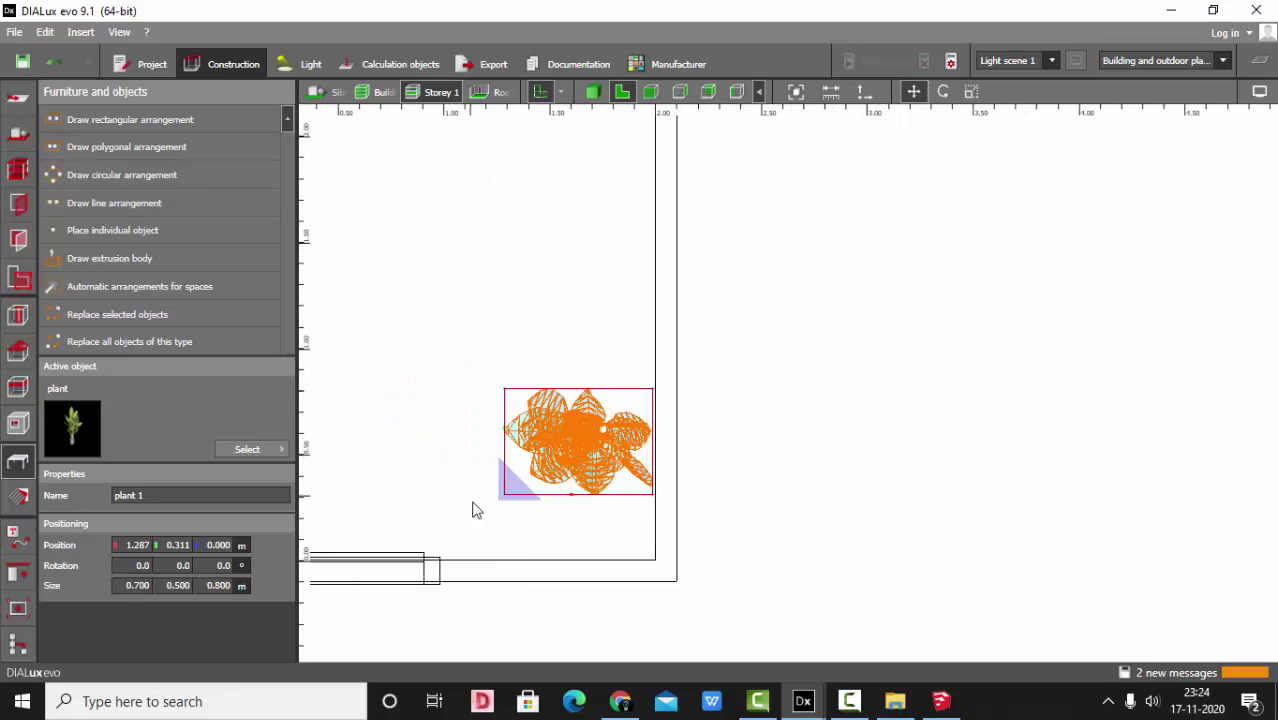
left_click_drag(506, 492, 506, 556)
left_click(520, 330)
left_click(593, 92)
right_click_drag(712, 251, 1036, 314)
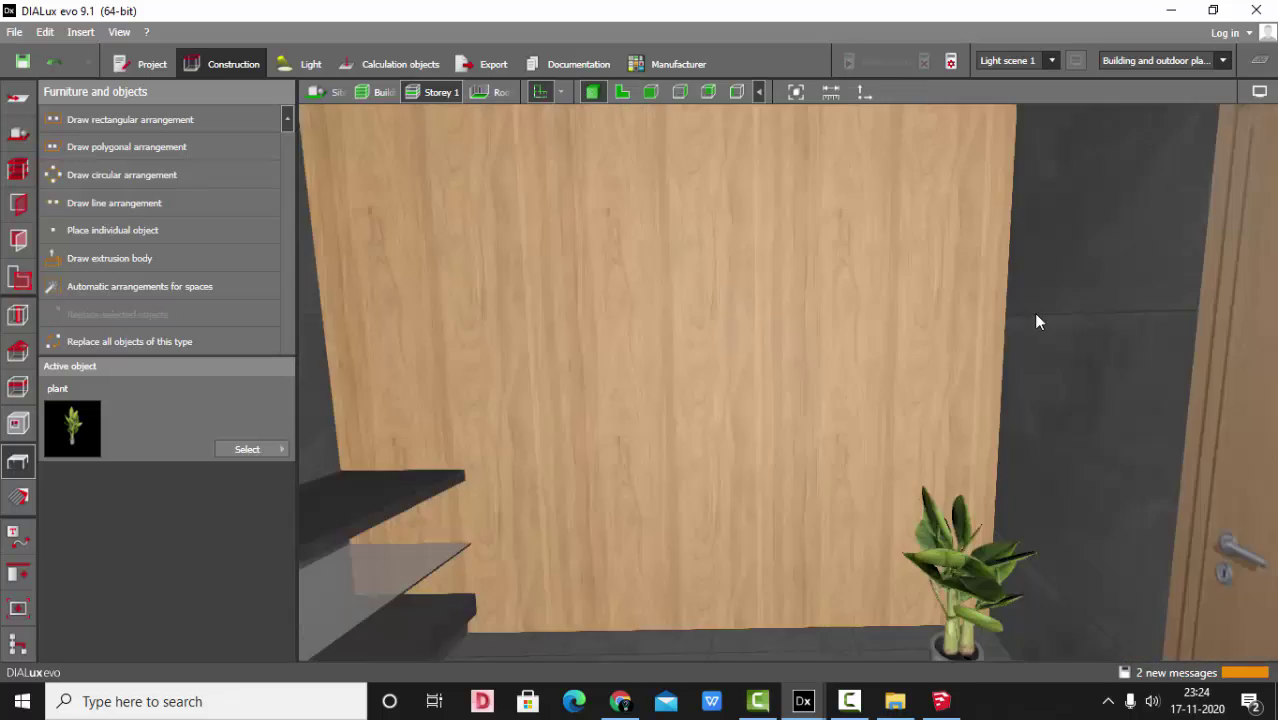
Set the plant's height to 1.2 m
left_click(884, 508)
type("1.2")
key("Return")
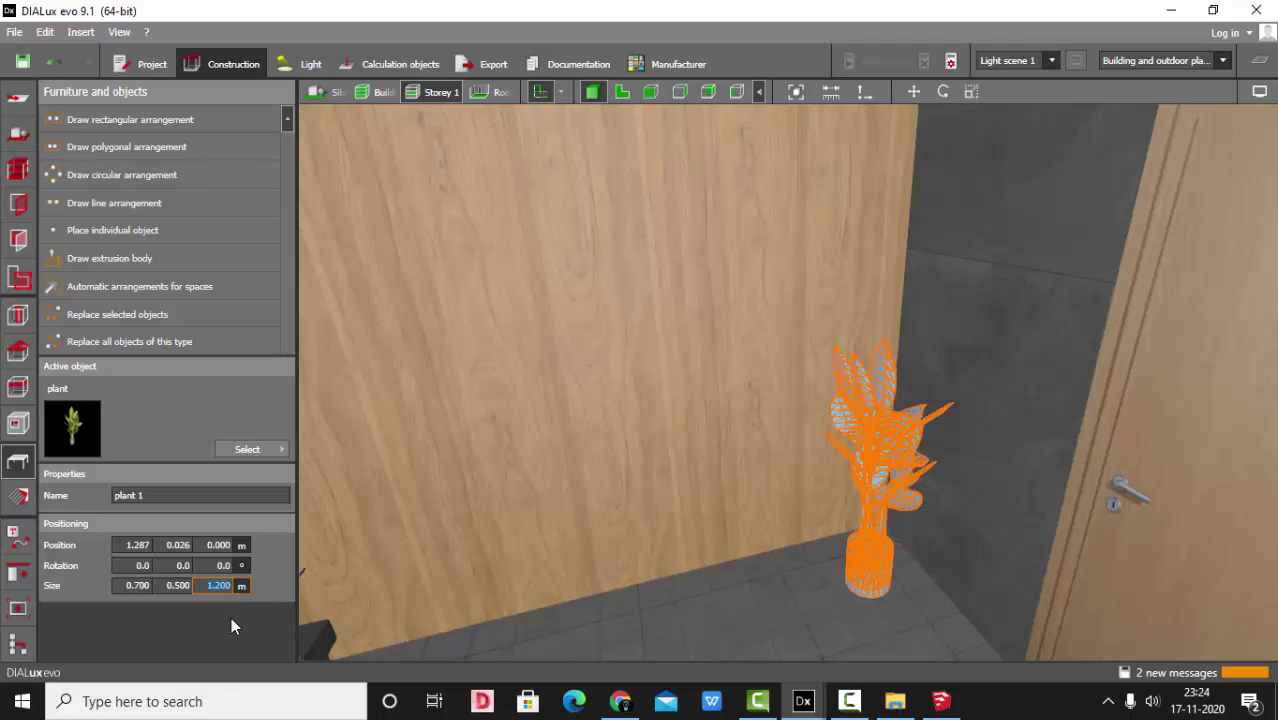
left_click(580, 350)
right_click_drag(580, 350, 730, 375)
Scale the plant's footprint in plan to about 0.827 × 0.735 m
left_click(735, 500)
left_click(622, 92)
left_click(971, 92)
scroll(655, 362, "up", 1)
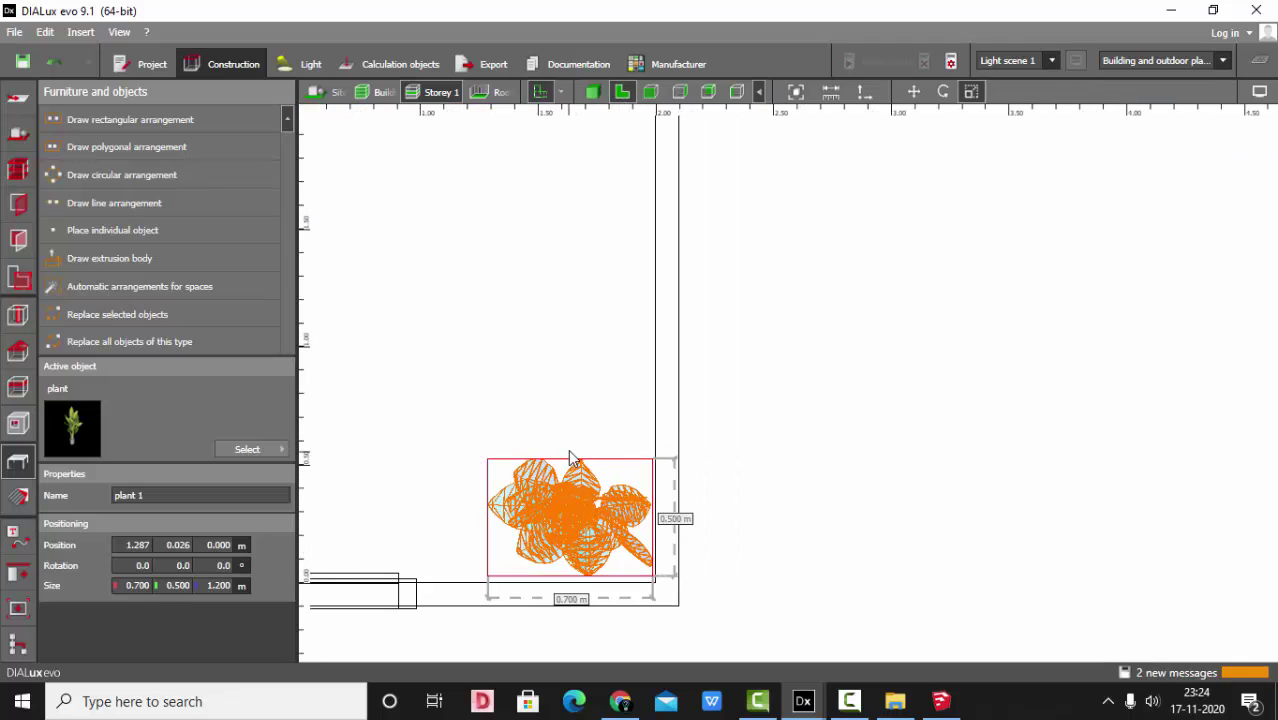
left_click_drag(570, 434, 570, 405)
left_click_drag(469, 501, 439, 501)
left_click_drag(555, 402, 556, 377)
Resize the plant in the front and side views to about 0.689 × 0.683 × 1.416 m
left_click(651, 92)
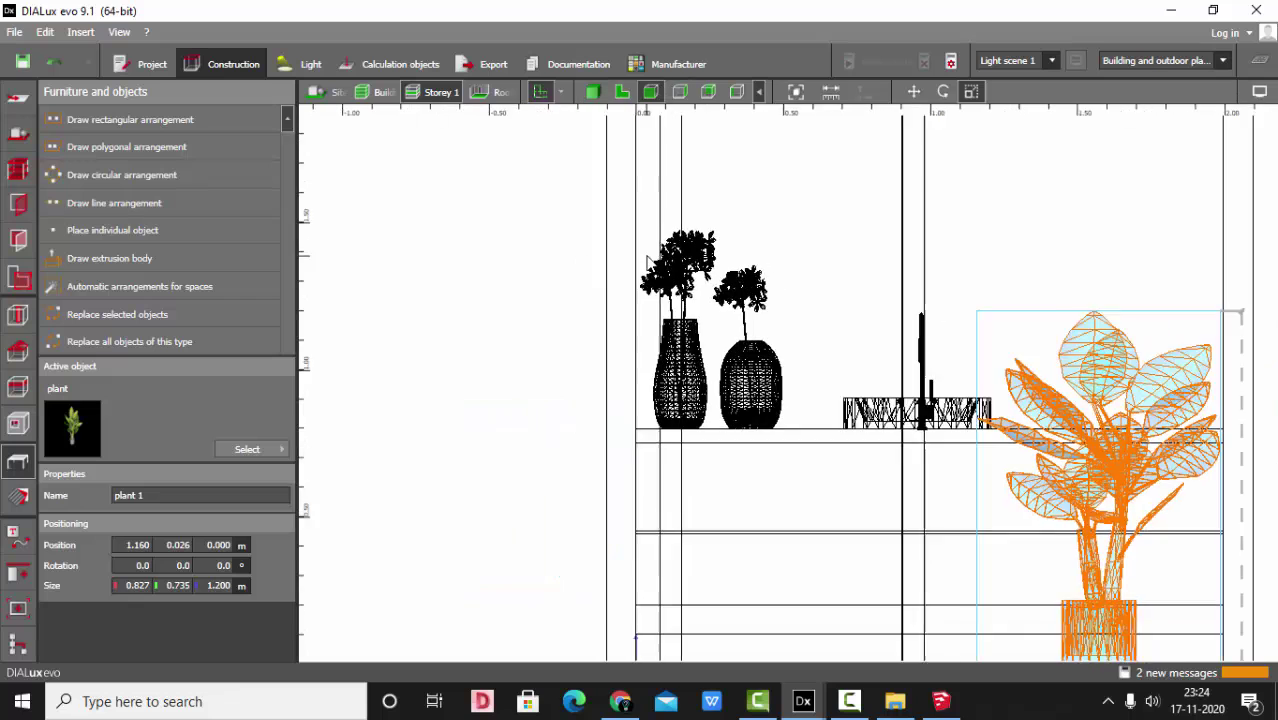
scroll(800, 300, "down", 1)
middle_click_drag(800, 300, 655, 290)
left_click_drag(889, 298, 888, 240)
left_click_drag(794, 477, 824, 477)
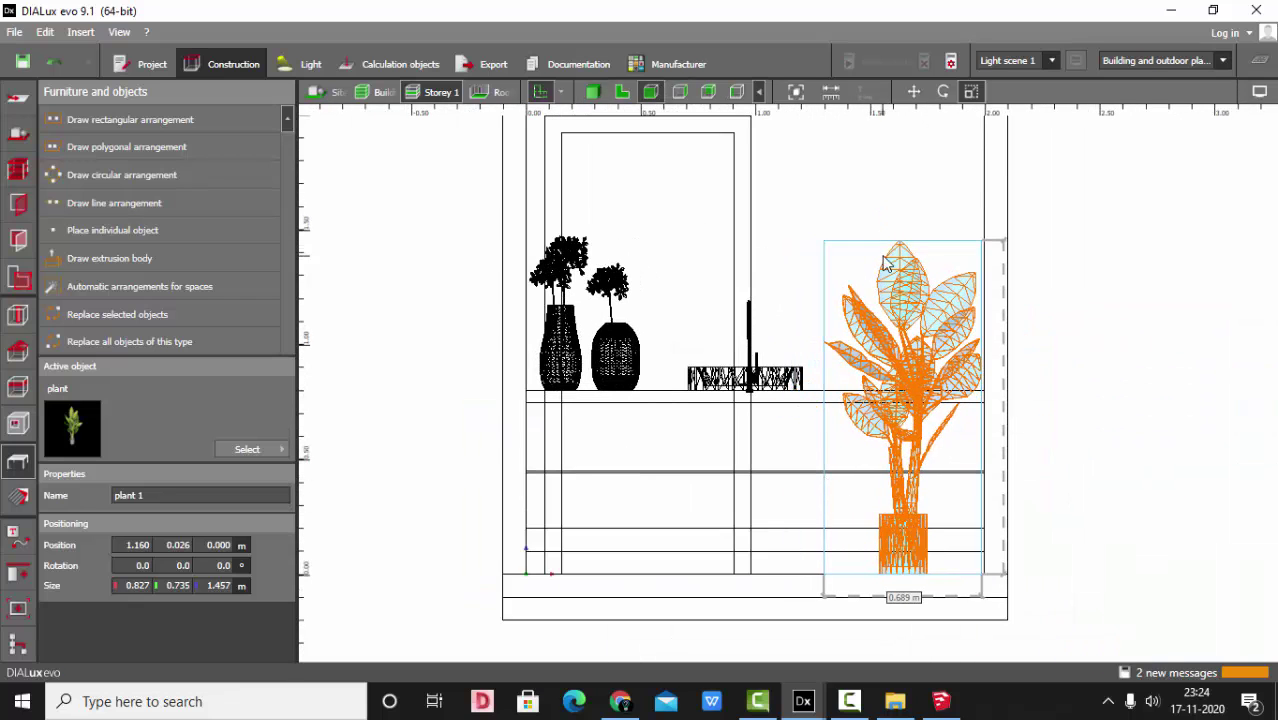
left_click_drag(891, 241, 891, 251)
left_click(680, 92)
left_click_drag(680, 480, 673, 480)
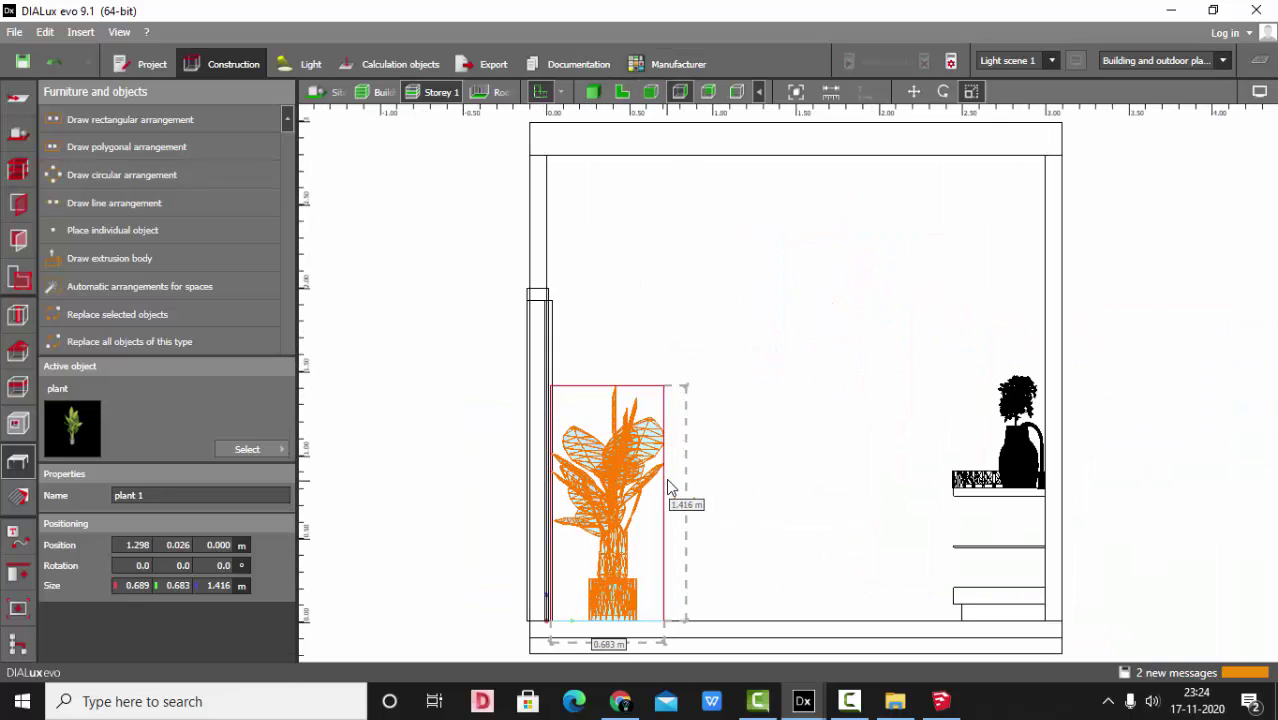
Examine the resized plant and the vanity area from several angles in the 3D view
left_click(592, 91)
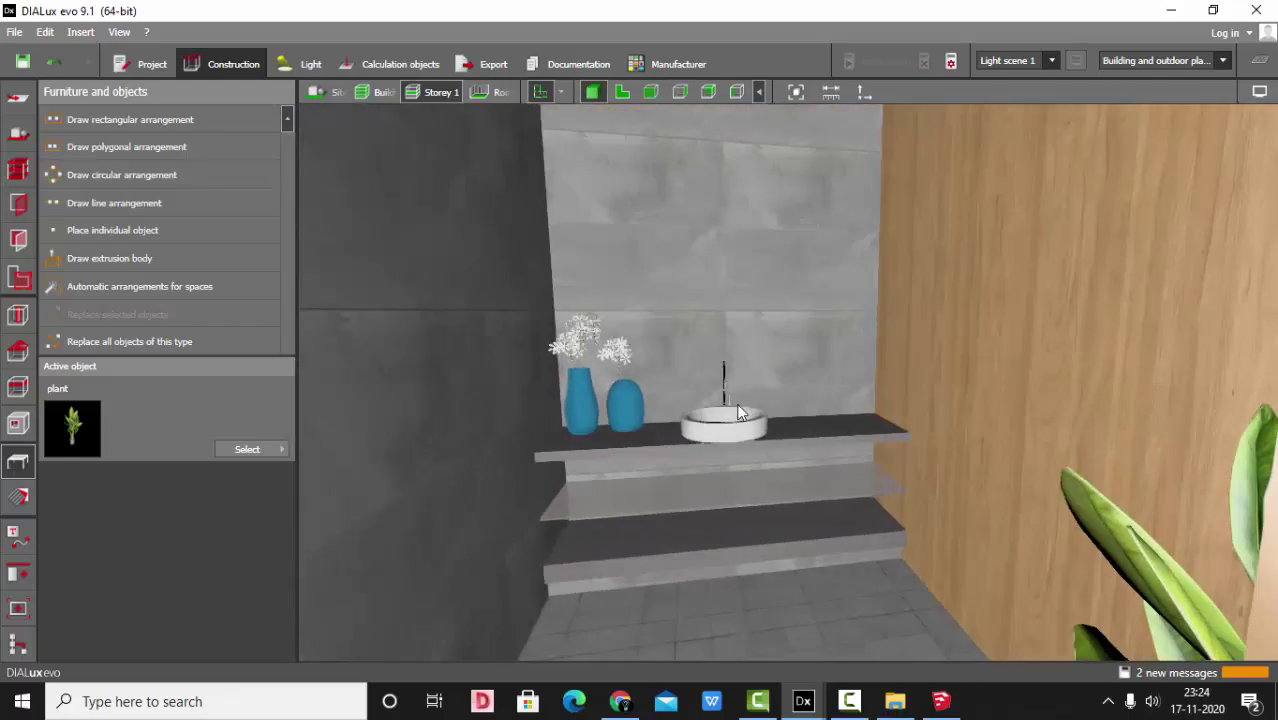
right_click_drag(738, 412, 978, 450)
left_click(687, 473)
left_click(618, 94)
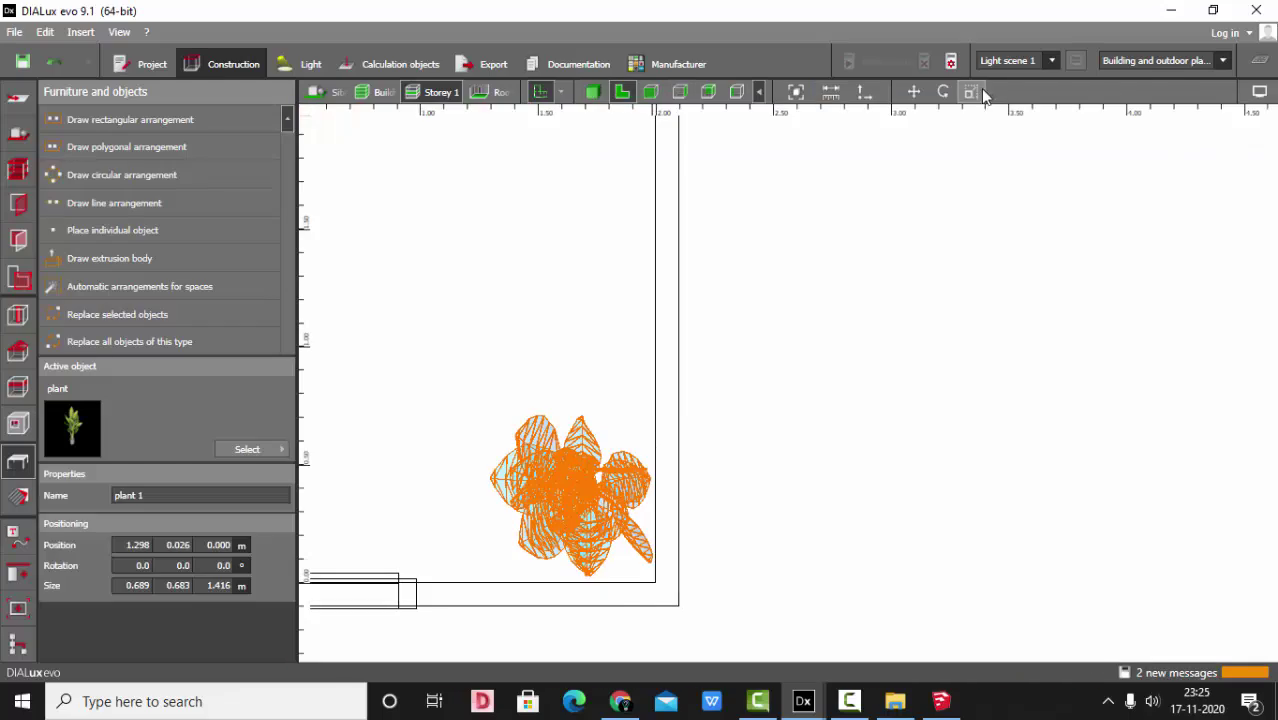
left_click(592, 91)
key("Escape")
mouse_move(695, 406)
right_mouse_down()
mouse_move(704, 388)
mouse_move(685, 395)
right_mouse_up()
scroll(753, 285, "down", 3)
right_click_drag(753, 285, 773, 399)
left_click_drag(773, 400, 875, 457)
mouse_move(809, 487)
left_mouse_down()
mouse_move(656, 306)
mouse_move(666, 333)
left_mouse_up()
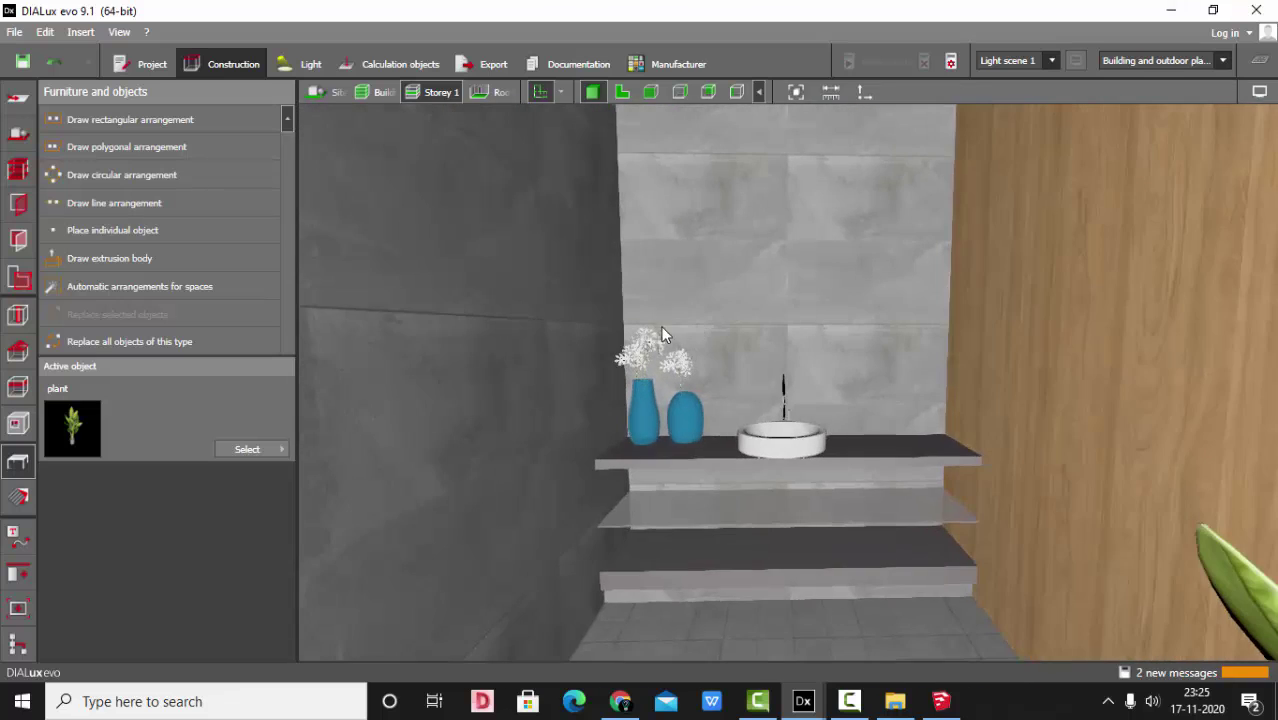
left_click(941, 702)
left_click(1239, 9)
left_click(1240, 10)
left_click(645, 385)
left_click(849, 701)
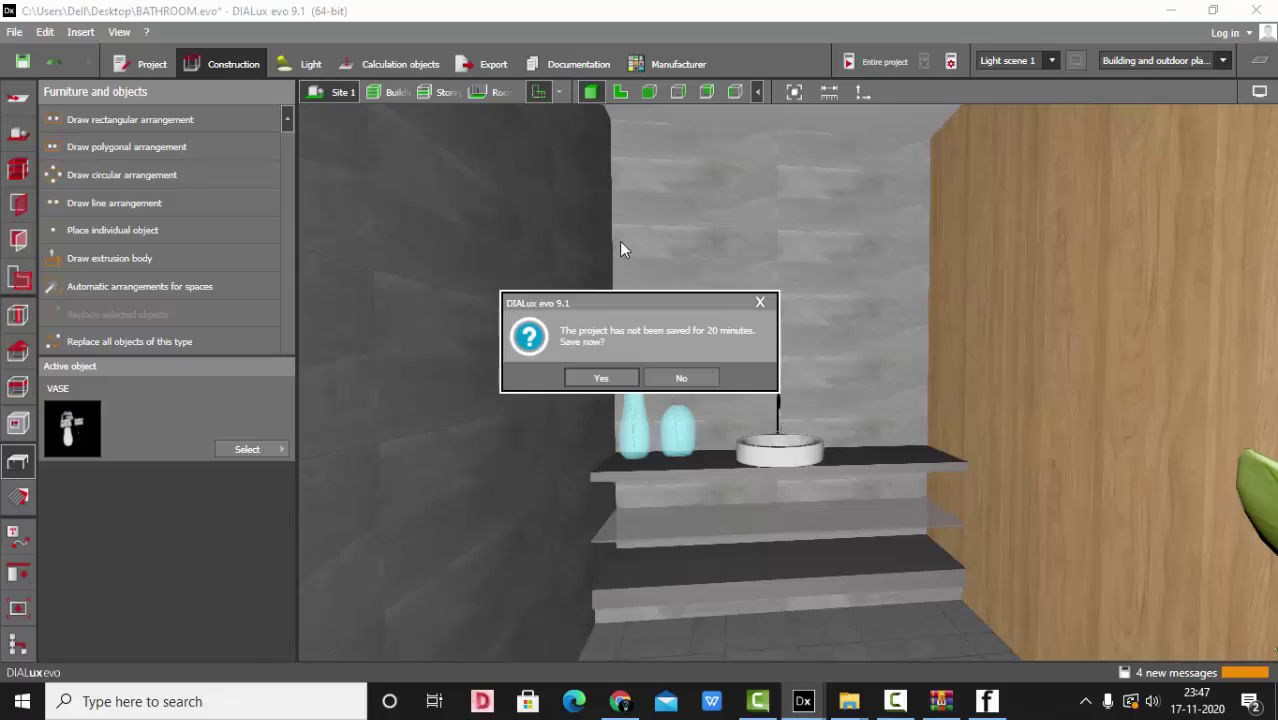
Save the project, and place a vertical cylinder 1 m in height and diameter in the middle of the room in plan
key("Return")
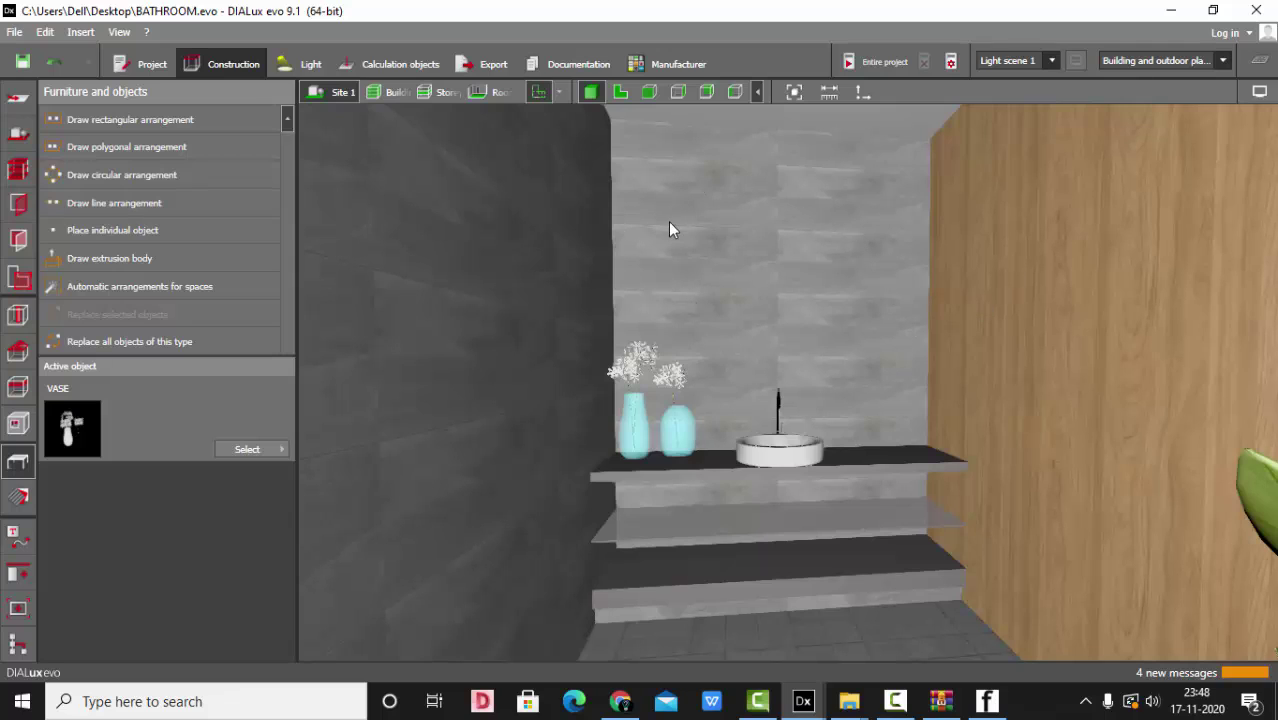
left_click(268, 449)
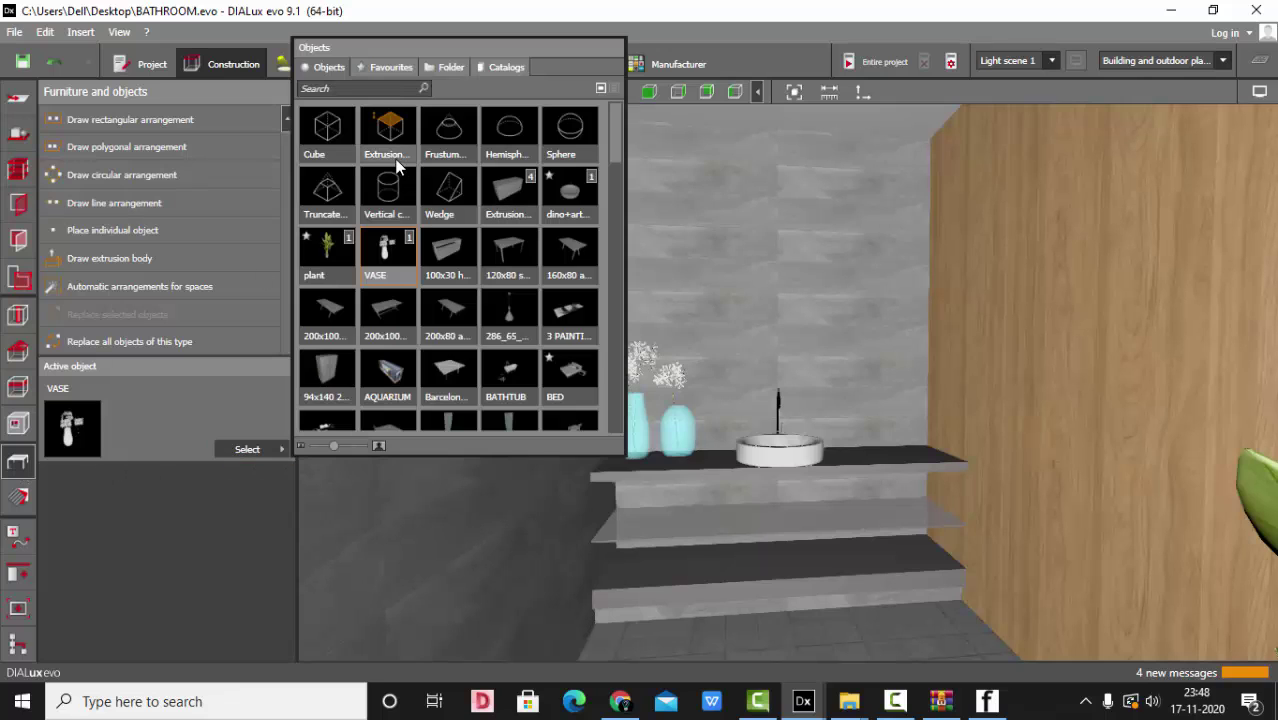
left_click(404, 200)
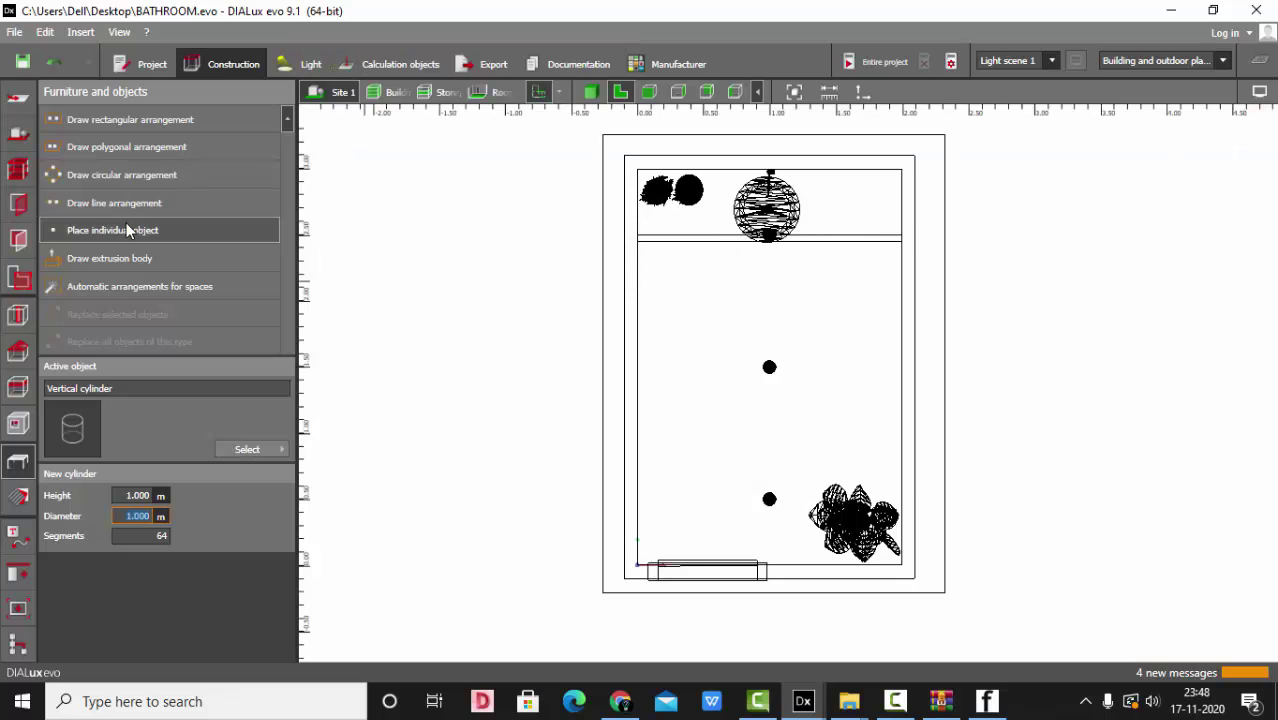
left_click(126, 230)
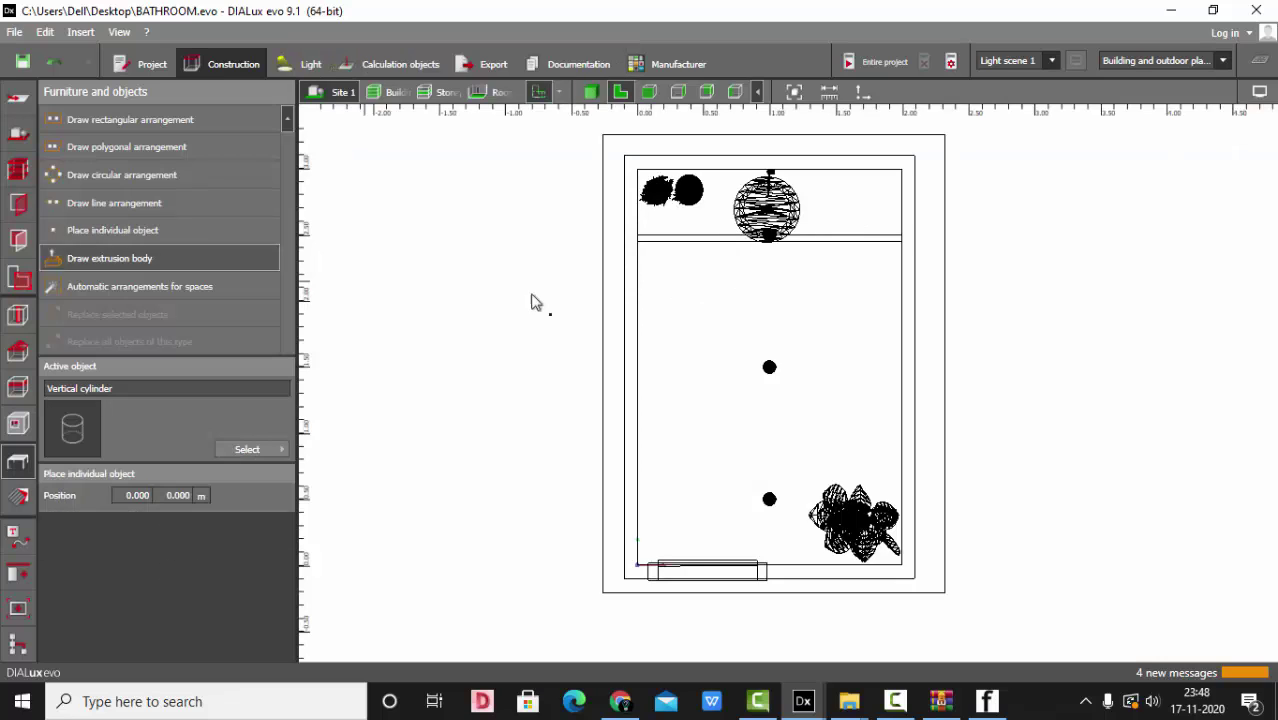
left_click(711, 310)
scroll(705, 309, "up", 1)
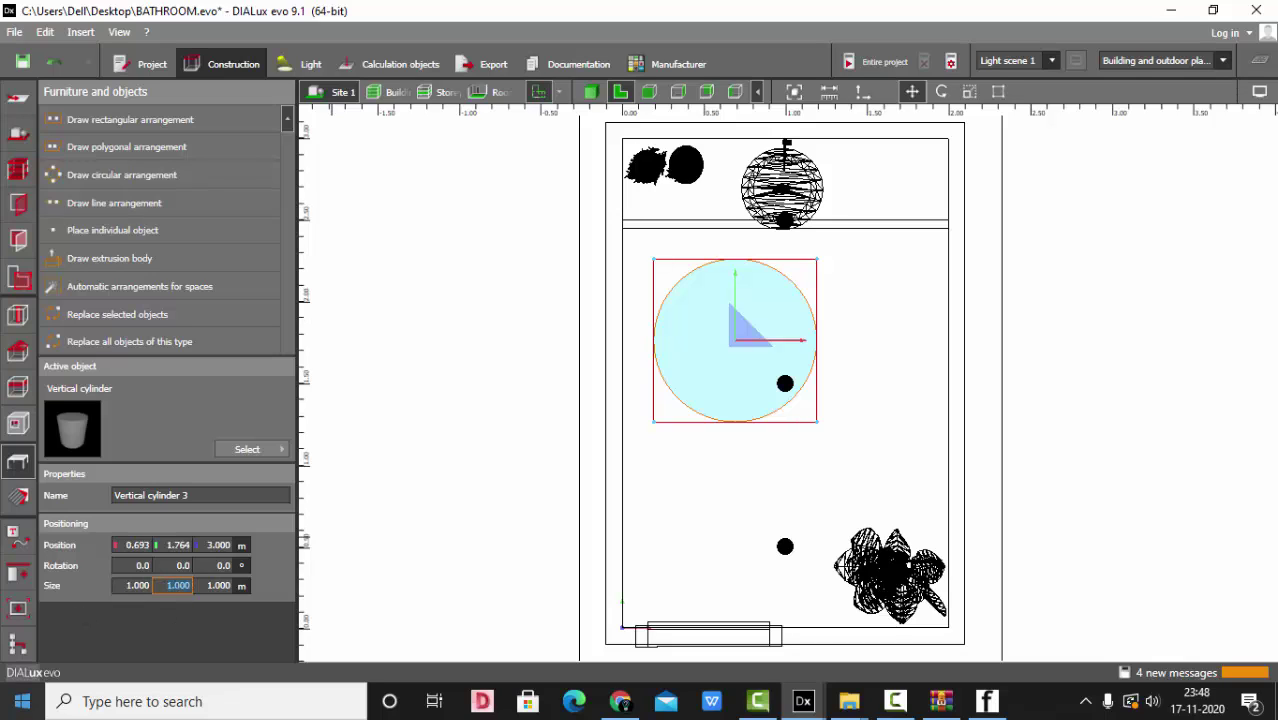
Flatten the cylinder into a 0.005 m thick disc at 1.1 m elevation and rotate it 90° upright in the side view
key("BackSpace")
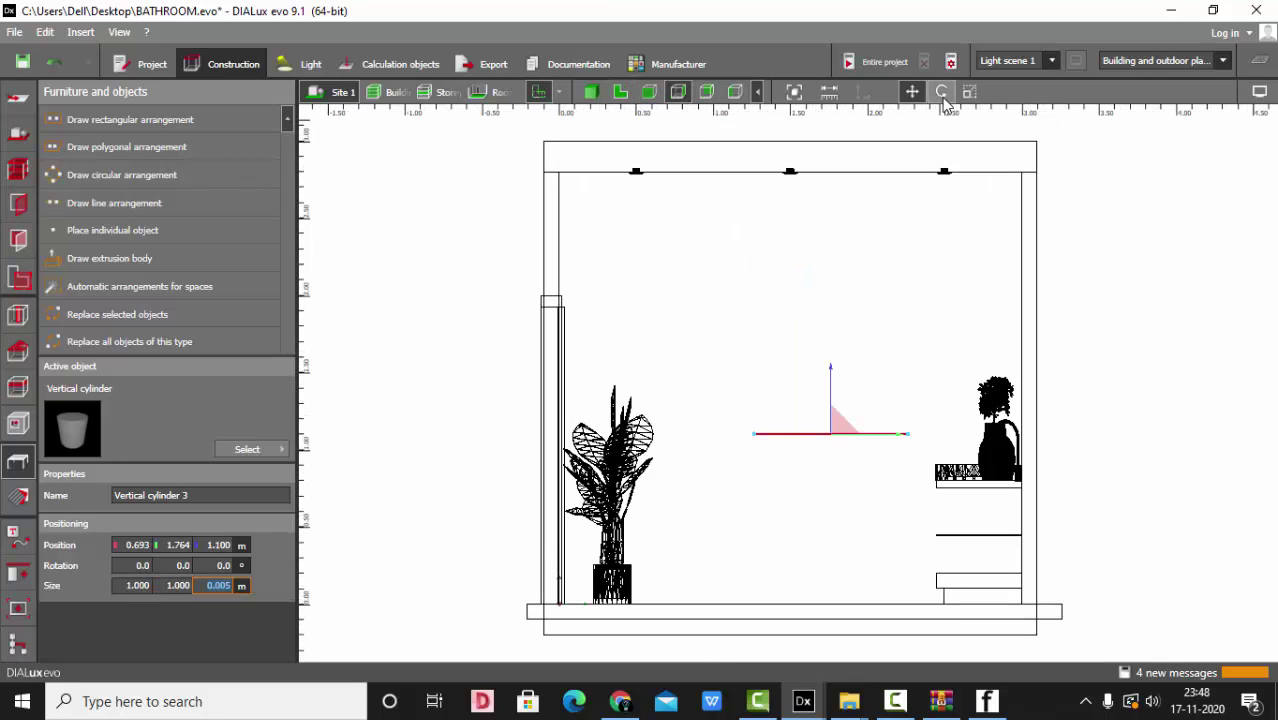
left_click(943, 94)
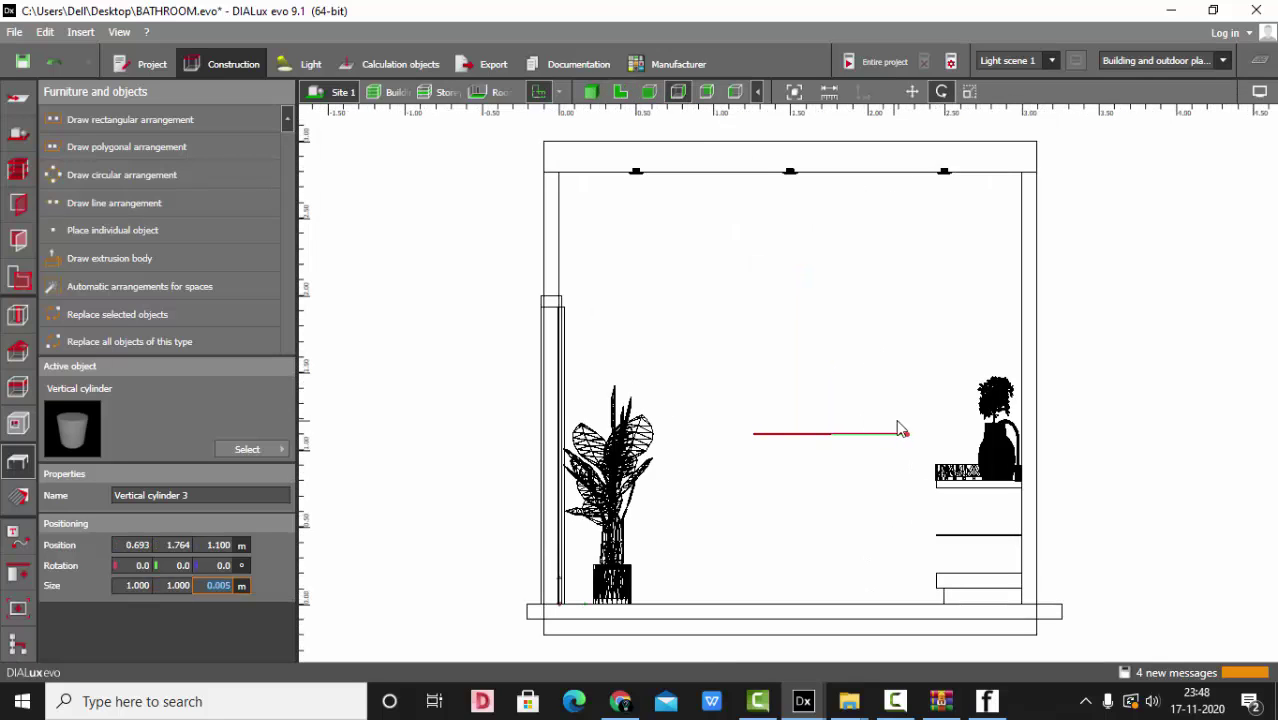
left_click_drag(898, 428, 831, 362)
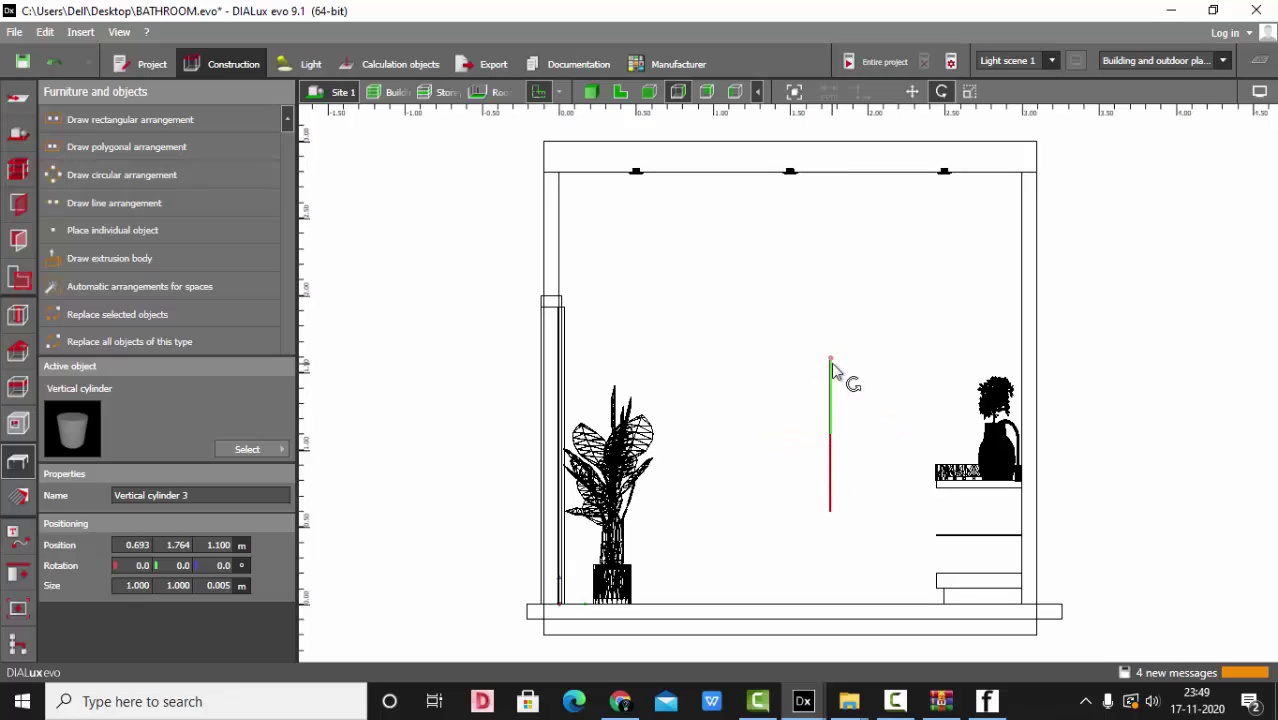
left_click(751, 377)
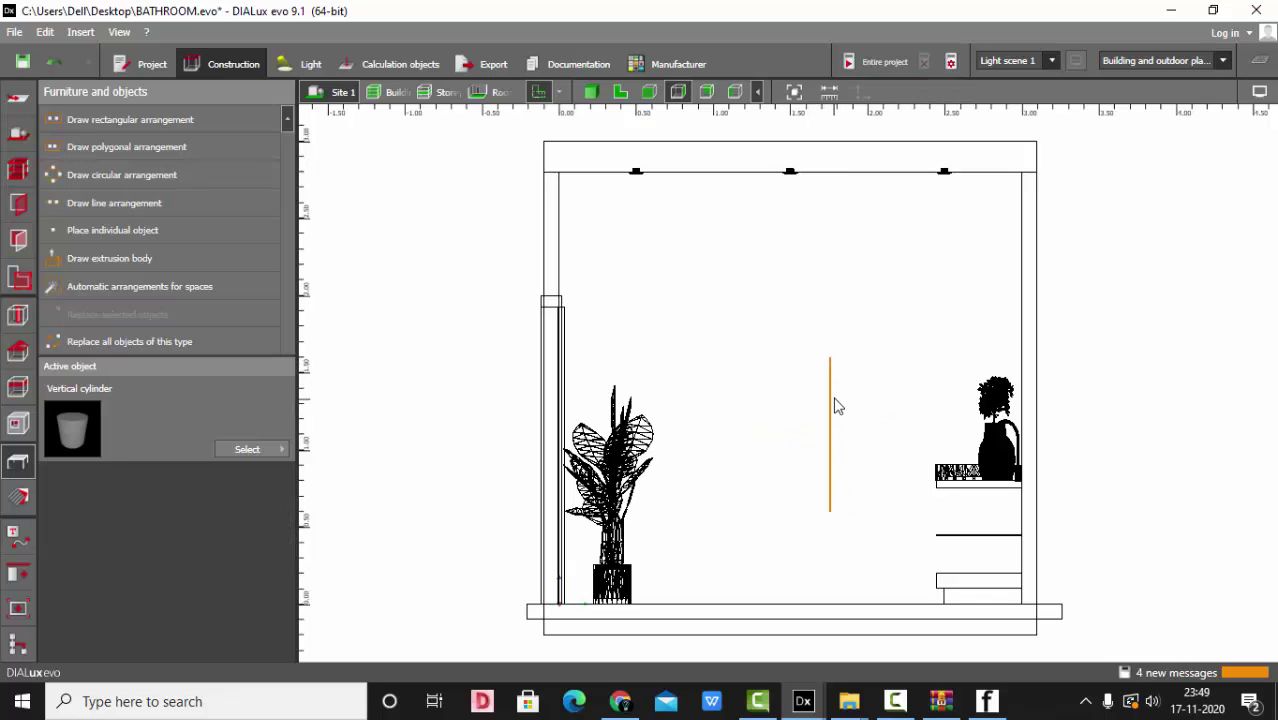
Move the upright disc above the basin in the front view, to about 0.996 m across and 1.467 m high
left_click(832, 405)
left_click(648, 91)
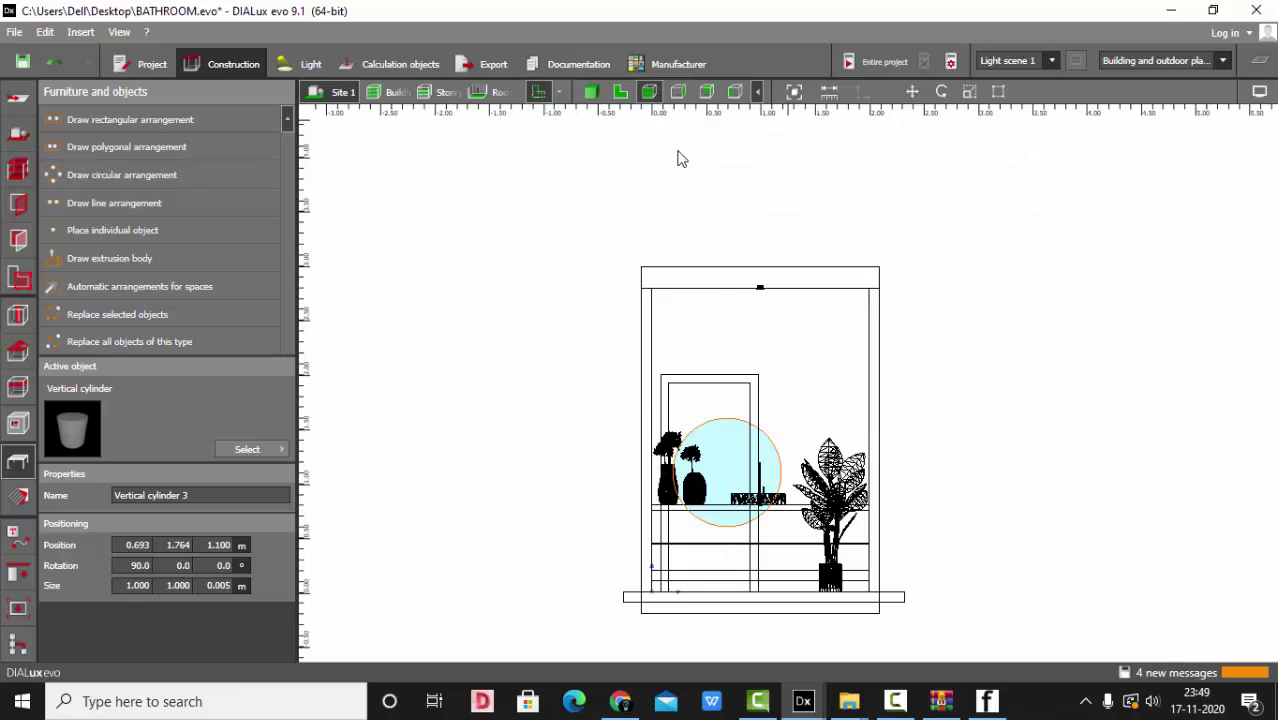
scroll(764, 420, "up", 5)
left_click(918, 93)
scroll(769, 465, "up", 1)
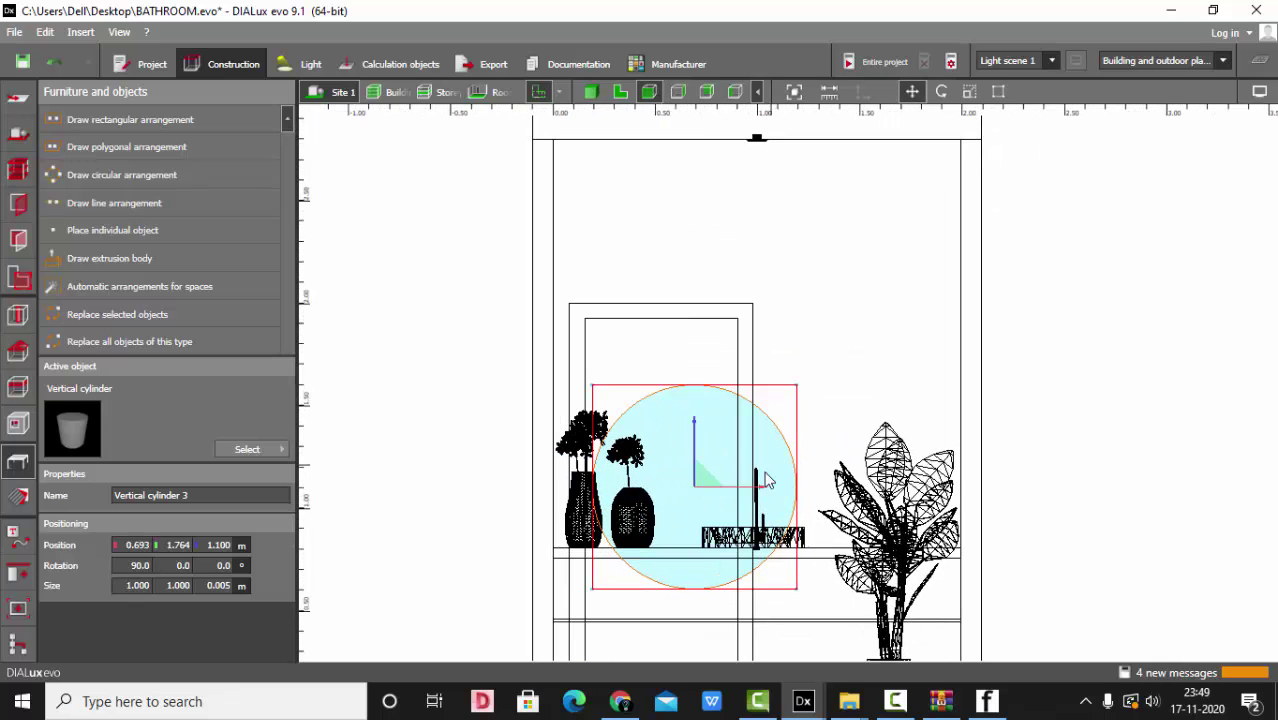
left_click_drag(705, 485, 760, 408)
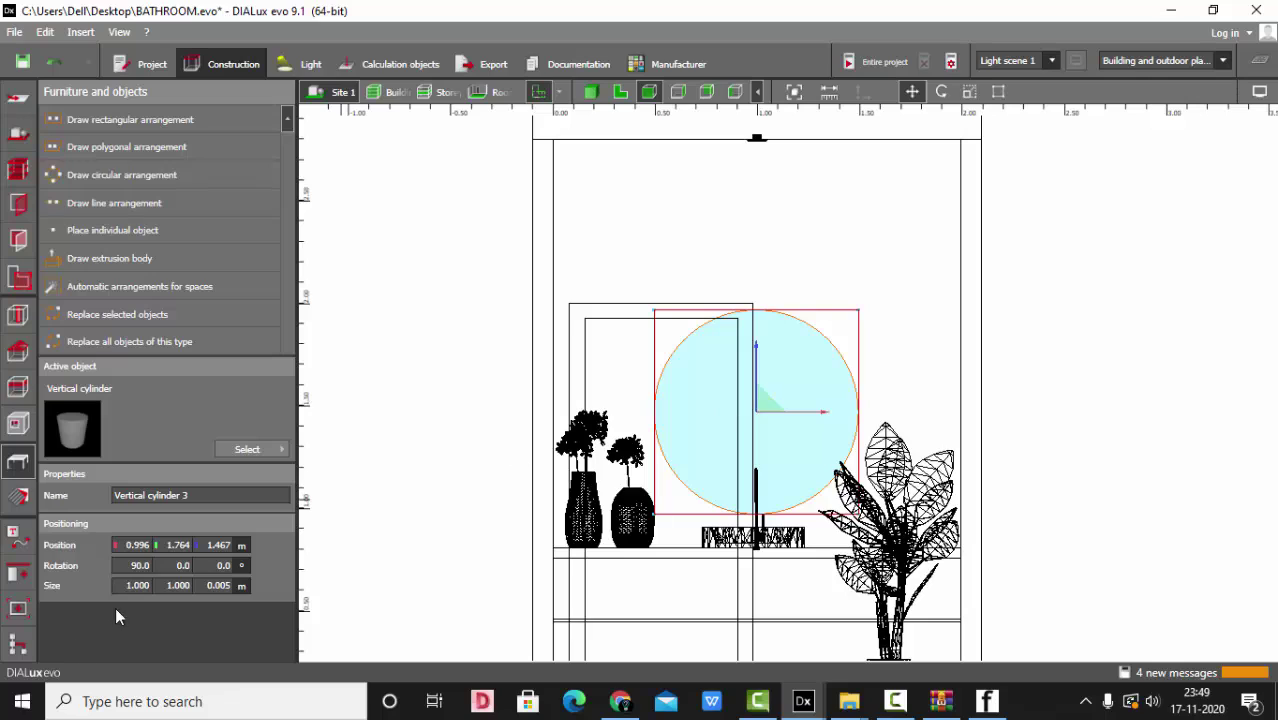
Enlarge the disc to 1.2 × 1.2 m and raise it to about 1.563 m above the floor
left_click(137, 586)
type("1.2")
key("Return")
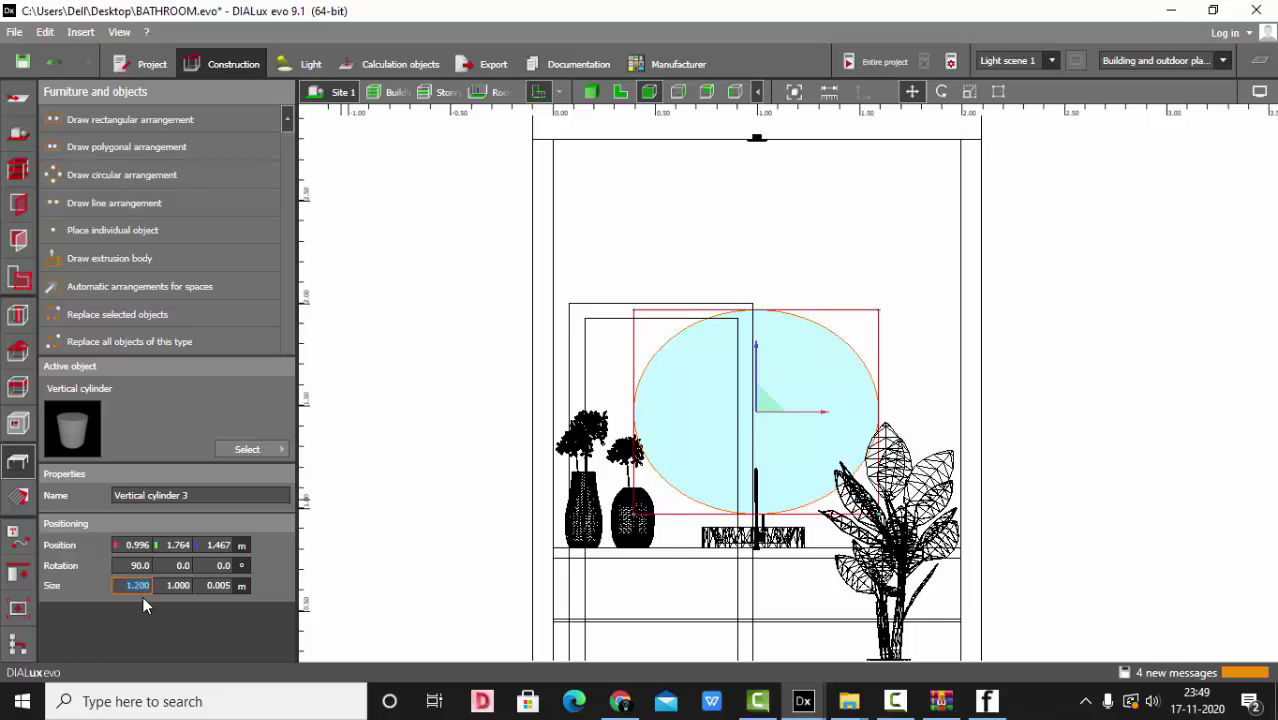
left_click(172, 586)
type("1")
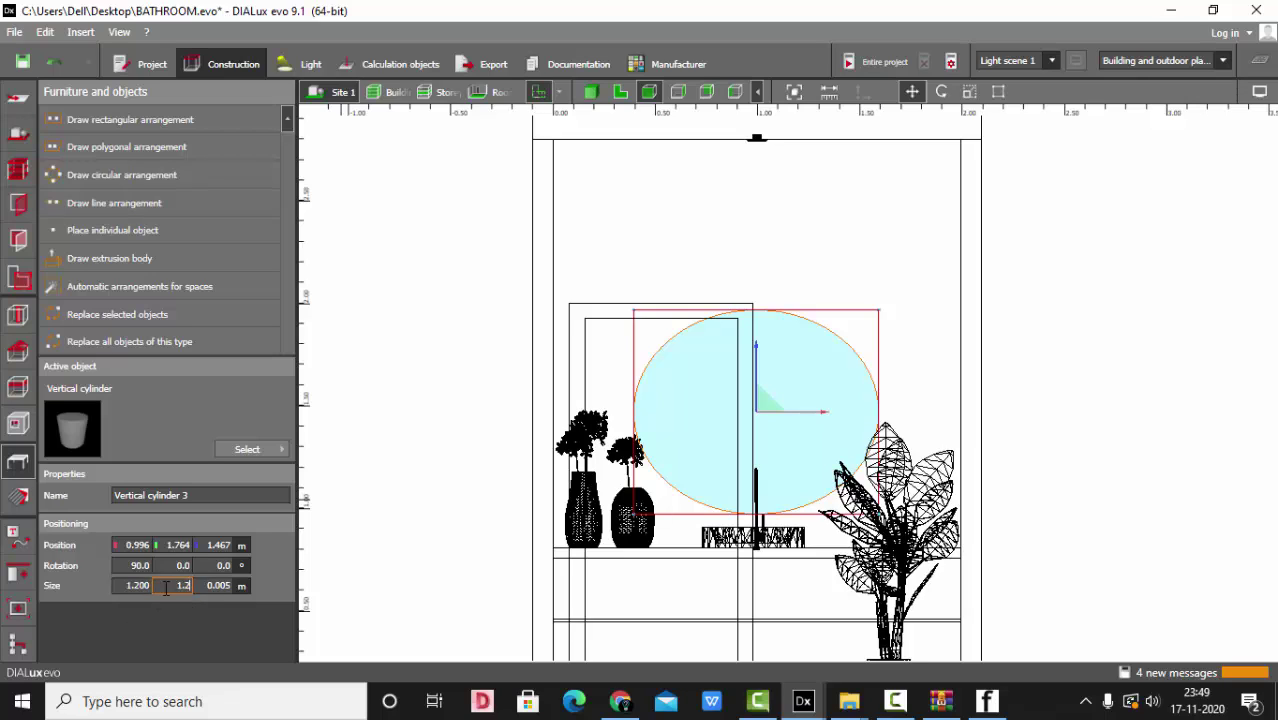
type(".2")
key("Return")
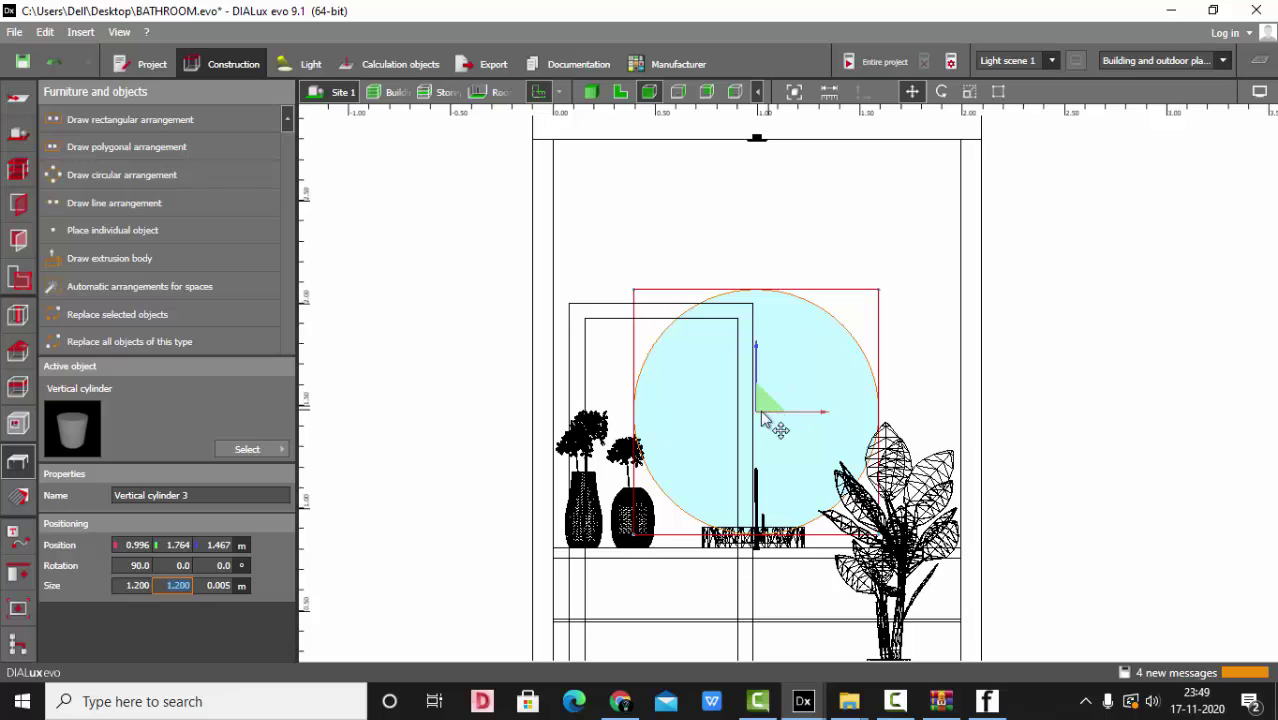
left_click_drag(763, 418, 772, 399)
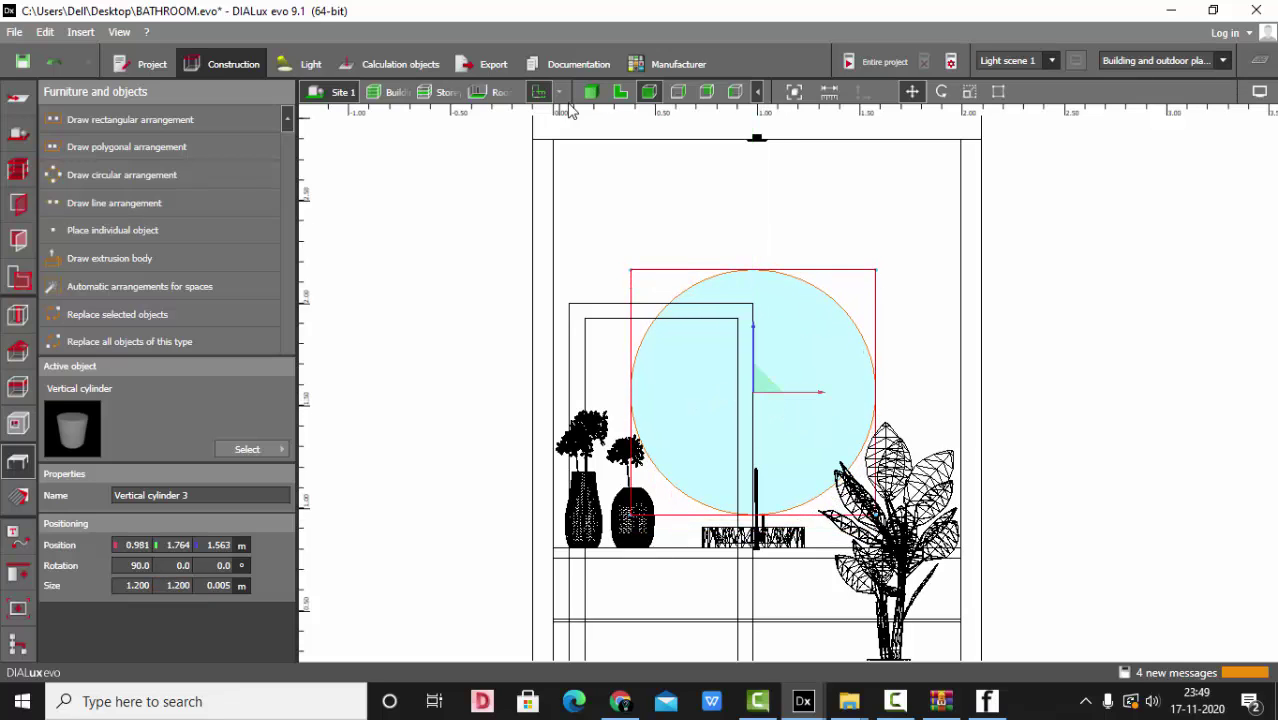
Move the disc in plan to the wall behind the vanity, at about 2.963 m depth, and check it in 3D
left_click(593, 92)
scroll(726, 441, "down", 3)
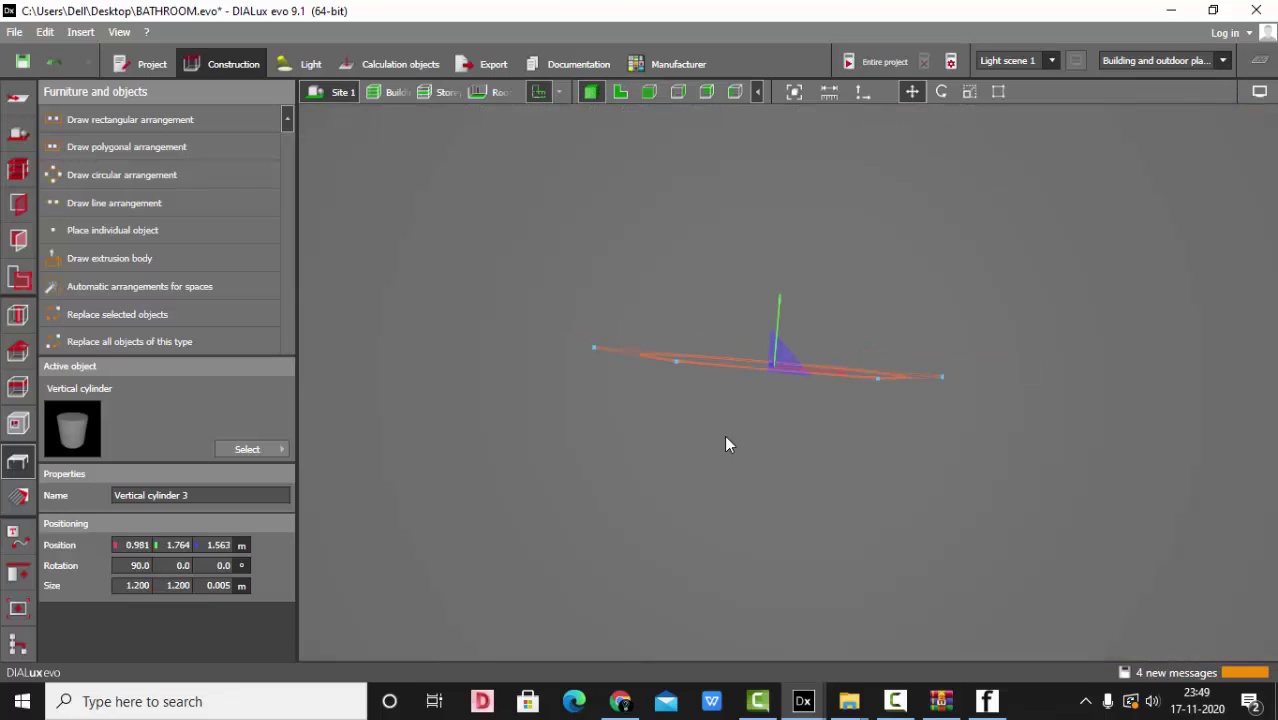
scroll(732, 370, "up", 2)
left_click(620, 91)
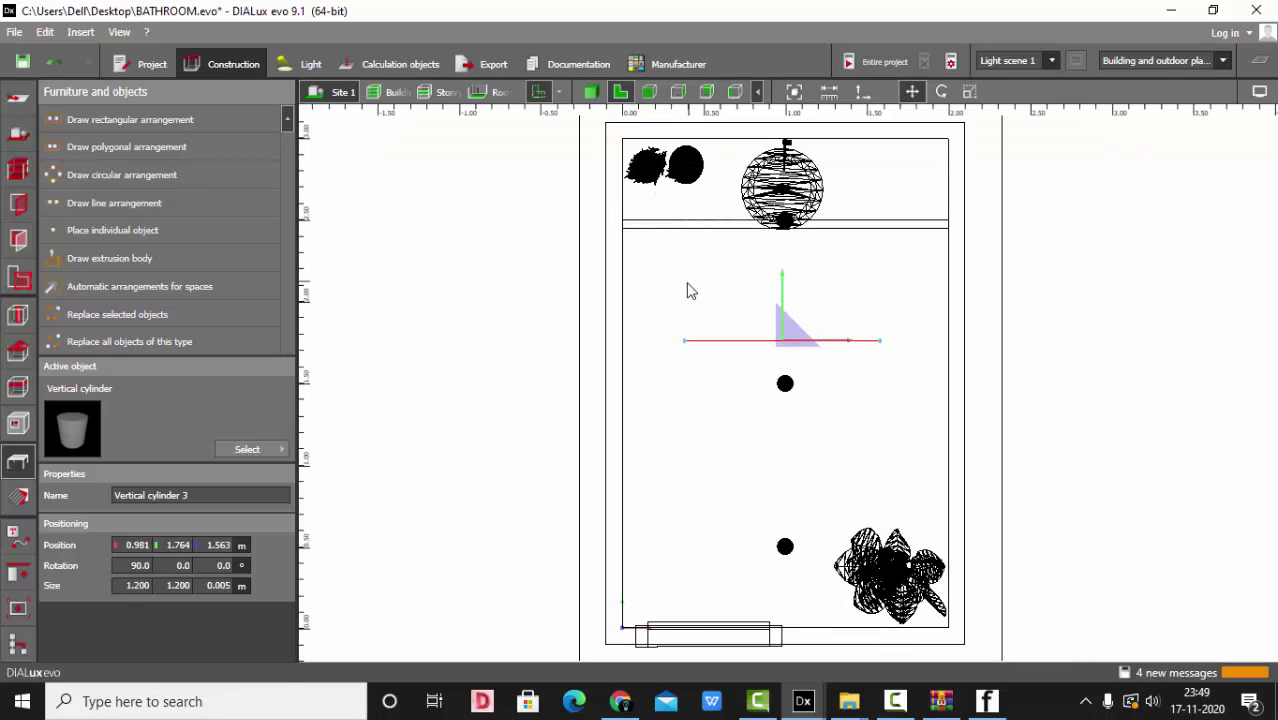
left_click_drag(776, 294, 796, 93)
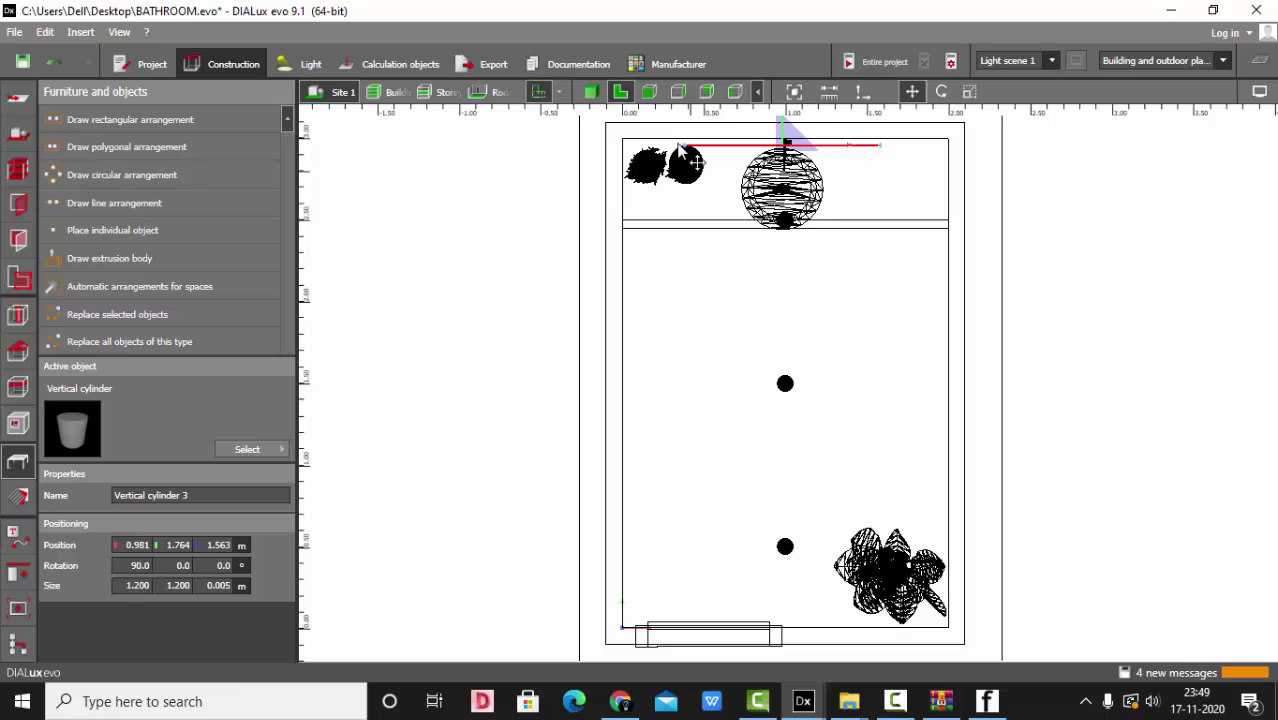
left_click(592, 92)
left_click(648, 402)
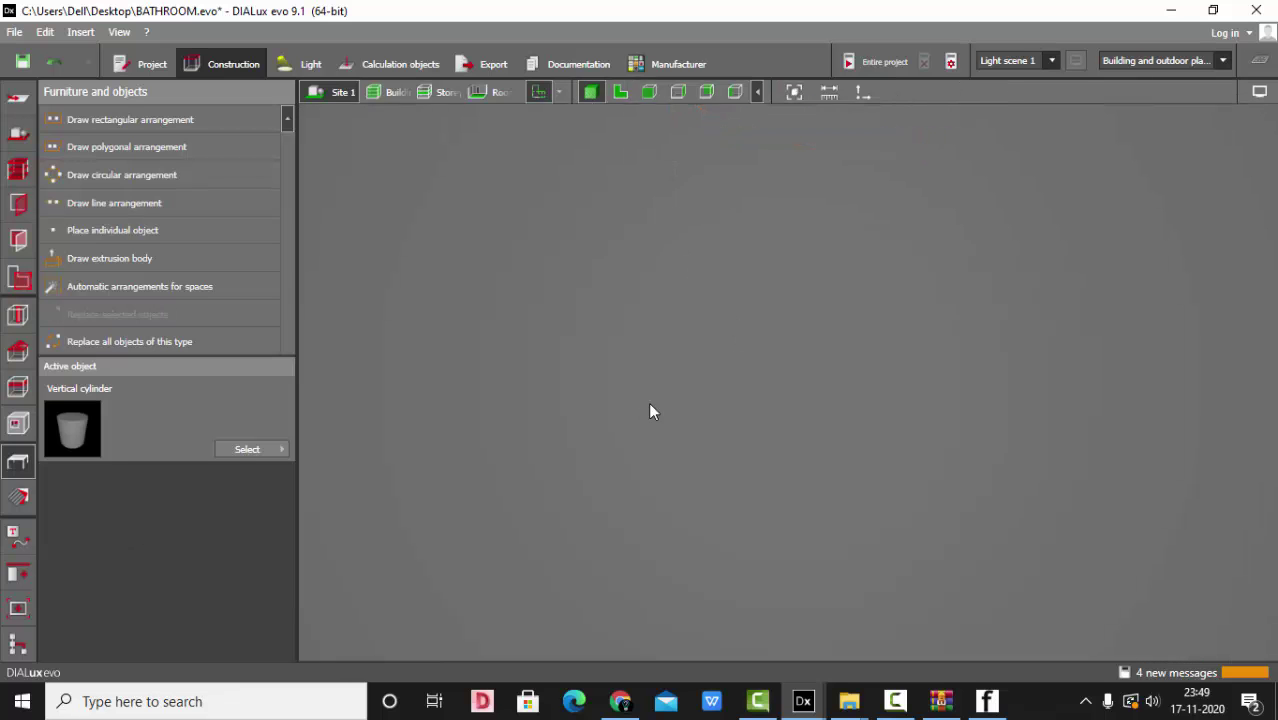
right_click_drag(648, 402, 830, 405)
left_click(802, 350)
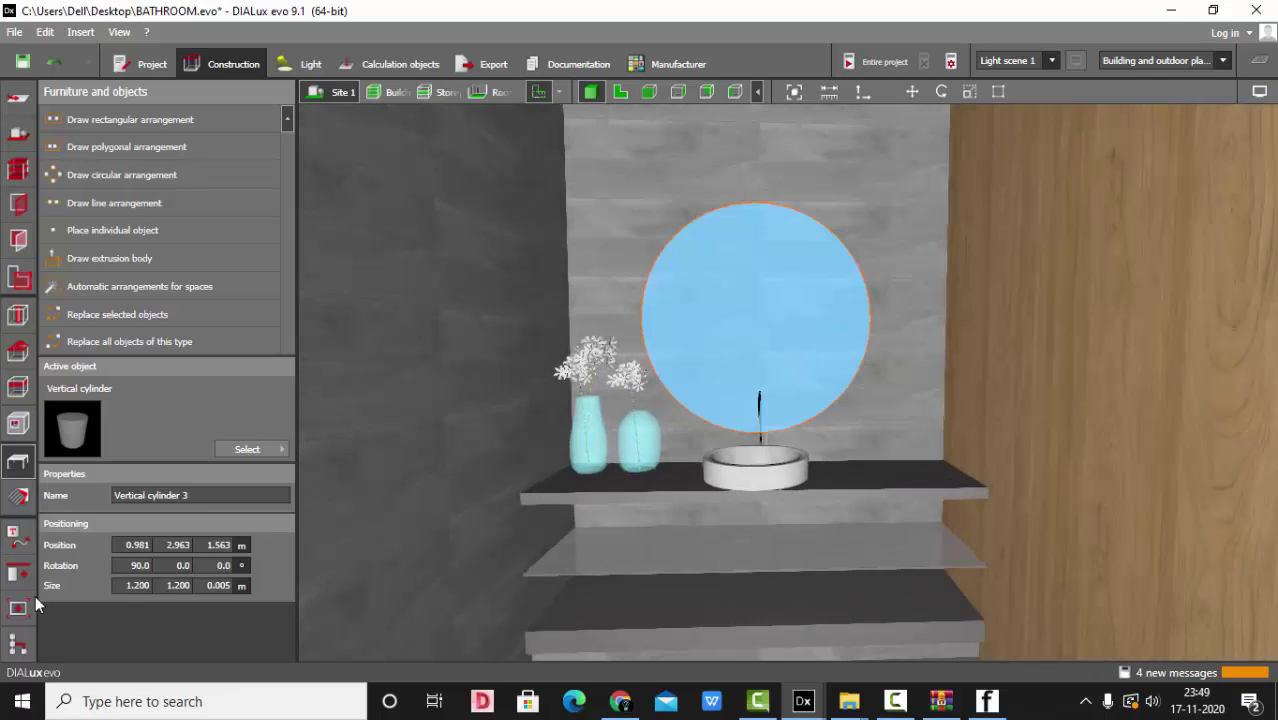
left_click(146, 586)
left_click(871, 408)
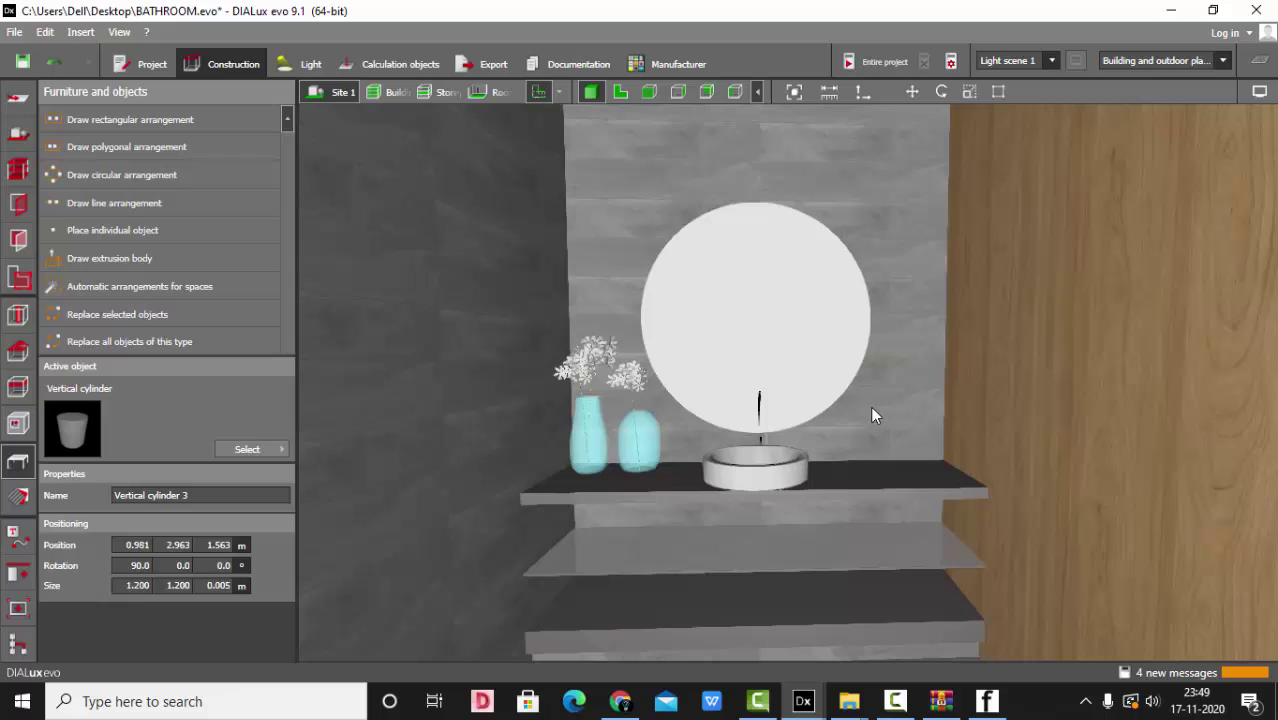
Pick up the disc's material and set its colour to white (255, 255, 255) and its material type to Painted
left_click(29, 503)
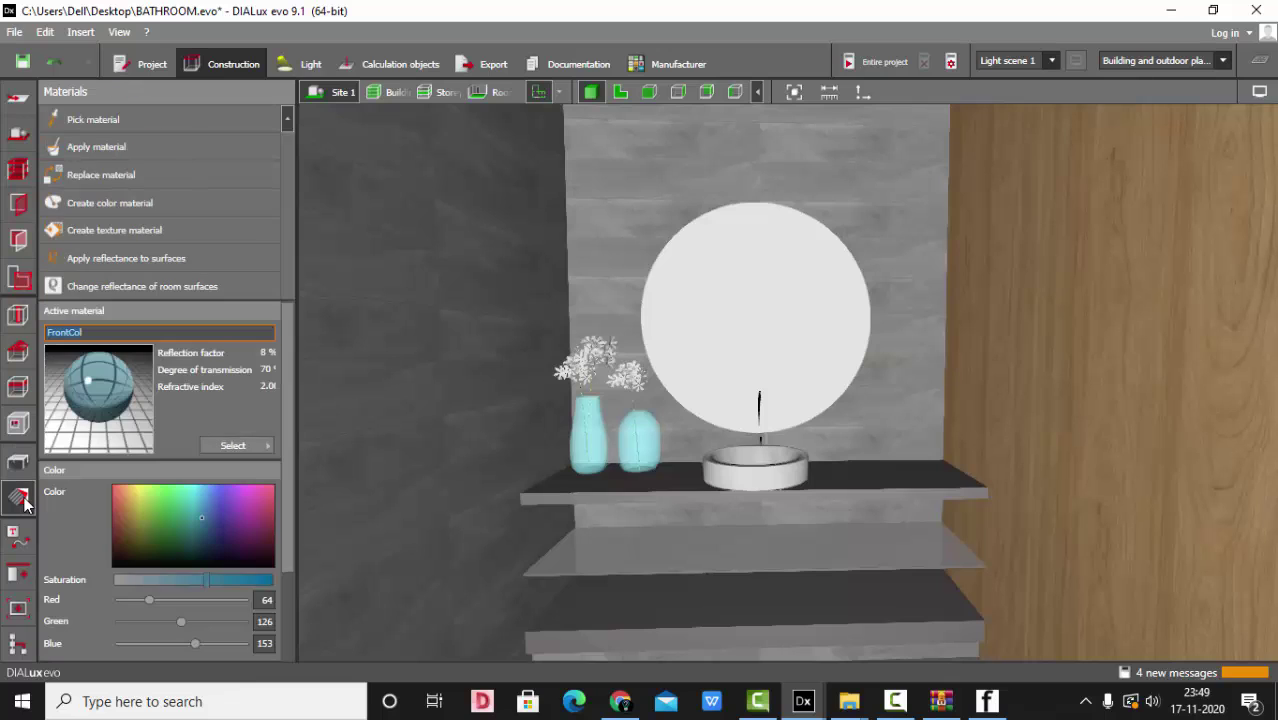
left_click(741, 314)
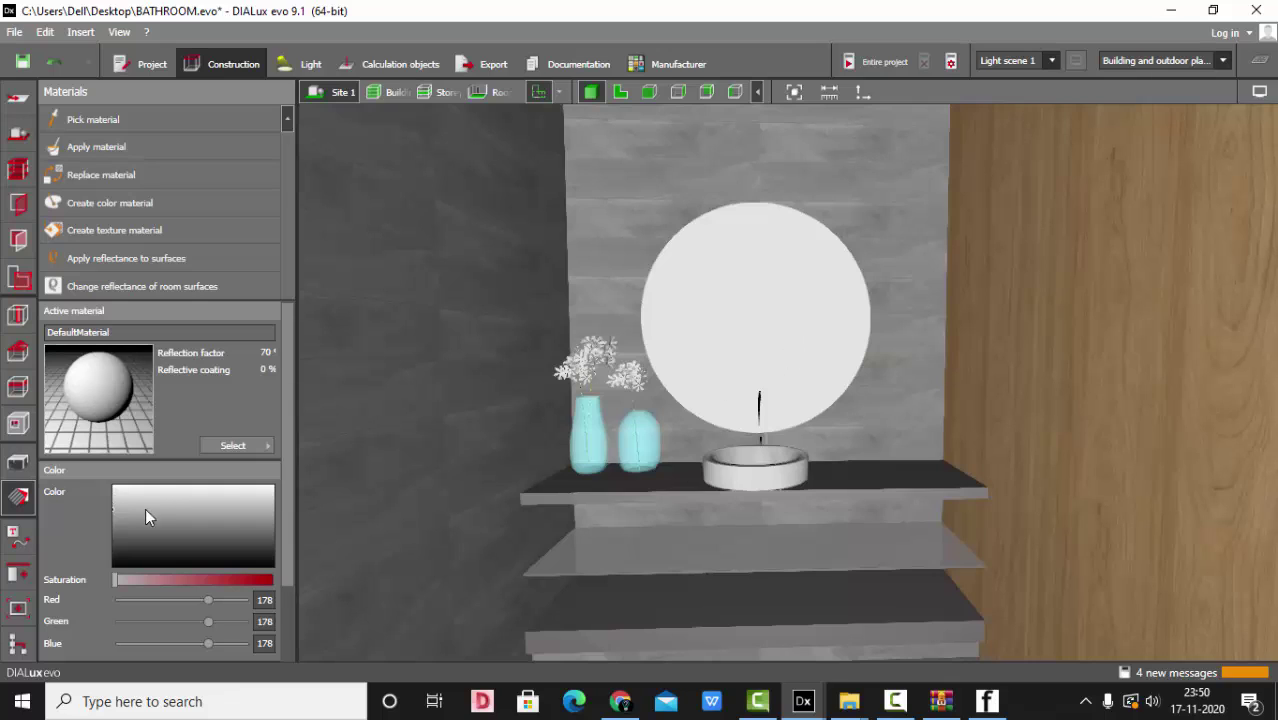
left_click_drag(146, 509, 163, 471)
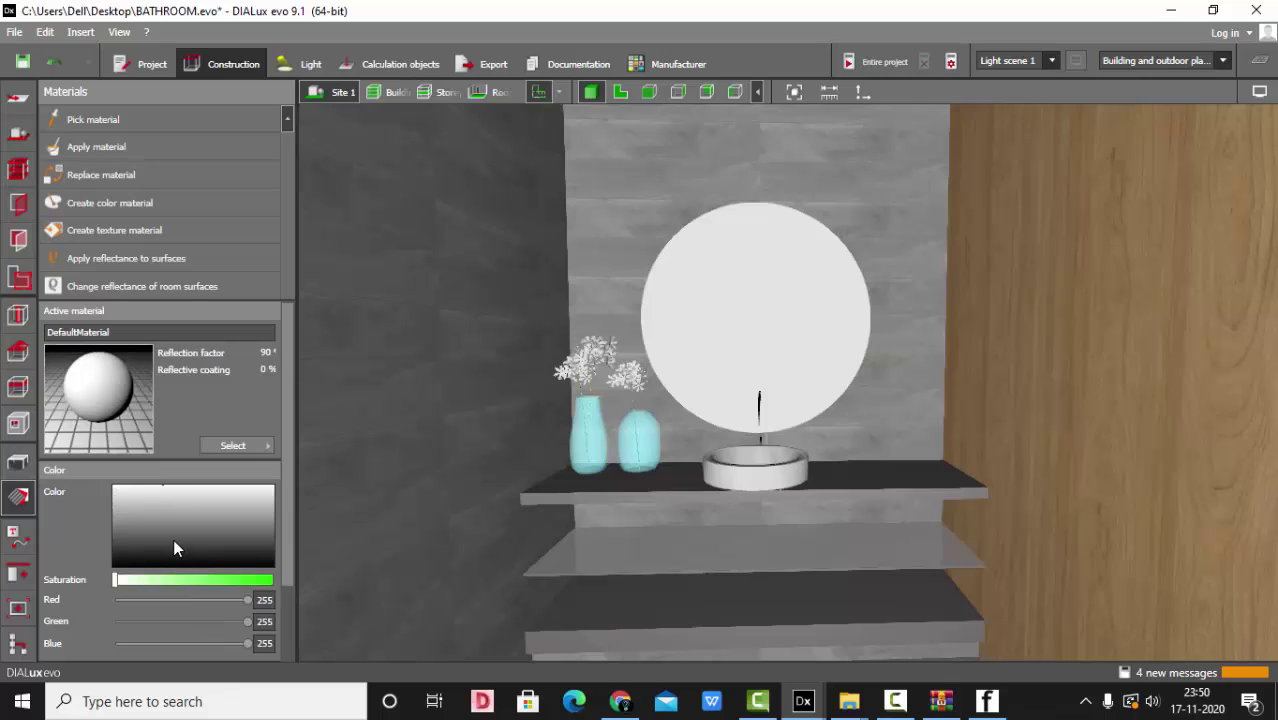
scroll(174, 546, "down", 2)
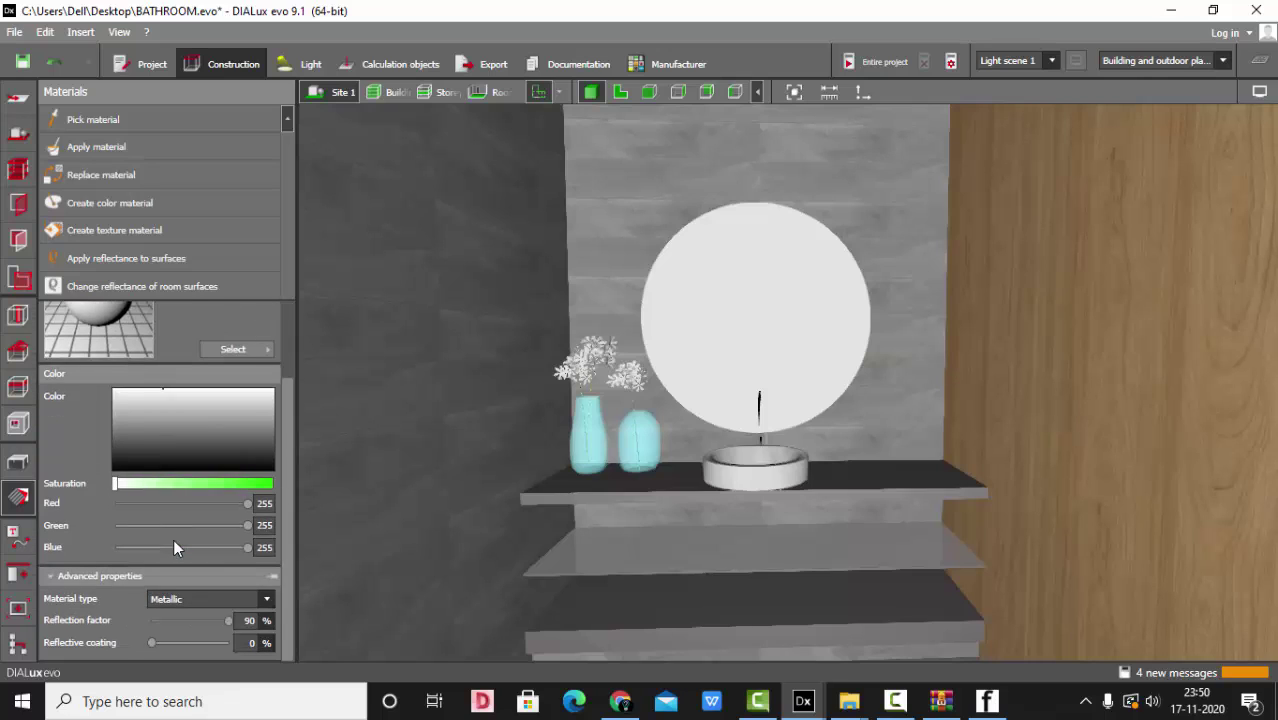
left_click(204, 600)
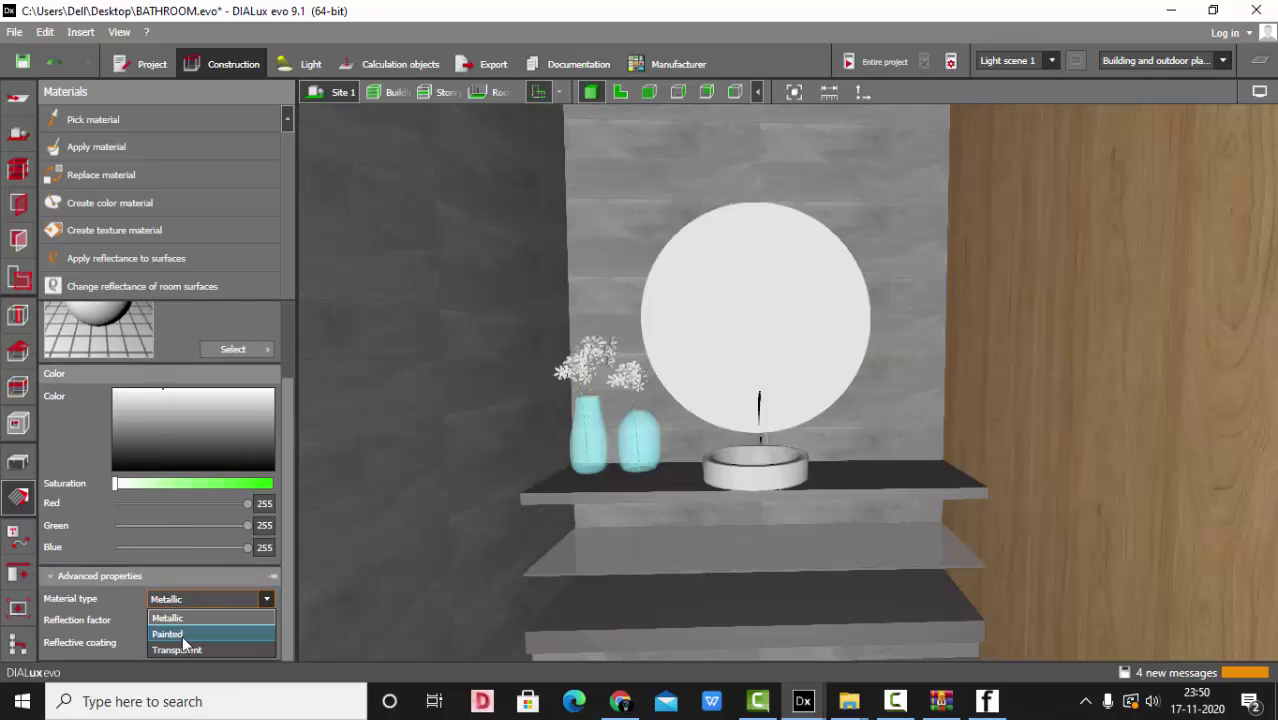
left_click(182, 635)
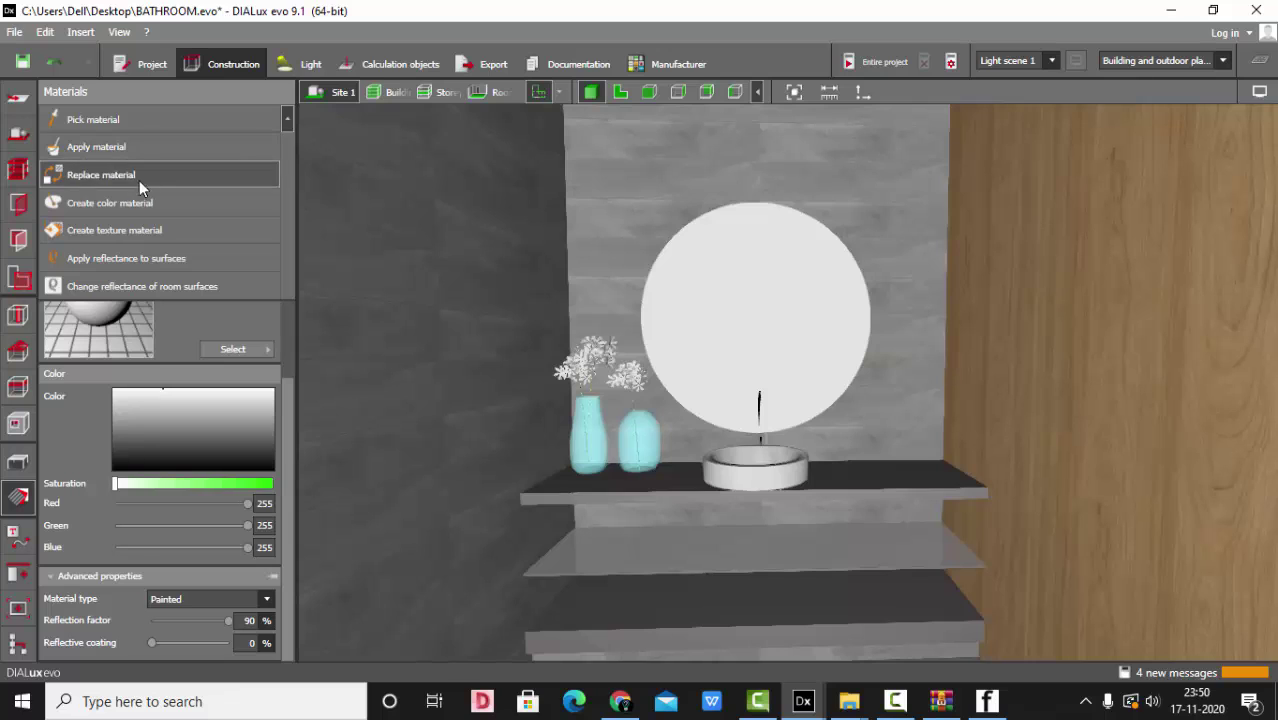
Duplicate the round disc in place, working in the plan view
left_click(20, 462)
left_click(799, 252)
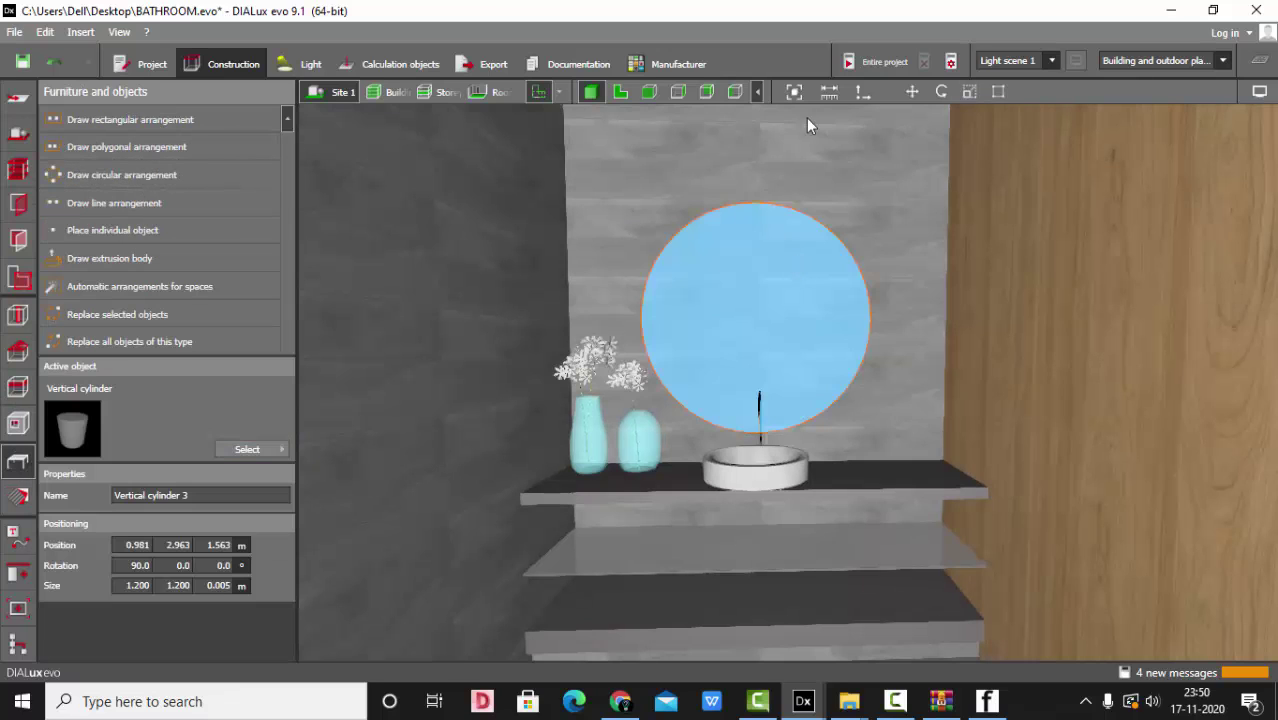
left_click(911, 92)
left_click(620, 91)
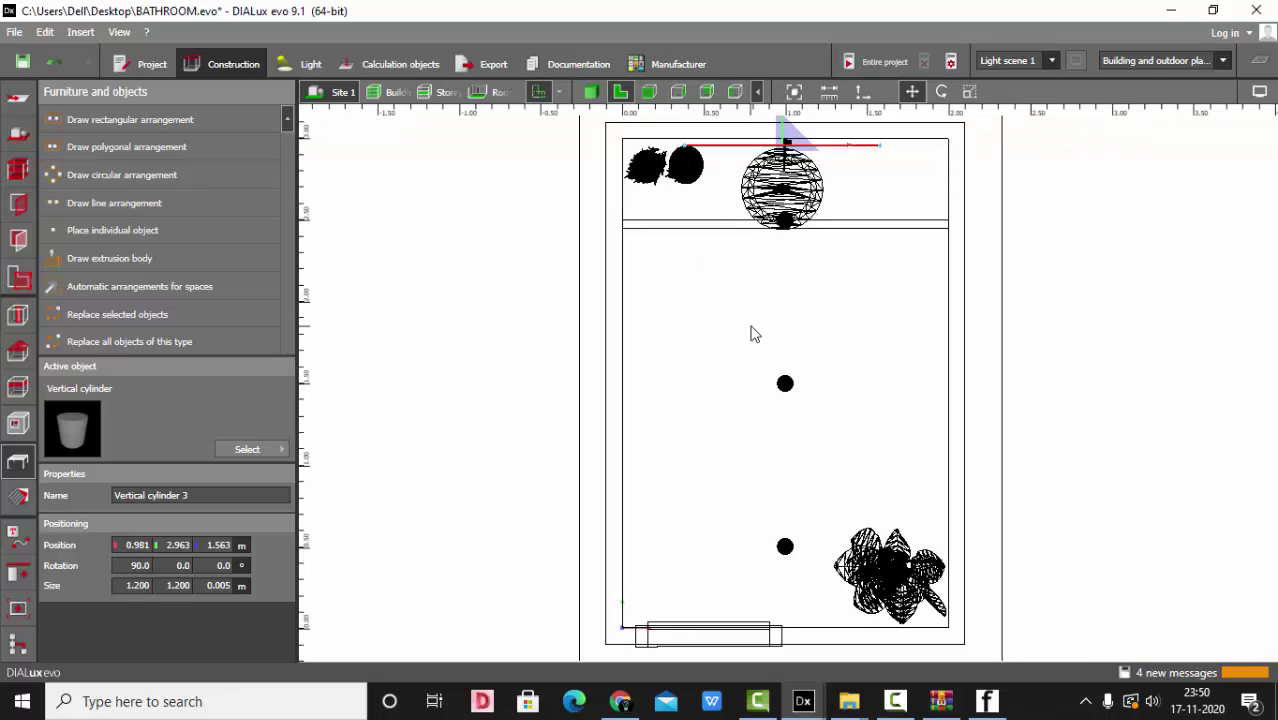
scroll(710, 408, "up", 2)
scroll(674, 490, "down", 3)
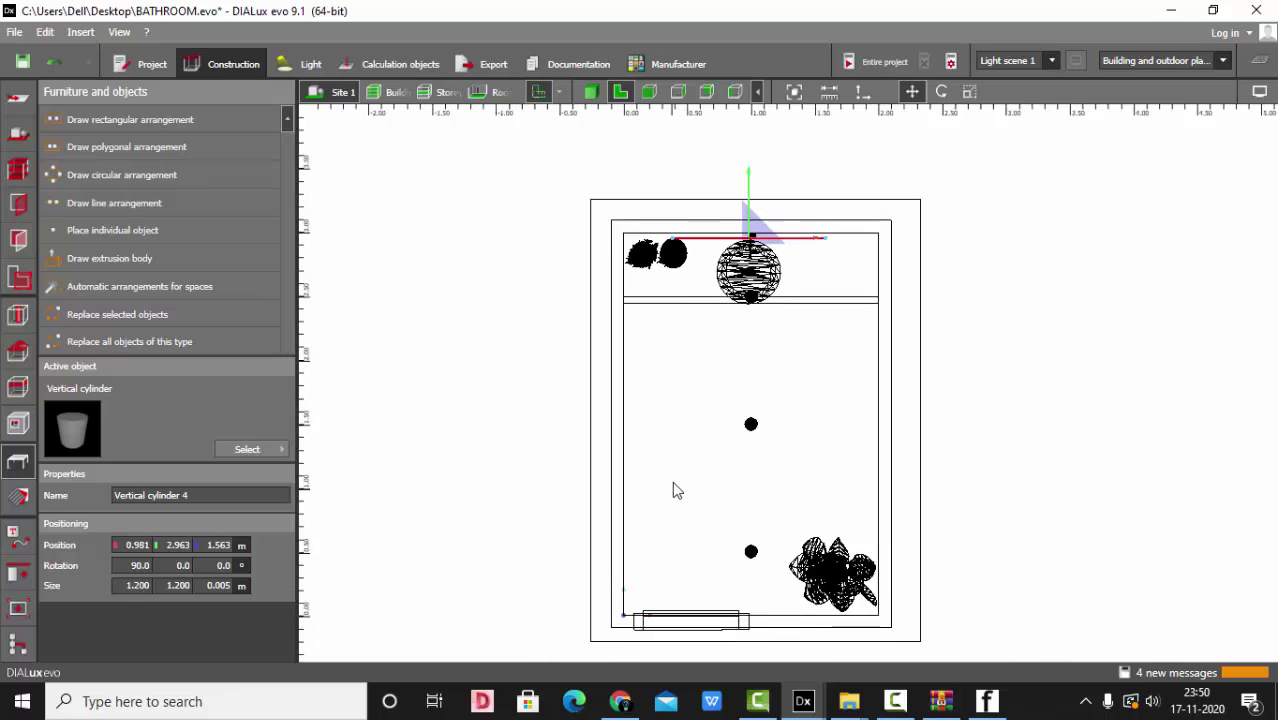
Shift the duplicate disc slightly behind the original towards the wall, to a depth of about 2.970 m
scroll(727, 280, "up", 5)
scroll(765, 325, "up", 1)
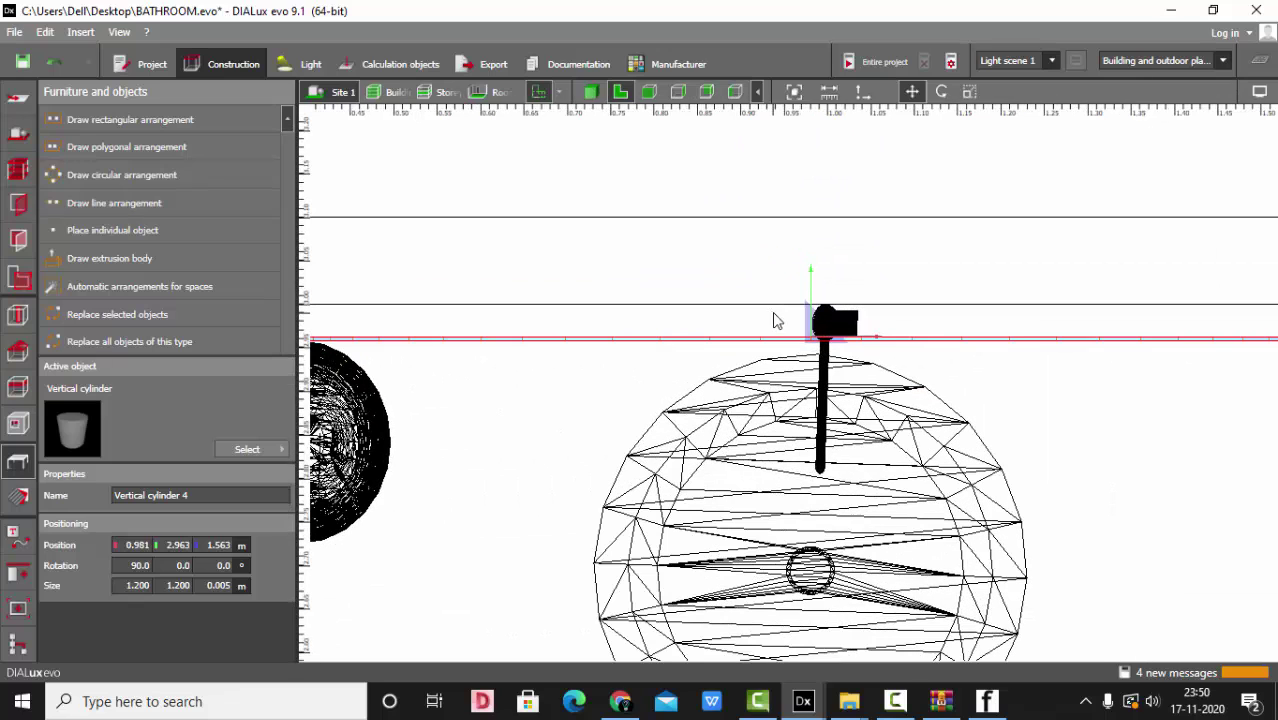
left_click_drag(811, 290, 812, 280)
scroll(858, 335, "up", 3)
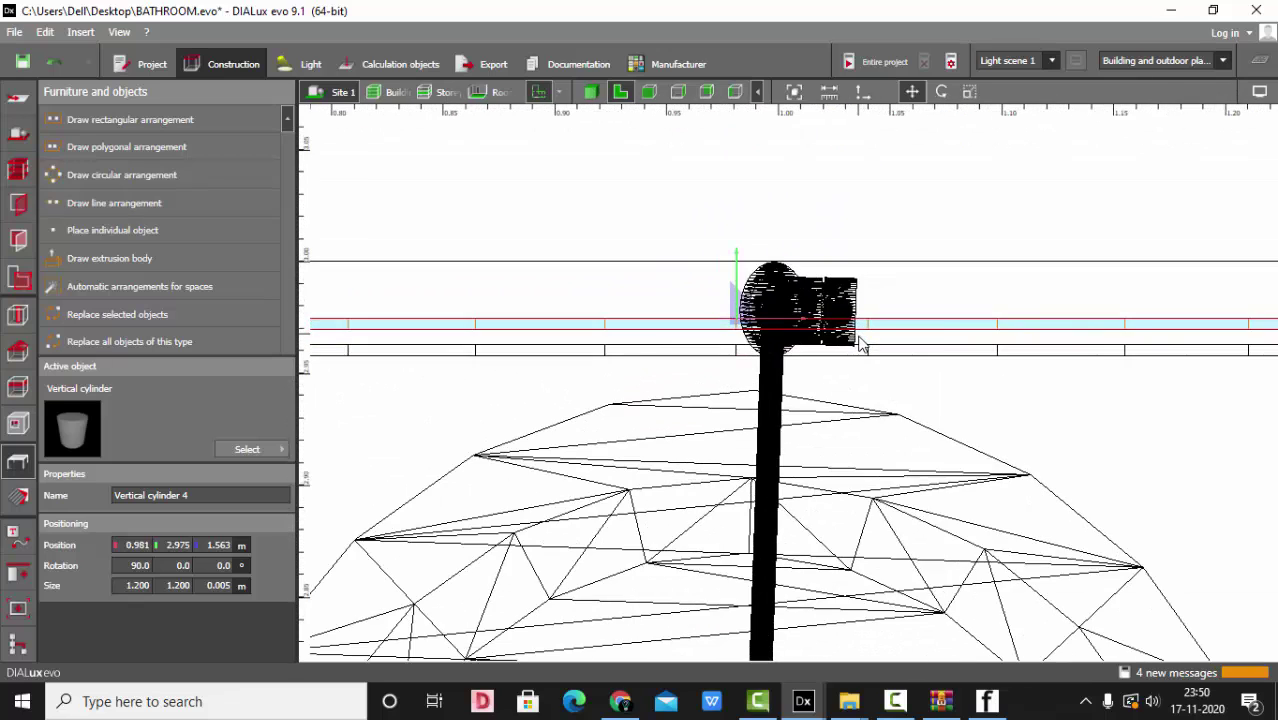
scroll(682, 362, "up", 4)
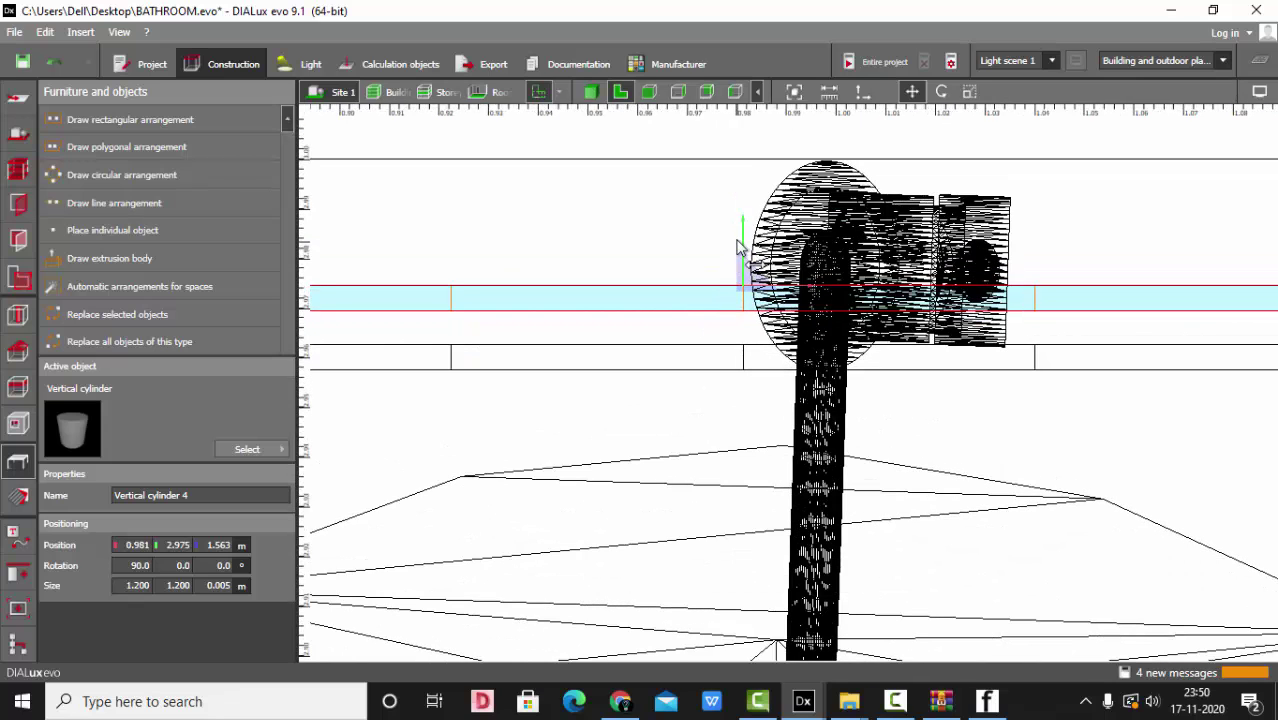
left_click_drag(739, 247, 742, 265)
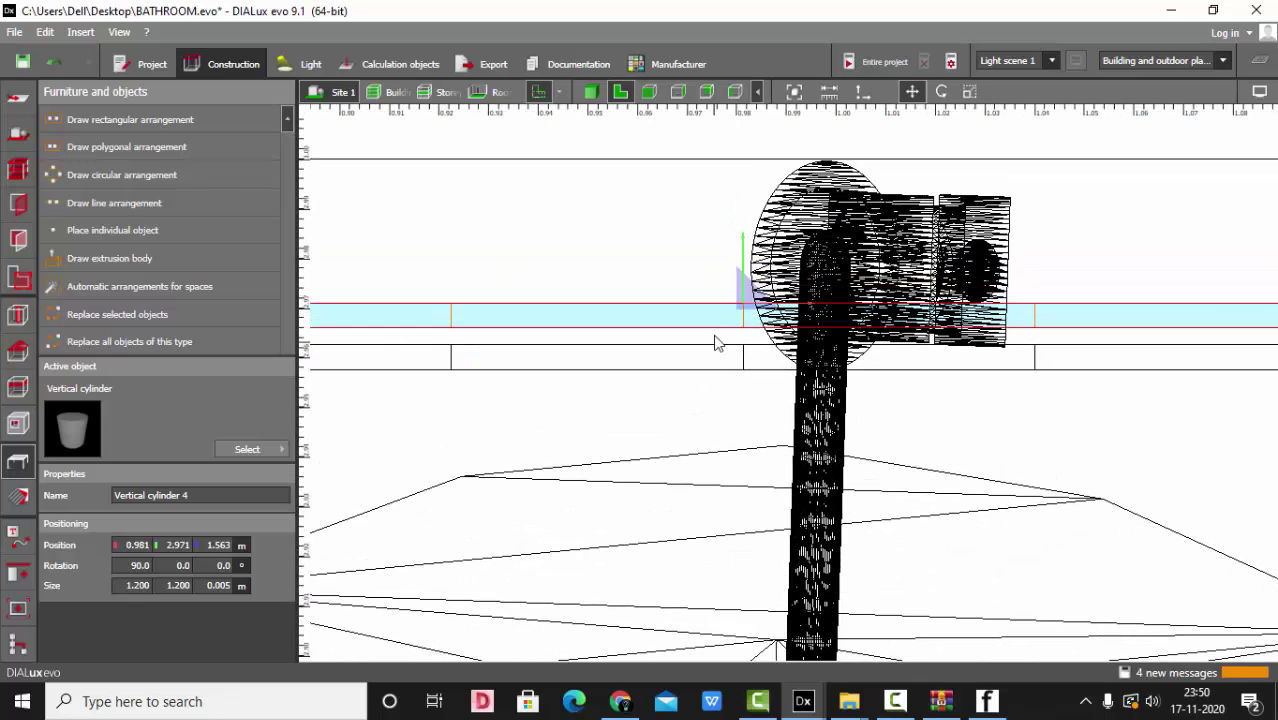
left_click_drag(752, 262, 752, 268)
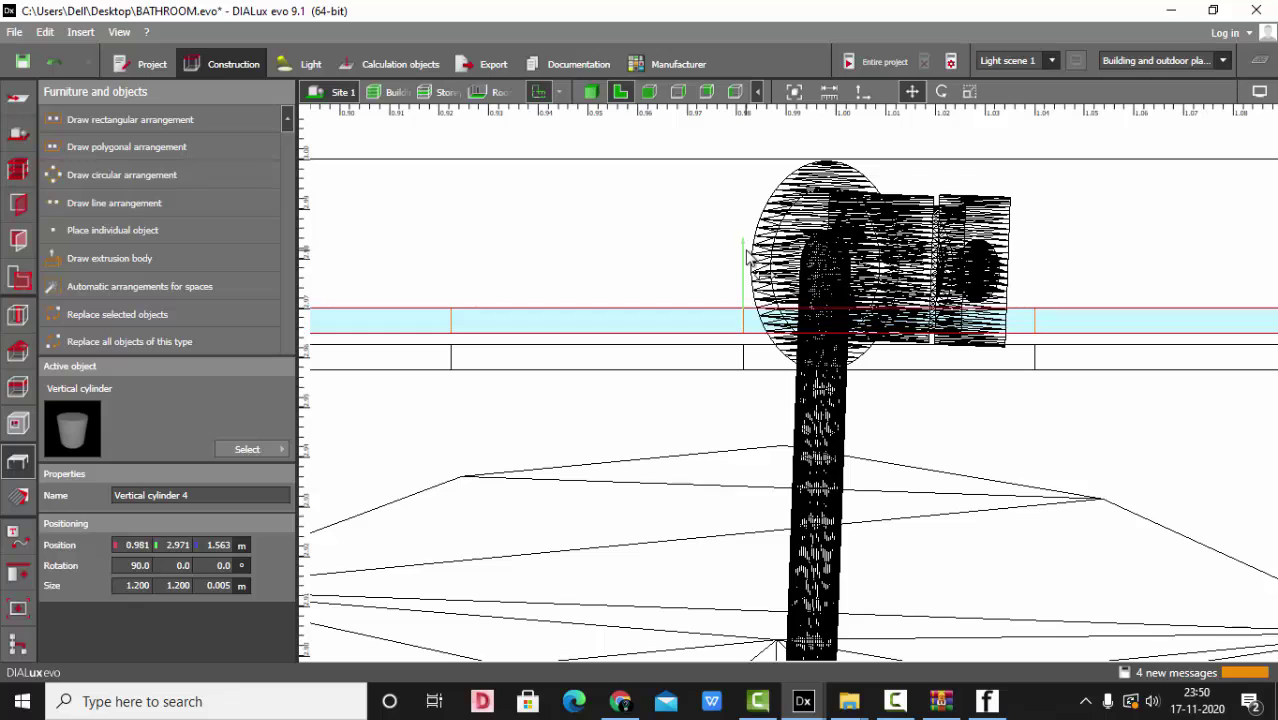
scroll(682, 226, "down", 5)
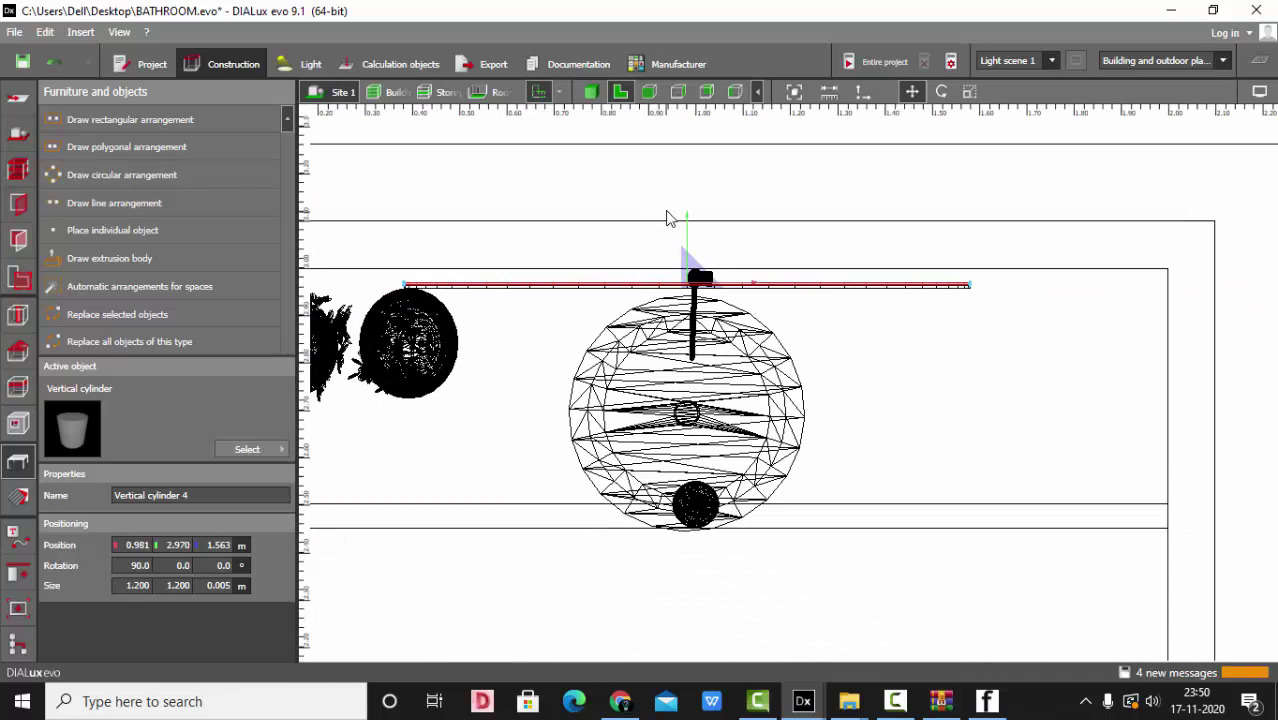
left_click(667, 185)
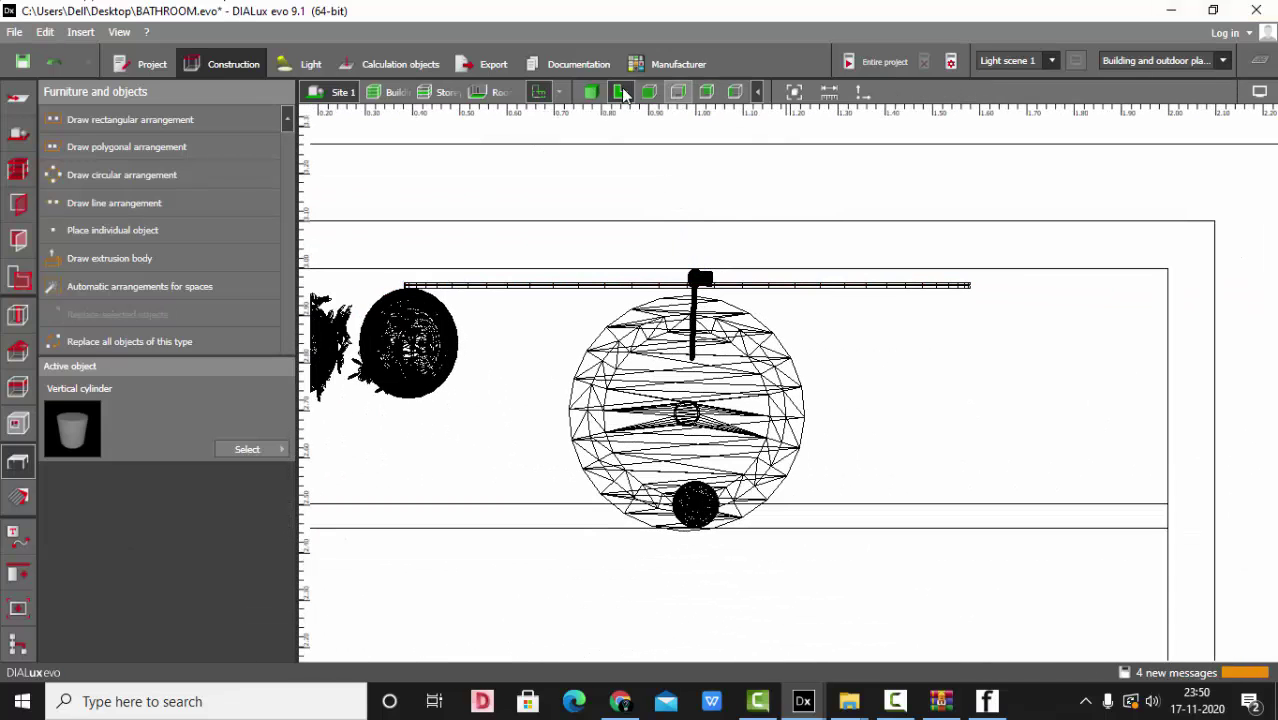
Change the white active material to the Transparent material type with a reflection factor of 70 %
left_click(591, 92)
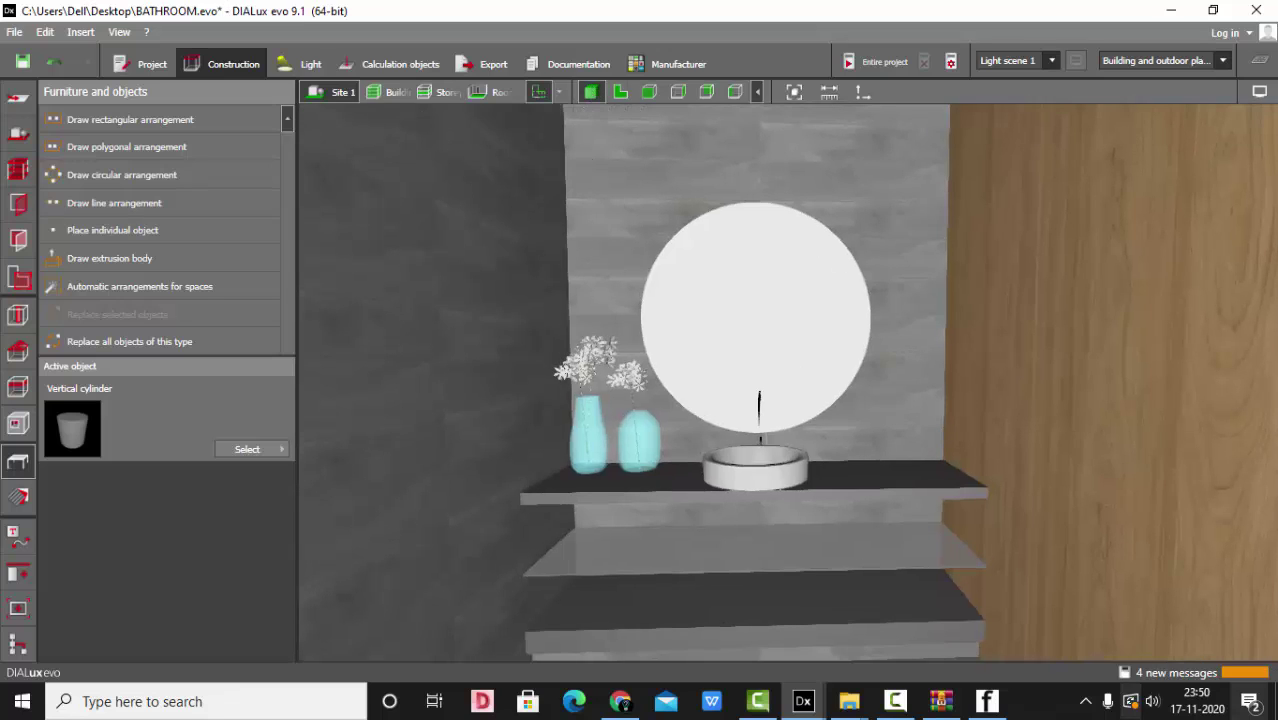
left_click(24, 494)
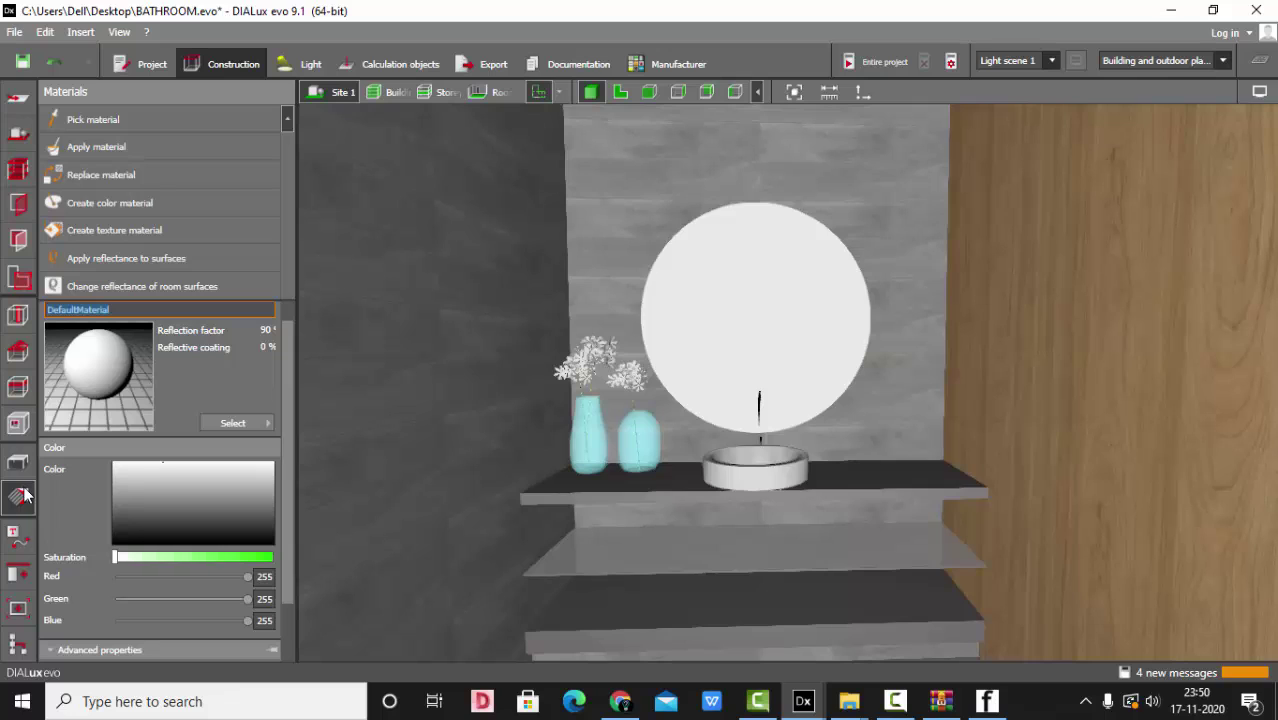
left_click_drag(156, 473, 97, 423)
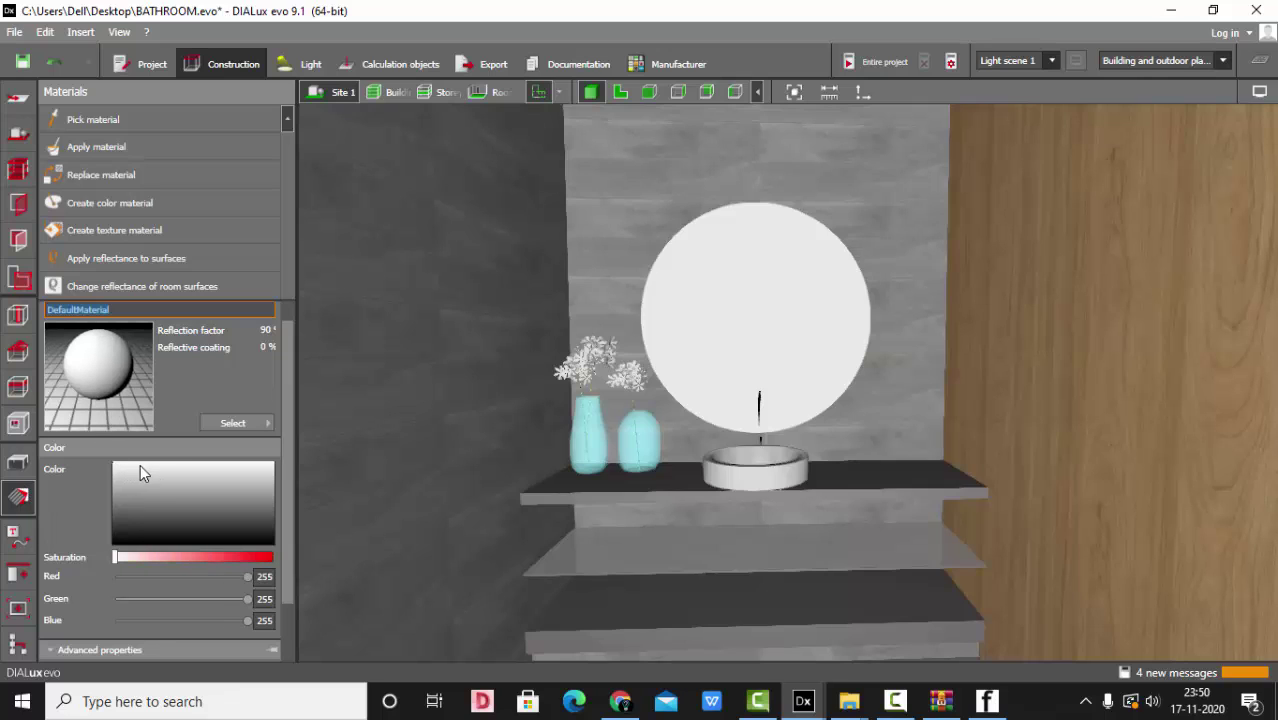
scroll(171, 506, "down", 2)
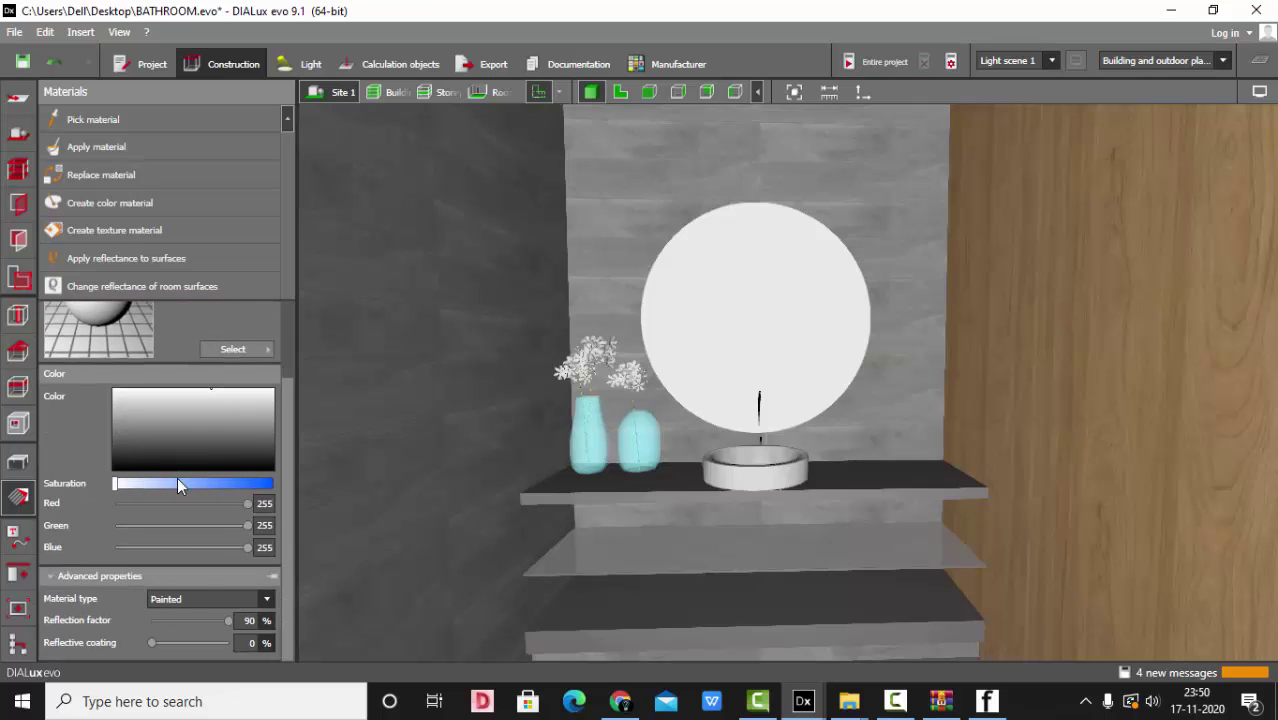
left_click(205, 598)
left_click(186, 650)
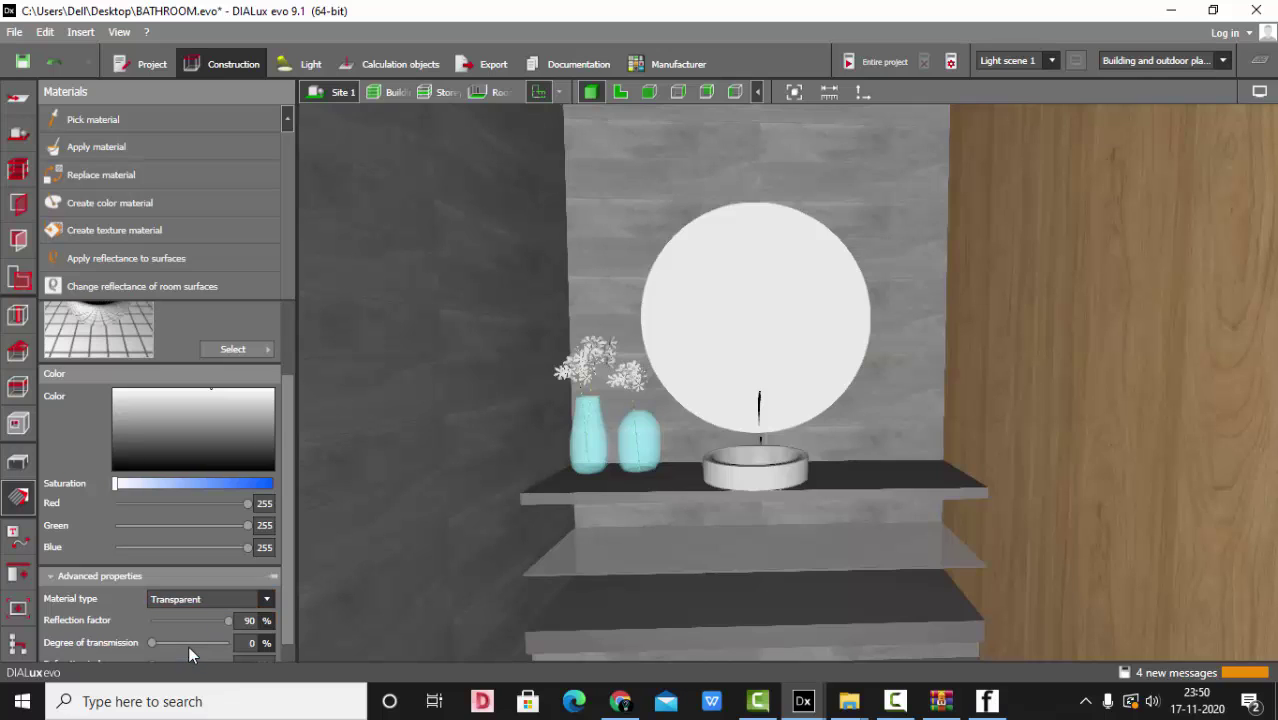
scroll(190, 581, "down", 1)
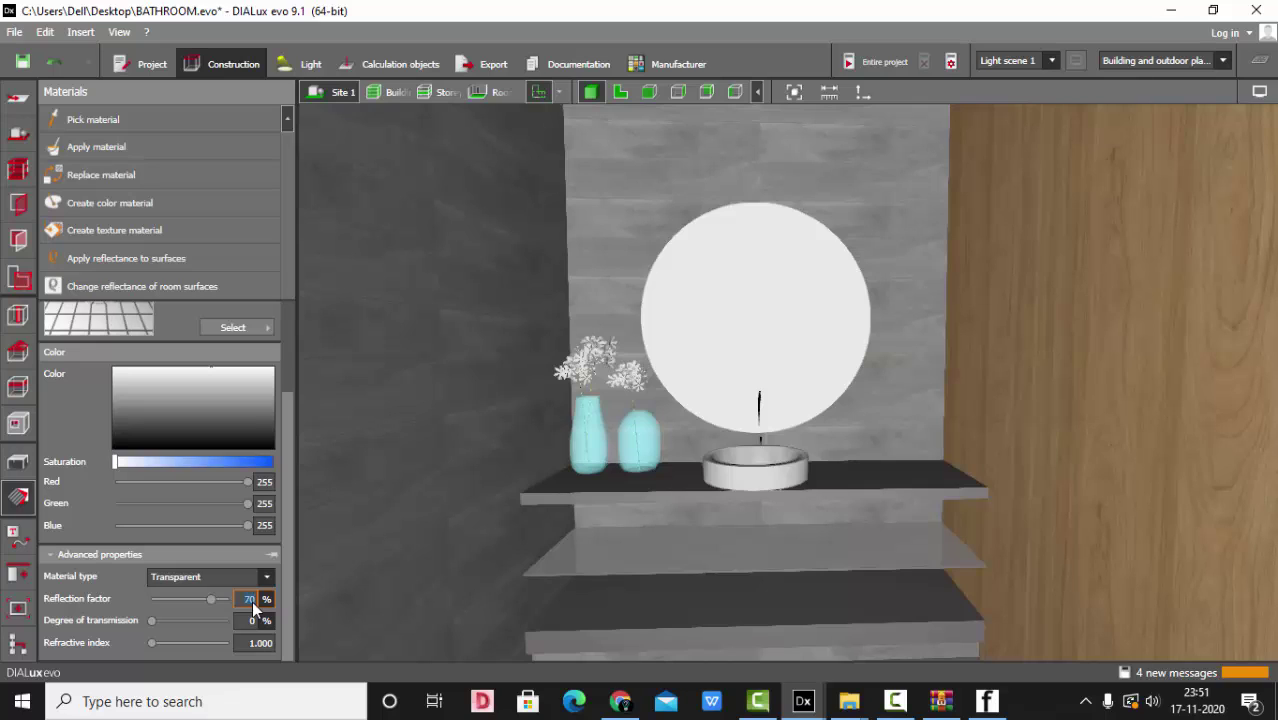
Set the material's degree of transmission to 30 % and apply it to the front round disc on the vanity wall
left_click(252, 620)
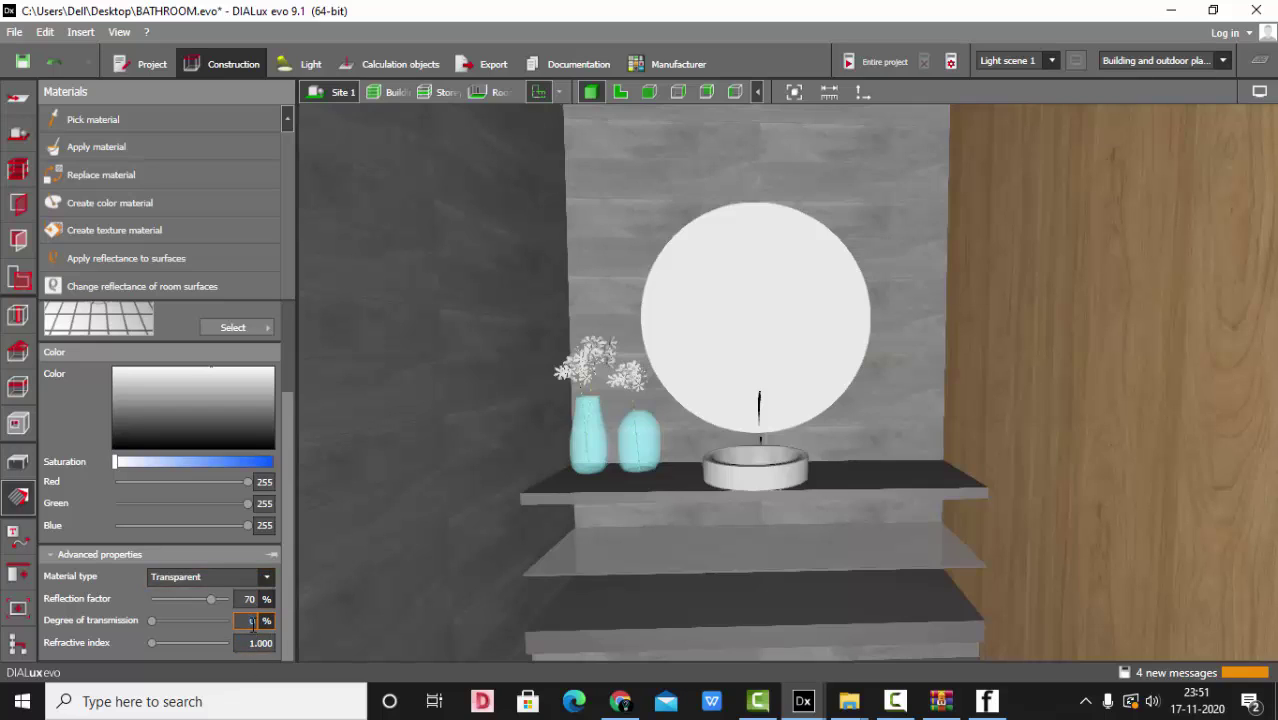
type("30")
scroll(199, 629, "up", 3)
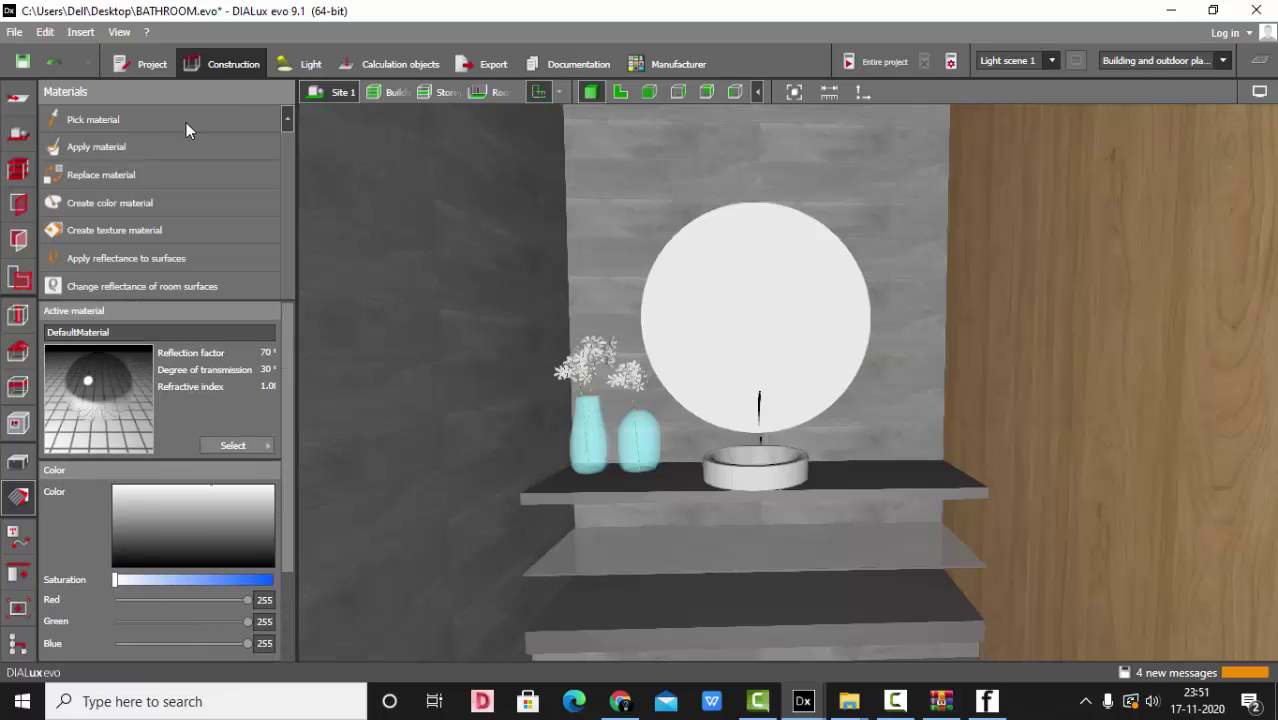
left_click(141, 147)
left_click(783, 253)
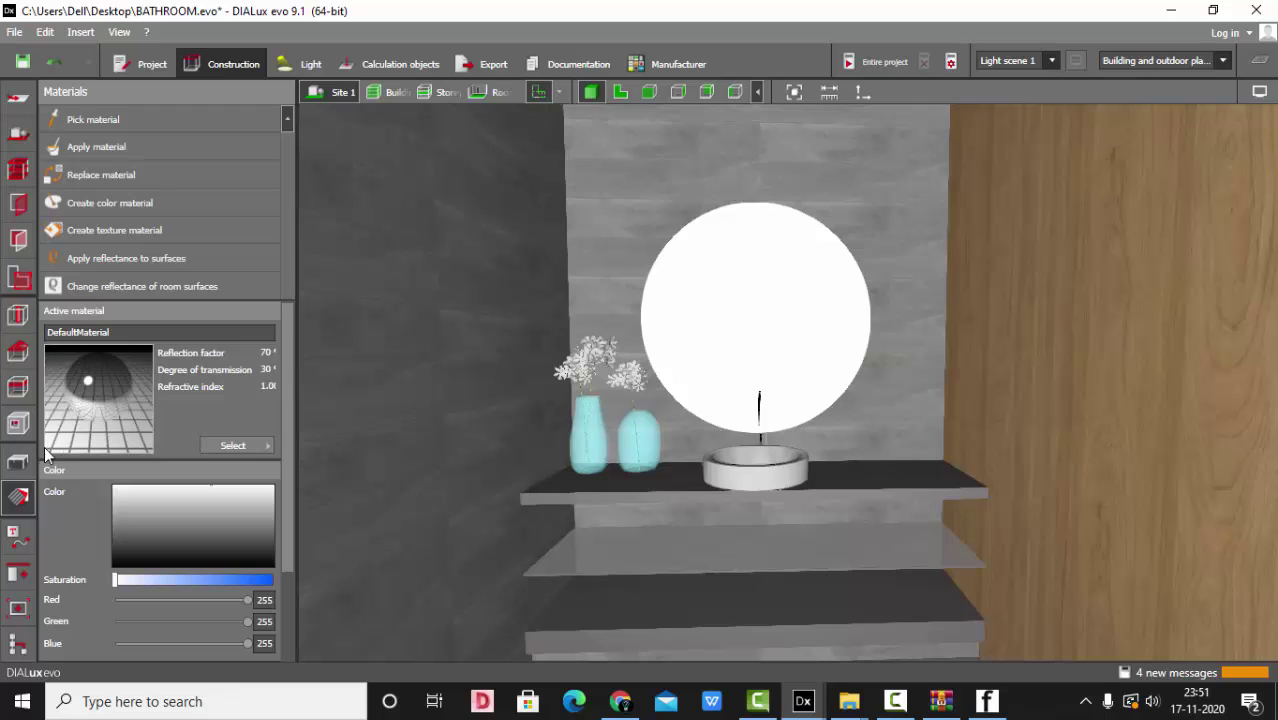
Examine the two stacked discs in plan and edge-on in 3D, selecting the rear disc to check its placement against the wall
left_click(17, 461)
left_click(620, 92)
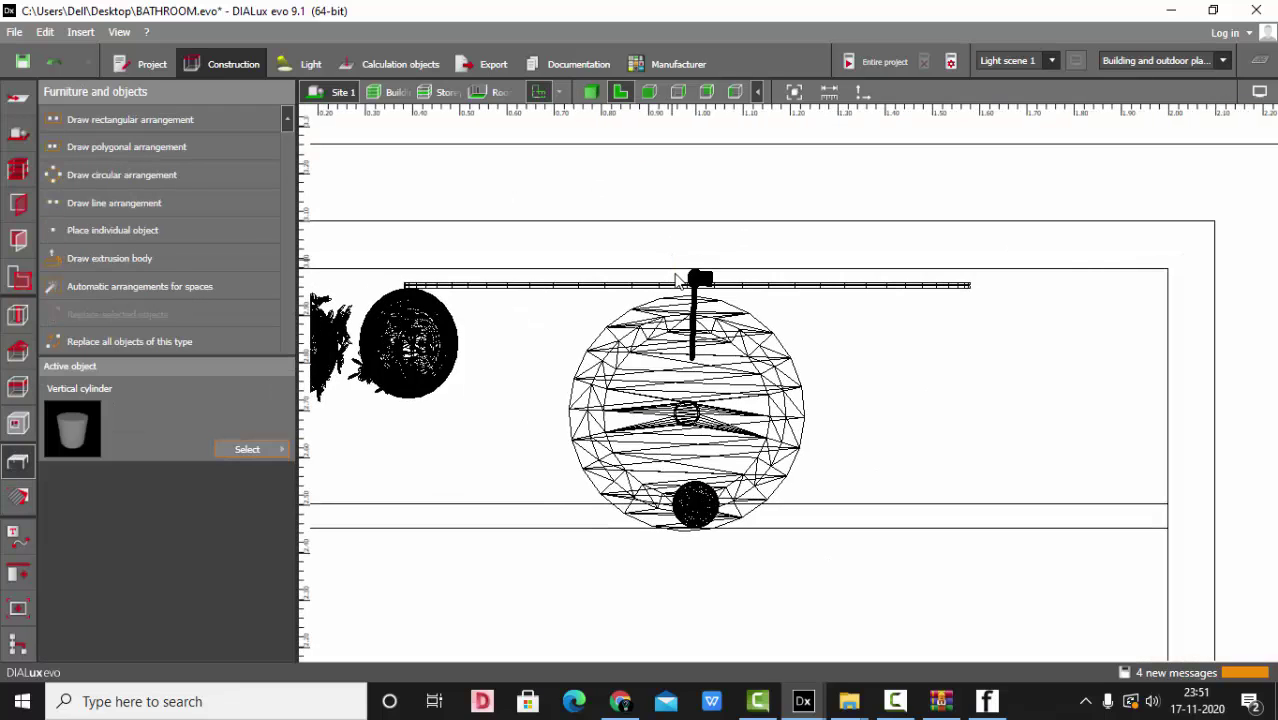
left_click(566, 291)
left_click(600, 545)
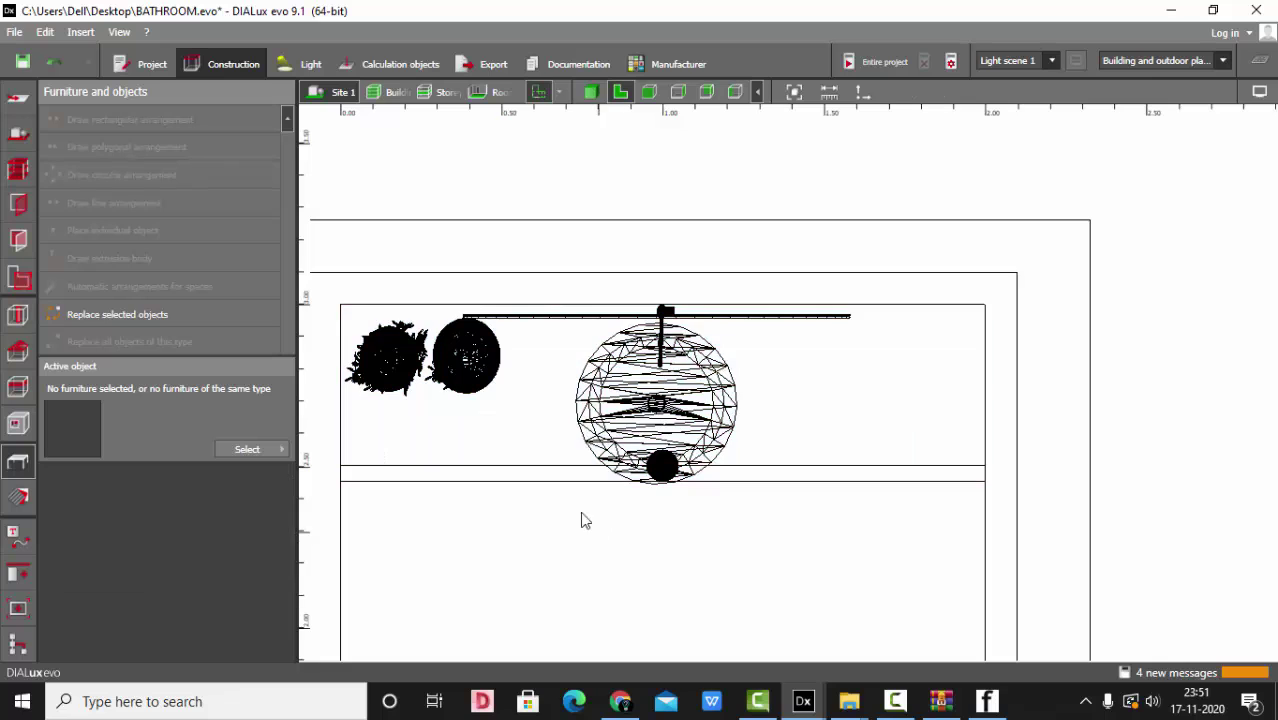
scroll(531, 337, "up", 5)
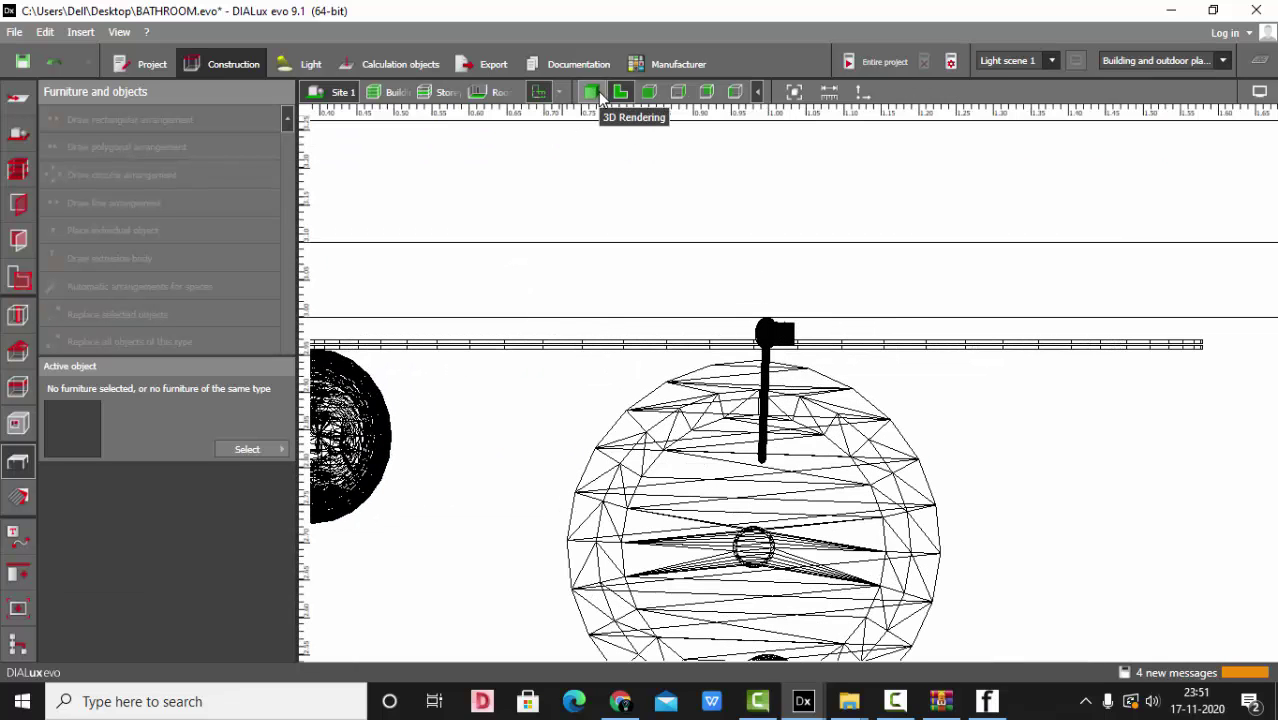
left_click(598, 95)
left_click_drag(686, 272, 700, 352)
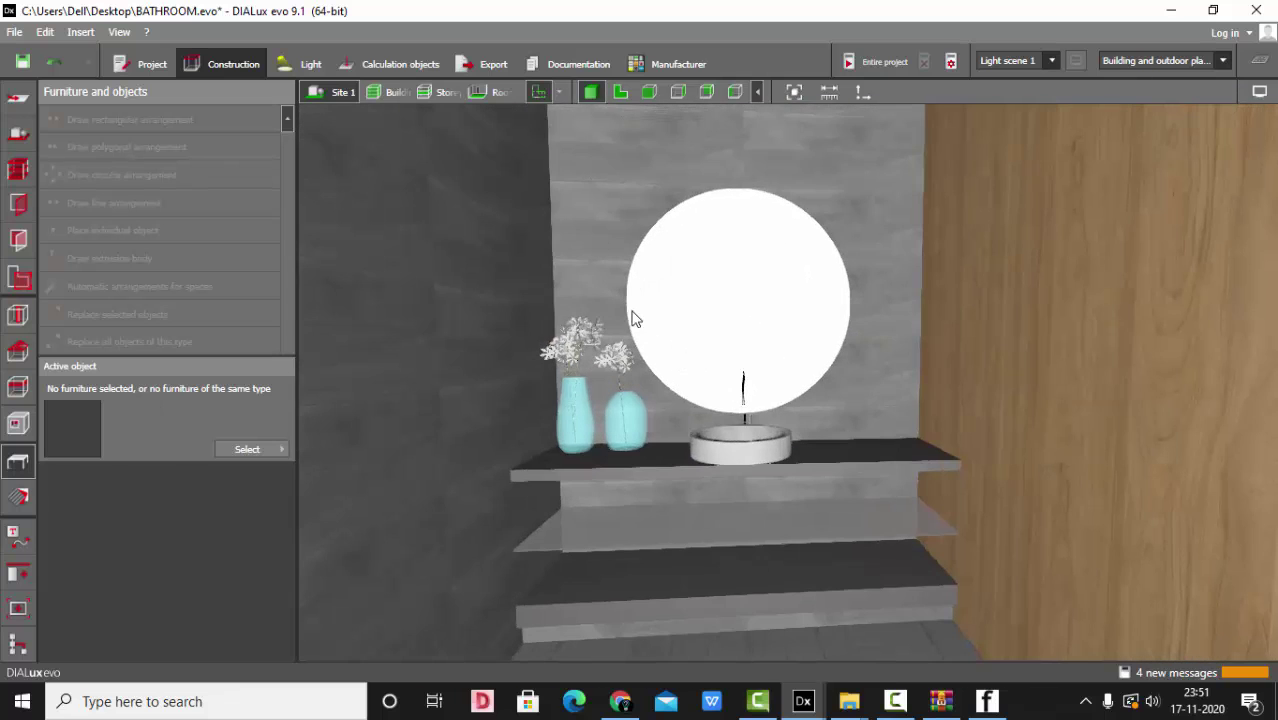
left_click_drag(632, 318, 724, 289)
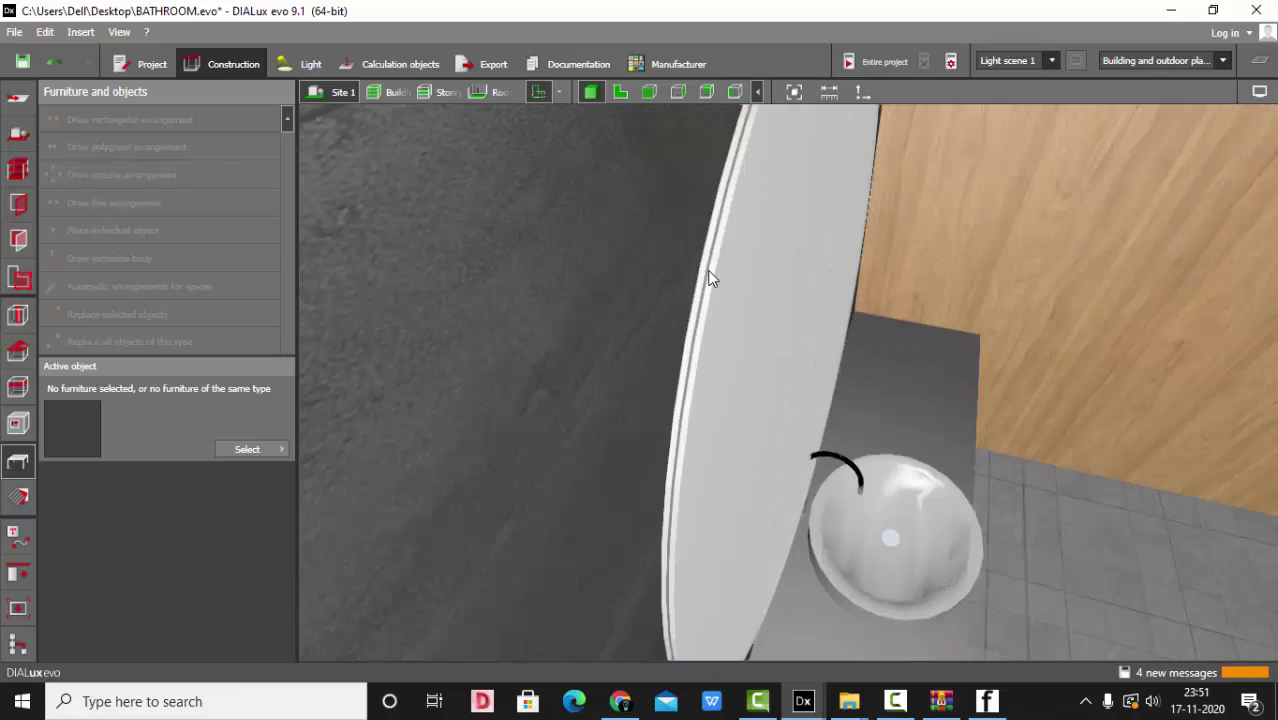
left_click(710, 278)
left_click(644, 287)
left_click_drag(642, 283, 637, 254)
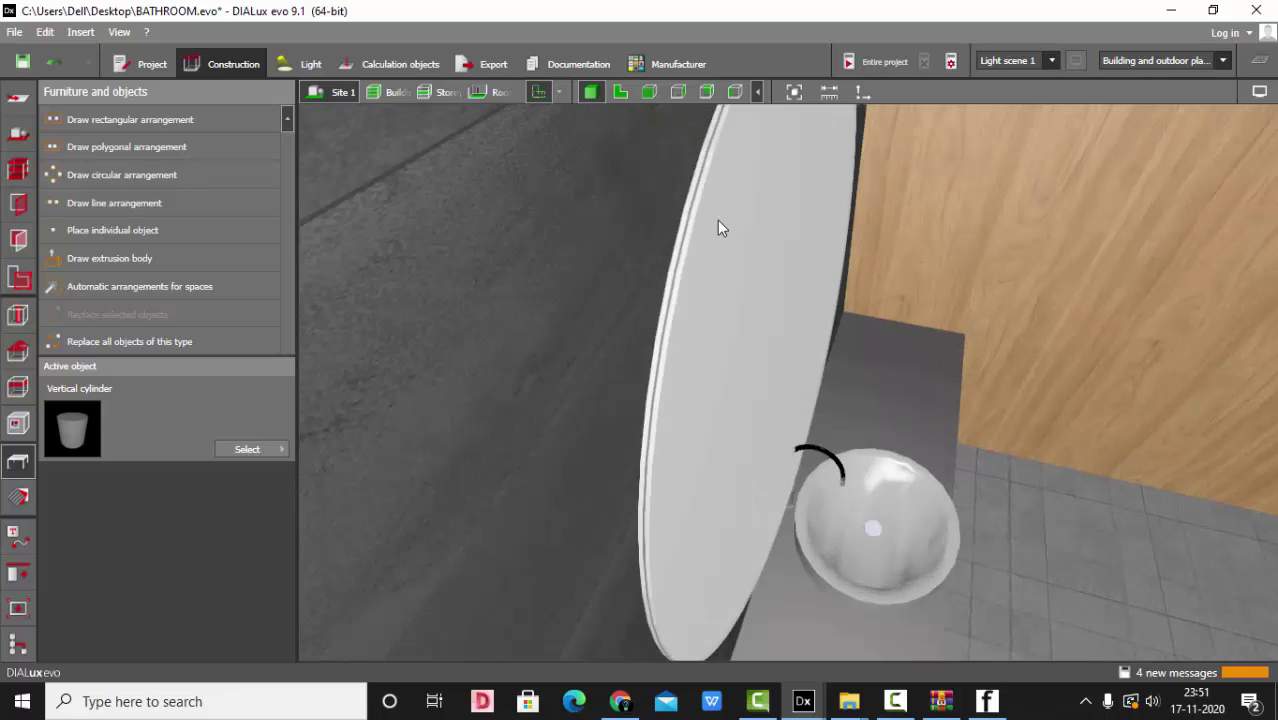
left_click(682, 193)
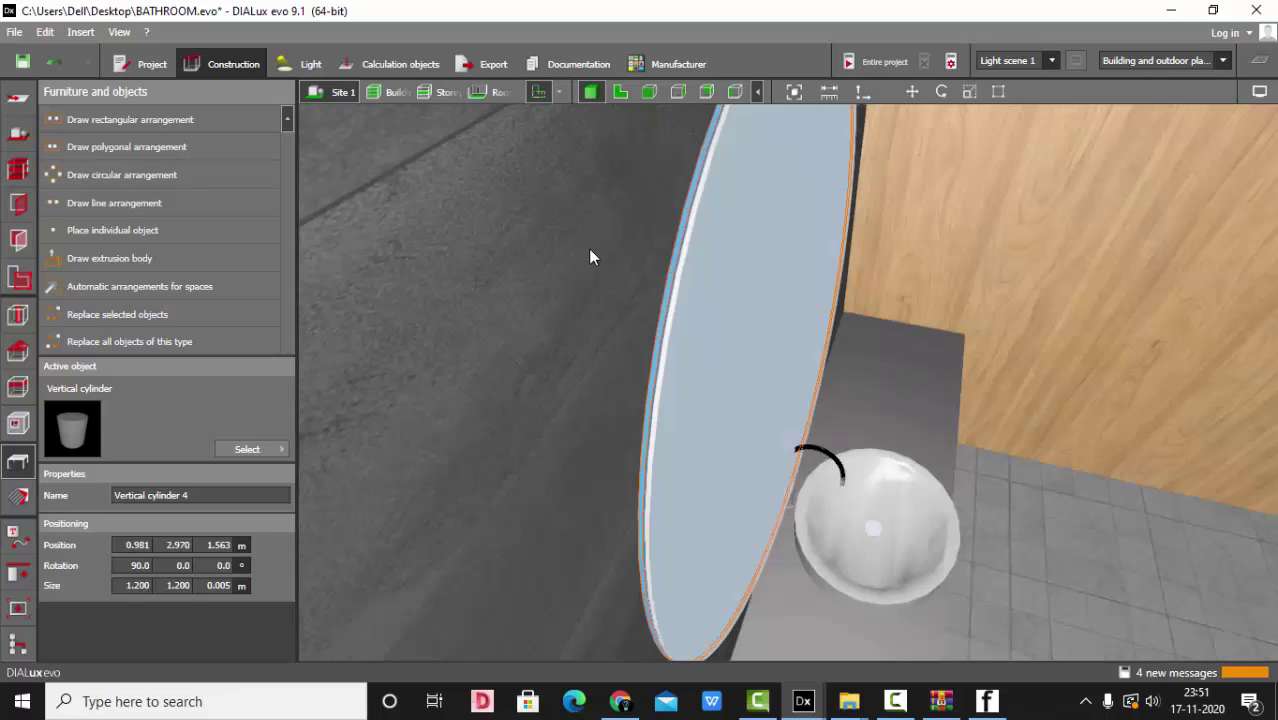
left_click(576, 279)
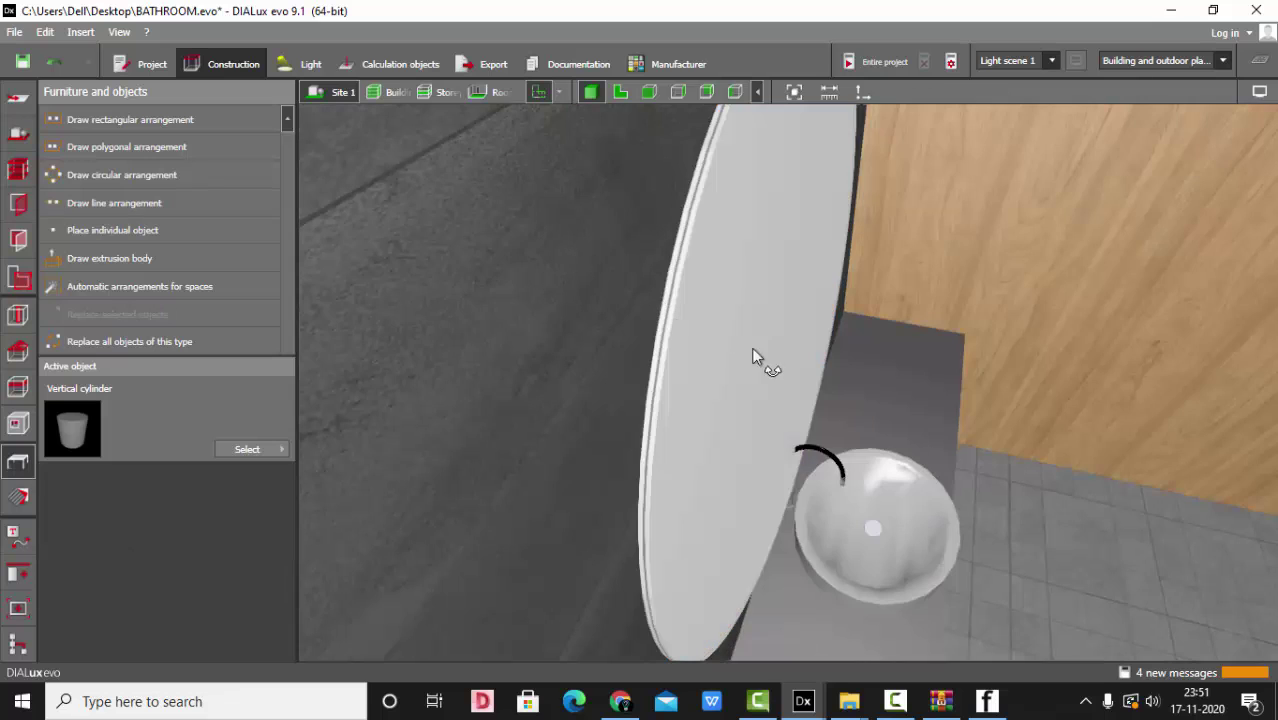
Inspect the layered round mirror above the basin in 3D, from the side and from the front
left_click_drag(751, 348, 634, 231)
scroll(633, 240, "down", 5)
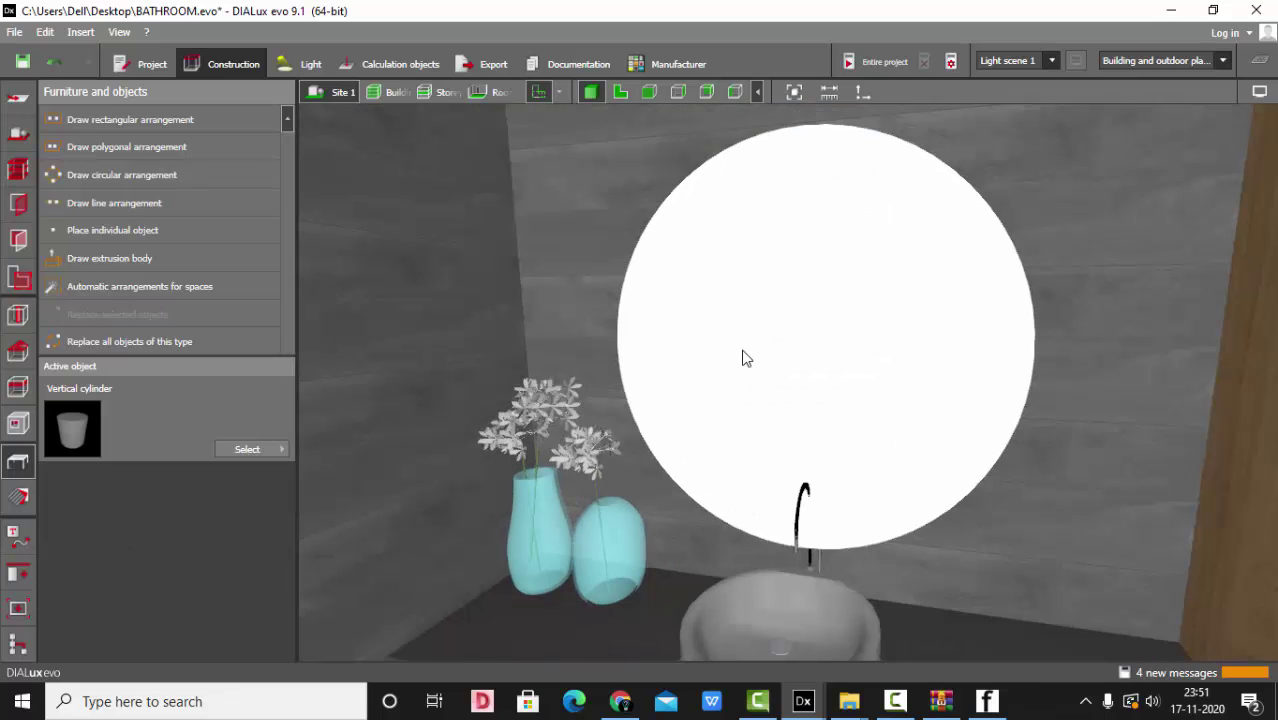
left_click_drag(669, 287, 770, 390)
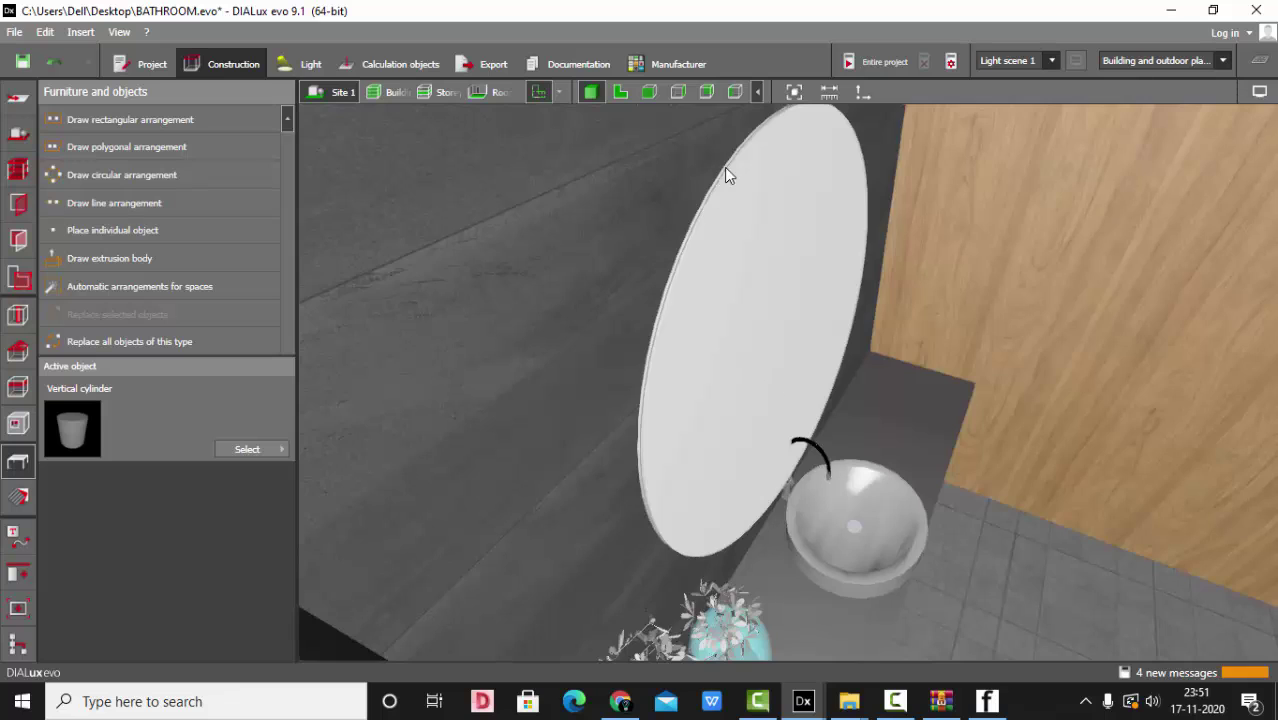
scroll(727, 175, "up", 2)
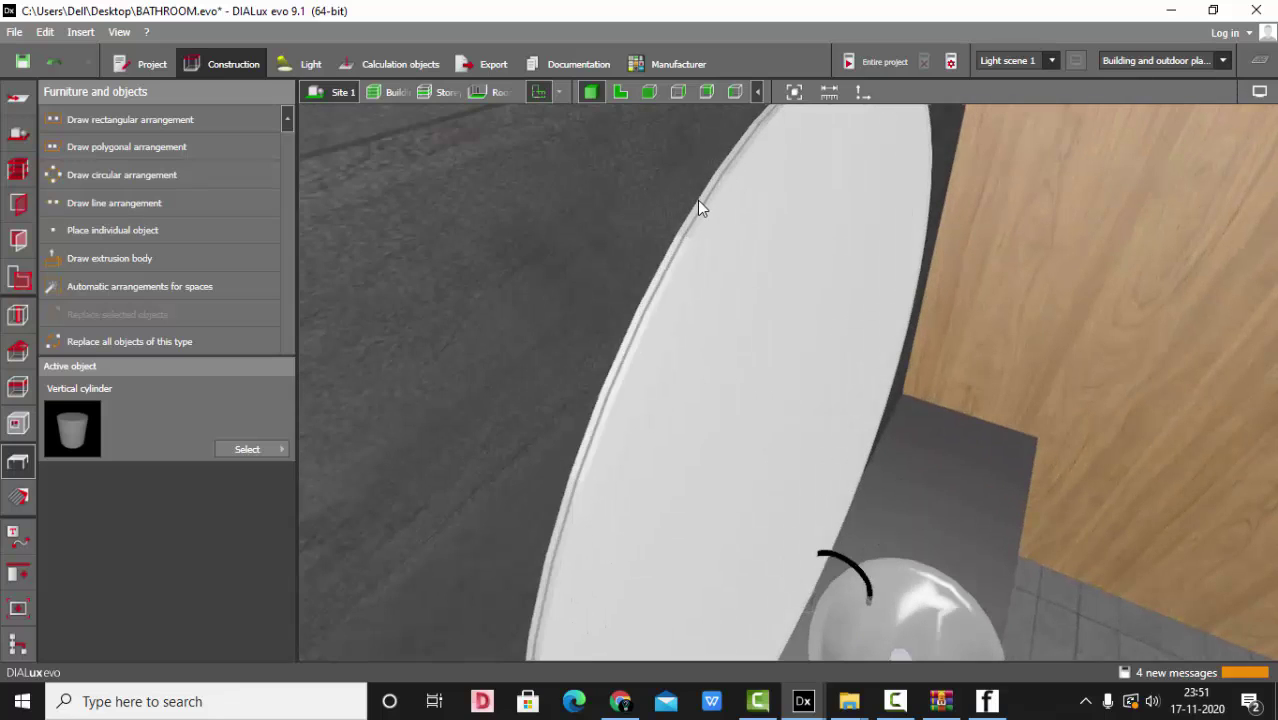
left_click(697, 200)
left_click(678, 207)
left_click_drag(688, 287, 648, 260)
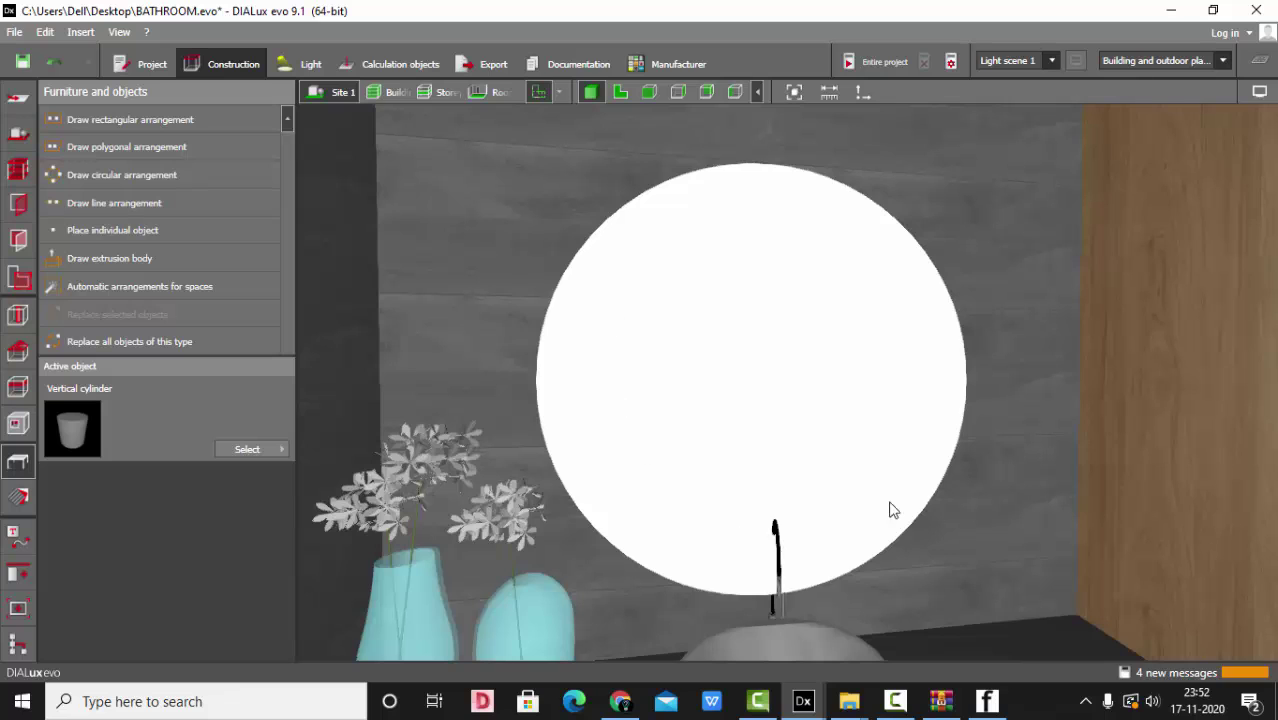
scroll(692, 240, "down", 3)
scroll(705, 387, "down", 1)
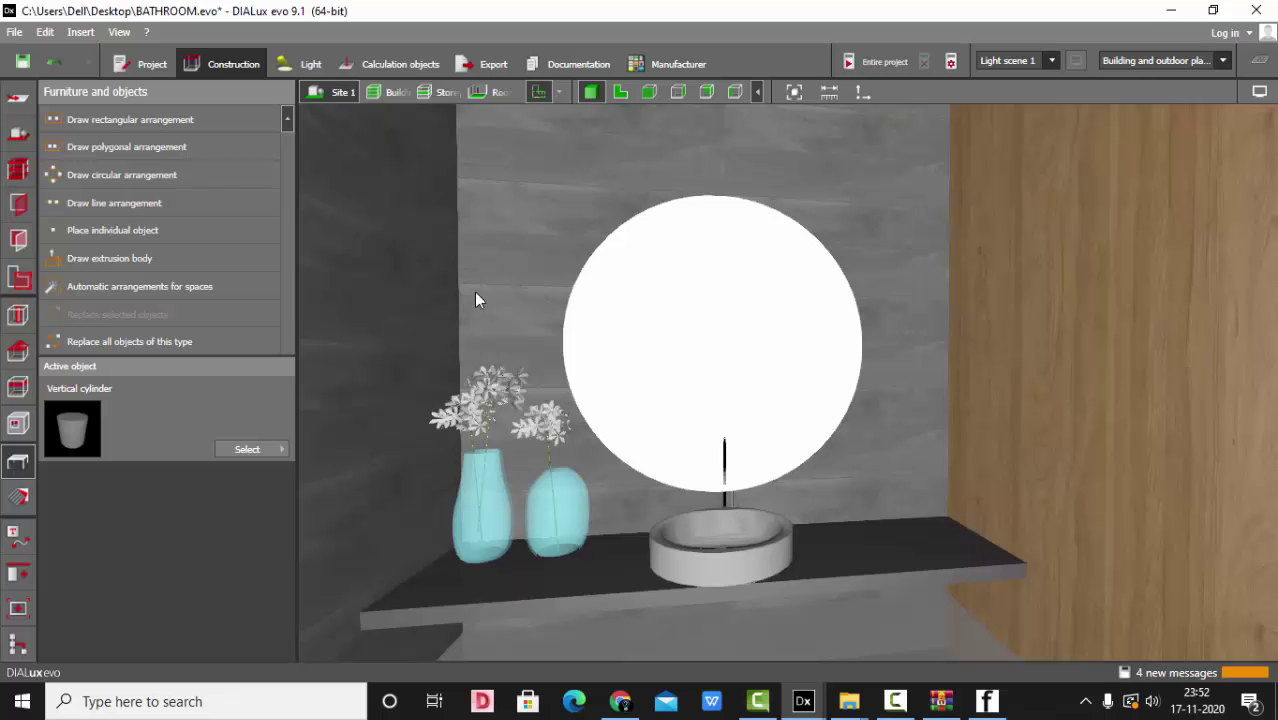
scroll(602, 251, "down", 2)
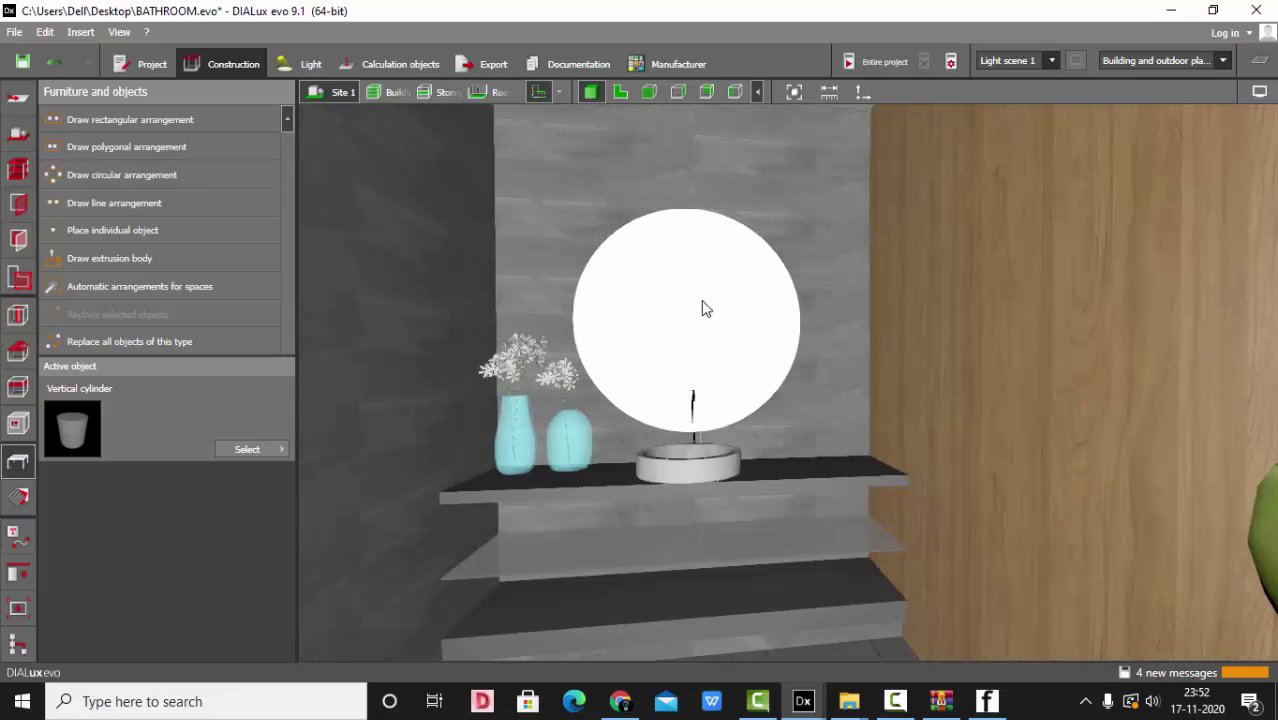
left_click_drag(705, 306, 653, 294)
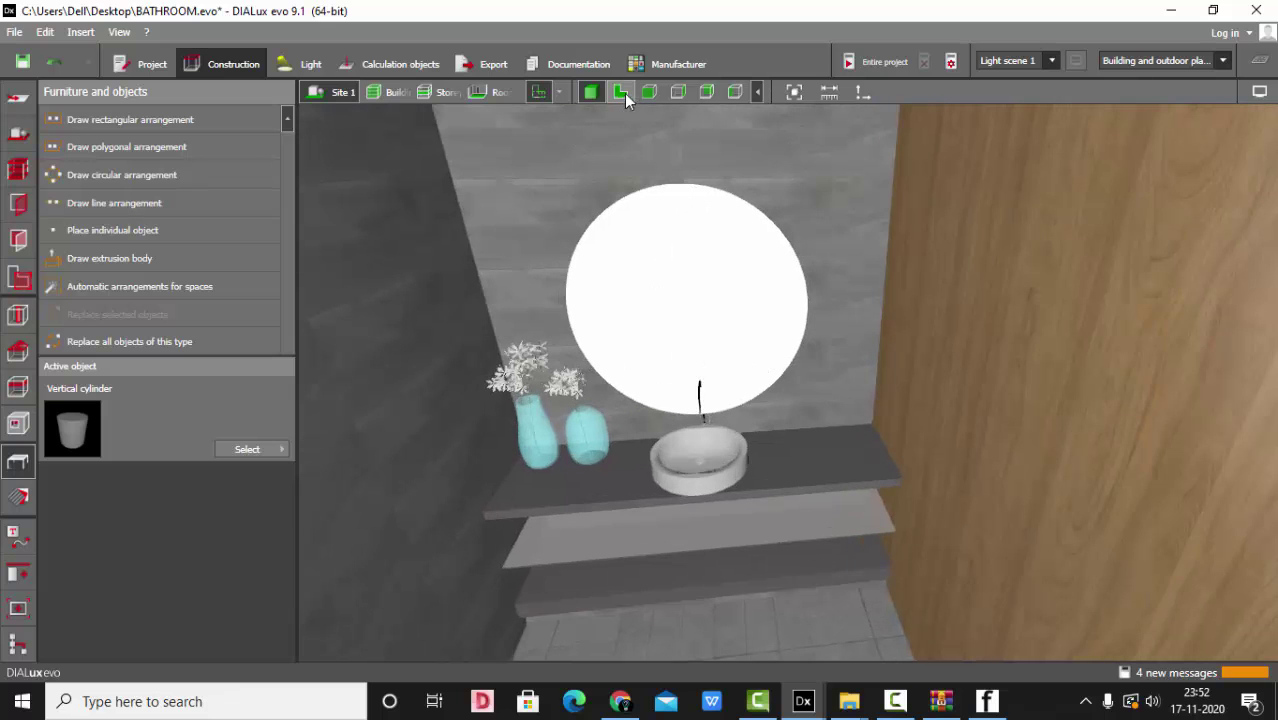
scroll(694, 347, "up", 4)
right_click_drag(694, 347, 692, 281)
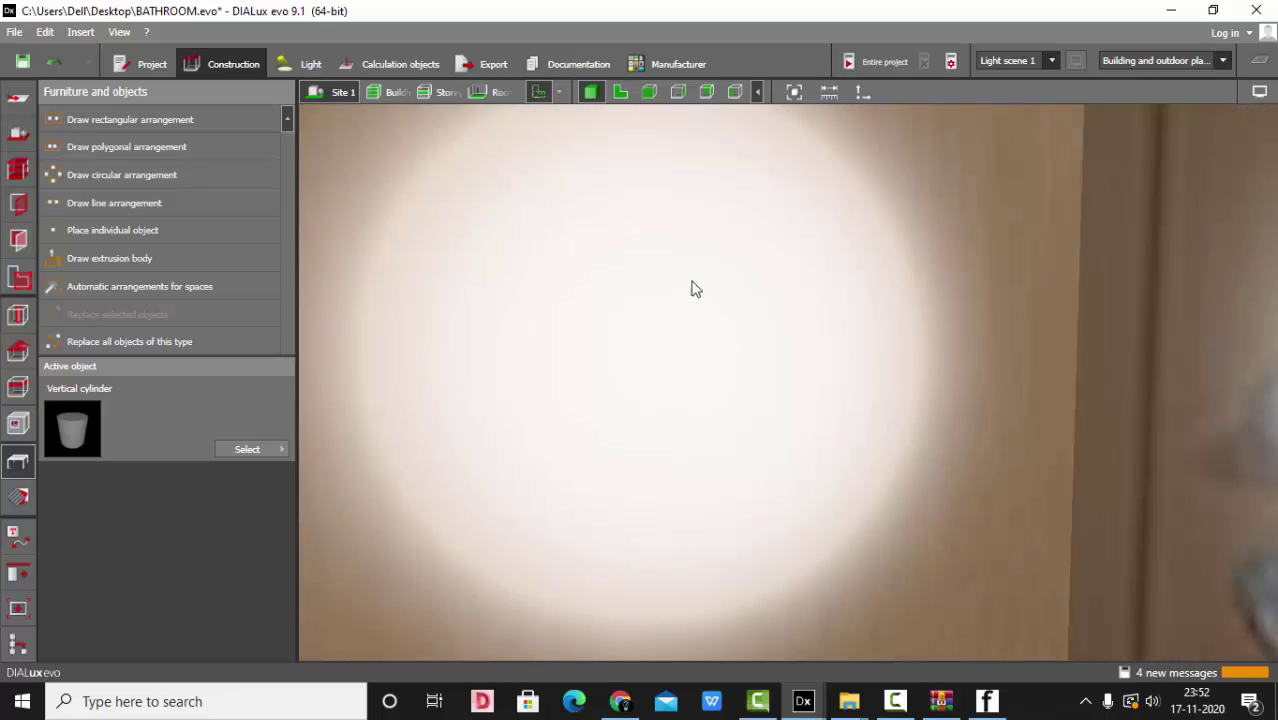
scroll(692, 281, "down", 4)
right_click_drag(895, 318, 945, 350)
scroll(964, 469, "up", 4)
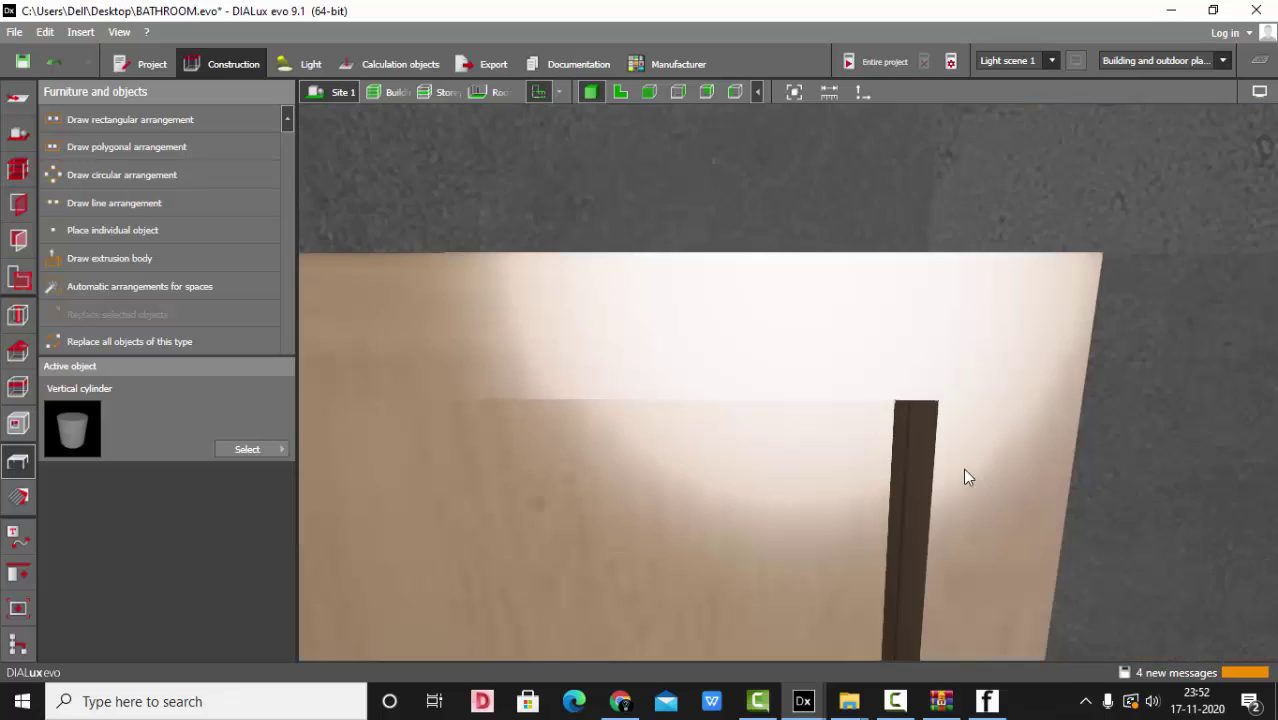
scroll(838, 261, "down", 5)
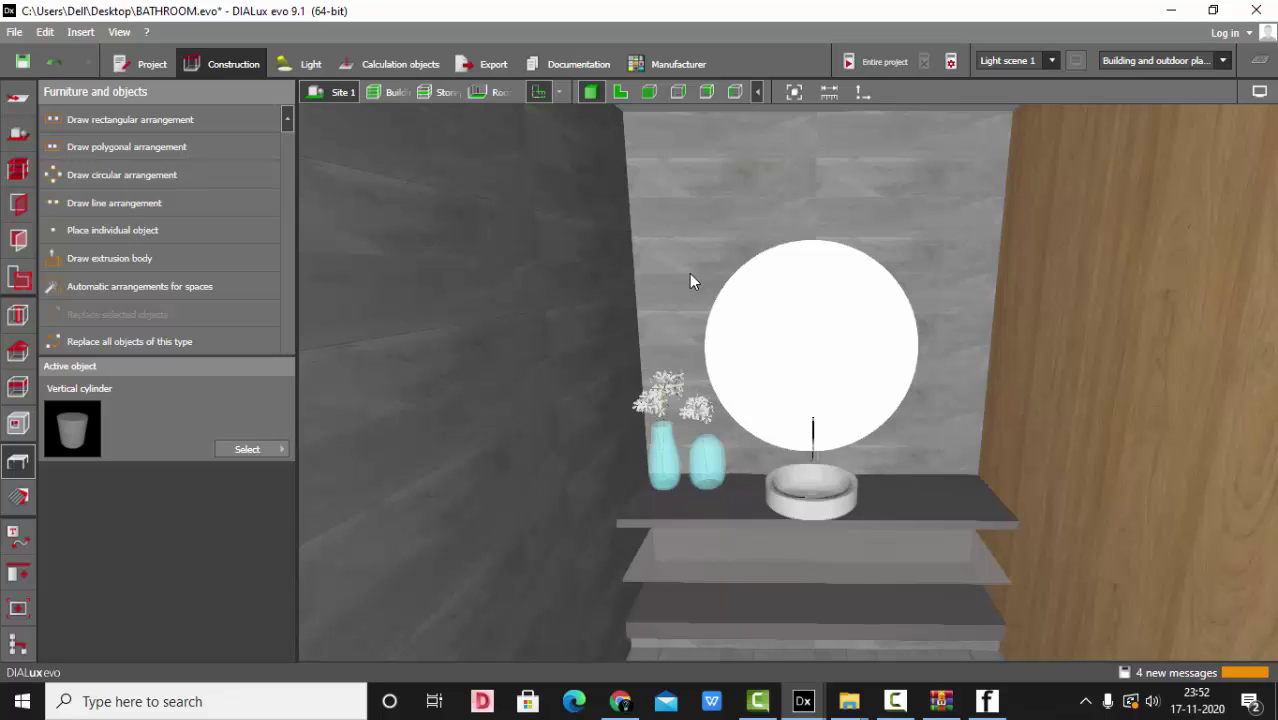
Switch to Chrome and open the ELR Group website, elr-group.com, in a new tab
left_click(629, 703)
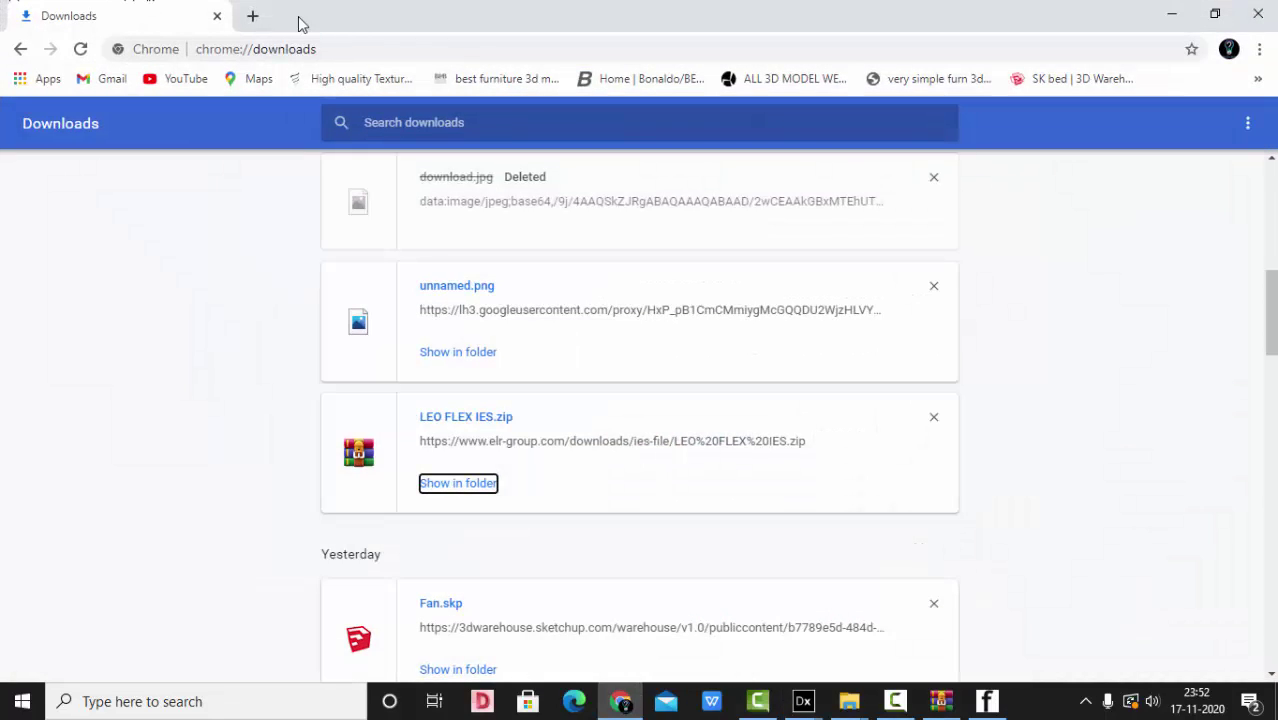
left_click(252, 16)
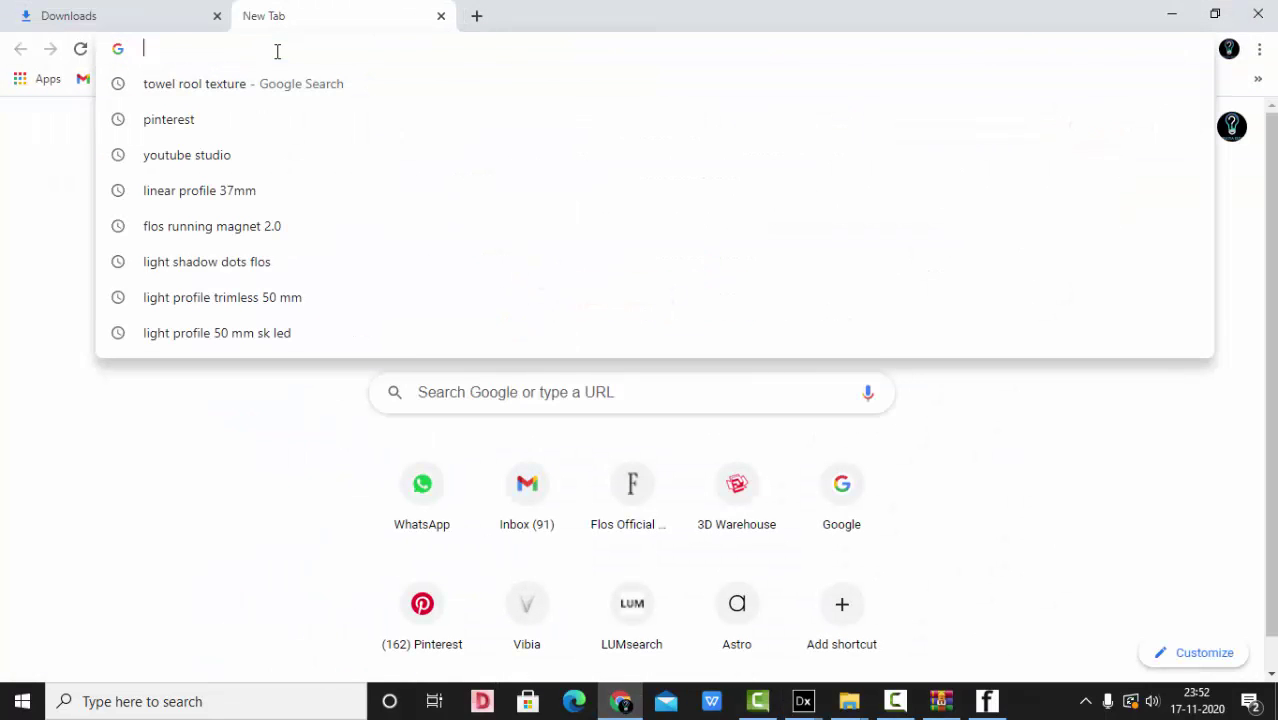
type("EL")
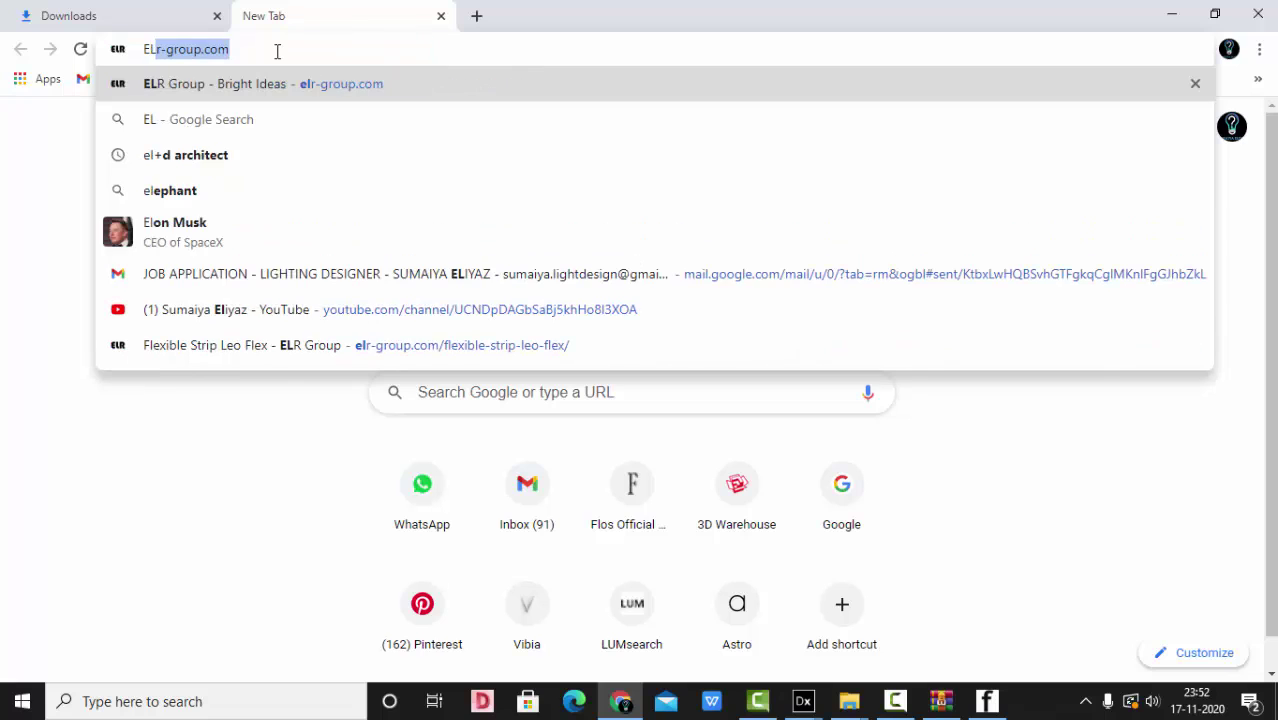
key("Return")
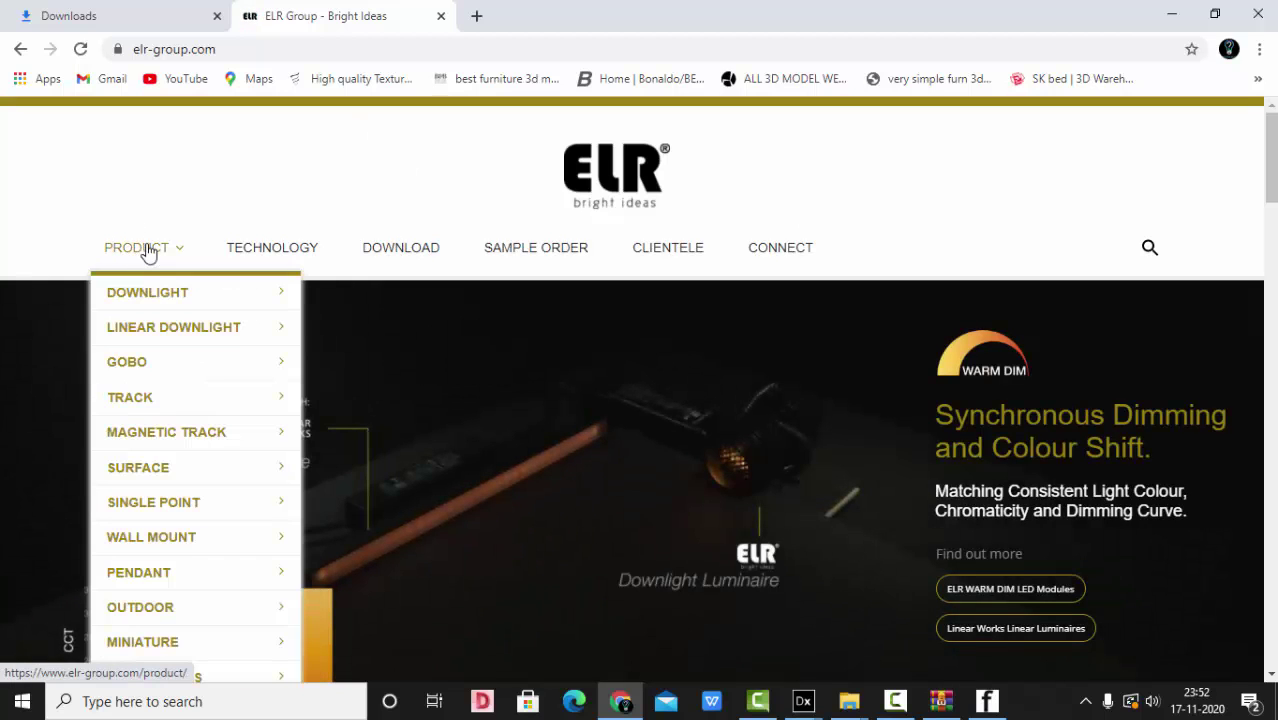
Open the Leo Flex product page from the Flexible Strips category of the ELR product range
left_click(148, 252)
scroll(148, 316, "down", 2)
mouse_move(177, 590)
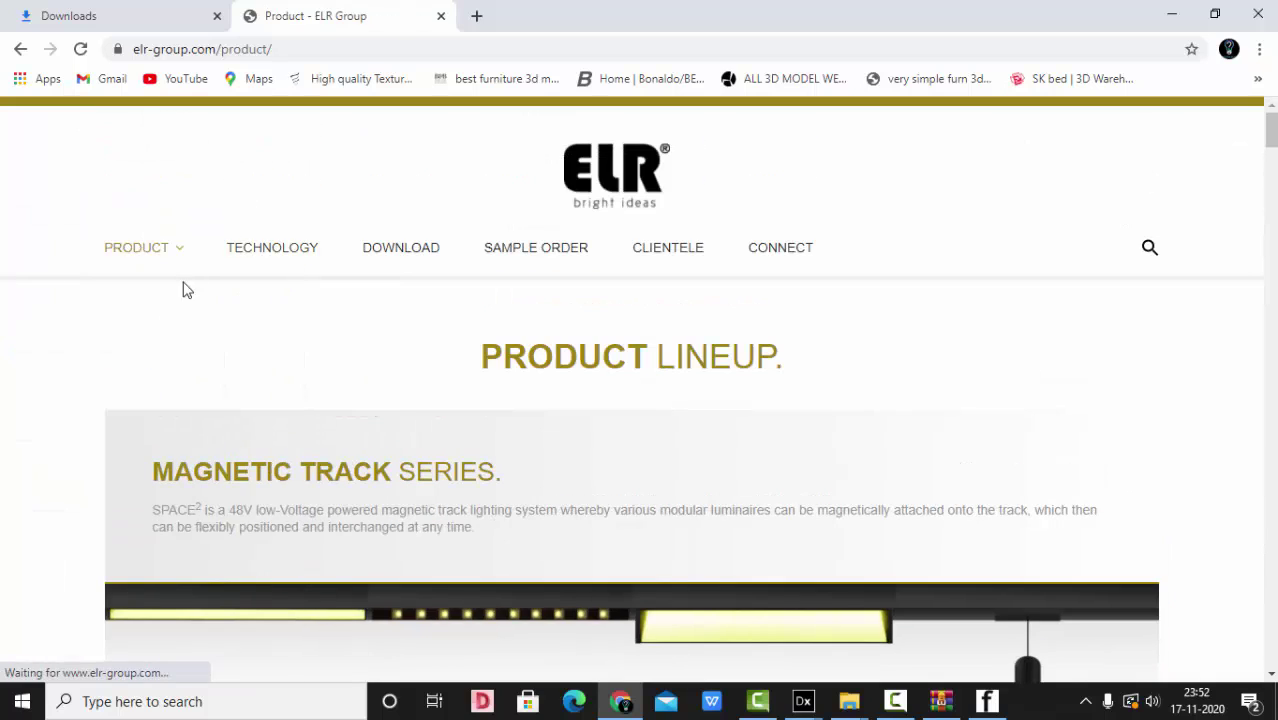
mouse_move(176, 254)
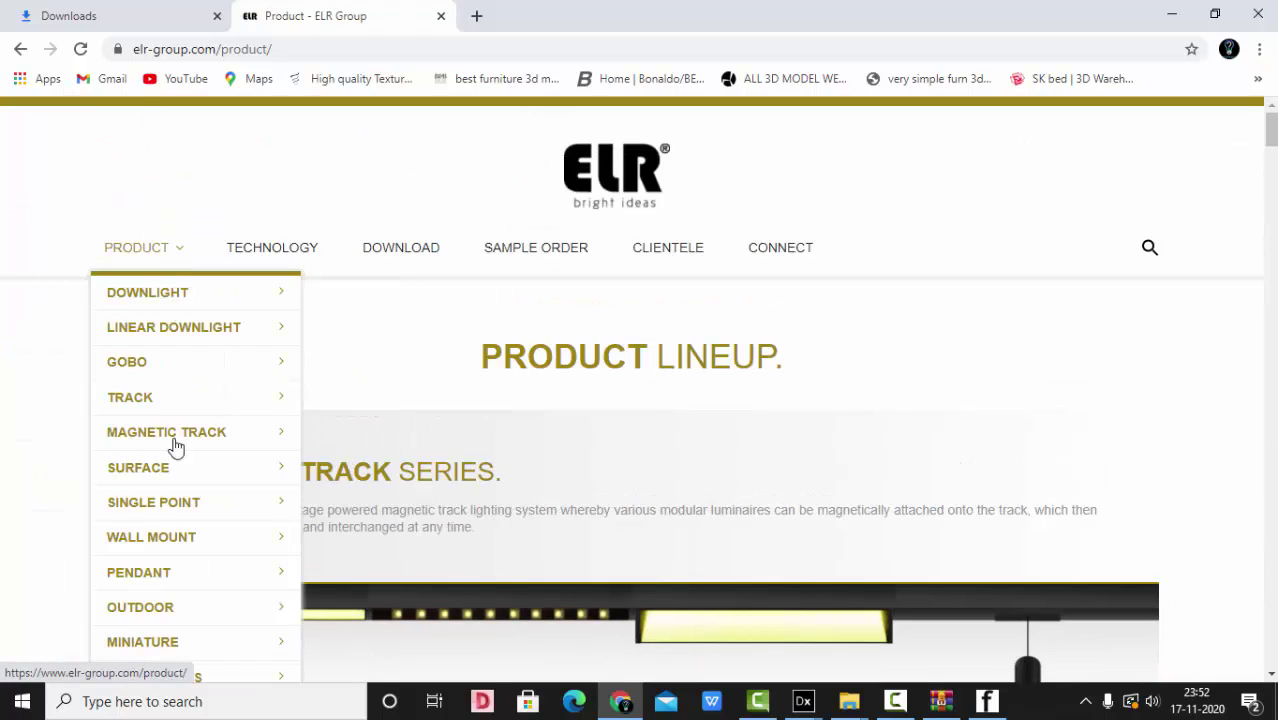
scroll(205, 680, "down", 1)
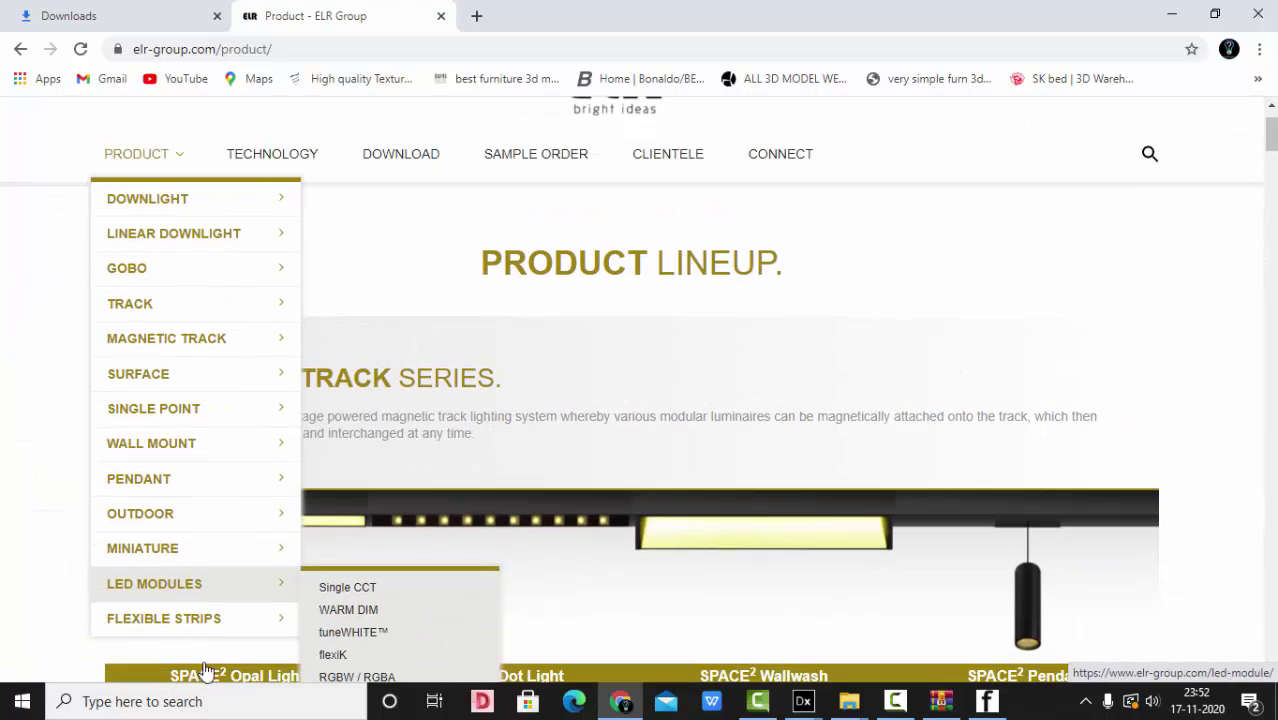
left_click(370, 637)
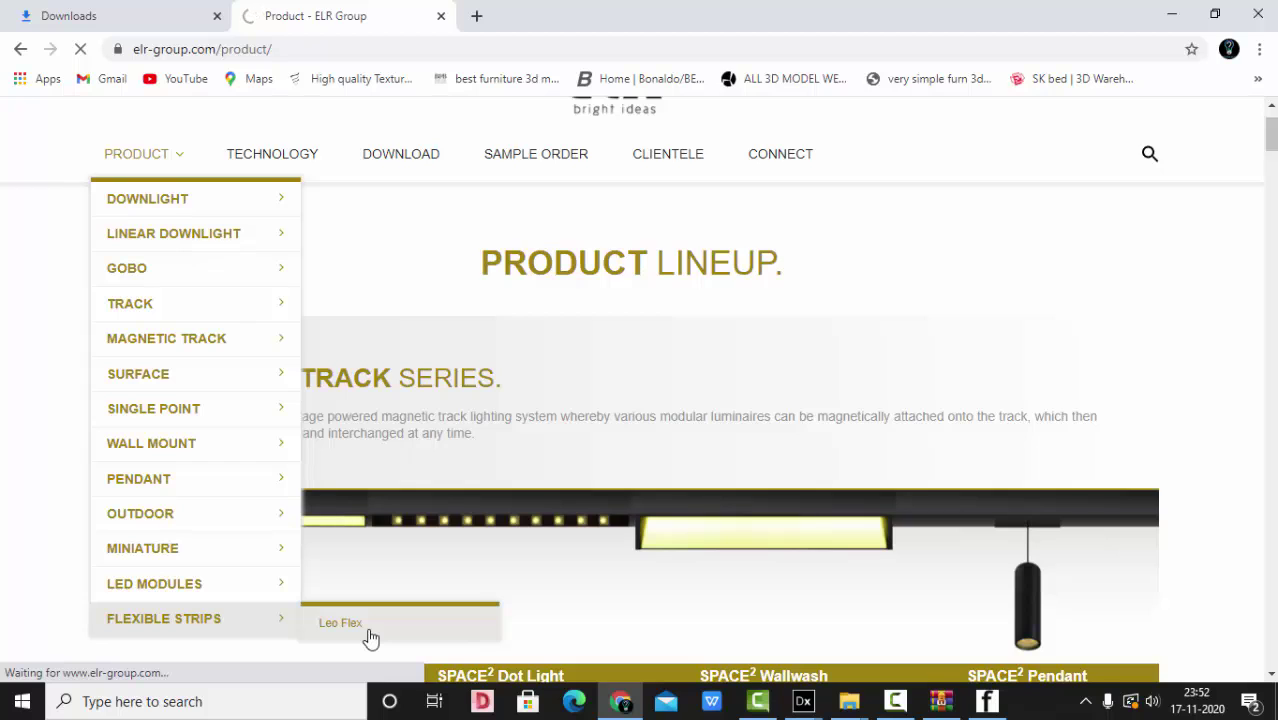
Examine the Leo Flex product page for its strip variants, the IES file download and the driver solution
scroll(348, 374, "down", 5)
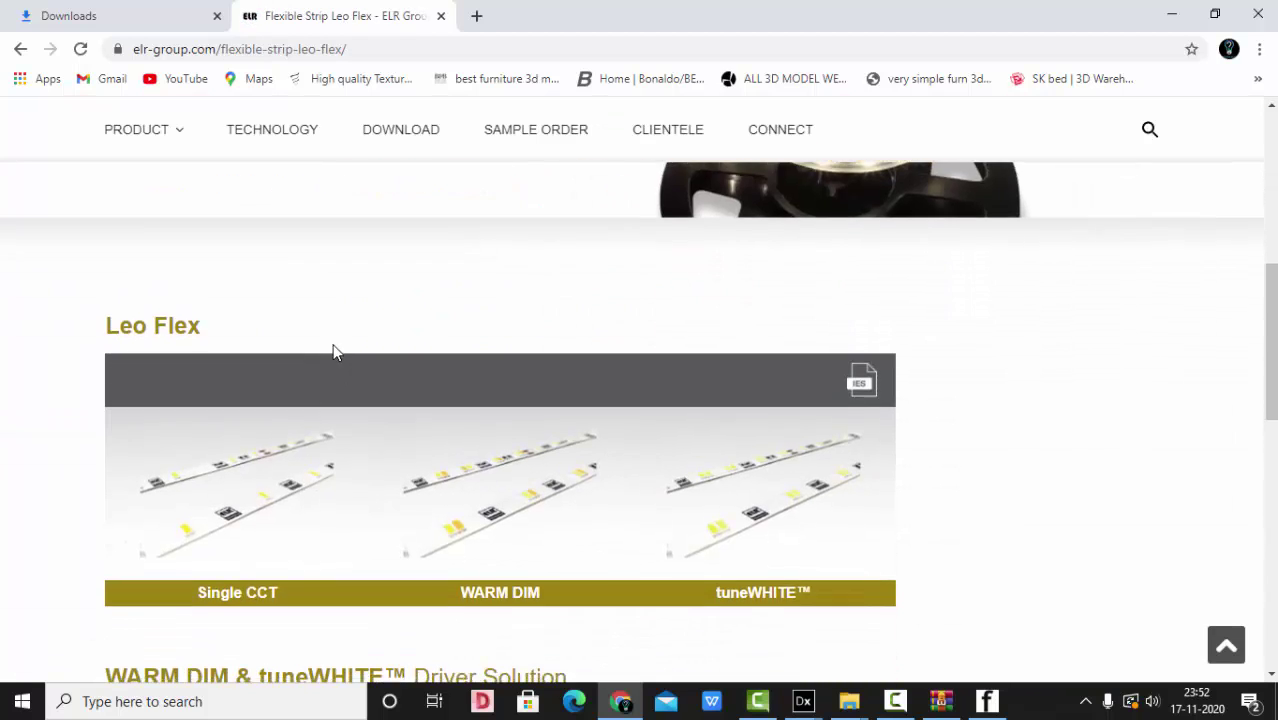
scroll(334, 352, "down", 2)
scroll(394, 320, "up", 2)
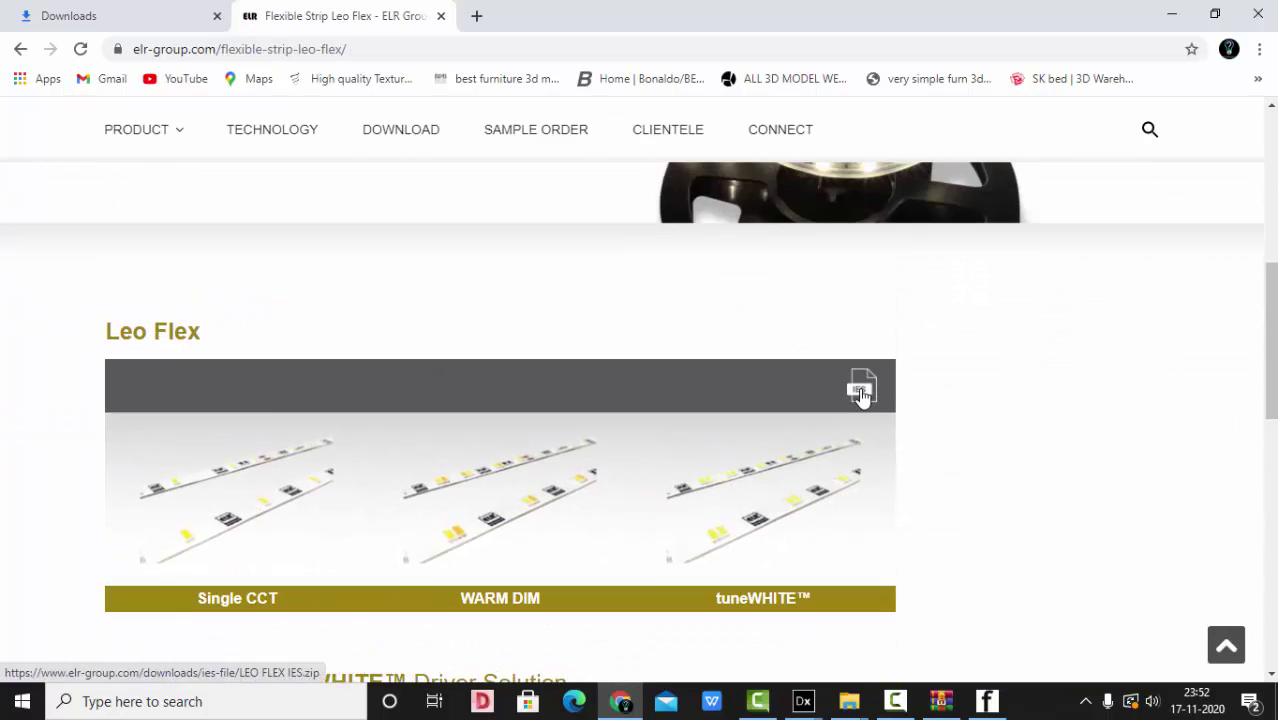
scroll(853, 394, "down", 2)
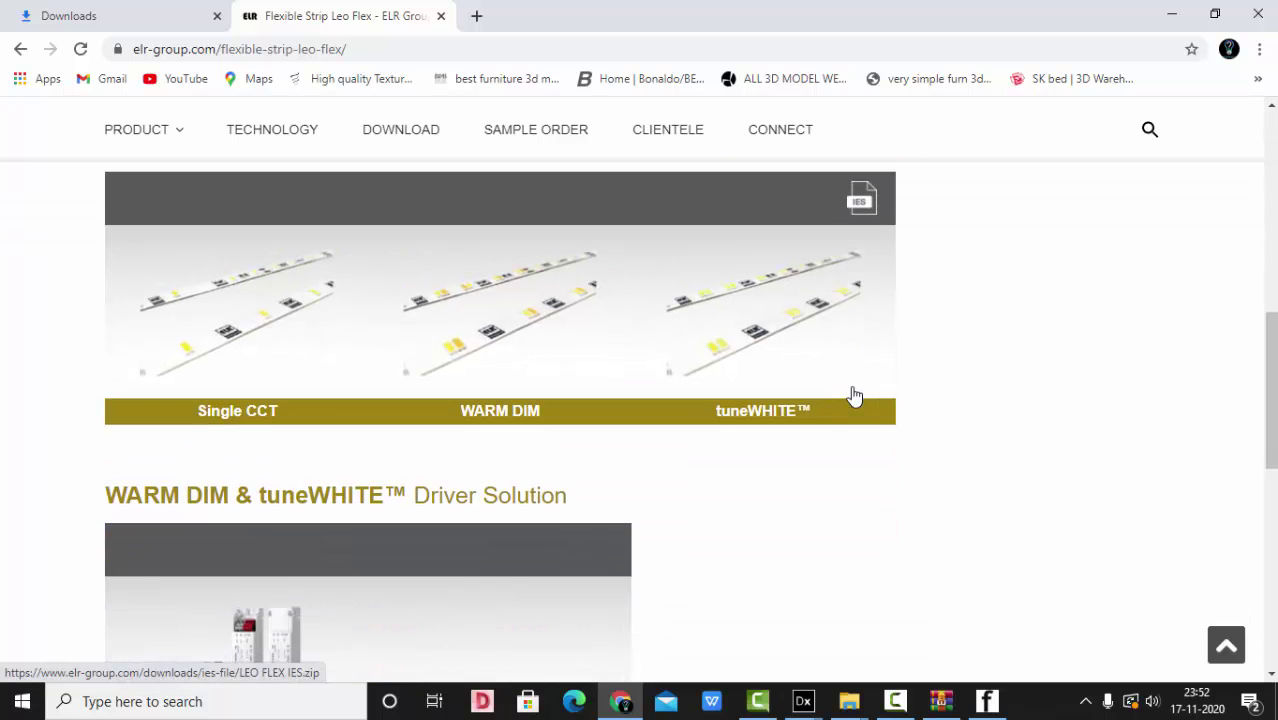
scroll(853, 396, "down", 2)
Switch to the LEO FLEX IES.zip archive in WinRAR, review the four CCT IES files and minimize the window
left_click(940, 701)
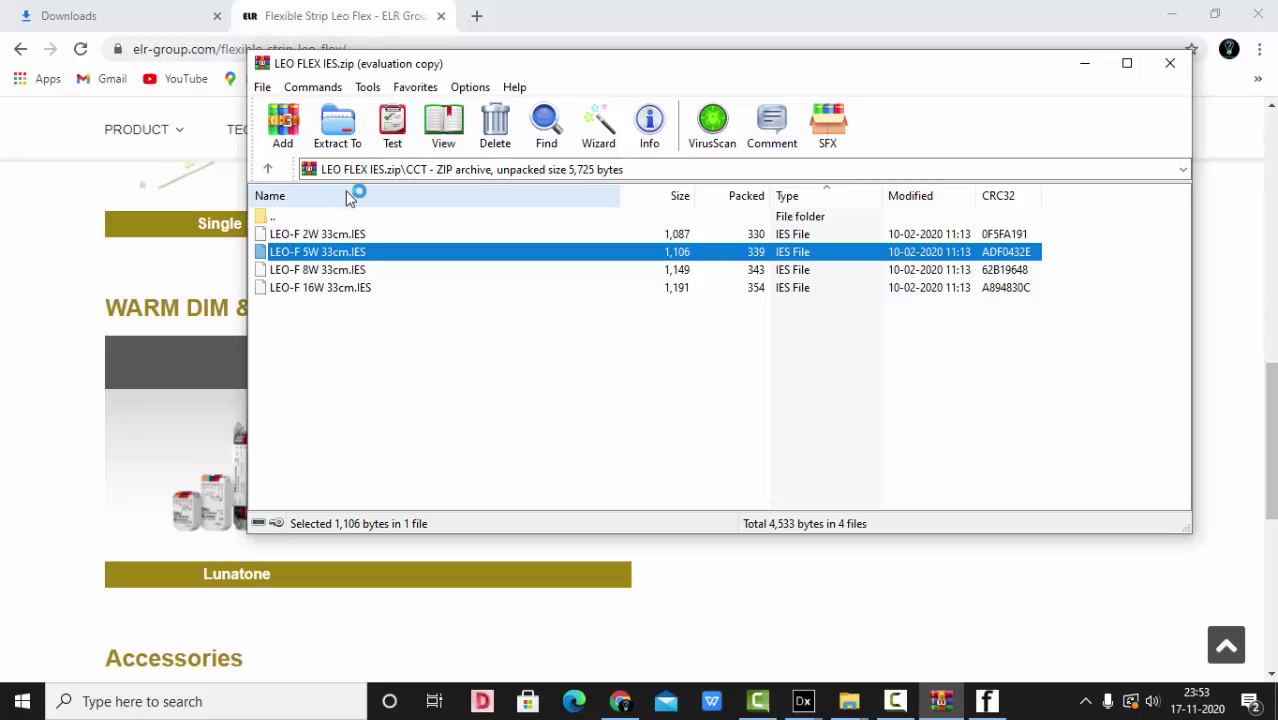
left_click(318, 235)
left_click(325, 257)
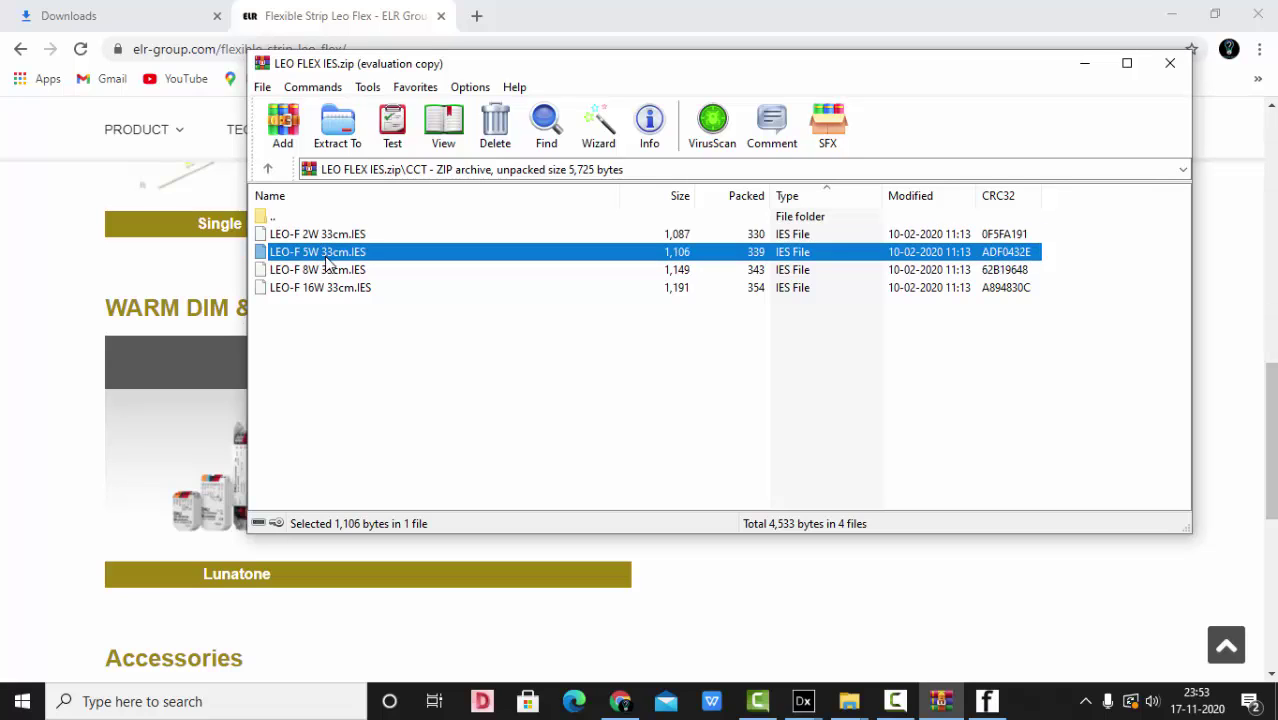
left_click(328, 271)
left_click(340, 289)
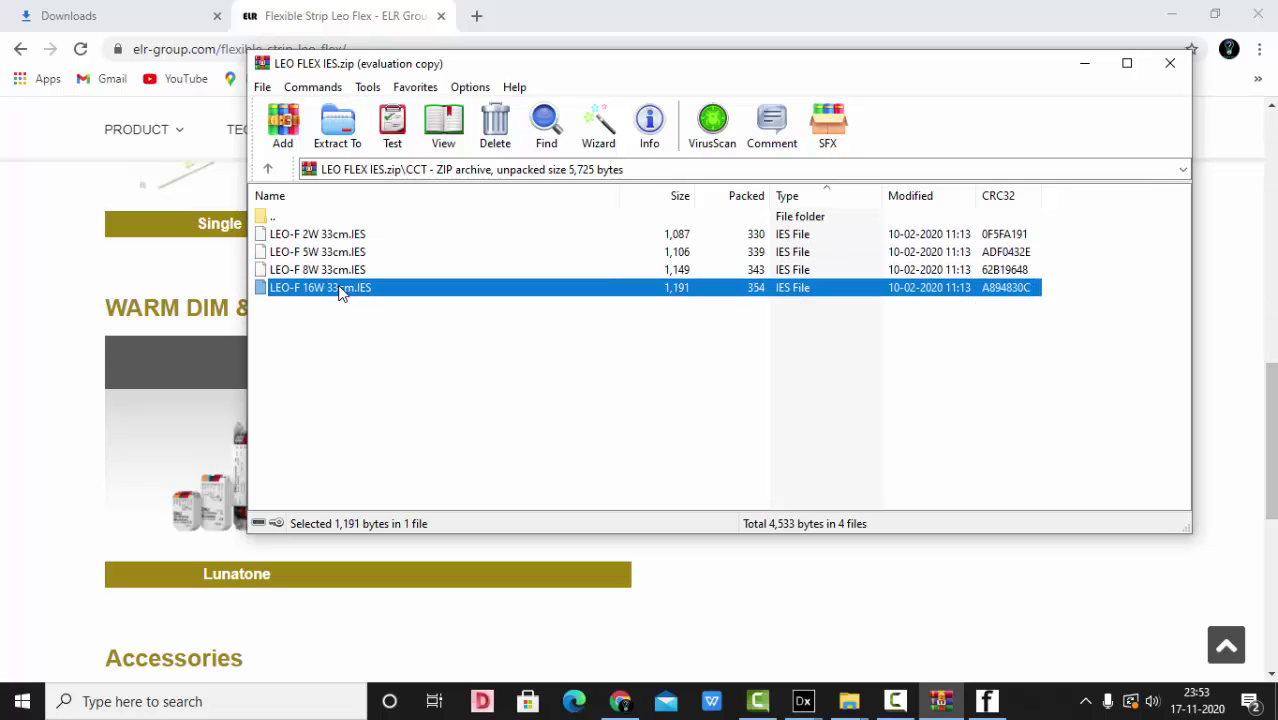
left_click(363, 357)
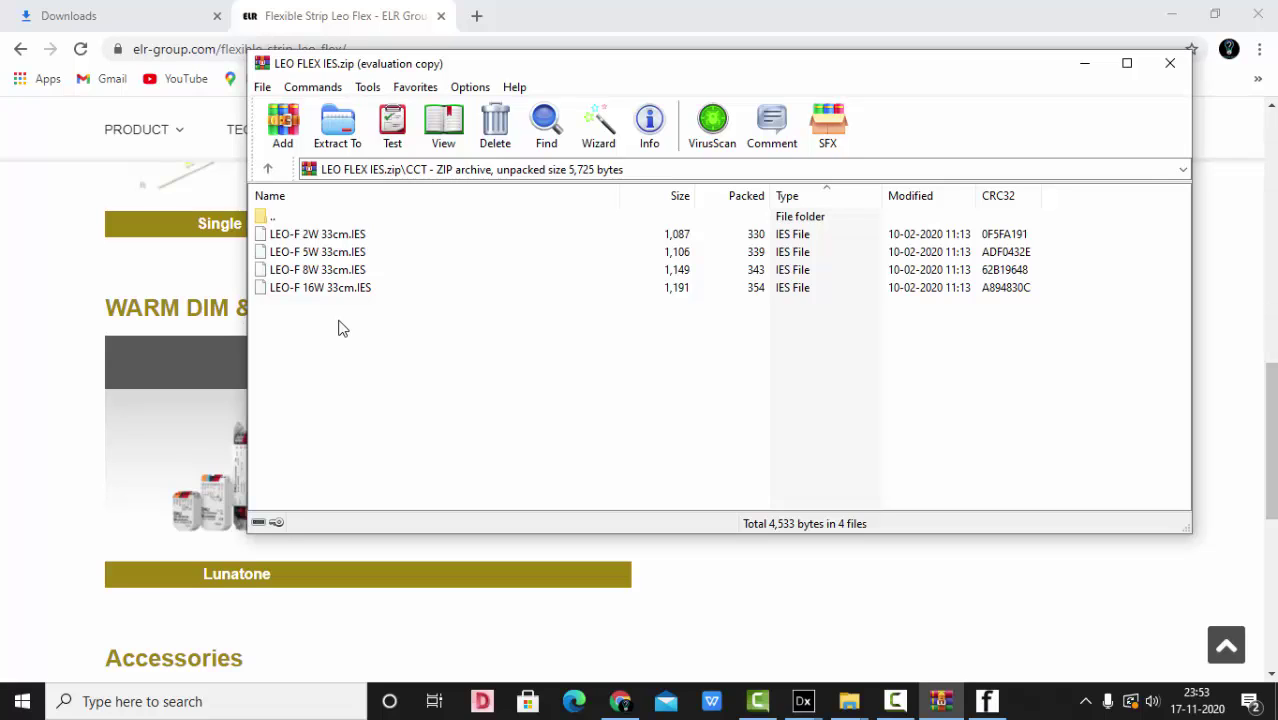
left_click(318, 258)
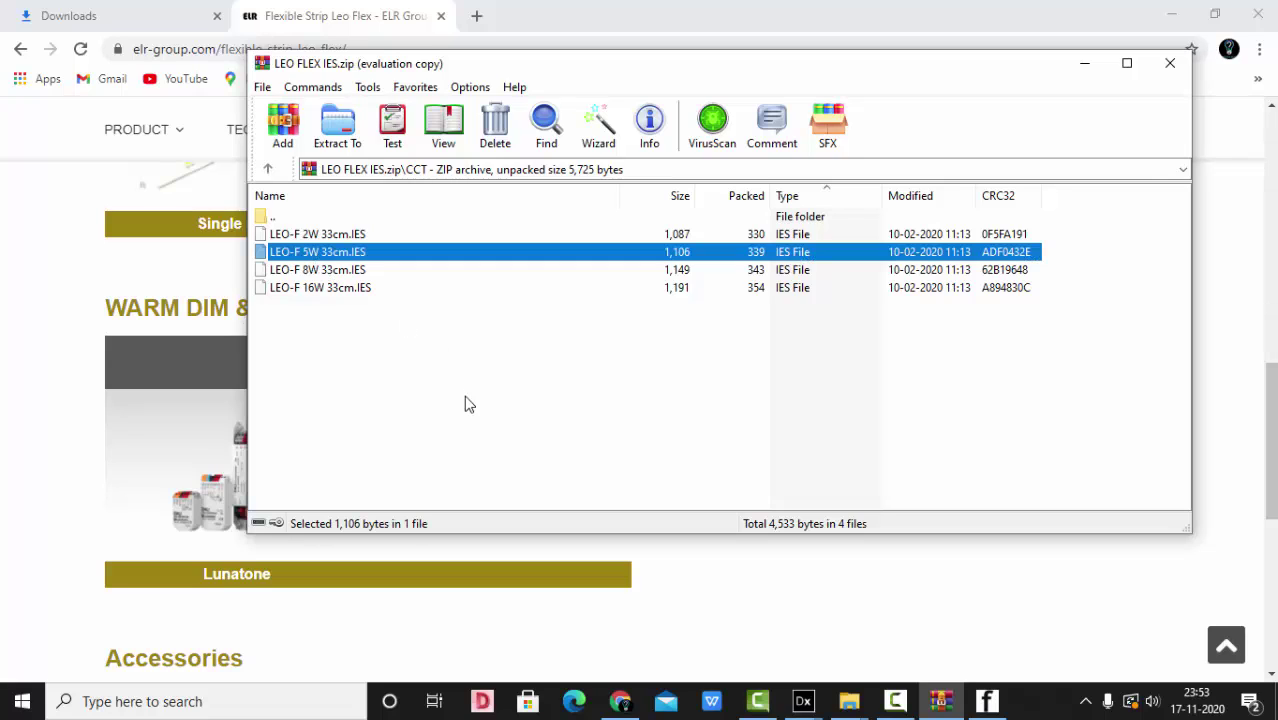
left_click(1088, 66)
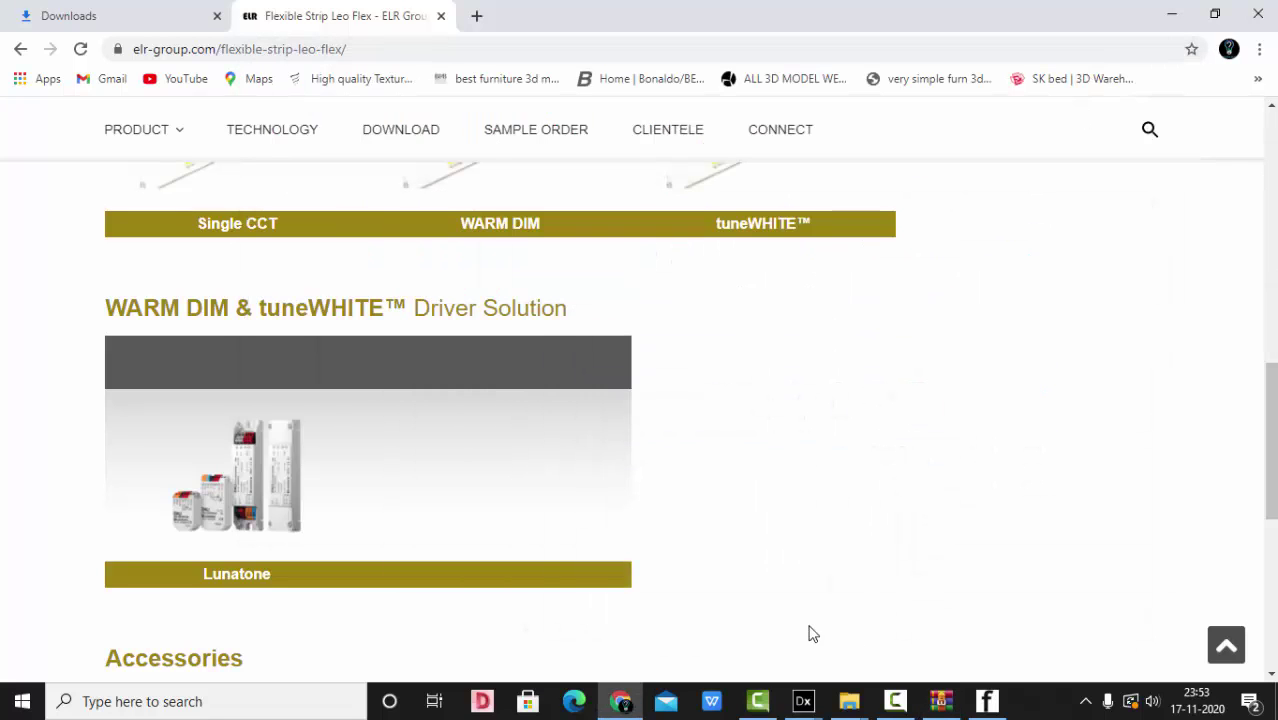
Switch back to DIALux evo and show the bathroom in floor plan, declining to save the project
mouse_move(803, 701)
left_click(690, 617)
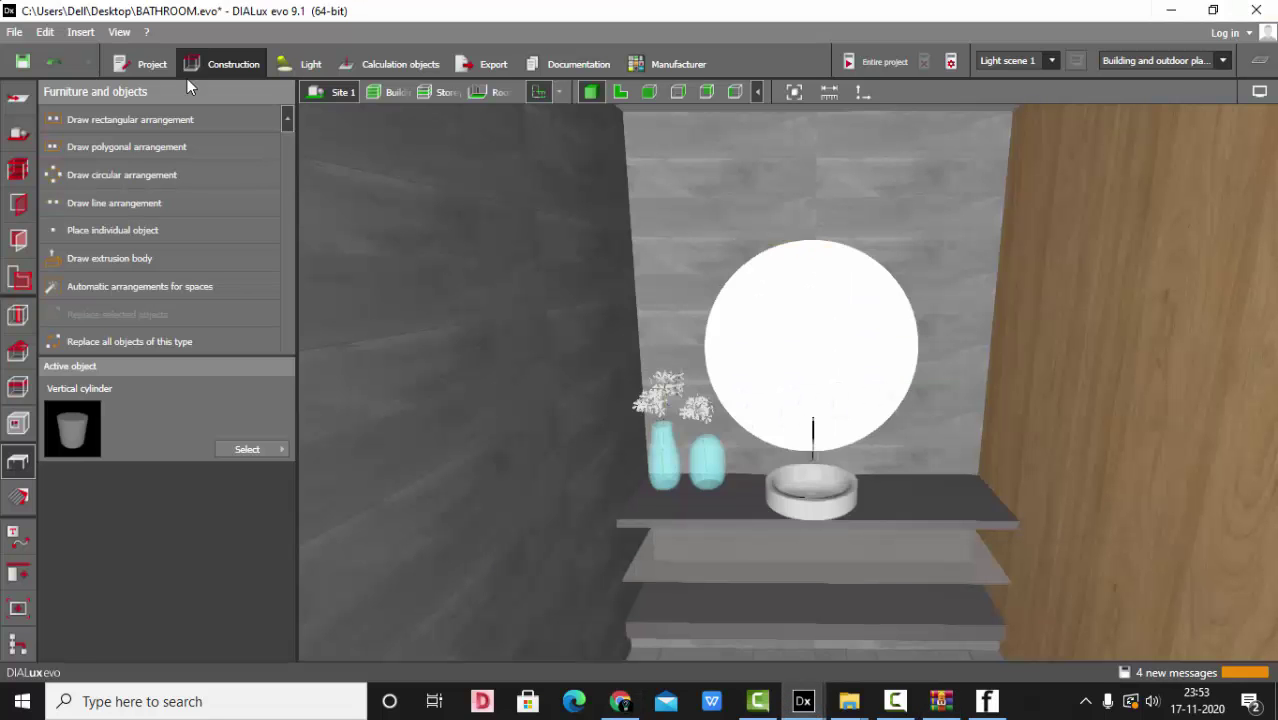
left_click(617, 92)
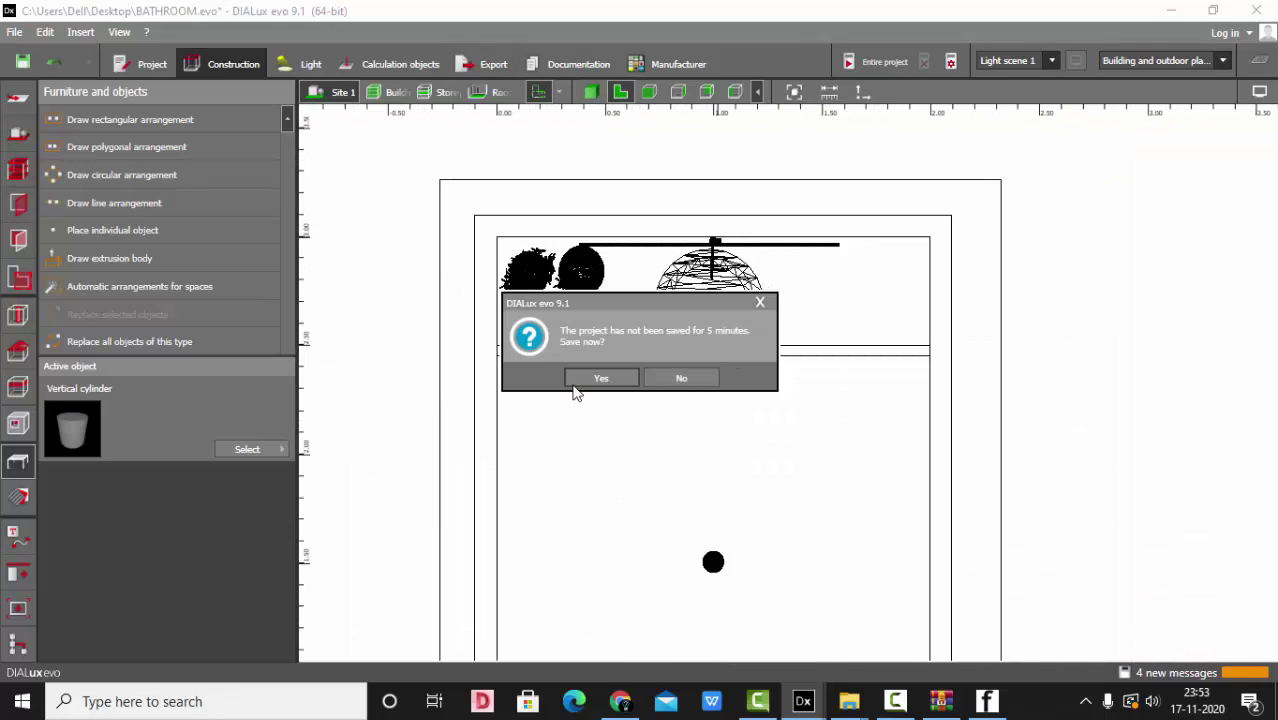
left_click(683, 372)
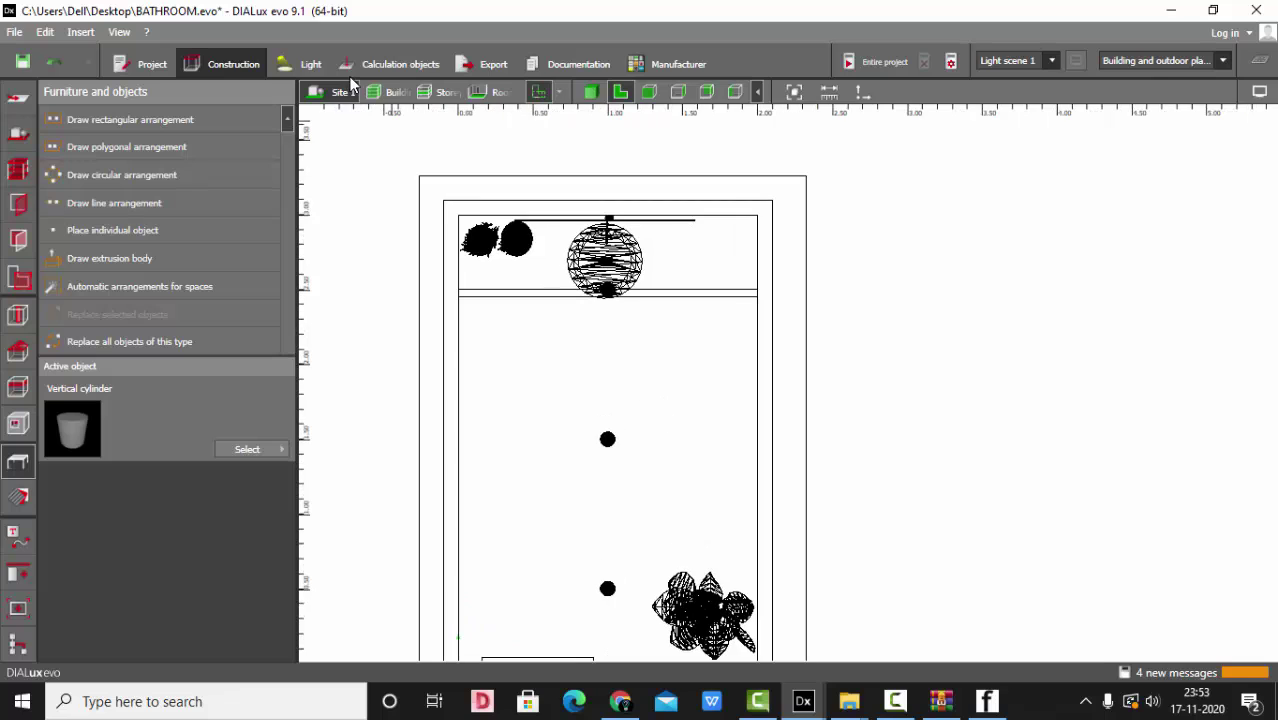
Import LEO-F 5W 33cm.IES from the Desktop as the active luminaire, accepting its 0.333 x 0.010 x 0.010 m housing size
left_click(314, 66)
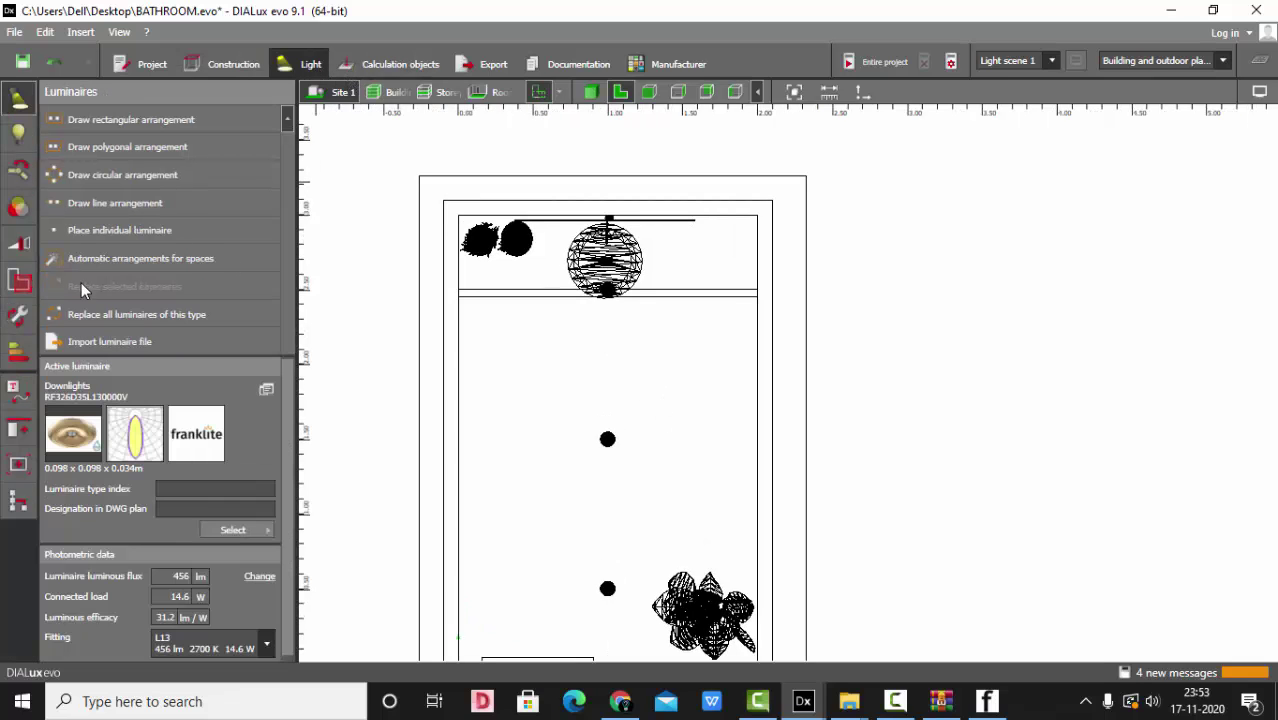
left_click(128, 334)
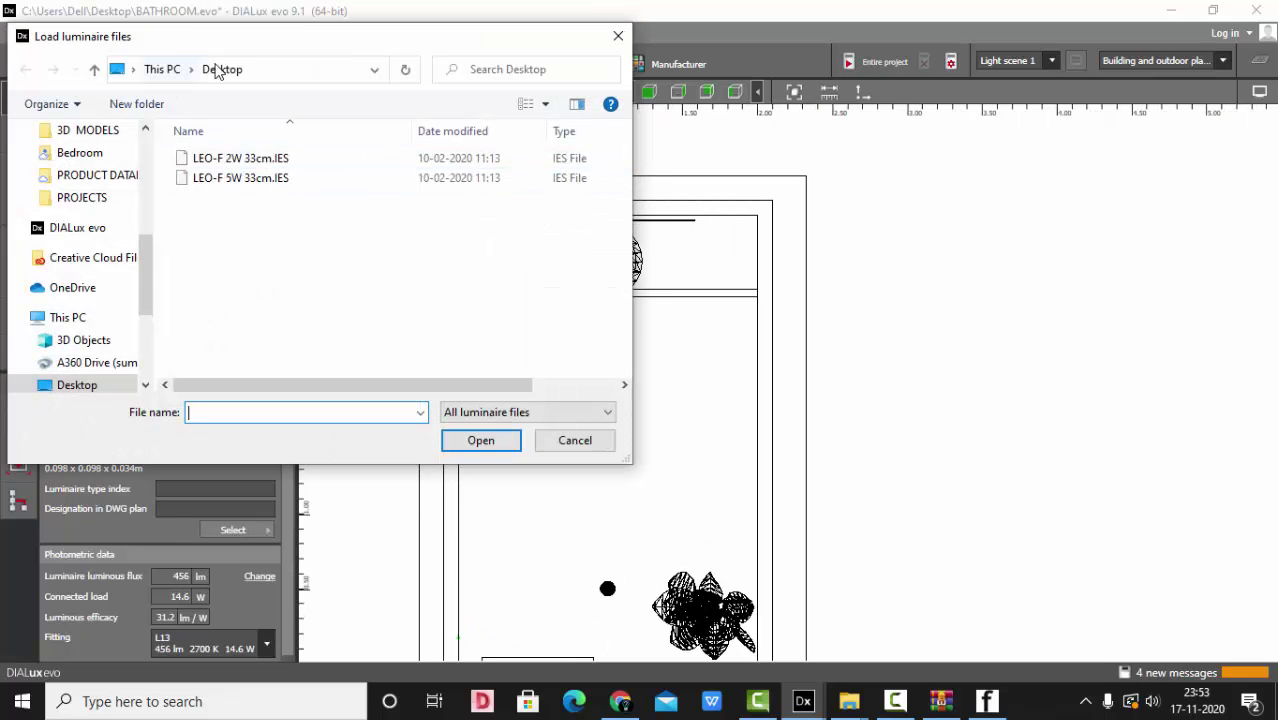
left_click(249, 189)
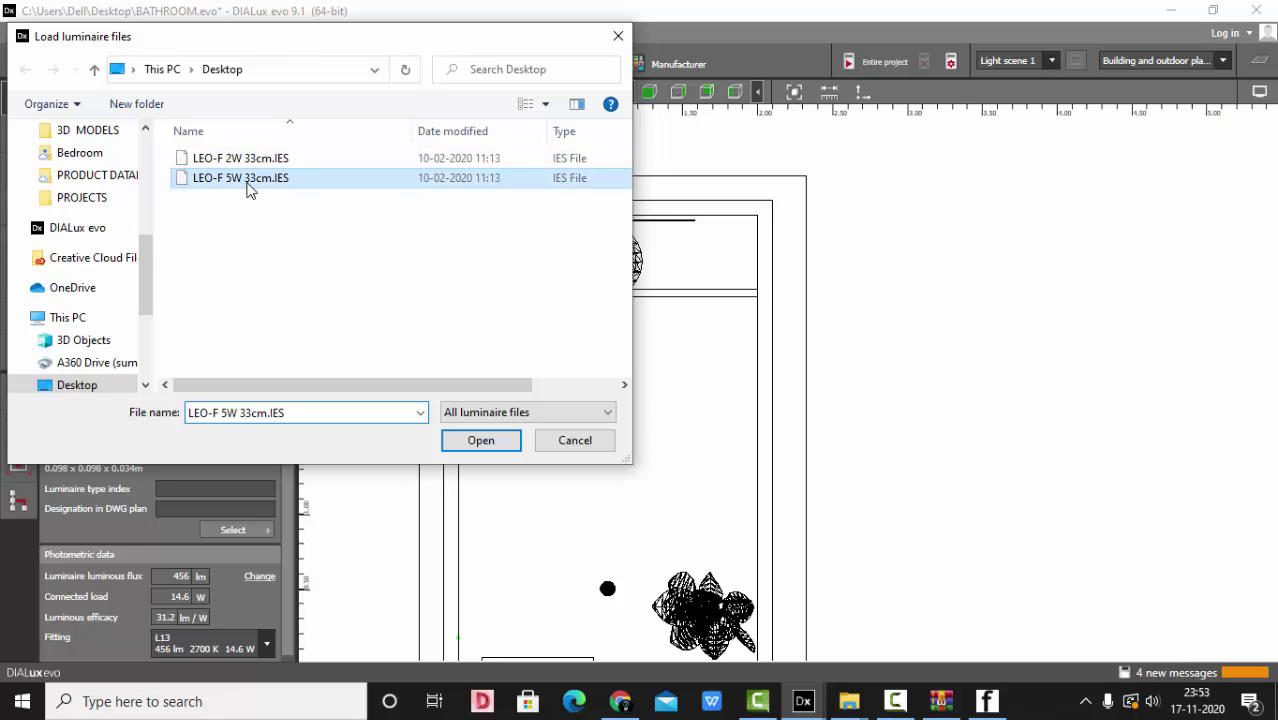
left_click(484, 442)
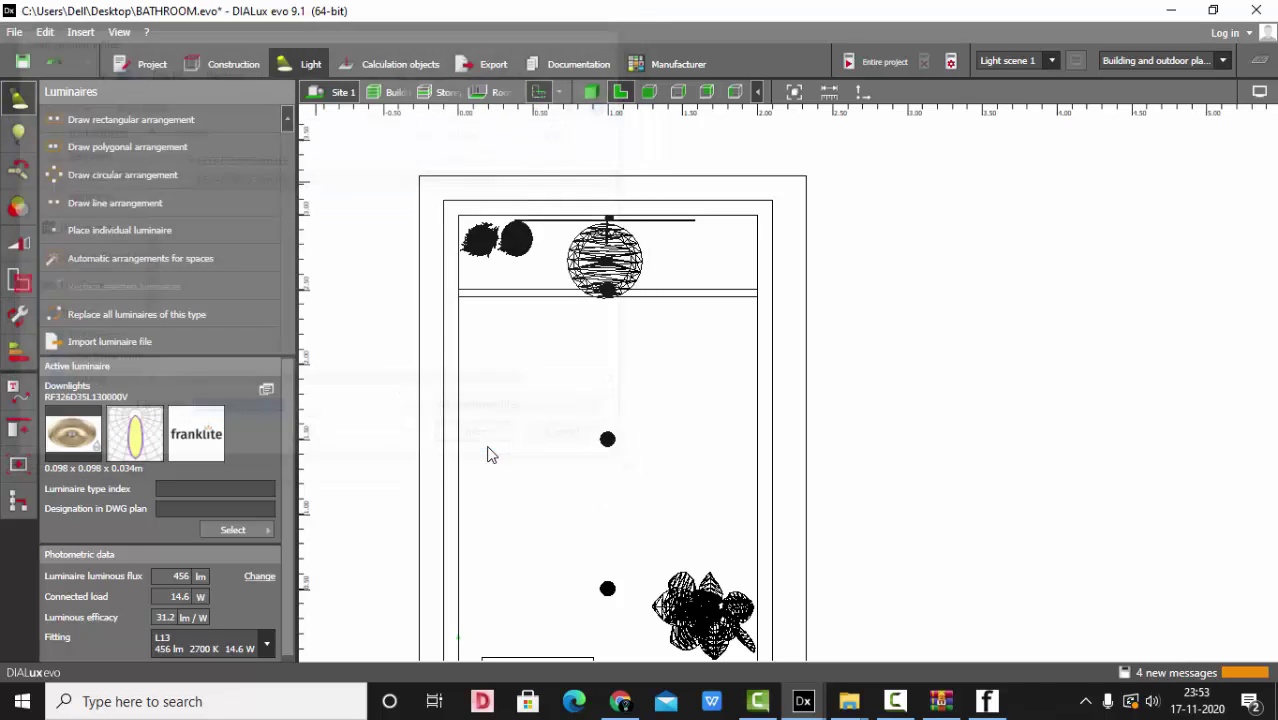
left_click(267, 377)
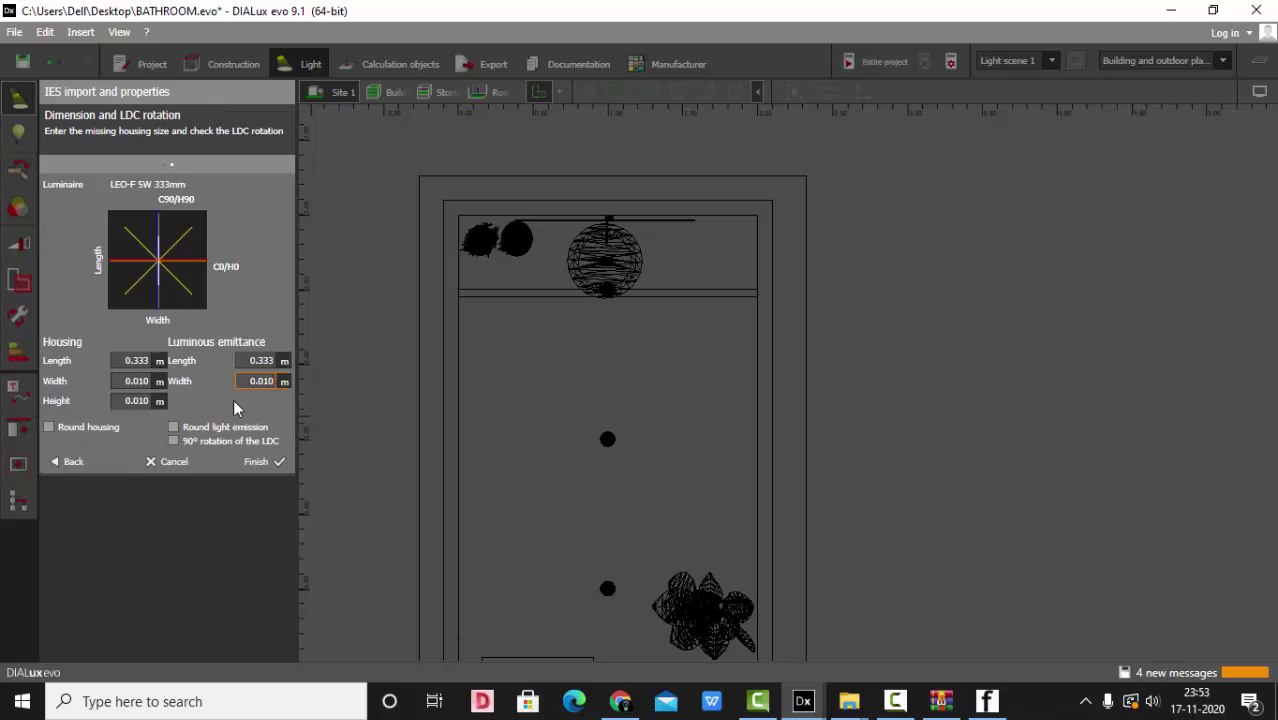
left_click(262, 459)
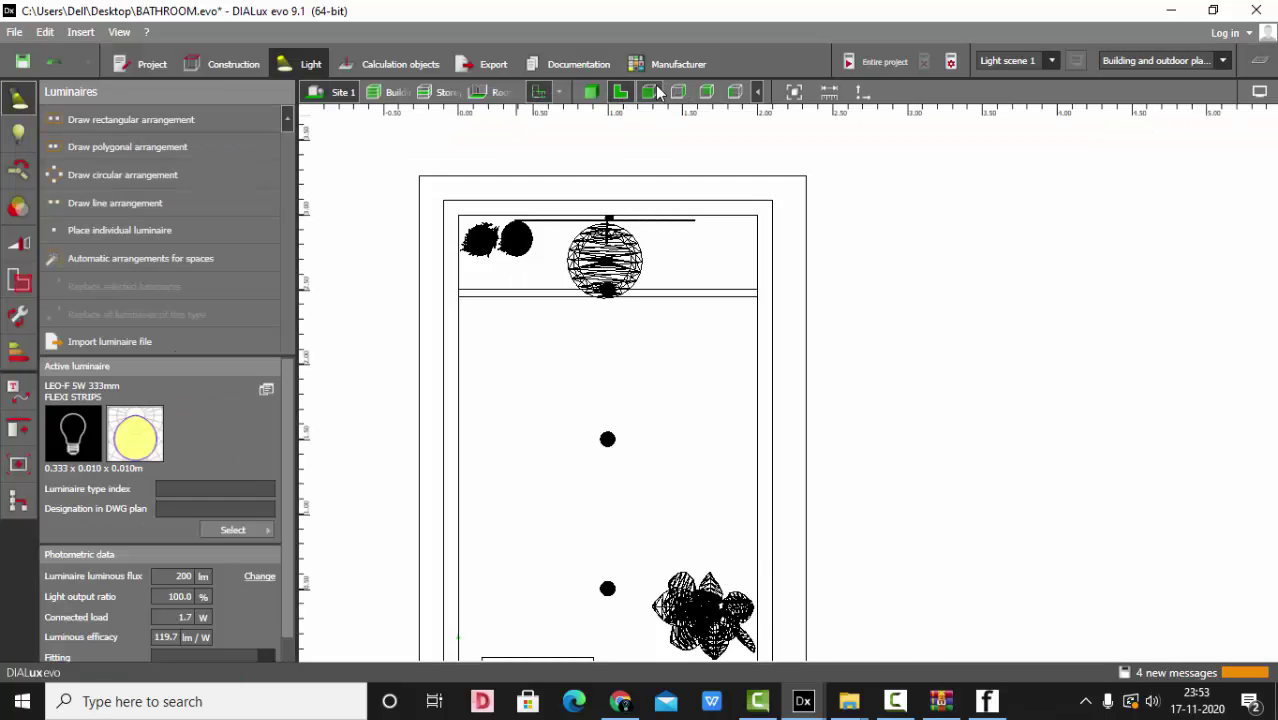
In the front view, draw a circular arrangement of LEO-F 5W luminaires centred on the round mirror with a radius of about 0.545 m
left_click(653, 88)
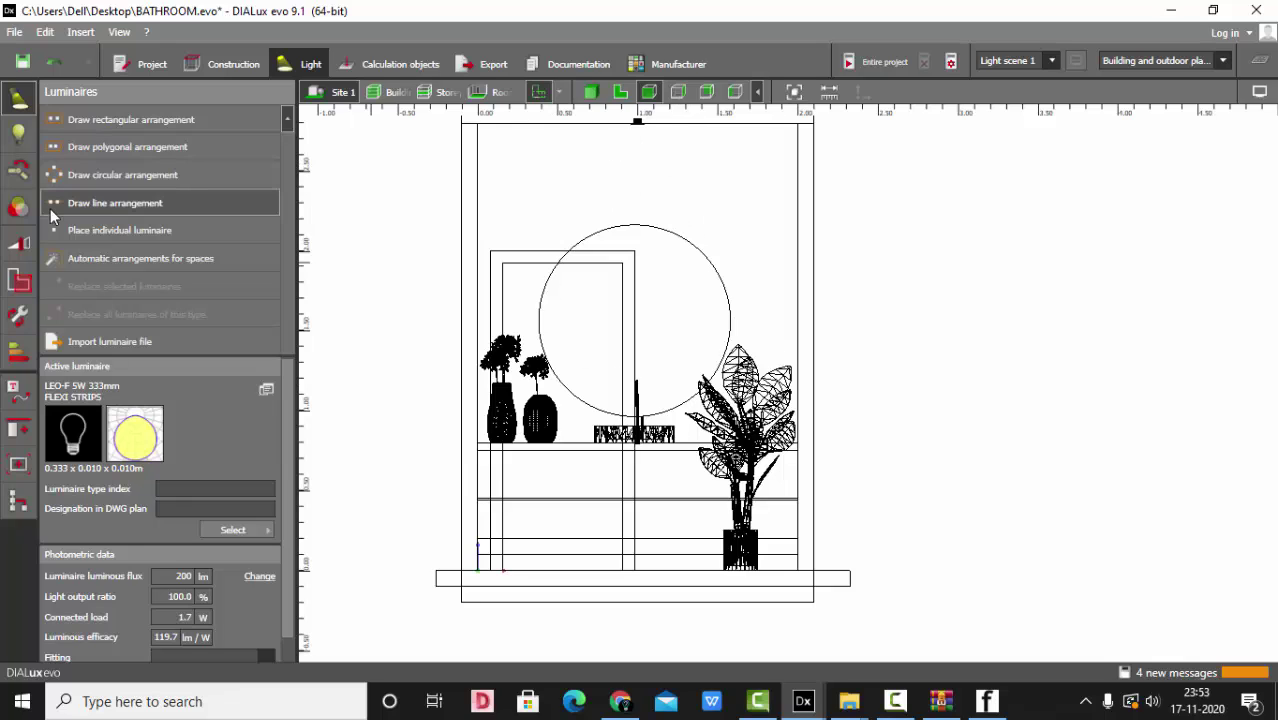
left_click(99, 178)
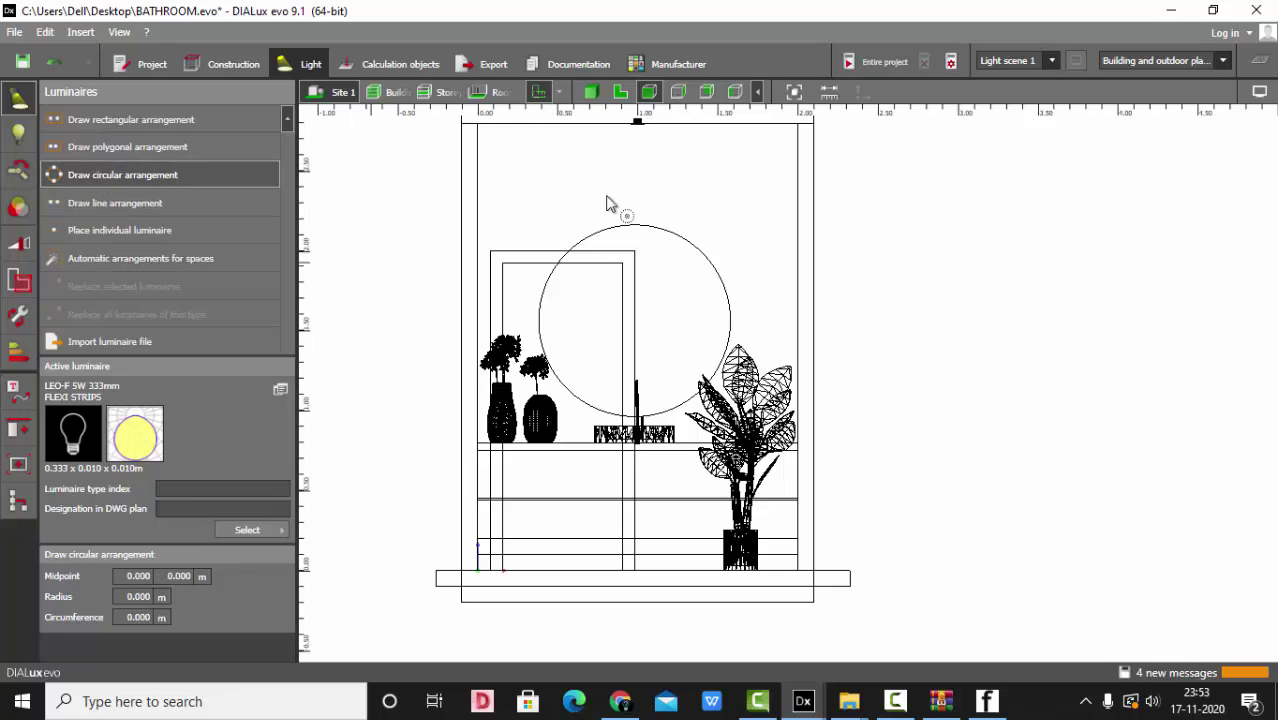
left_click(637, 321)
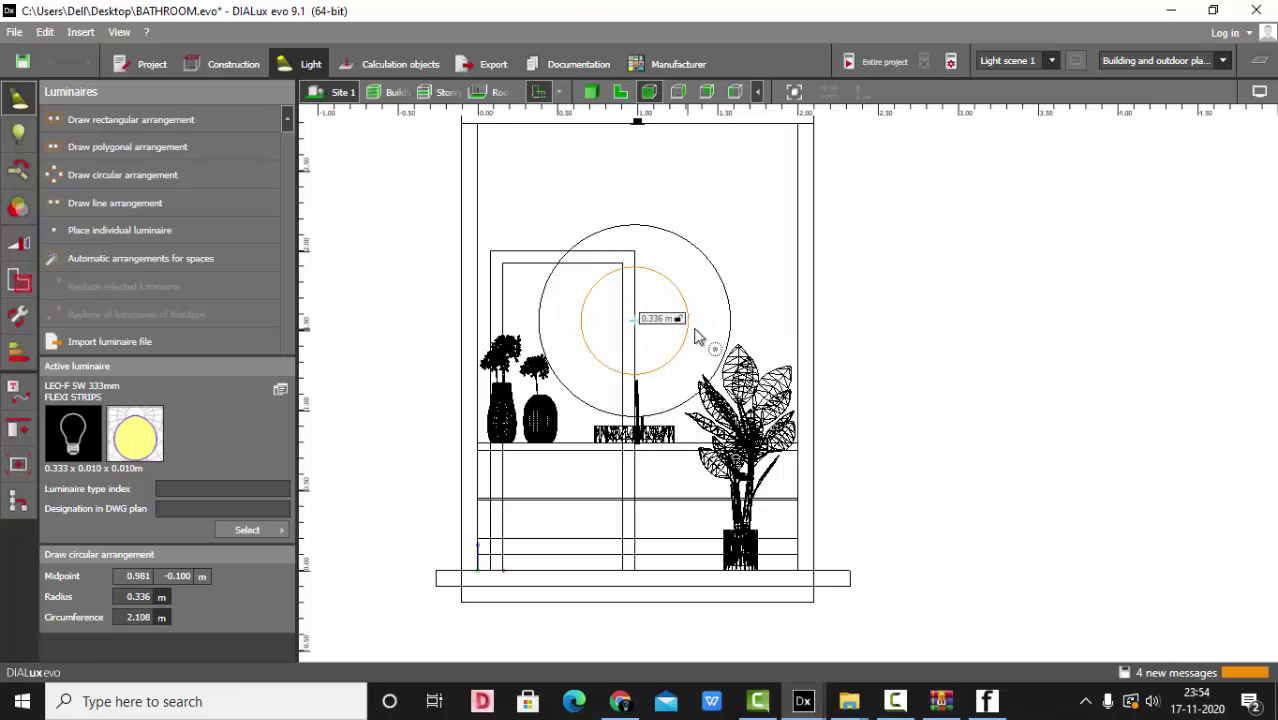
scroll(730, 335, "up", 1)
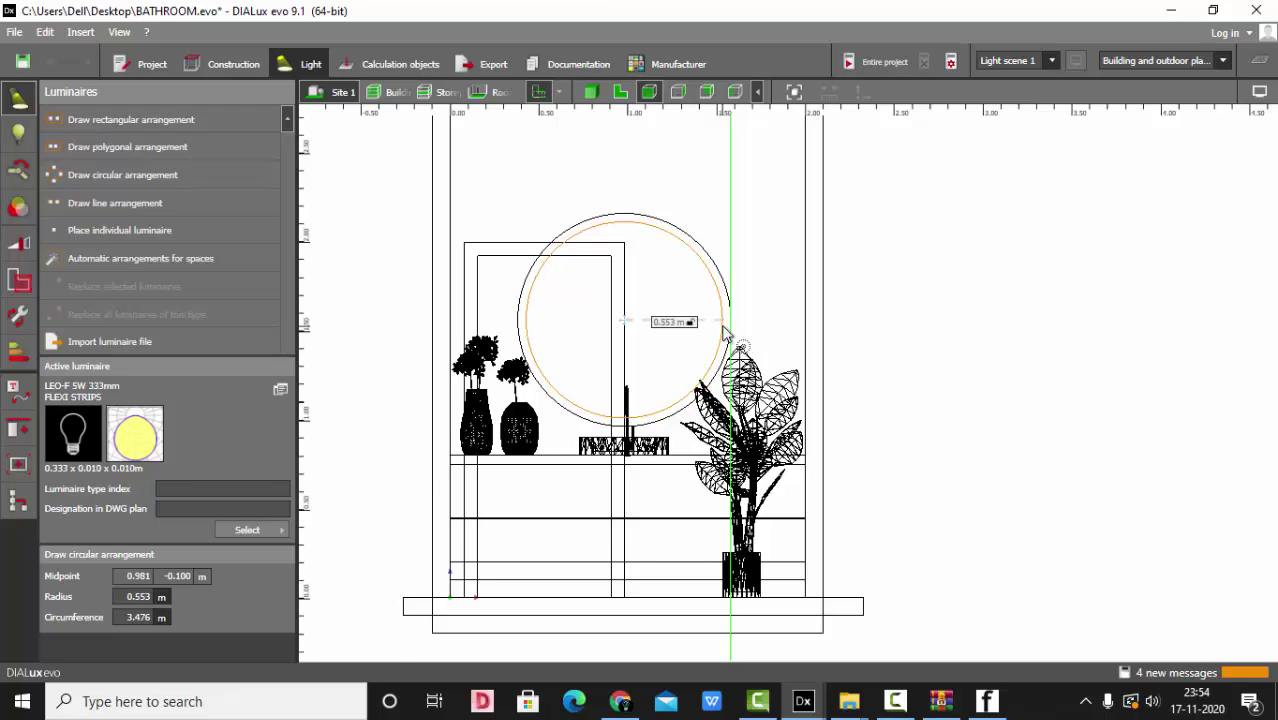
scroll(726, 333, "up", 2)
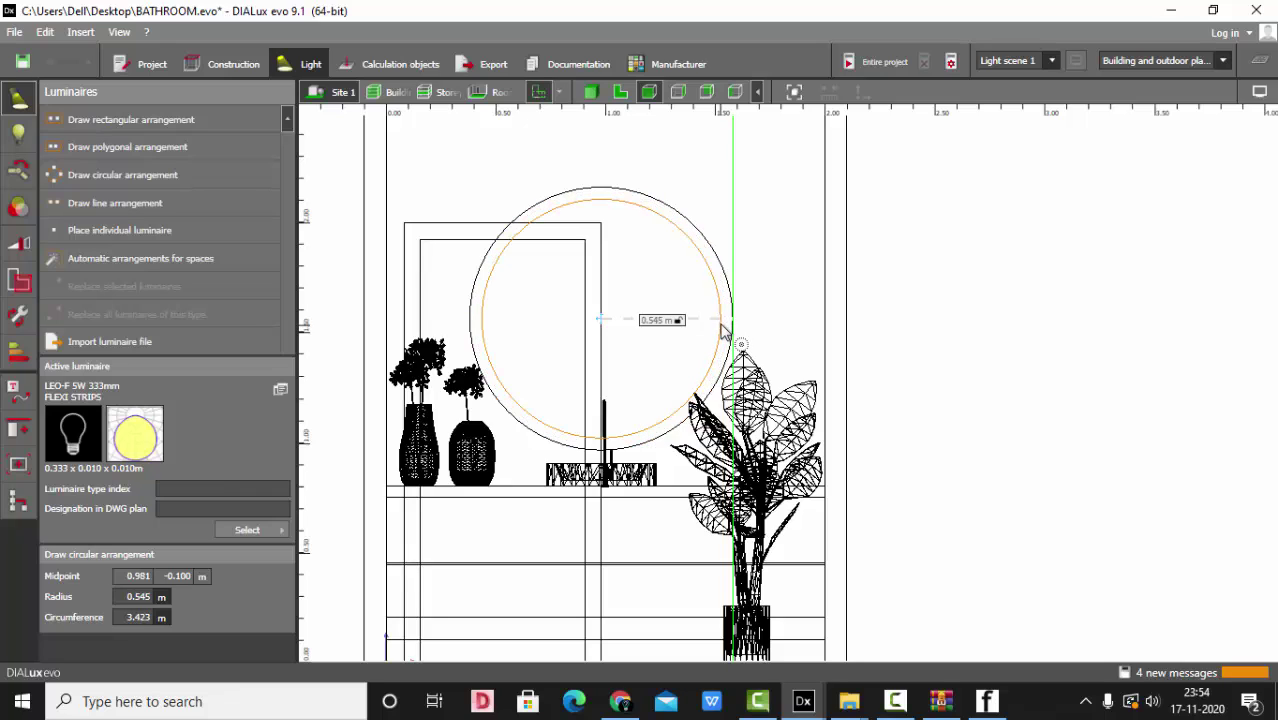
left_click(726, 333)
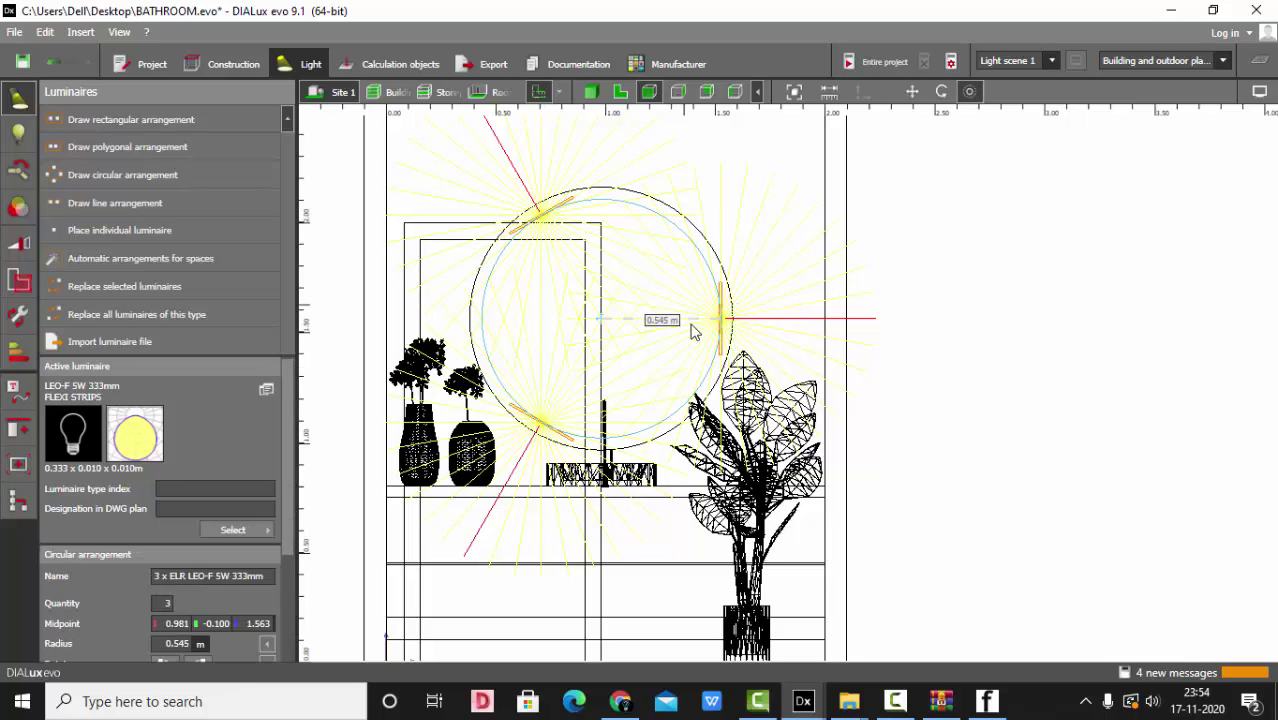
Set the quantity of luminaires in the circular arrangement to 8
scroll(177, 562, "down", 2)
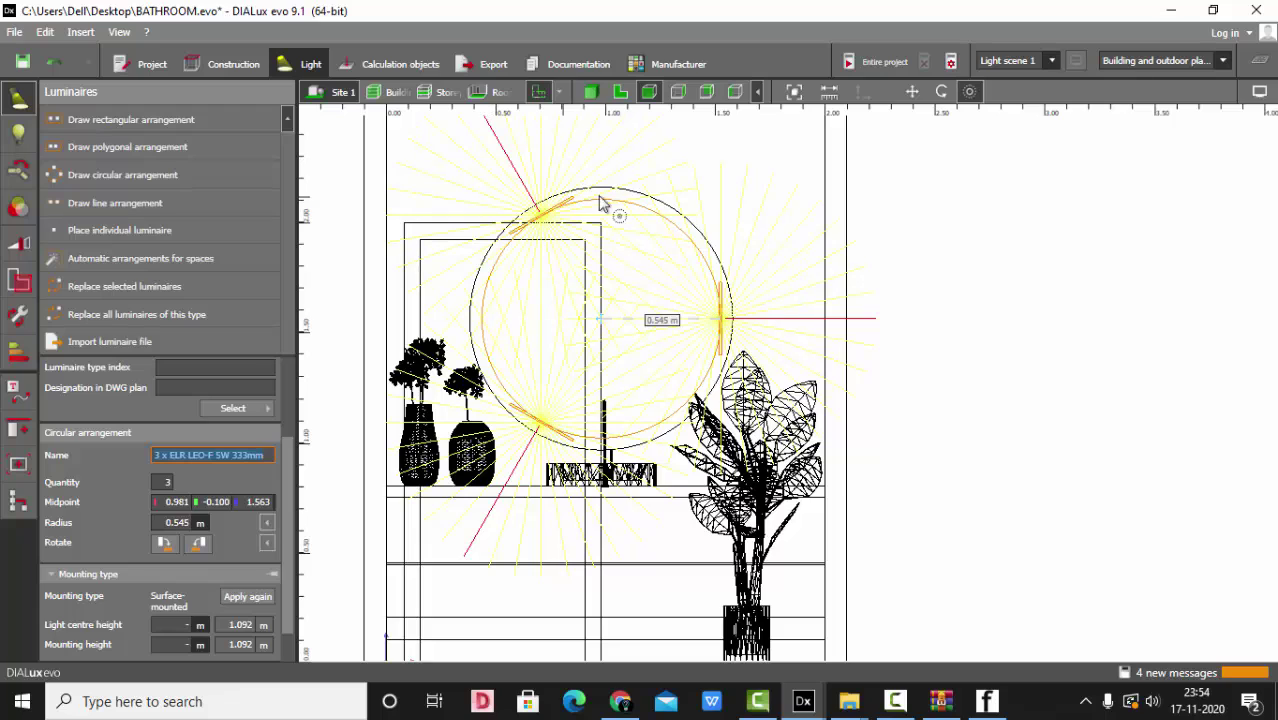
left_click(167, 482)
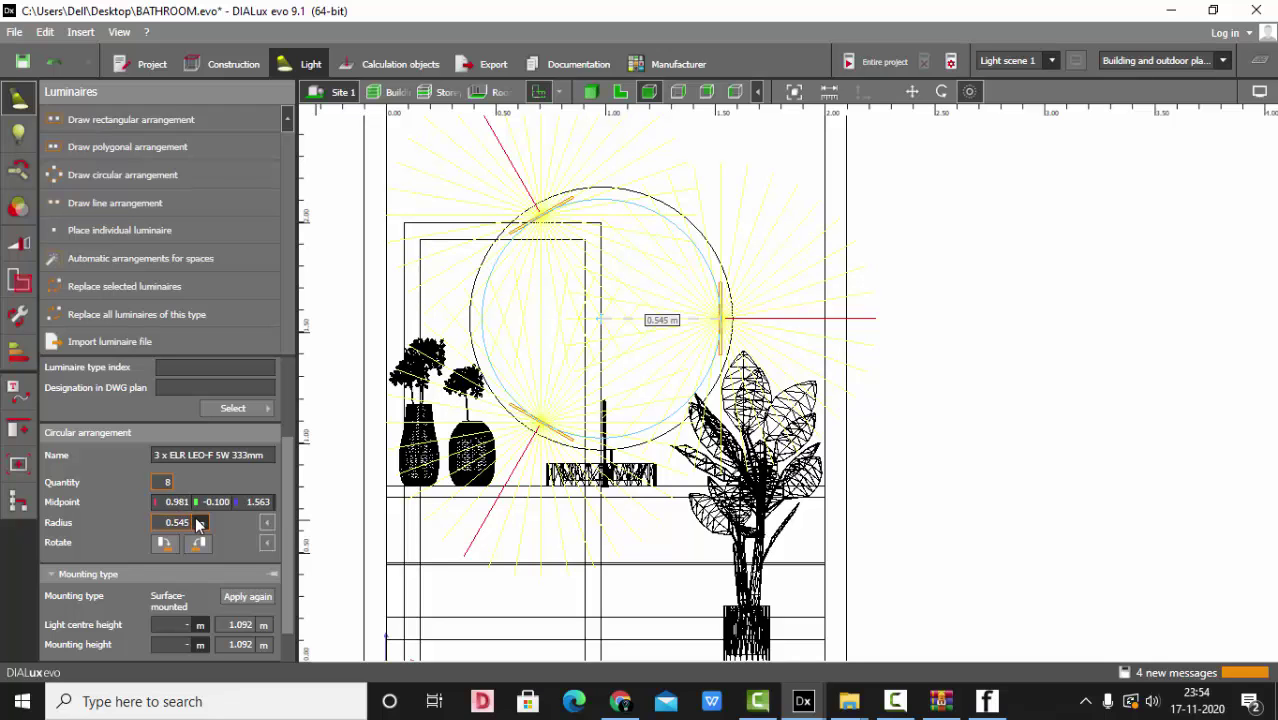
type("8")
key("Return")
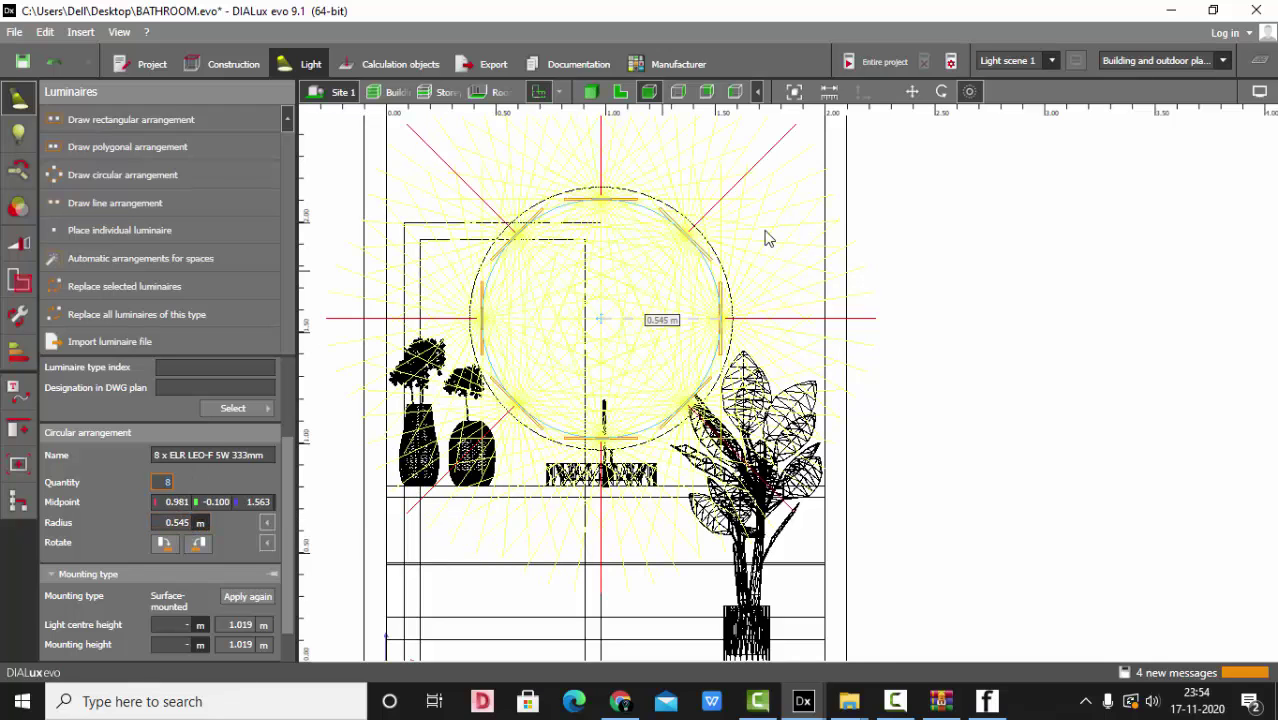
Zoom in on the gaps between the strips and set the circular arrangement's quantity to 11
scroll(765, 238, "up", 2)
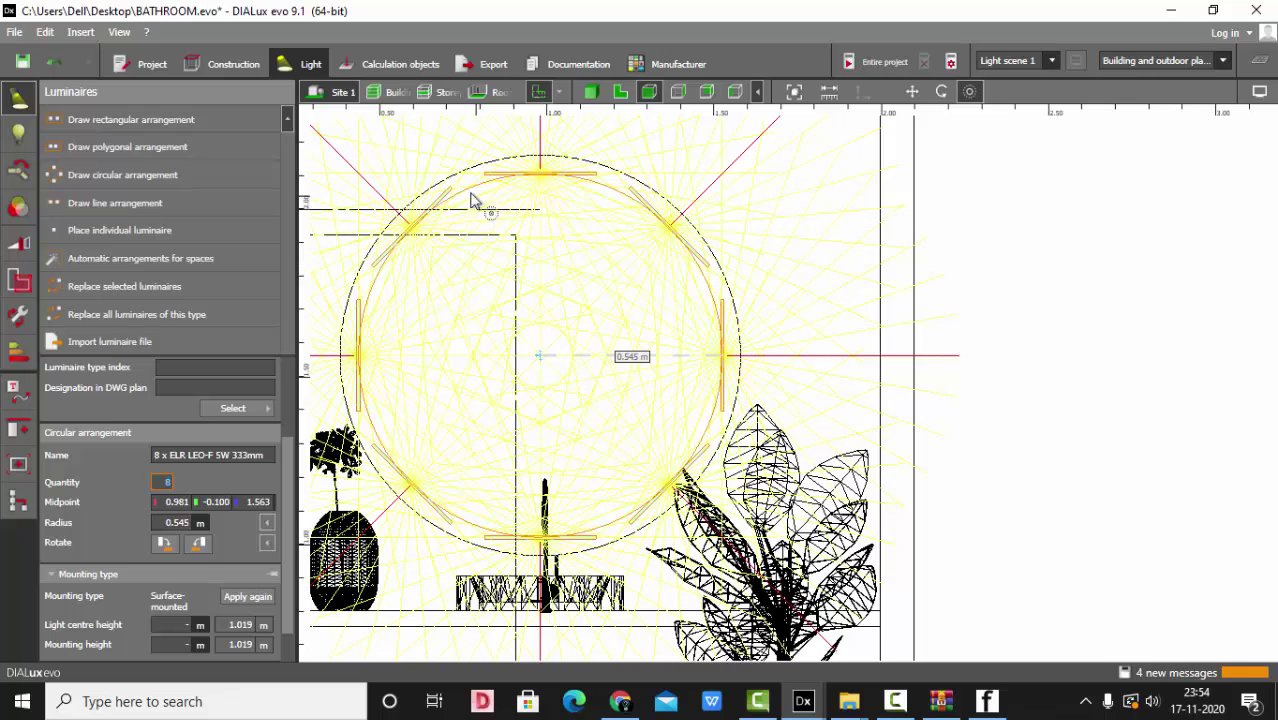
scroll(475, 198, "up", 2)
scroll(459, 175, "up", 2)
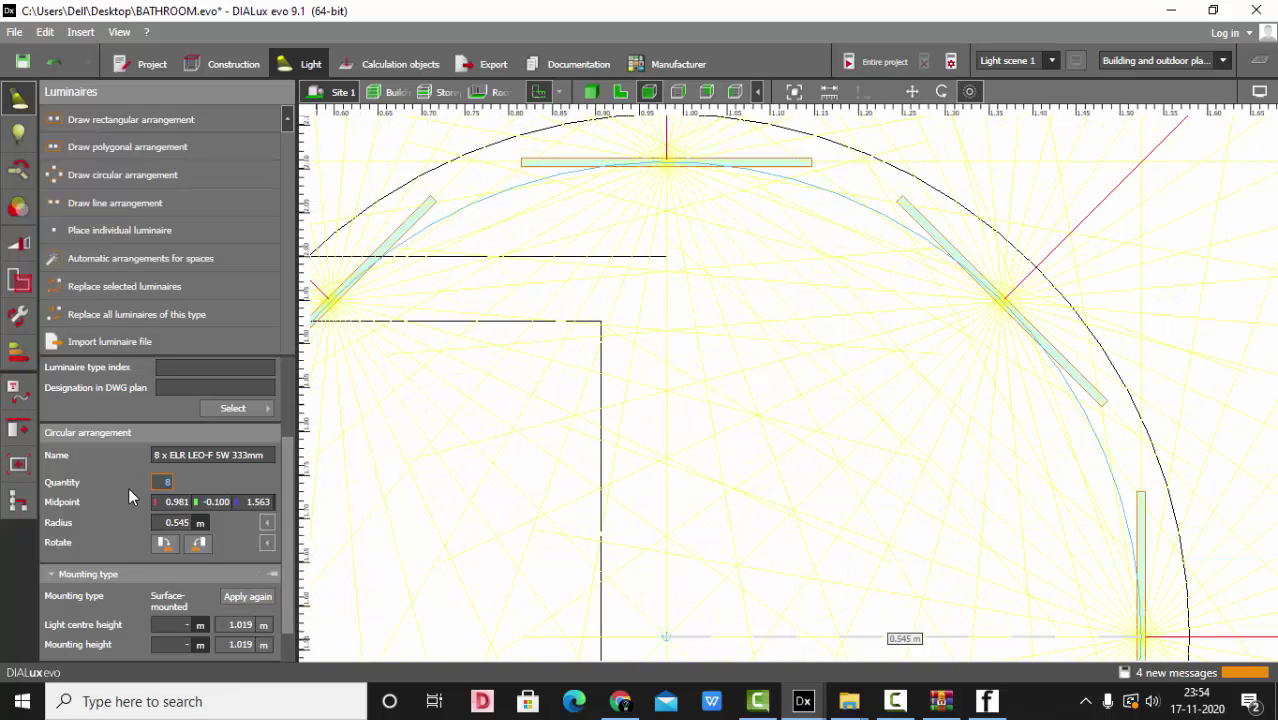
type("11")
key("Return")
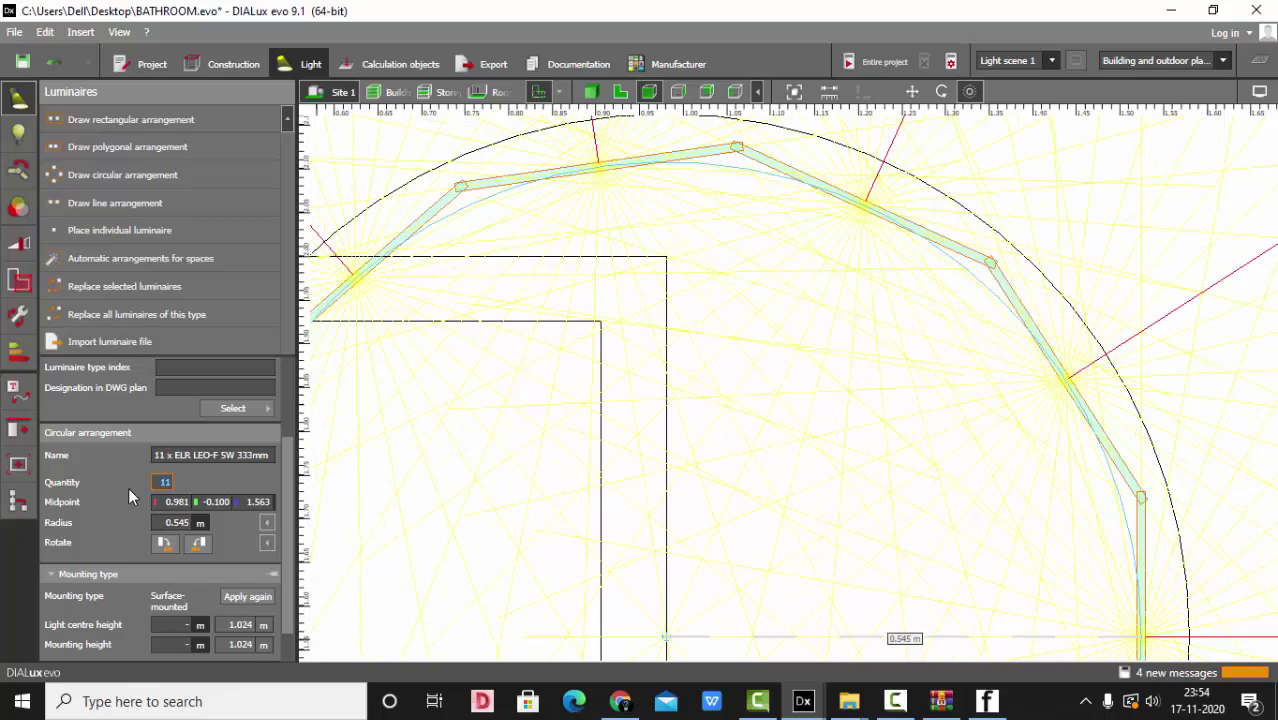
Examine how the strip ends meet around the mirror ring, and check the arrangement's position in plan
scroll(785, 200, "down", 4)
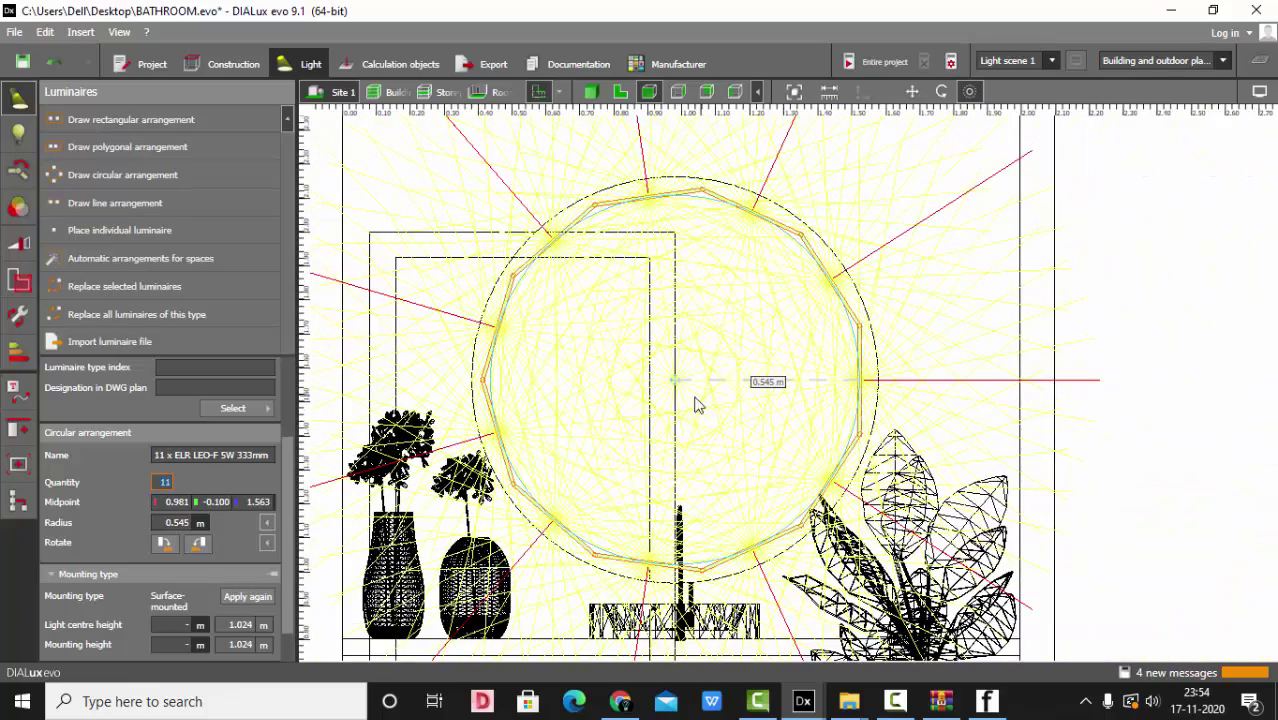
scroll(703, 417, "up", 1)
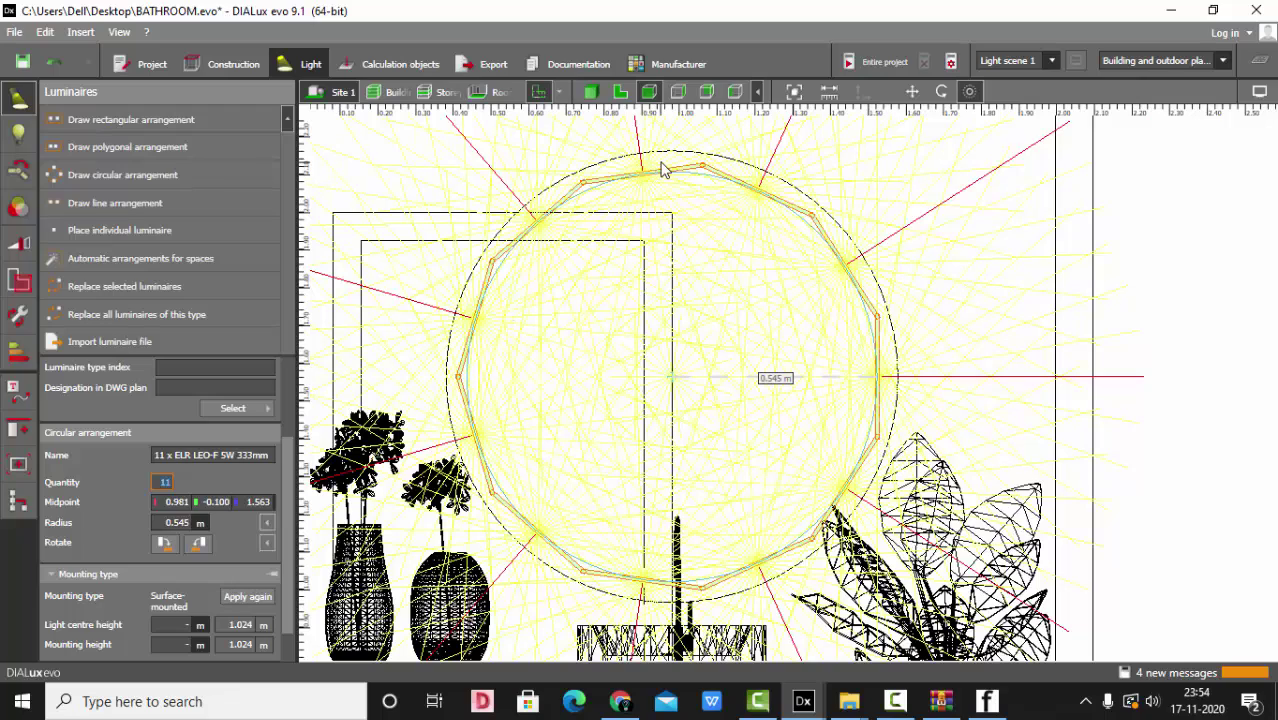
scroll(628, 186, "up", 4)
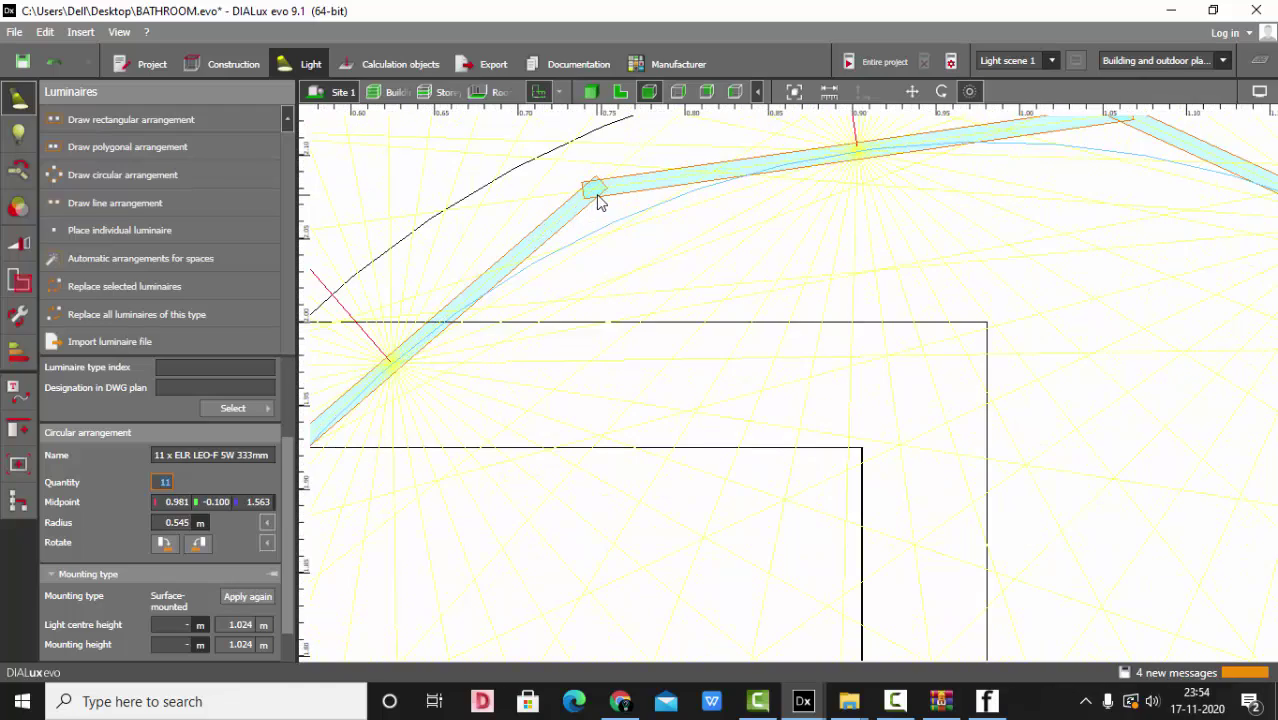
scroll(508, 194, "down", 5)
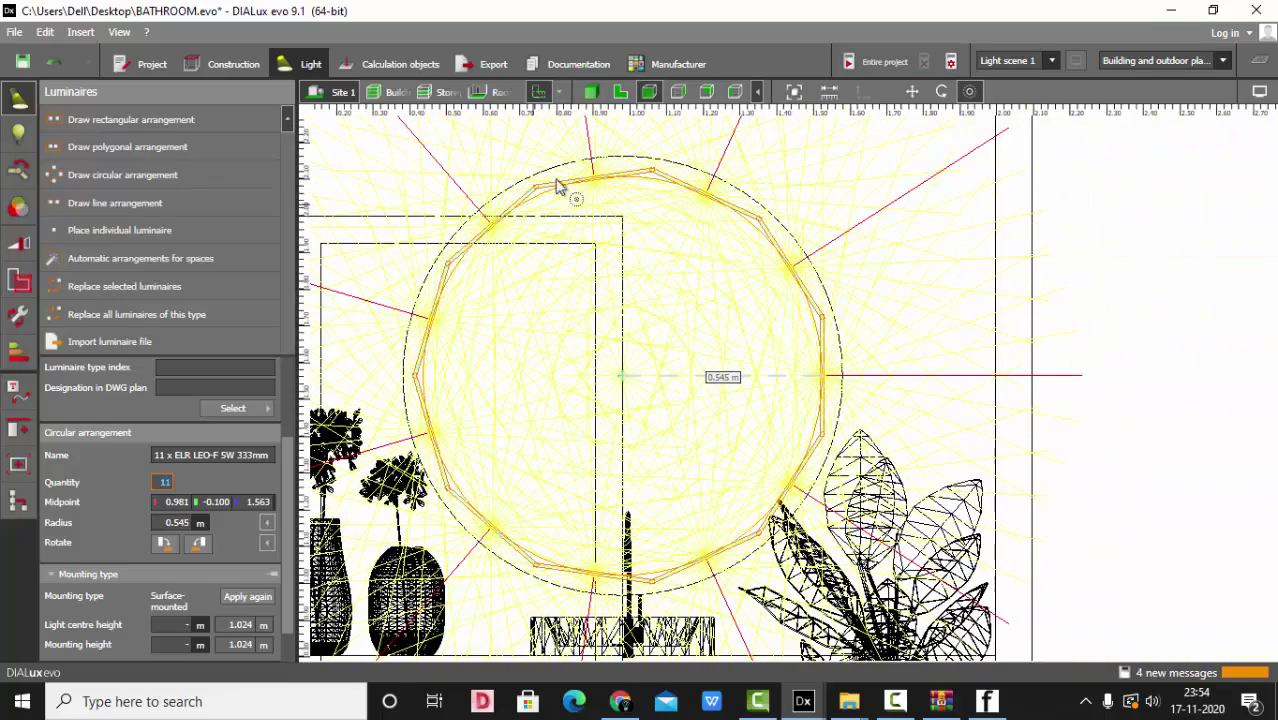
left_click(620, 92)
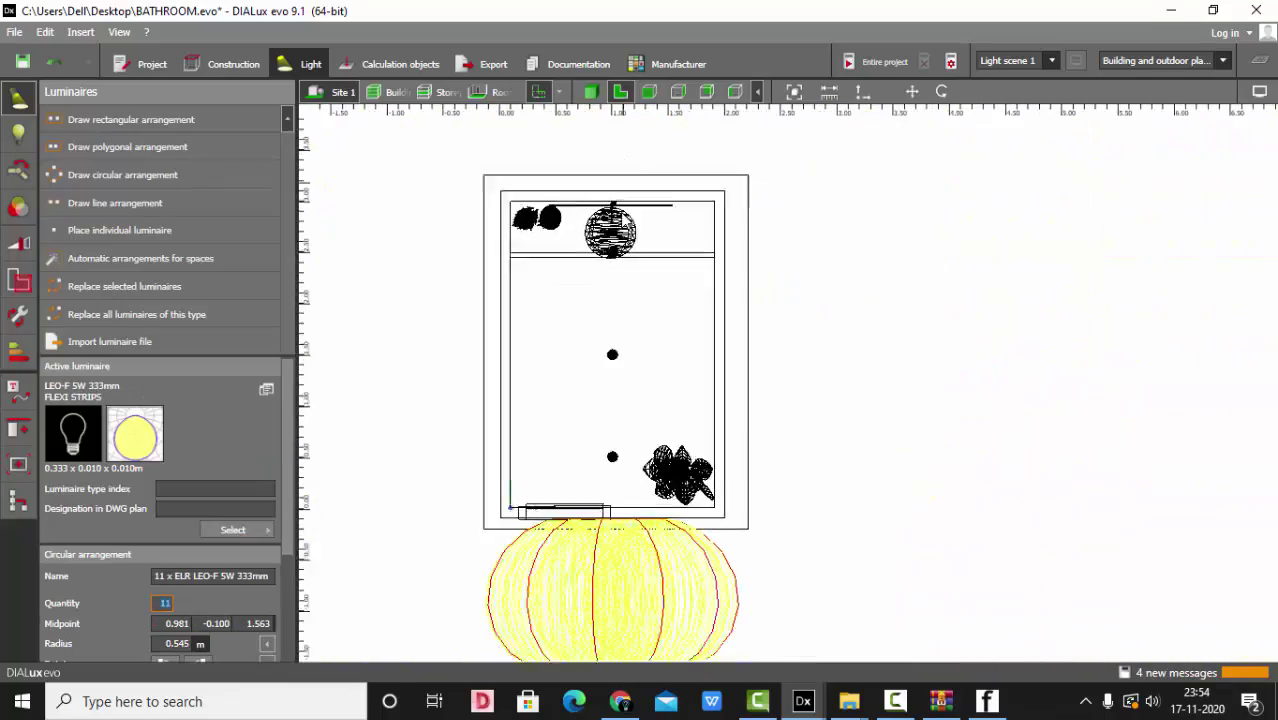
Move the circular arrangement in plan up to the mirror wall, with its midpoint Y at about 2.903 m
scroll(593, 485, "up", 1)
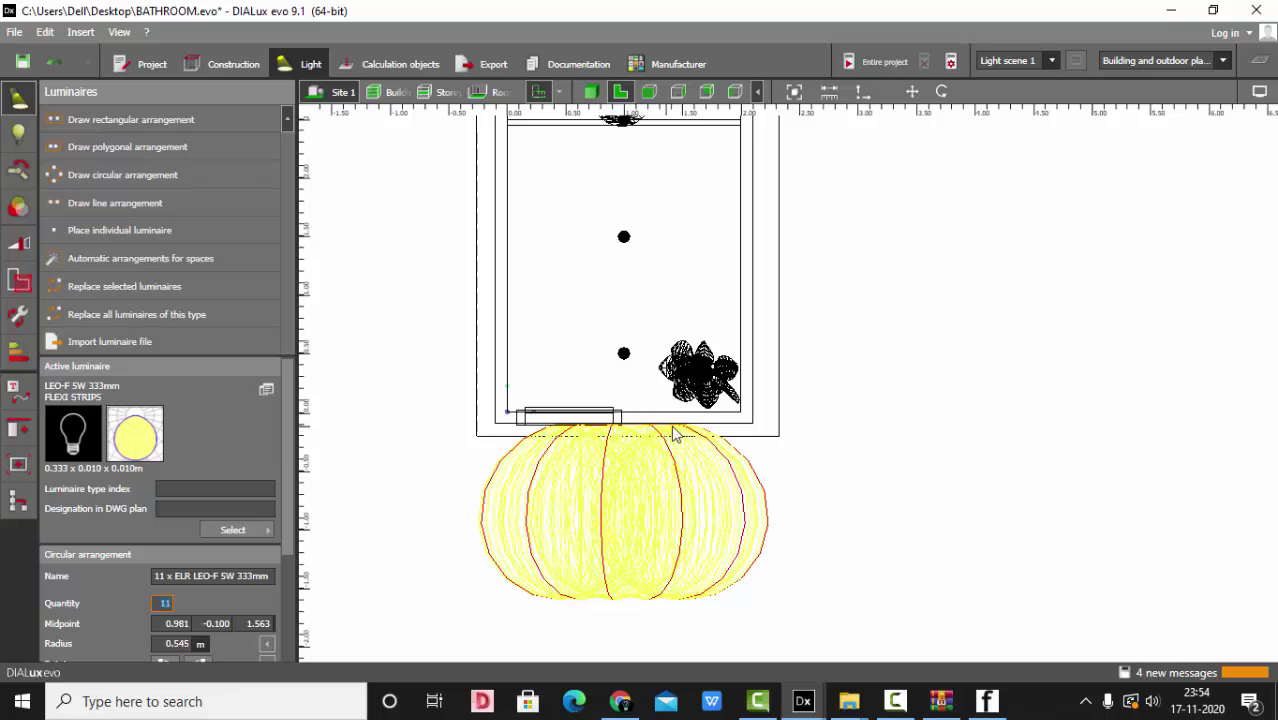
scroll(615, 390, "down", 2)
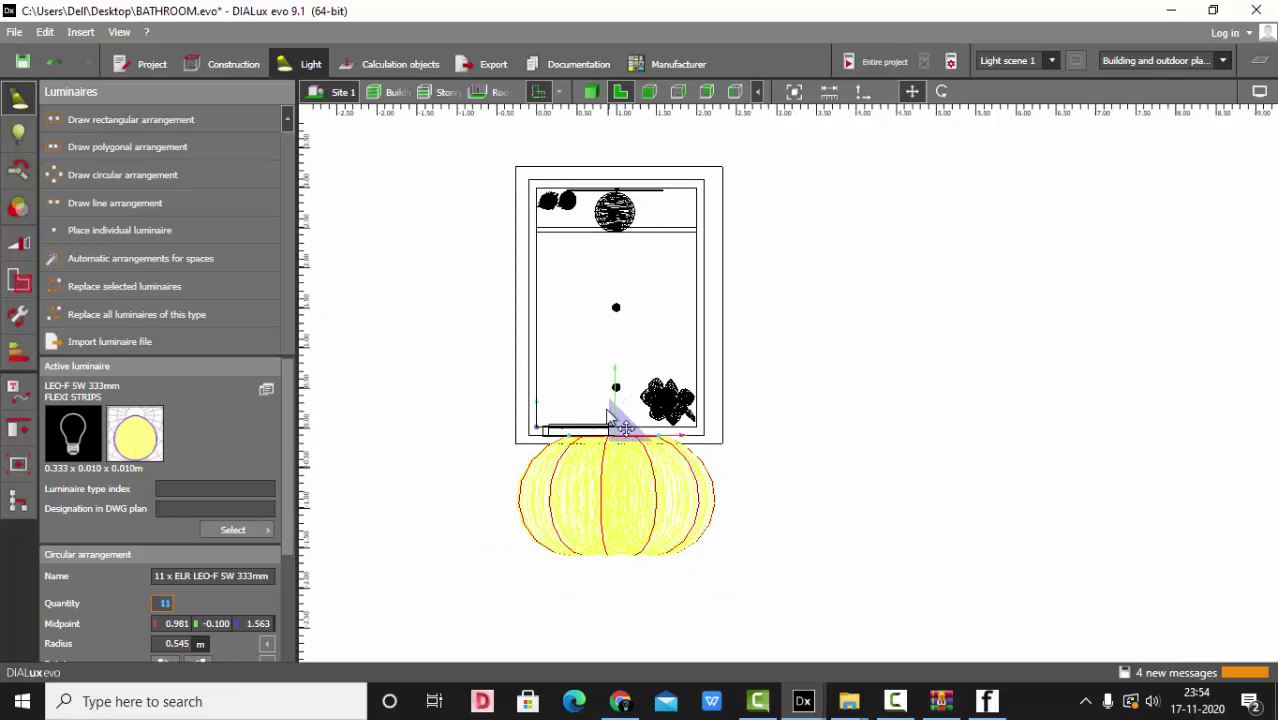
left_click_drag(617, 400, 613, 110)
scroll(618, 140, "up", 6)
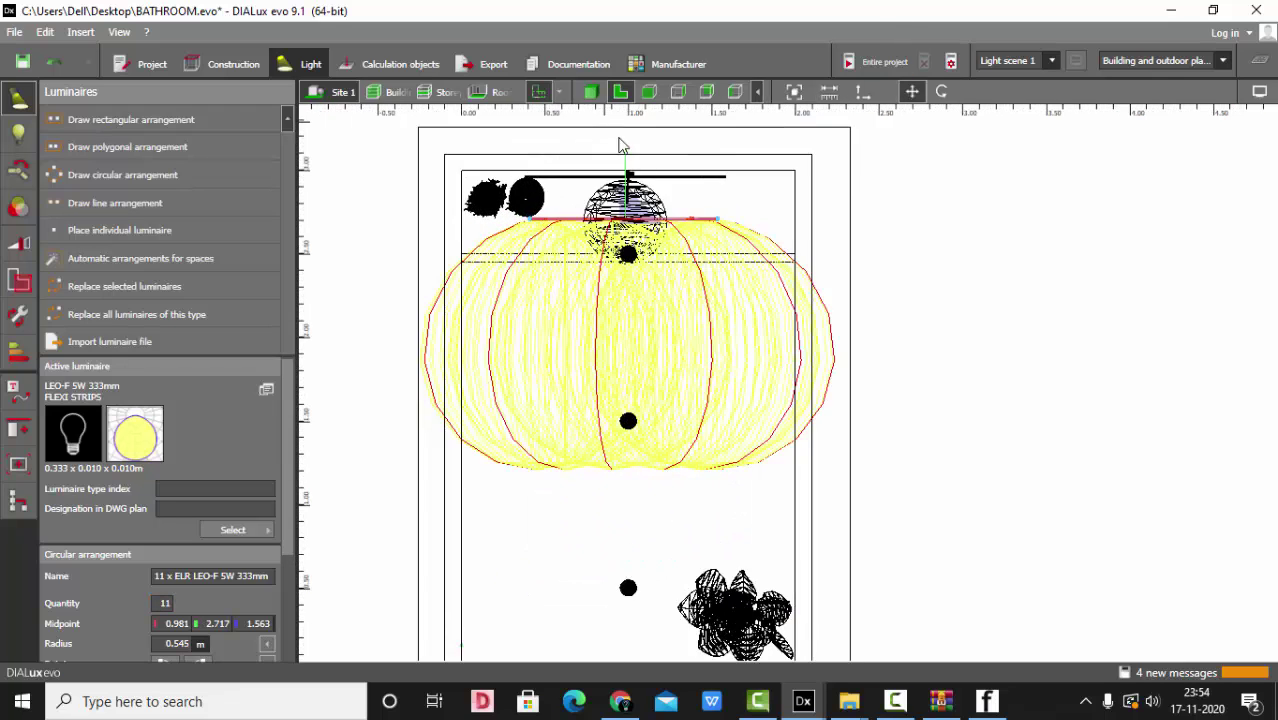
left_click_drag(614, 267, 614, 187)
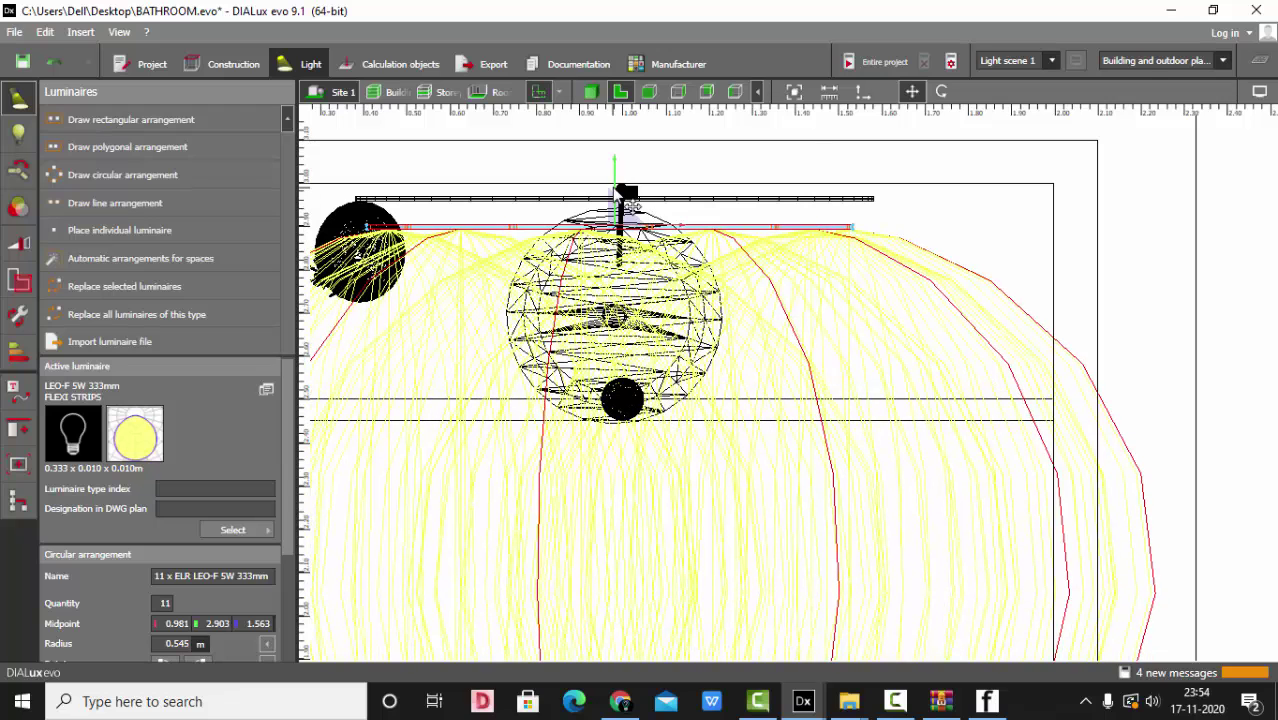
scroll(615, 165, "down", 2)
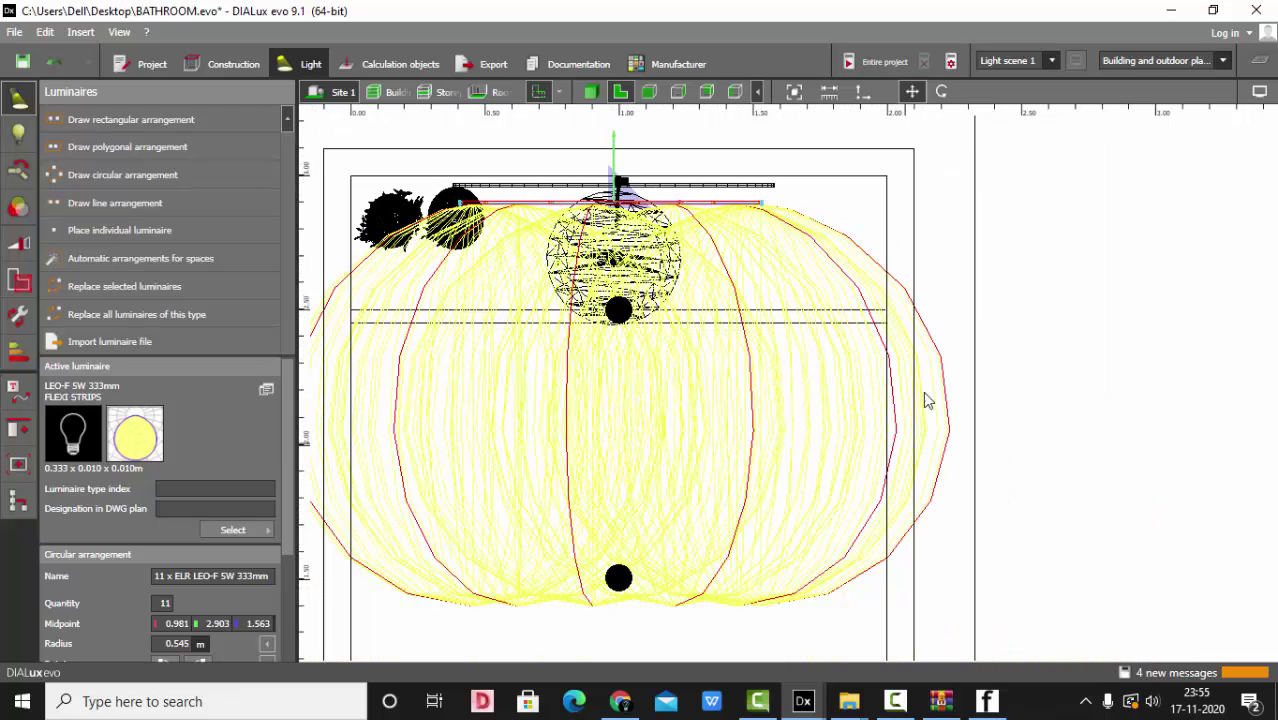
Hide the luminaires' light distribution curves in the plan view and show them again
left_click(1259, 93)
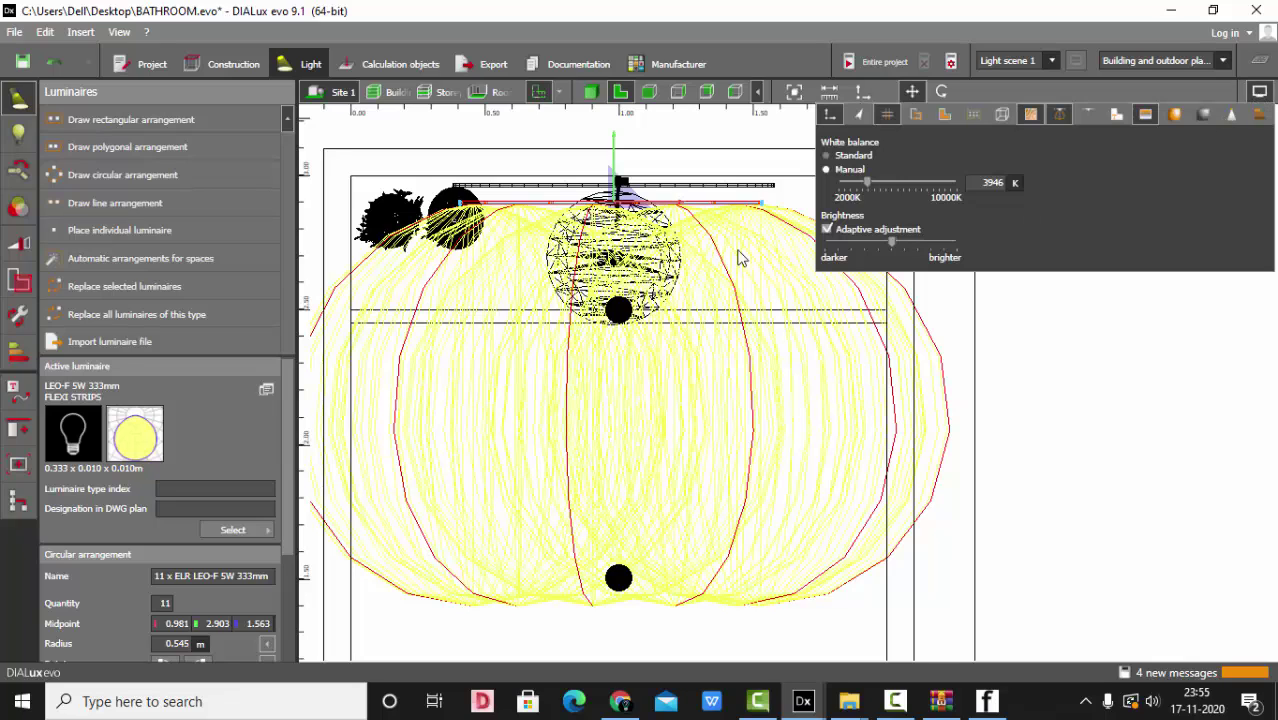
left_click(1062, 114)
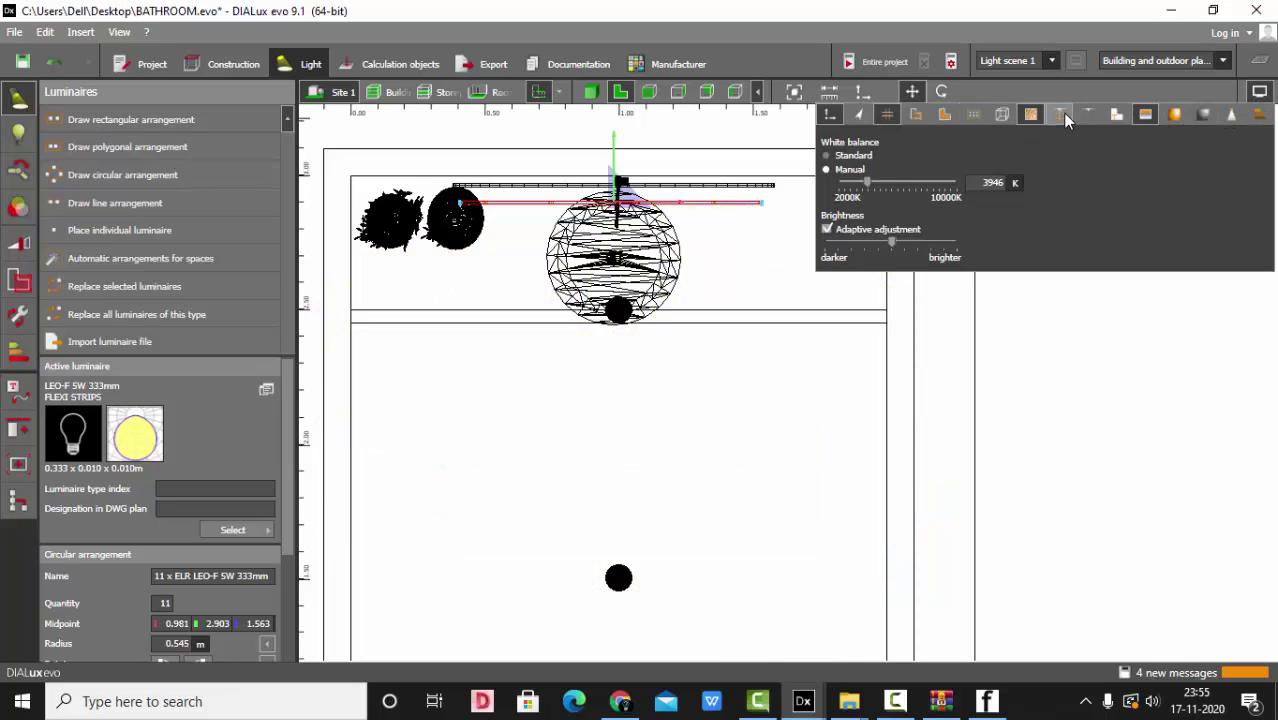
left_click(1264, 91)
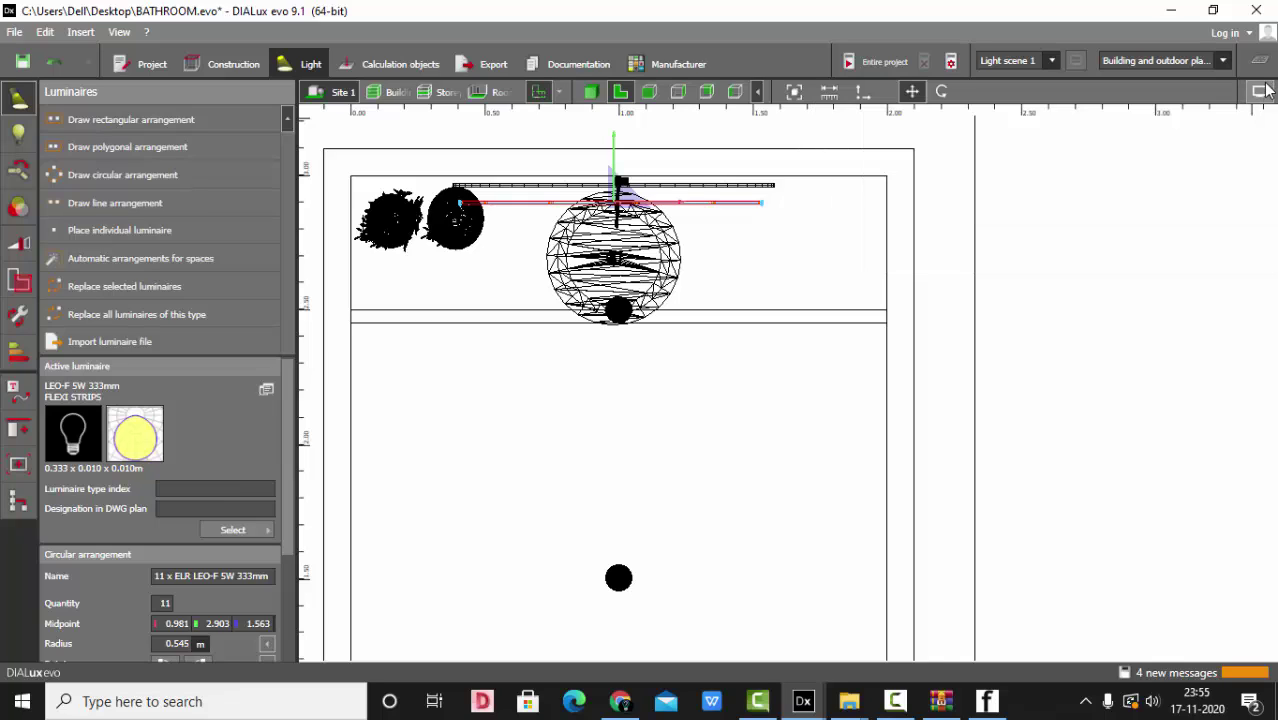
left_click(1262, 92)
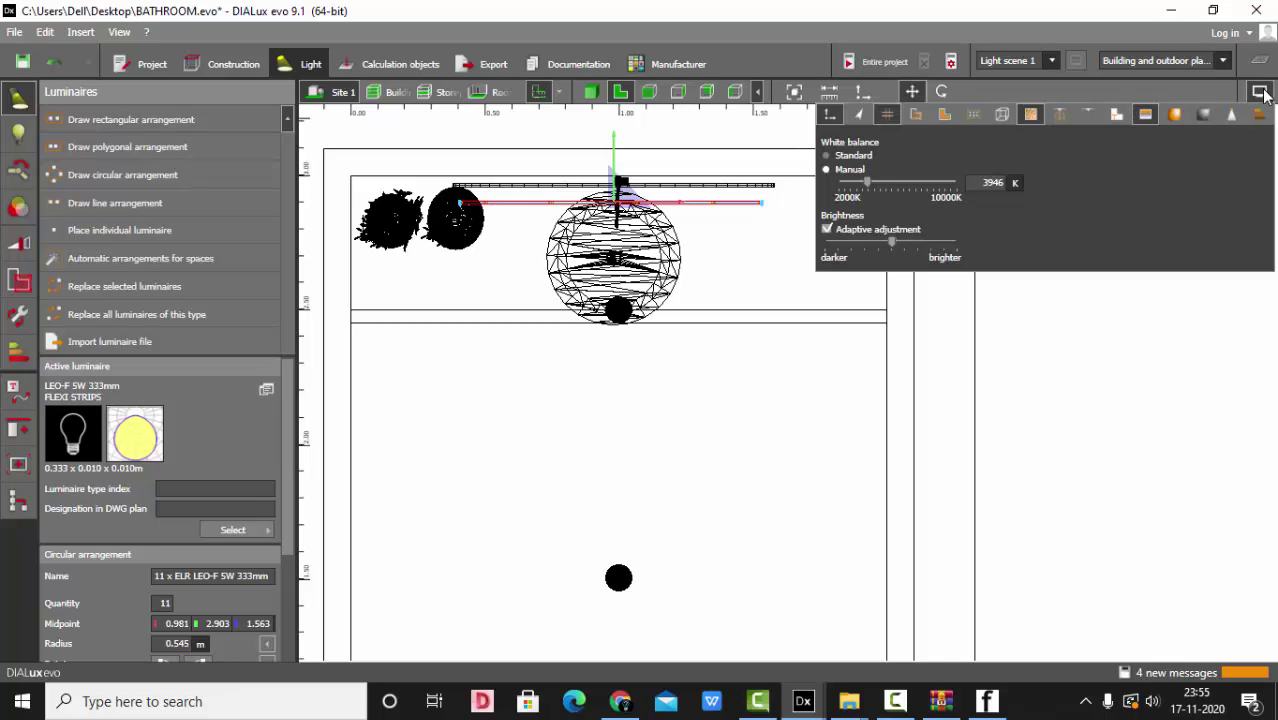
left_click(1061, 116)
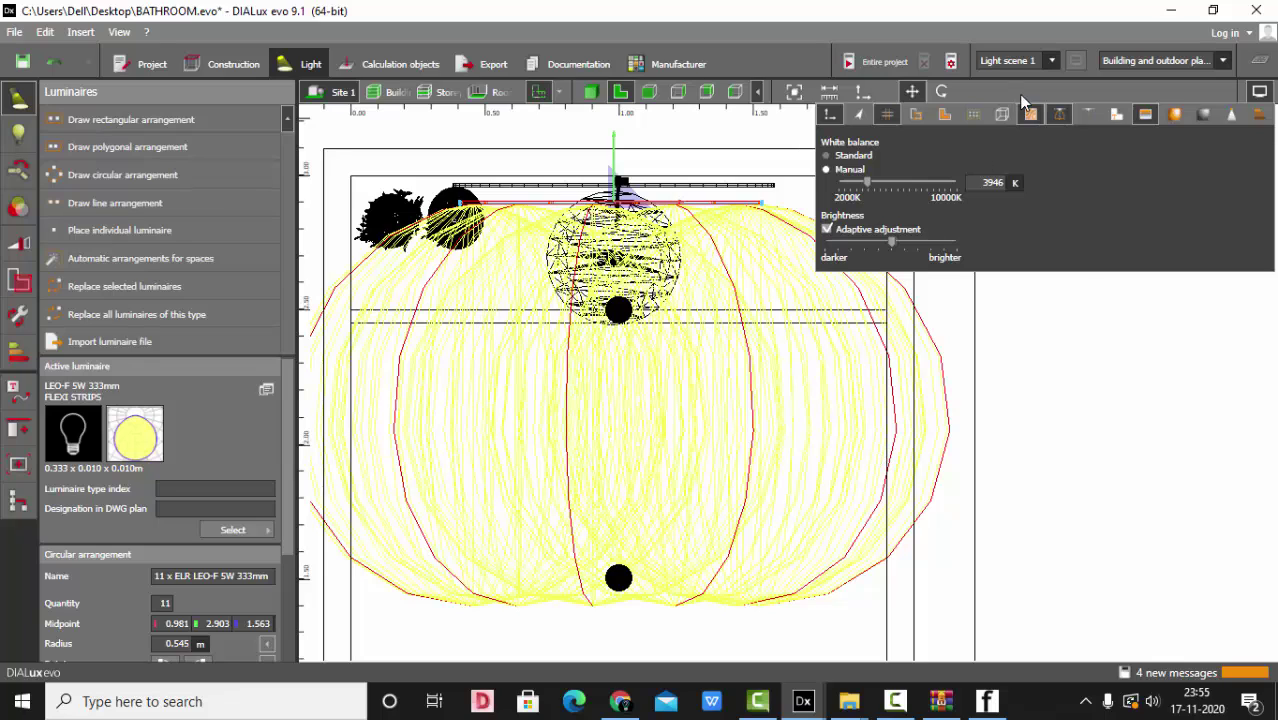
Rotate the circular arrangement by about 180° in plan so that its light points at the wall behind the mirror
left_click(942, 92)
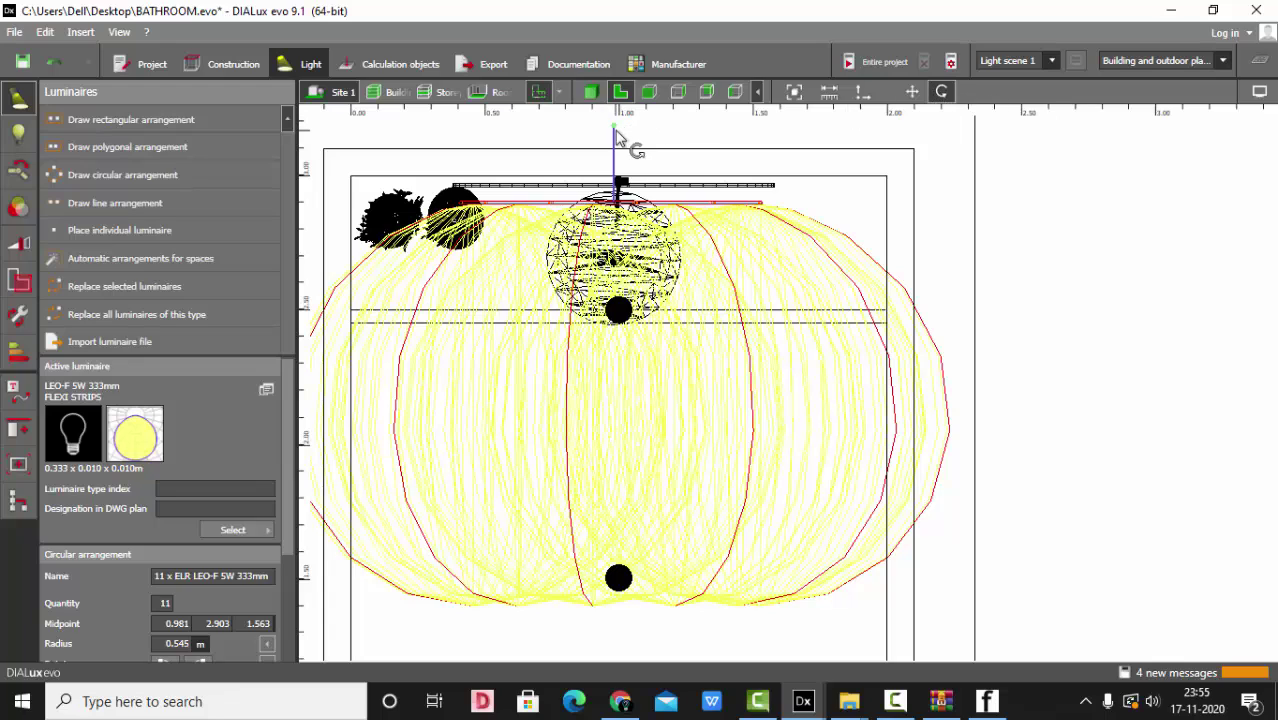
left_click_drag(616, 131, 628, 250)
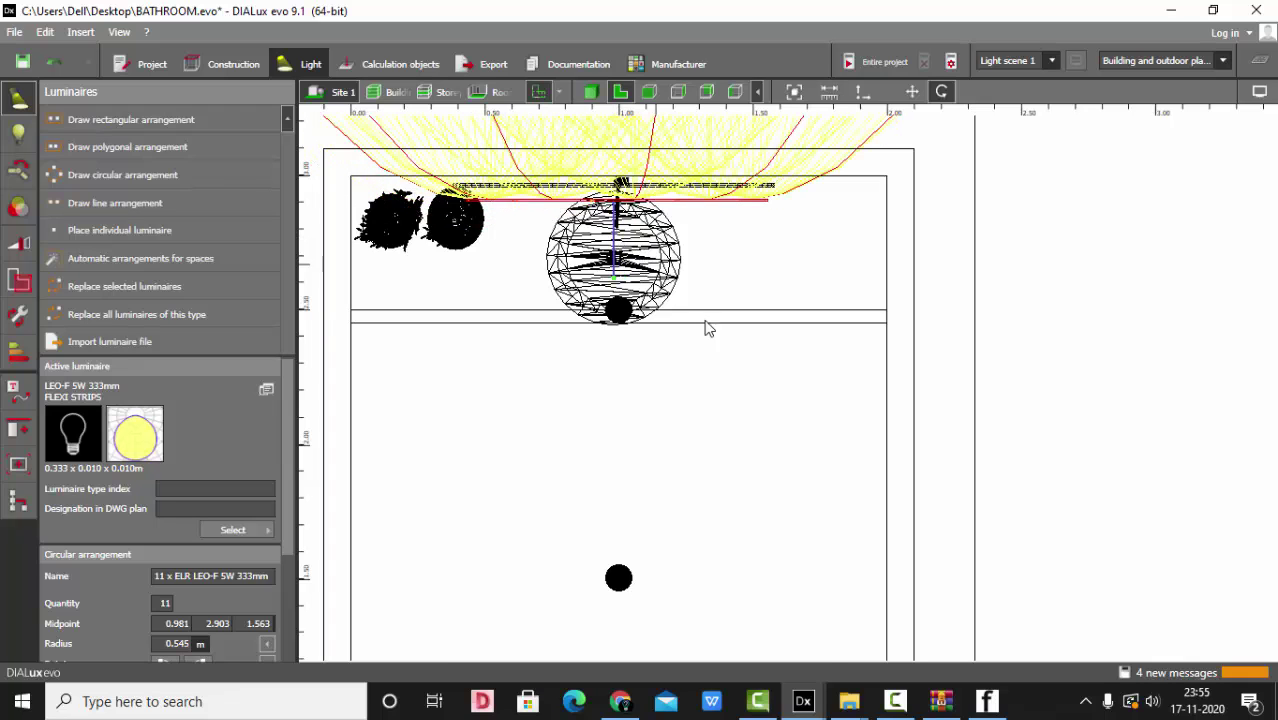
scroll(705, 321, "down", 4)
scroll(652, 169, "up", 11)
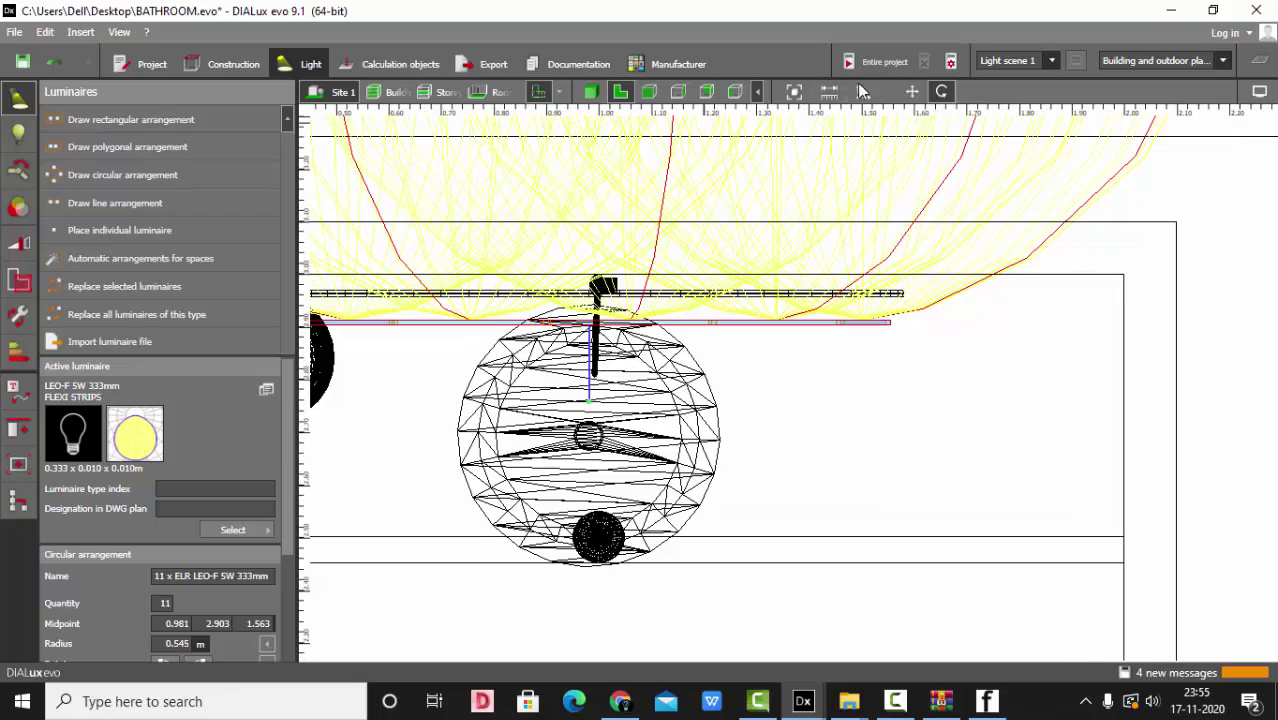
Move the rotated arrangement directly behind the mirror in plan, with its midpoint Y at about 2.97 m
left_click(912, 91)
scroll(660, 300, "up", 4)
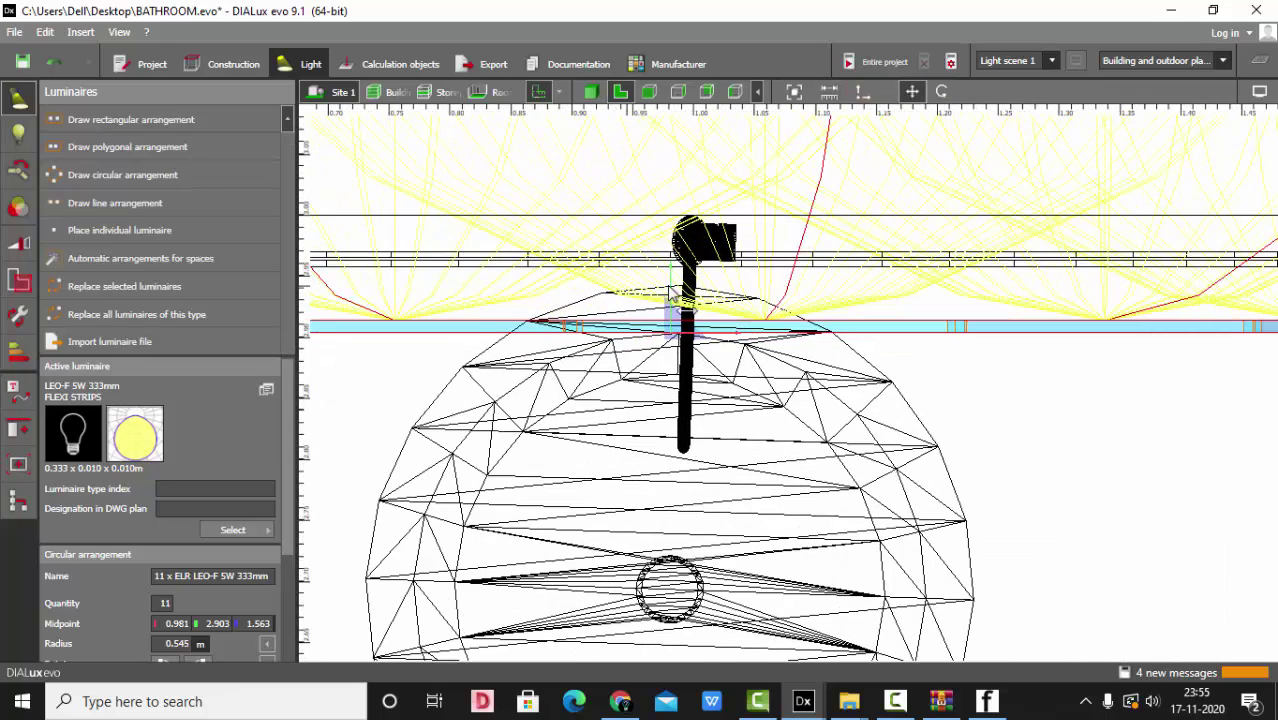
left_click_drag(673, 295, 673, 211)
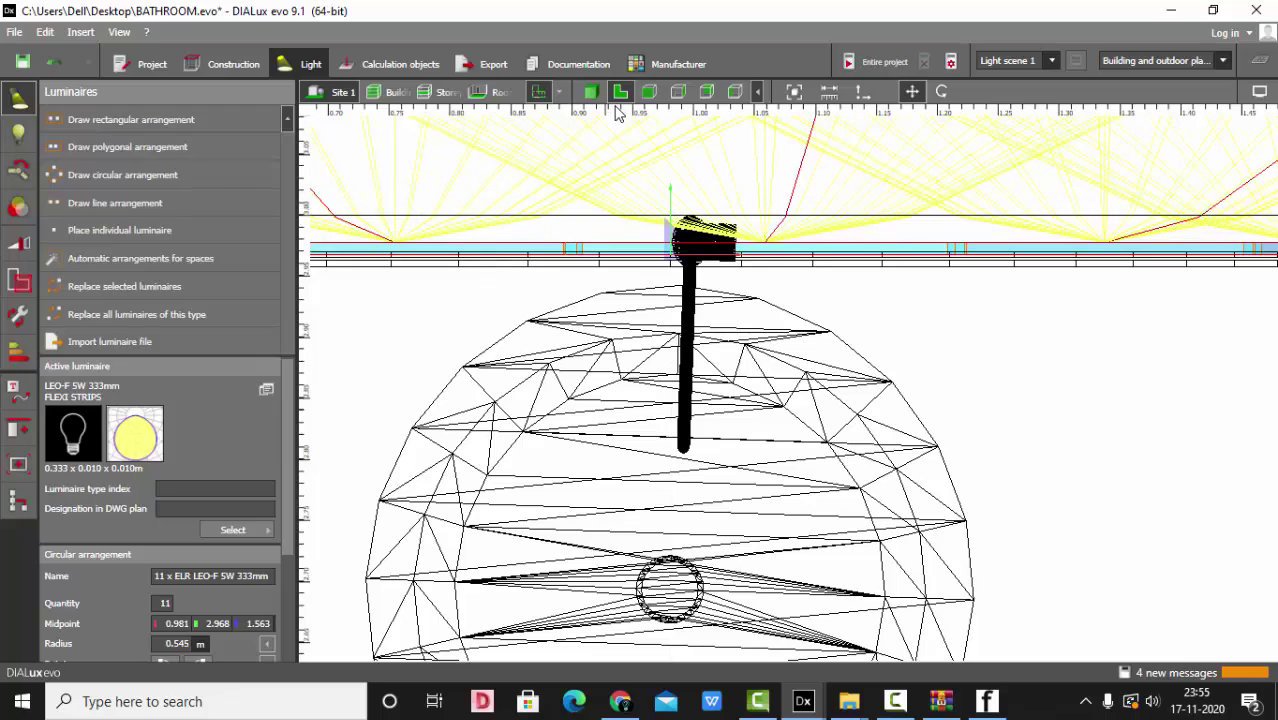
scroll(690, 200, "up", 5)
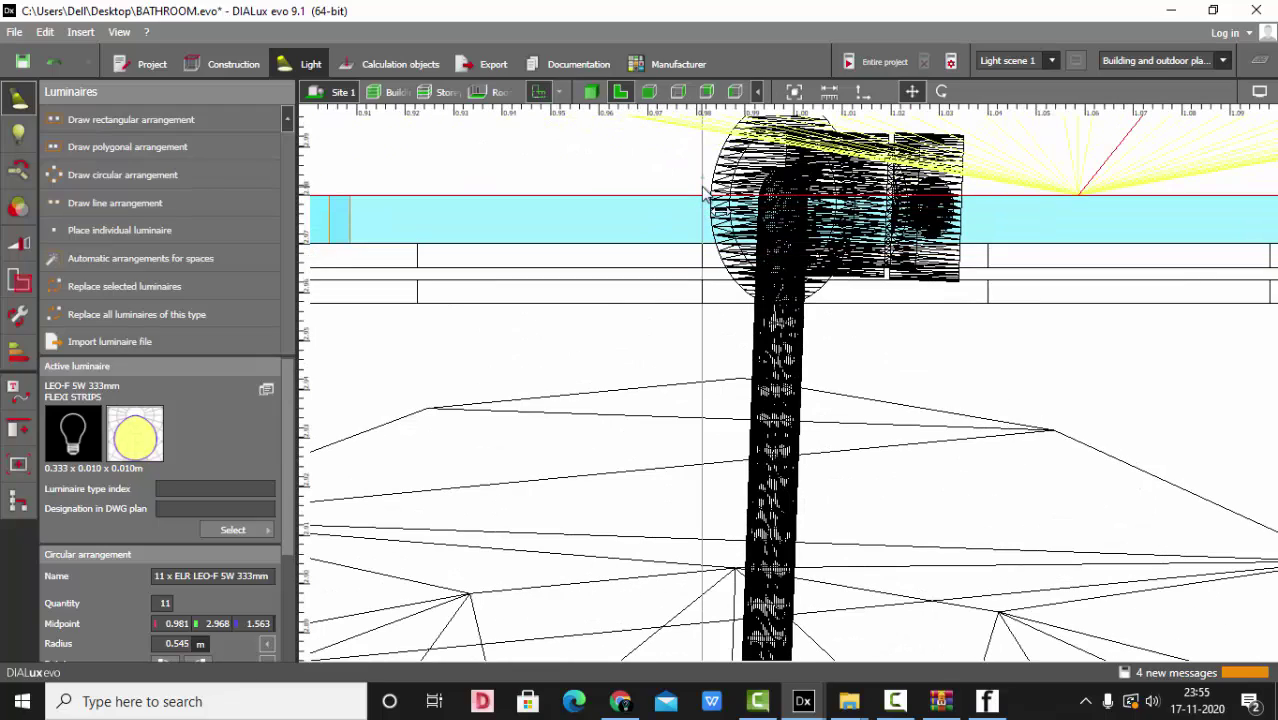
Deselect the arrangement and examine in 3D how the strips sit behind the round mirror
left_click(620, 92)
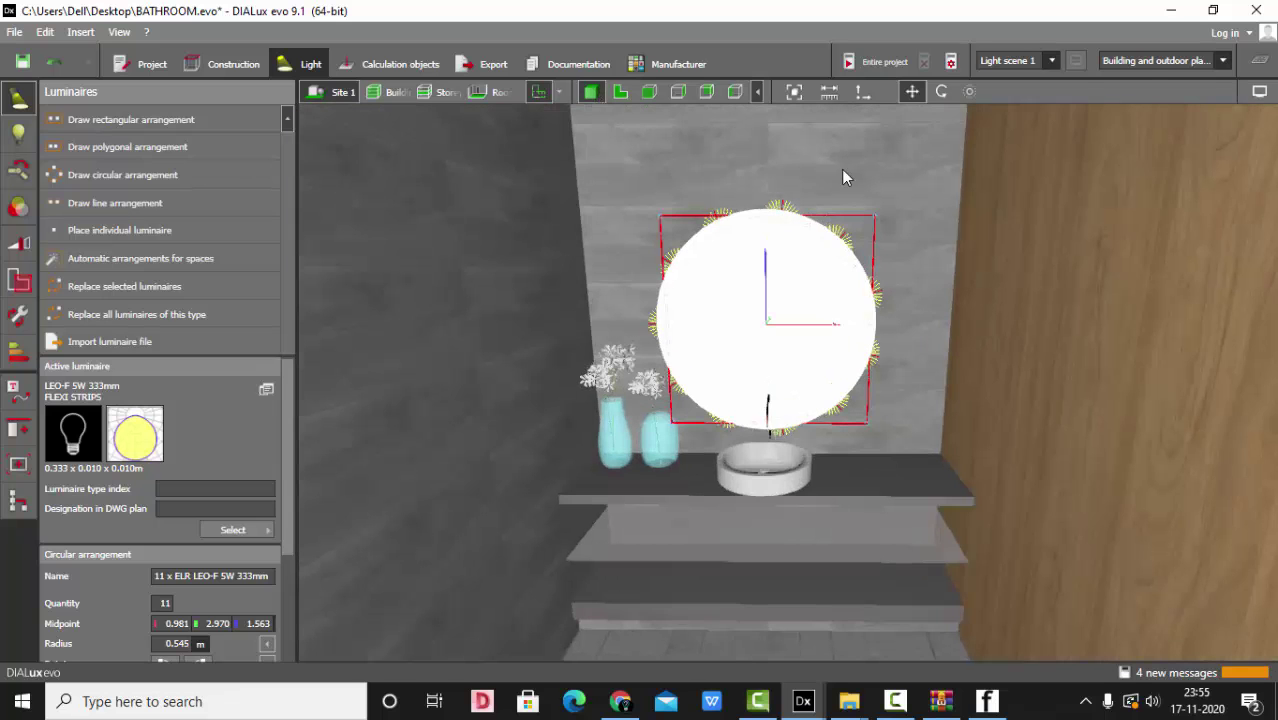
left_click(840, 171)
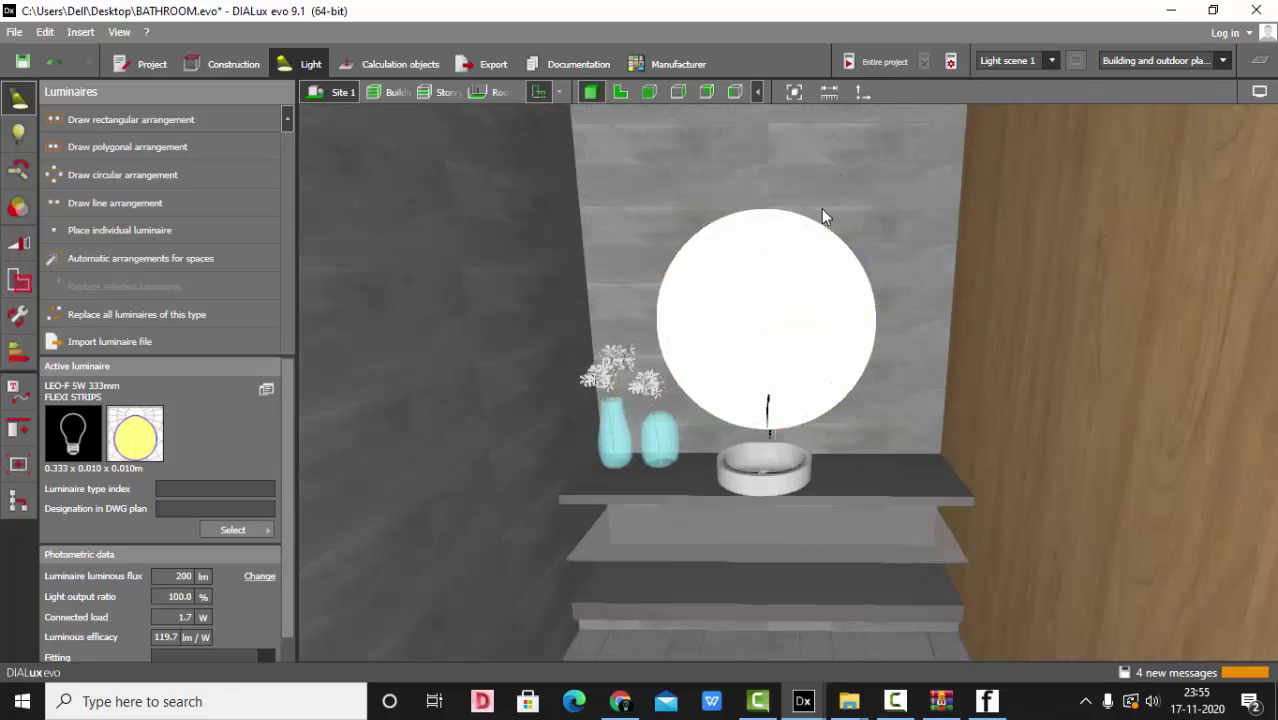
right_click_drag(821, 208, 580, 148)
right_click_drag(711, 294, 743, 257)
scroll(745, 259, "up", 5)
scroll(745, 264, "down", 3)
right_click_drag(645, 205, 697, 260)
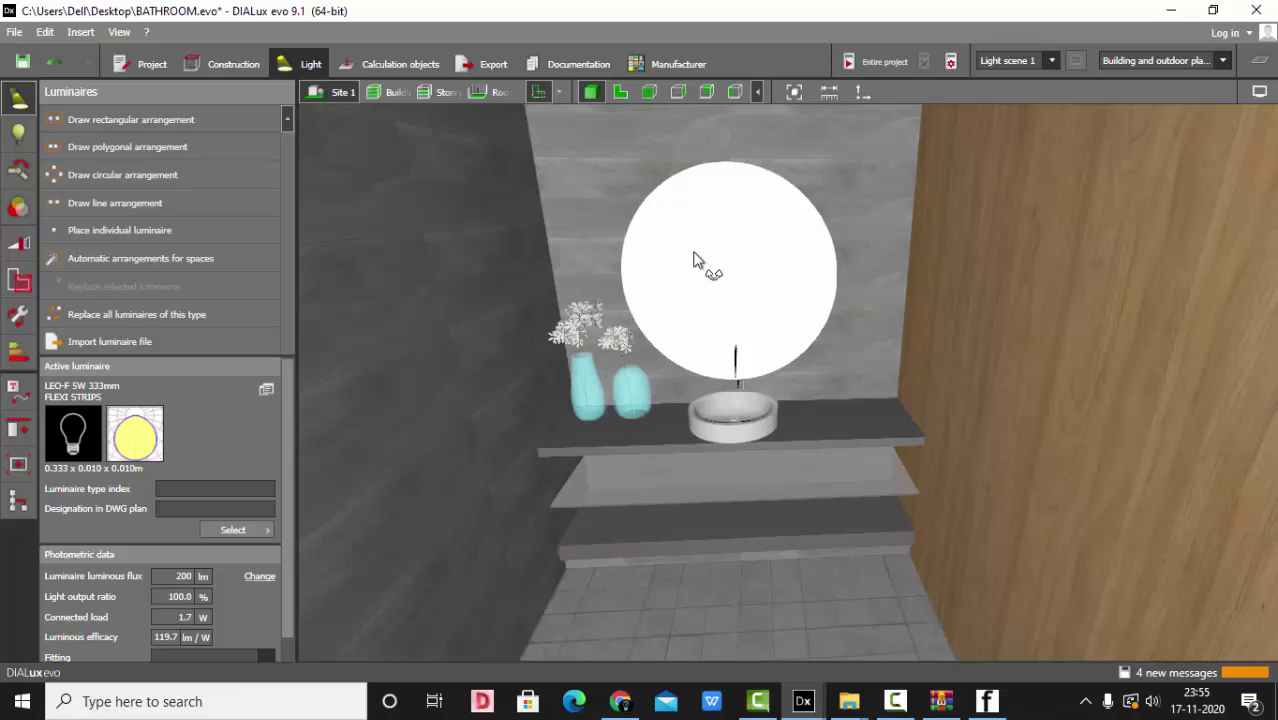
right_click_drag(697, 260, 857, 297)
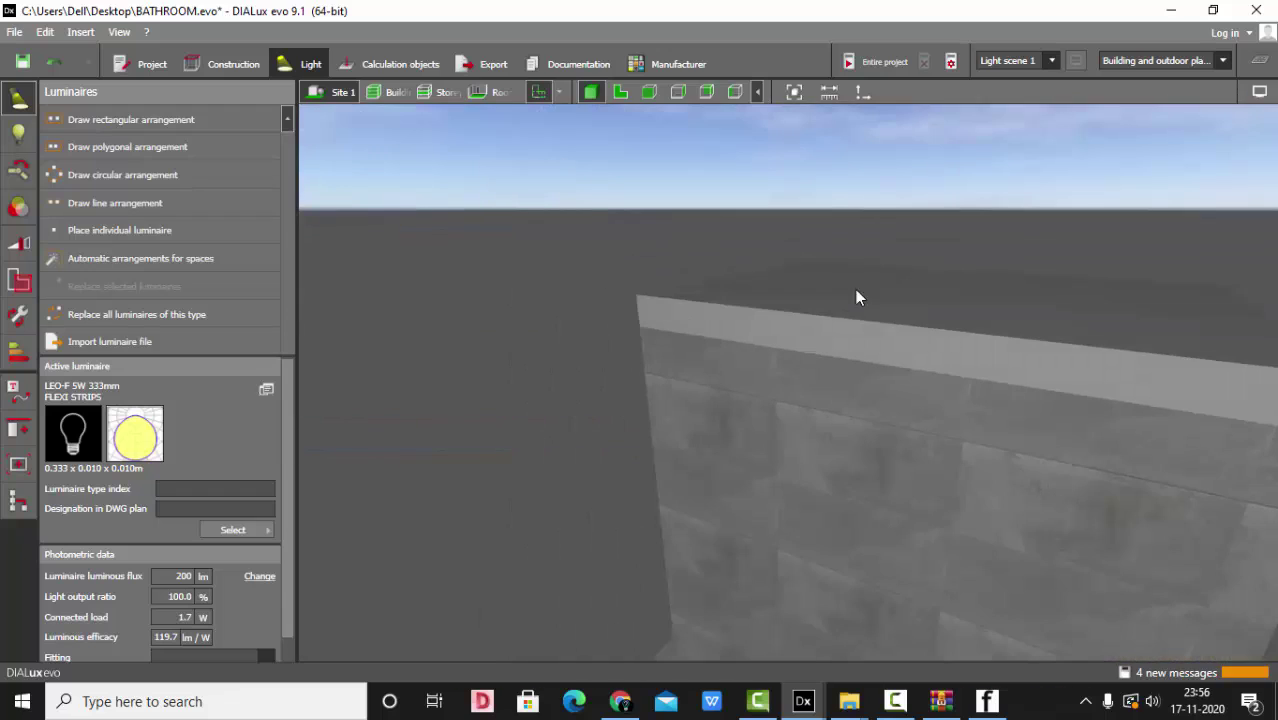
Frame the washbasin wall in 3D, calculate the entire project and hide the results overview
left_click(620, 92)
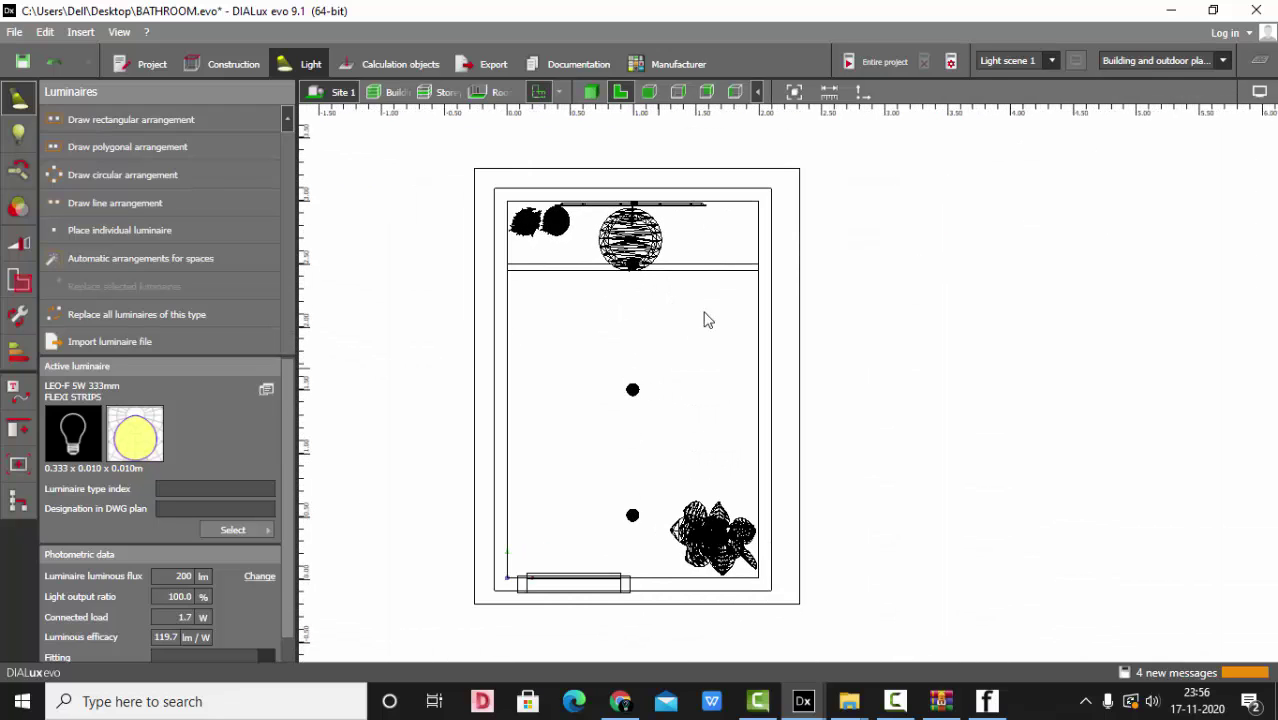
left_click(591, 92)
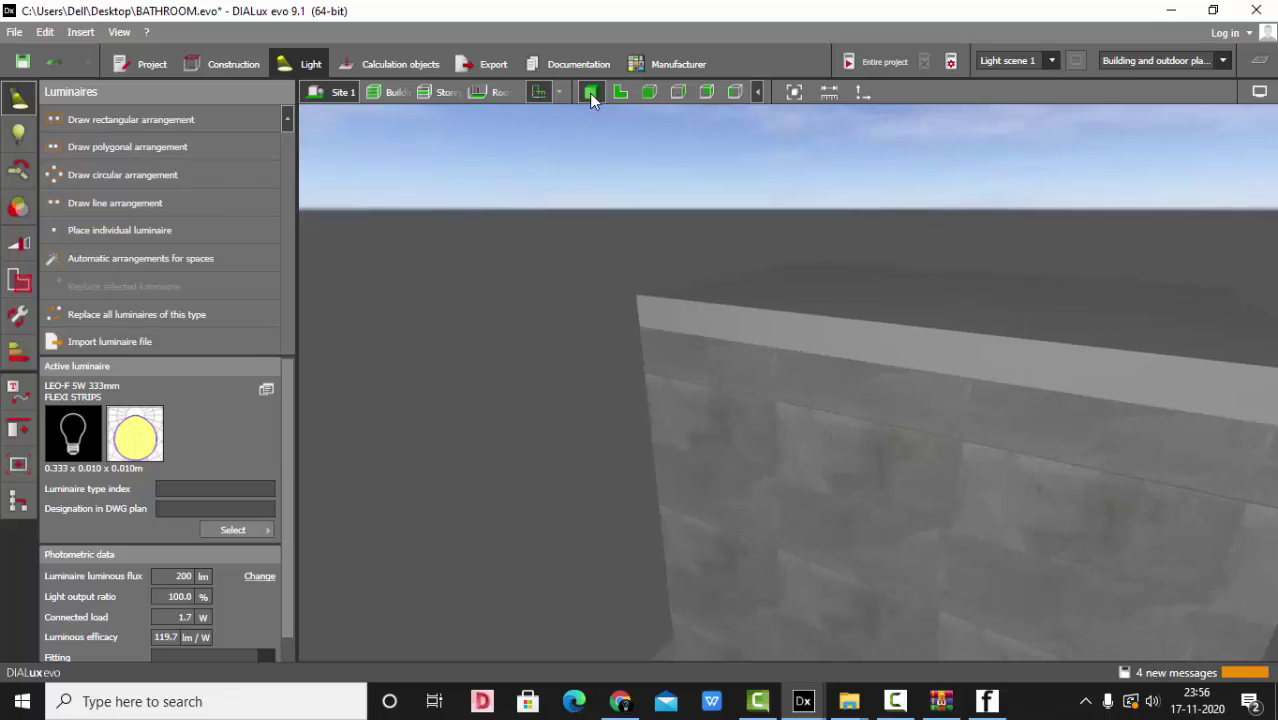
left_click(793, 94)
right_click_drag(859, 334, 802, 335)
scroll(801, 368, "up", 5)
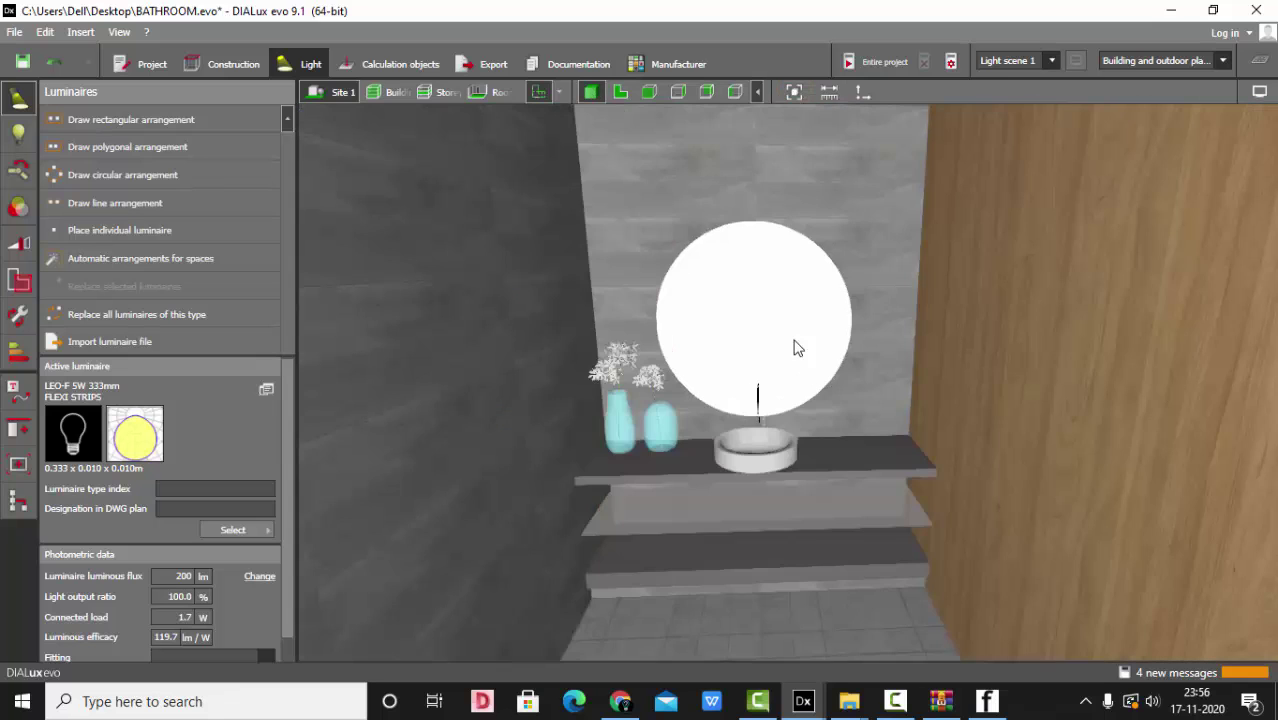
scroll(800, 340, "down", 1)
left_click(390, 69)
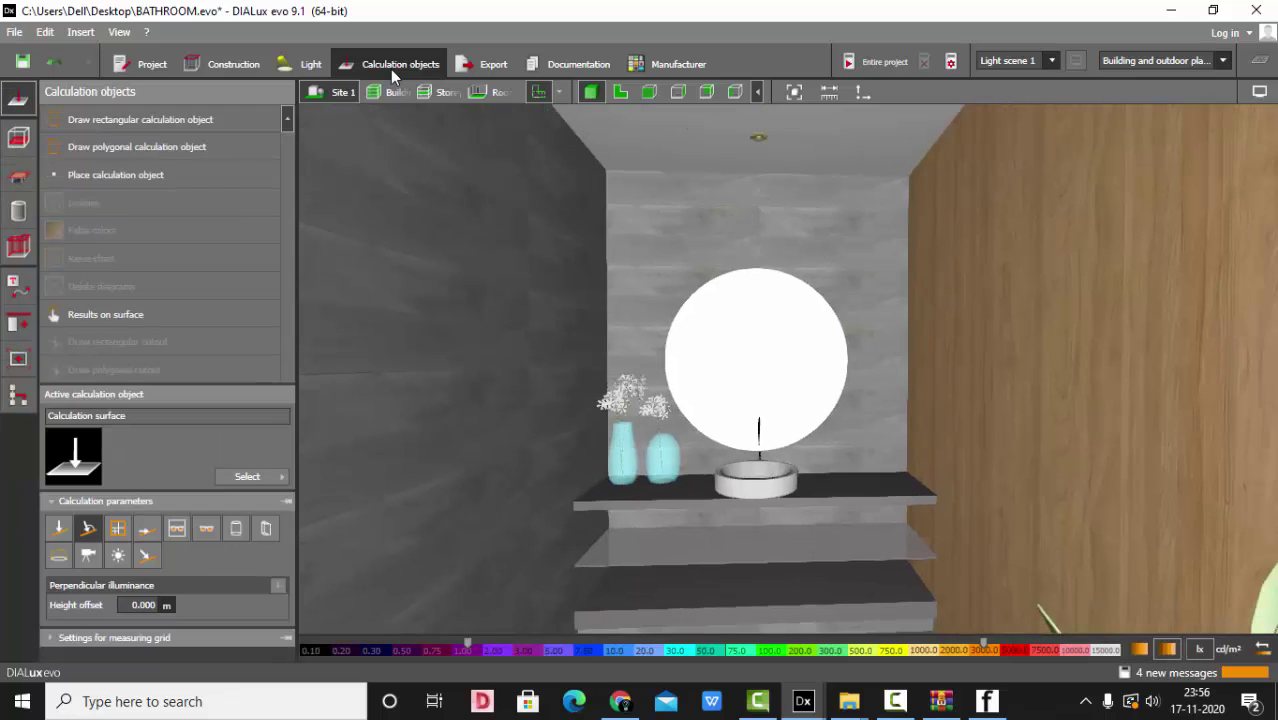
left_click(885, 60)
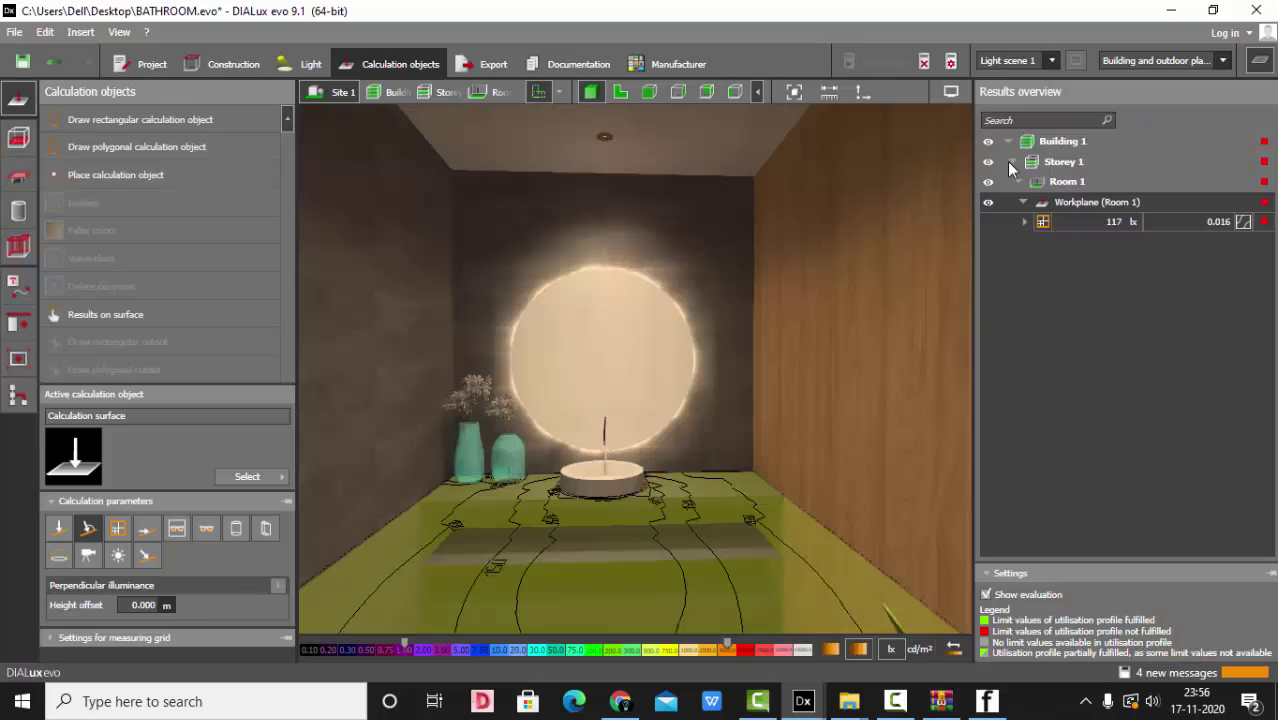
left_click(1259, 60)
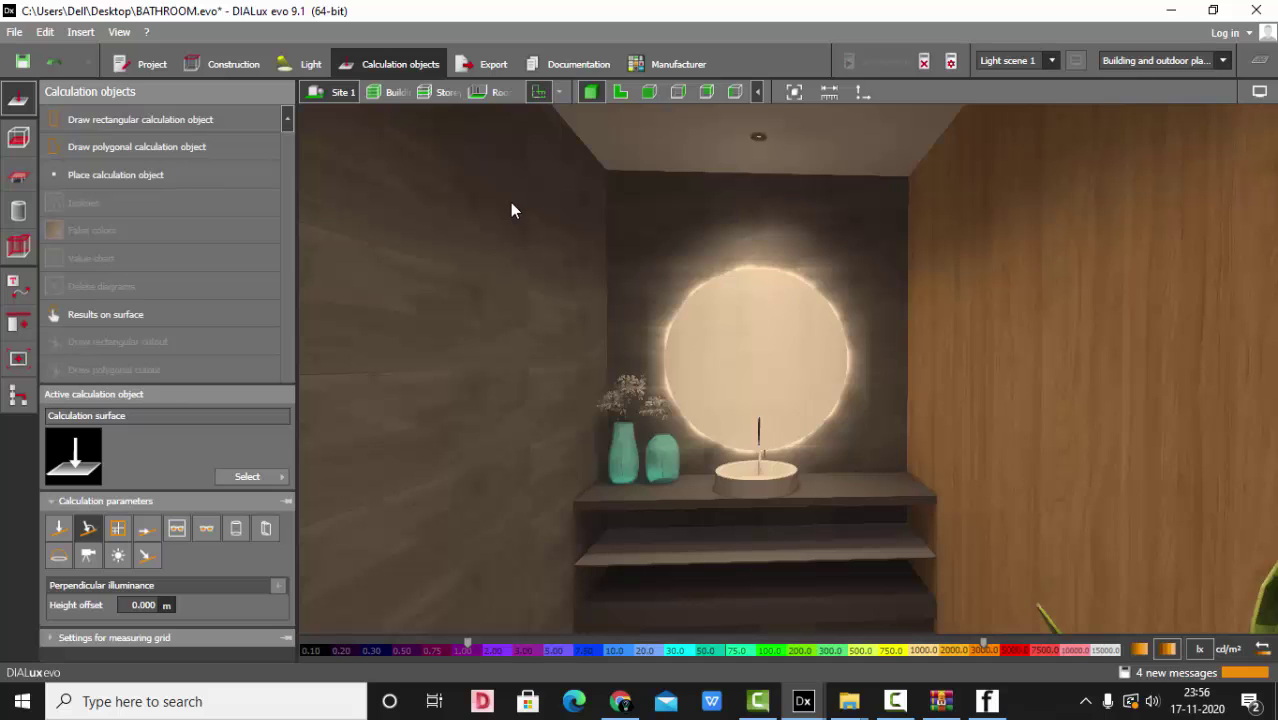
In the export mode, frame Room 1 towards the backlit mirror and washbasin and save it as a new view
left_click(494, 66)
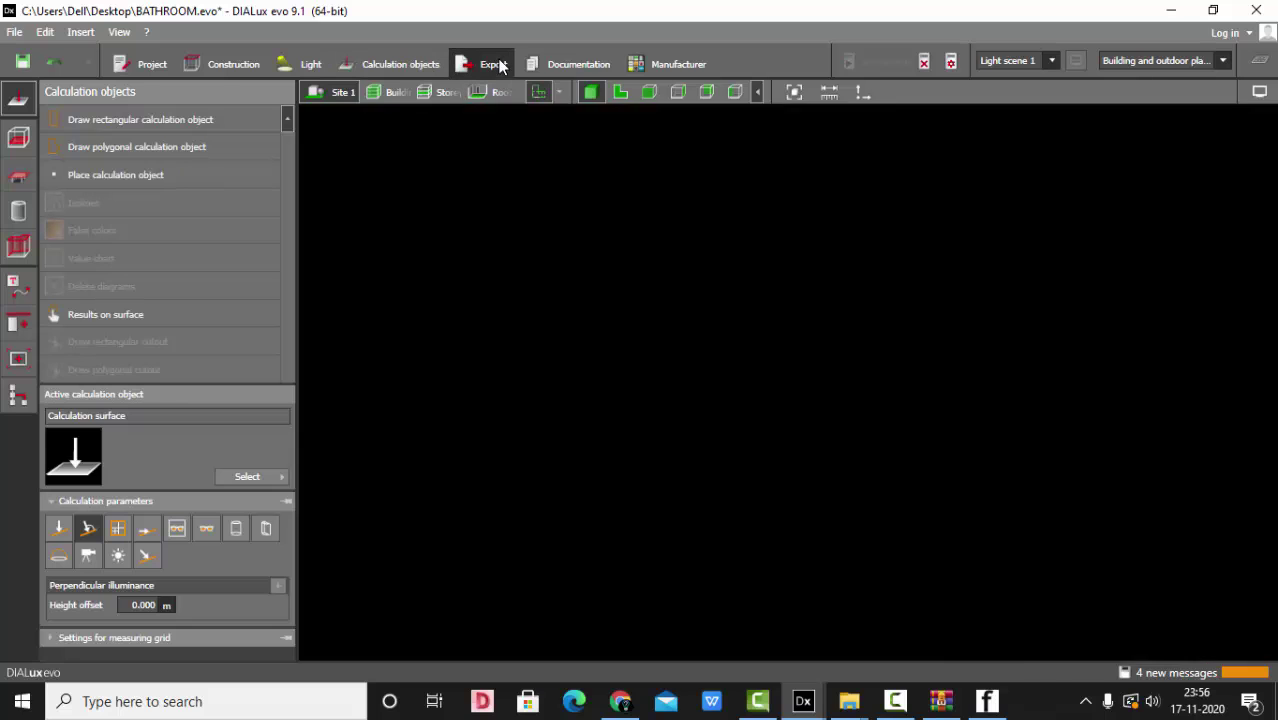
left_click(501, 98)
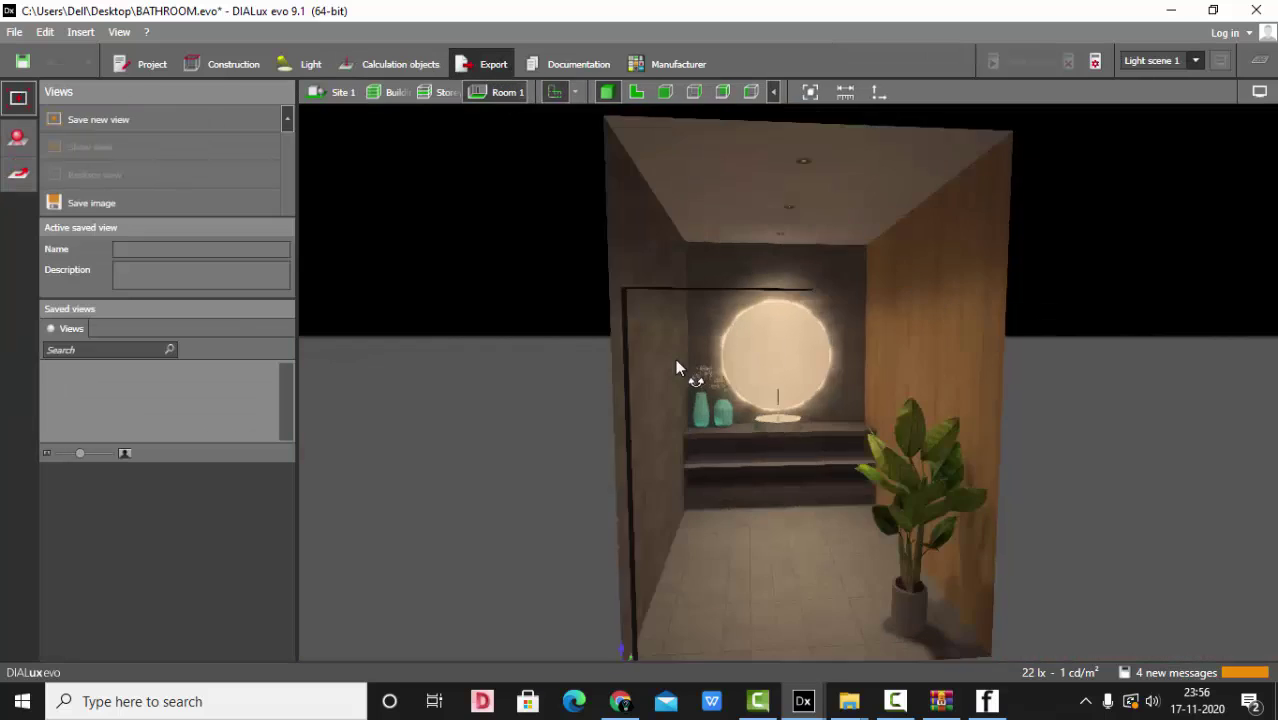
scroll(894, 295, "up", 2)
scroll(733, 290, "up", 2)
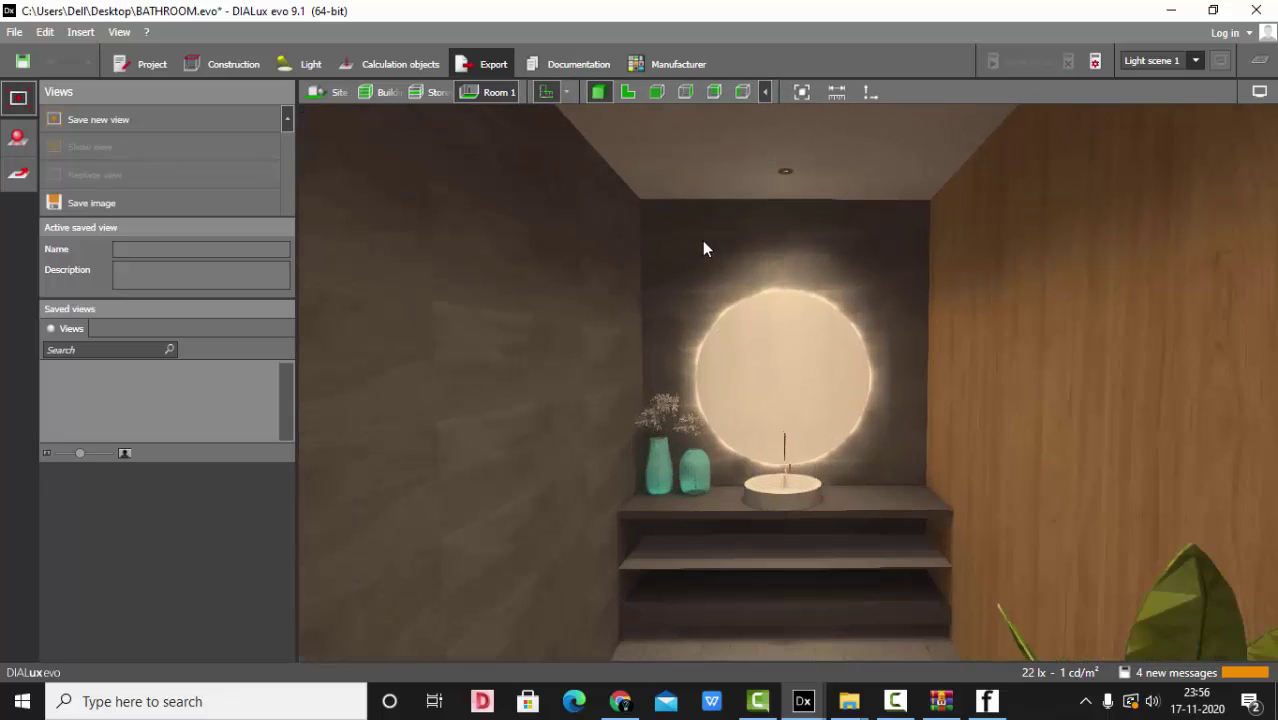
scroll(702, 240, "down", 1)
scroll(714, 278, "up", 1)
mouse_move(757, 305)
right_mouse_down()
mouse_move(770, 303)
mouse_move(638, 209)
mouse_move(762, 324)
right_mouse_up()
left_click_drag(761, 323, 679, 291)
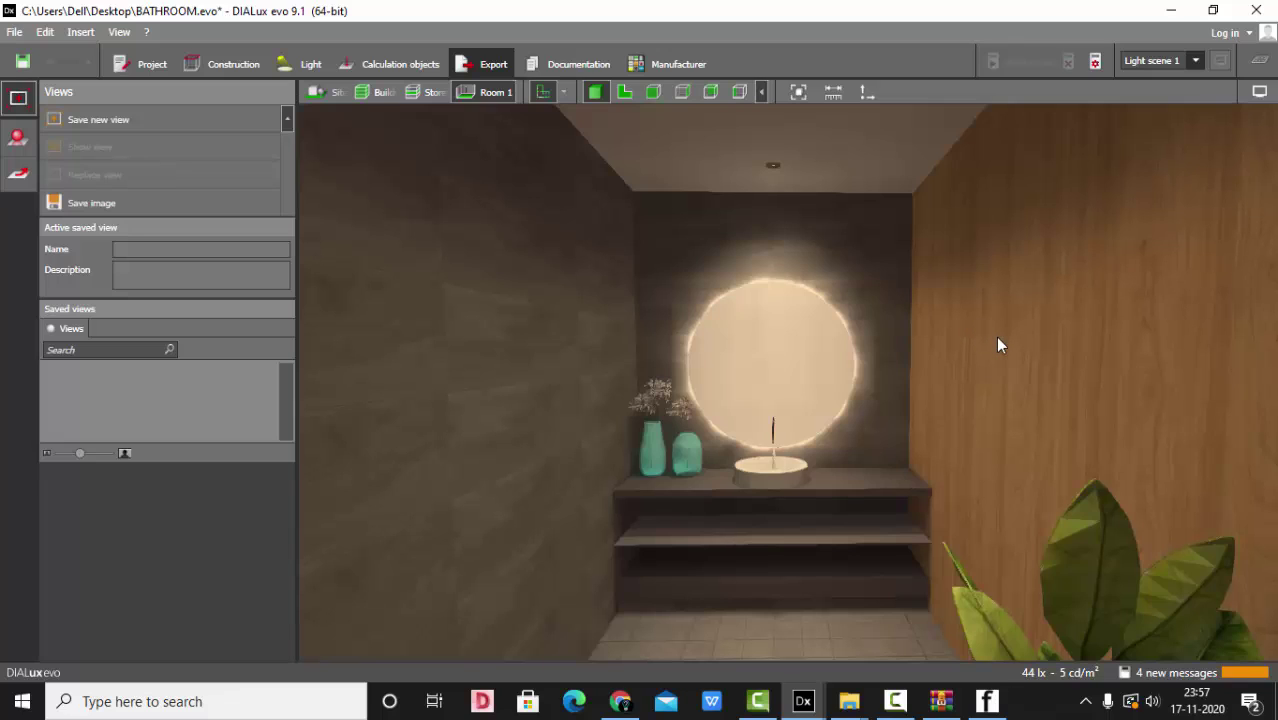
left_click(94, 120)
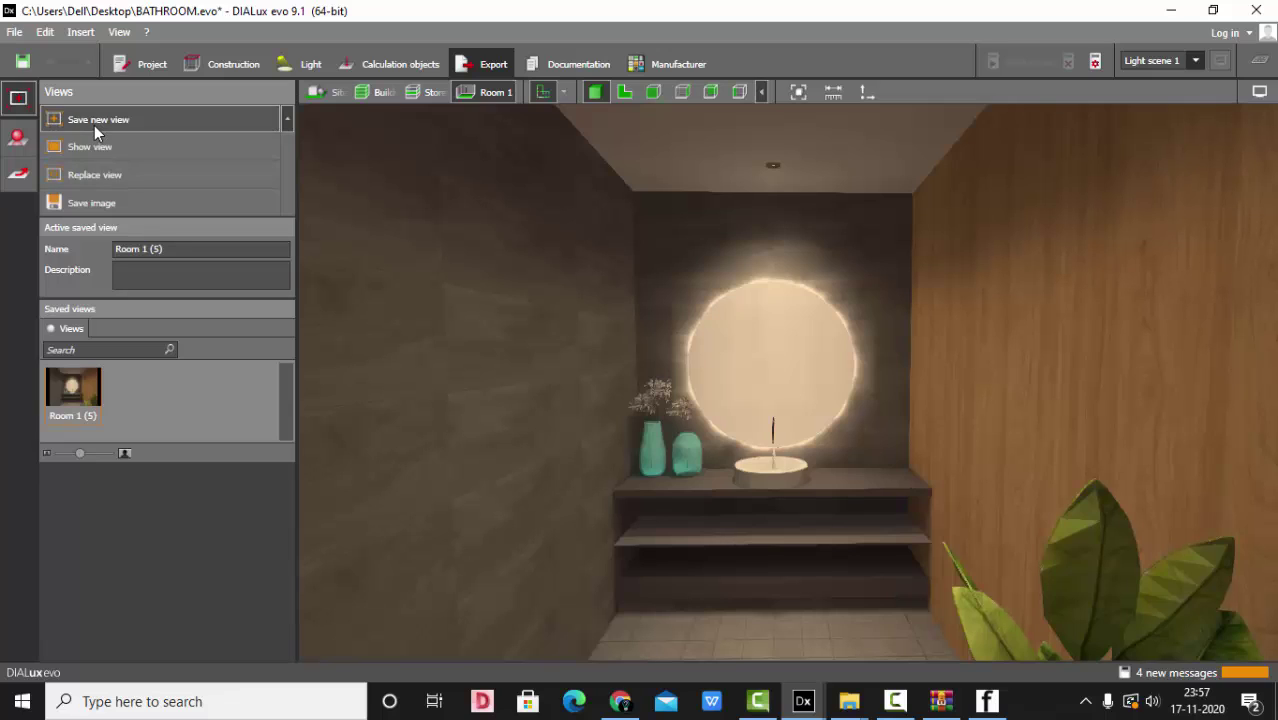
Raise the raytracer's resolution one notch above 2048 x 1536, raytrace the mirror view and maximize the rendered image
left_click(18, 138)
mouse_move(251, 329)
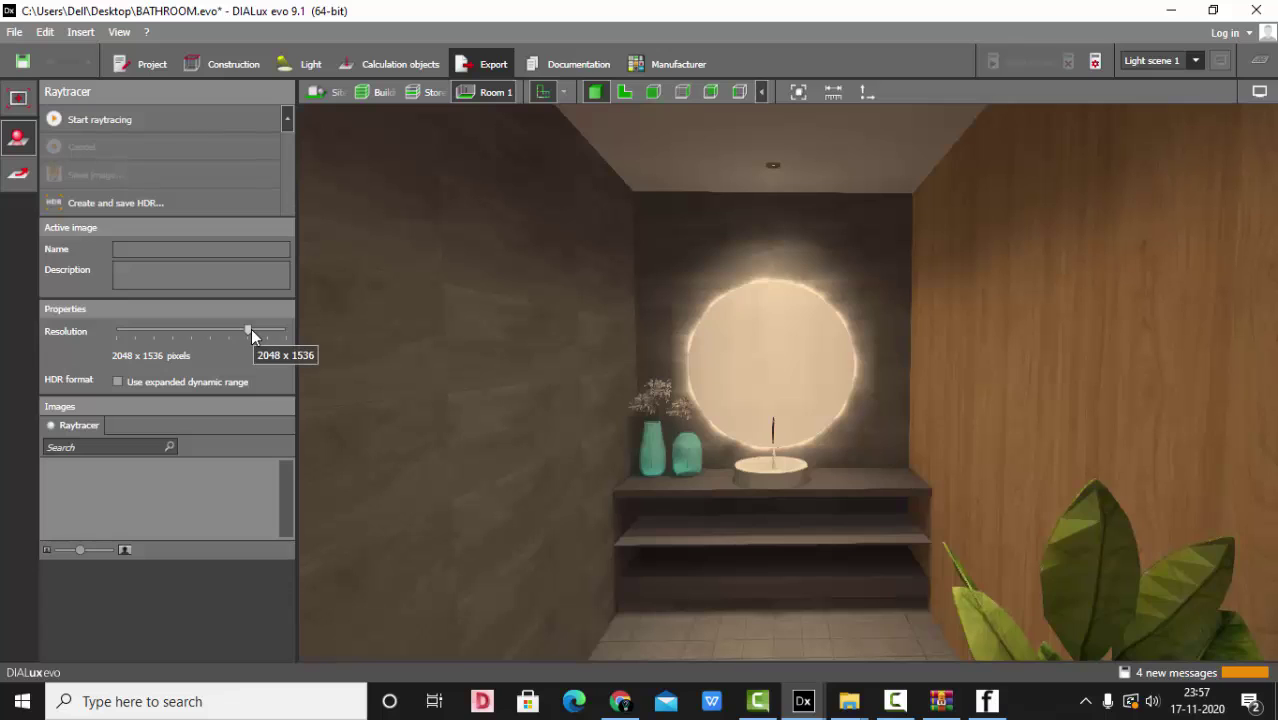
left_click_drag(249, 330, 267, 331)
left_click(110, 121)
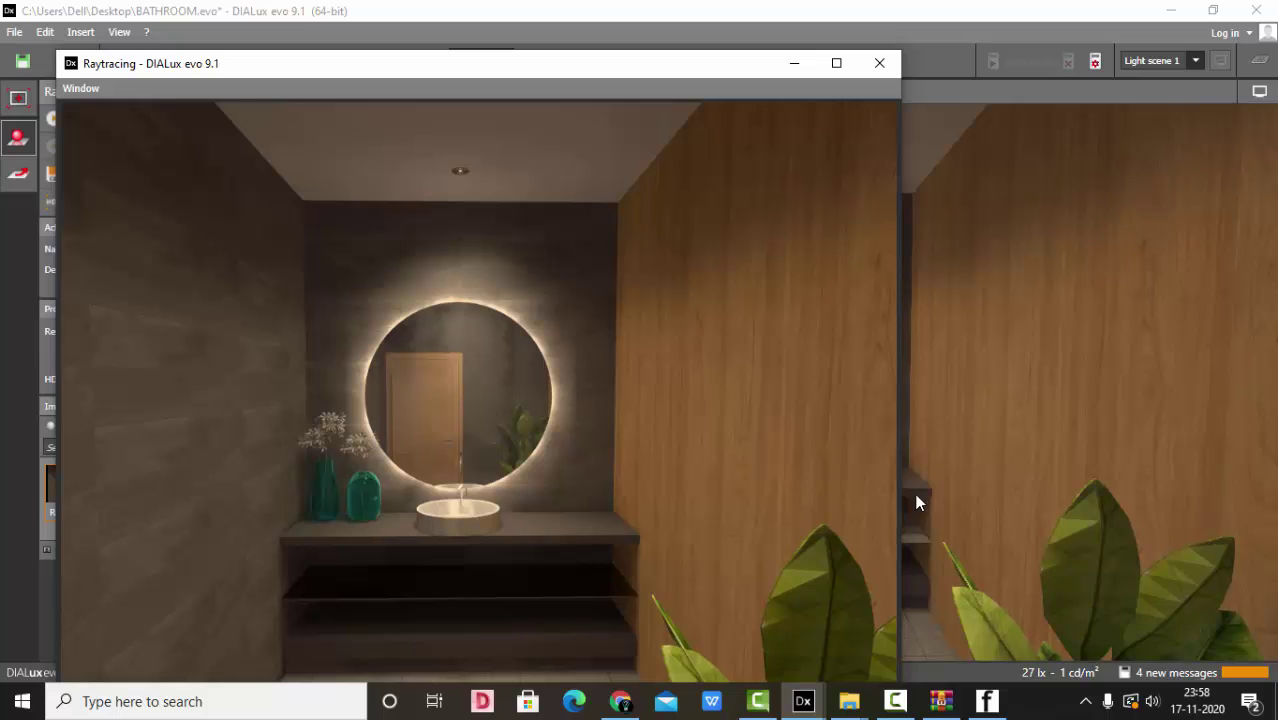
left_click(841, 66)
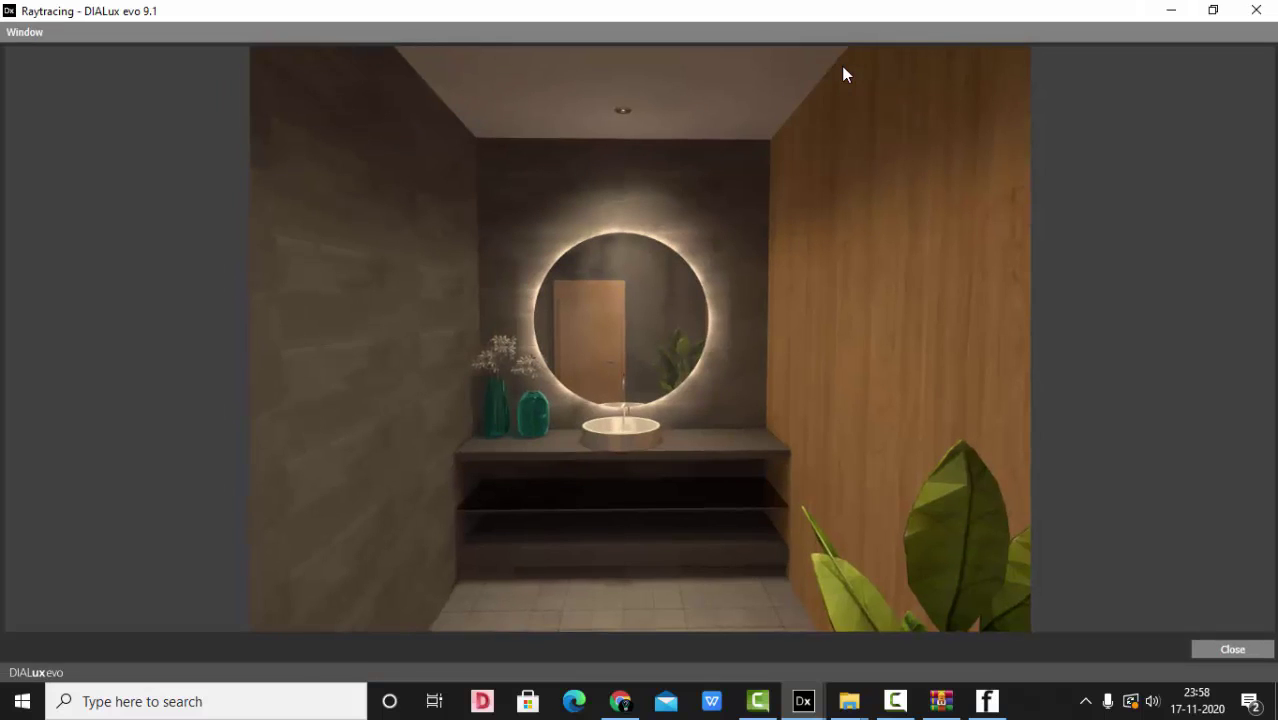